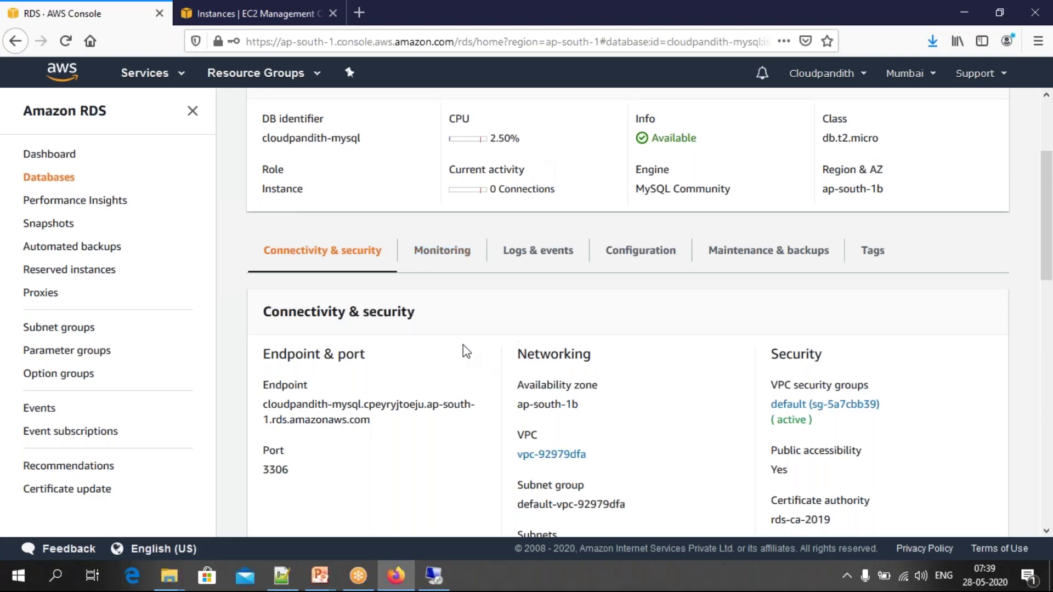
Step: Switch to the RDS service and open the DB Instances list showing cloudpandith-mysql
left_click(177, 76)
scroll(262, 277, "down", 3)
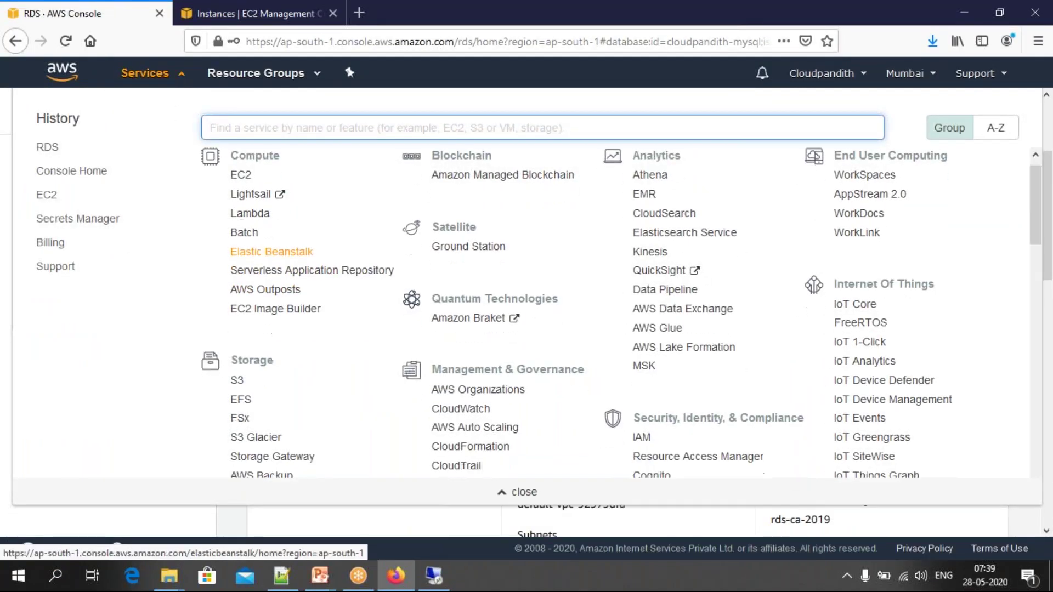
left_click(241, 410)
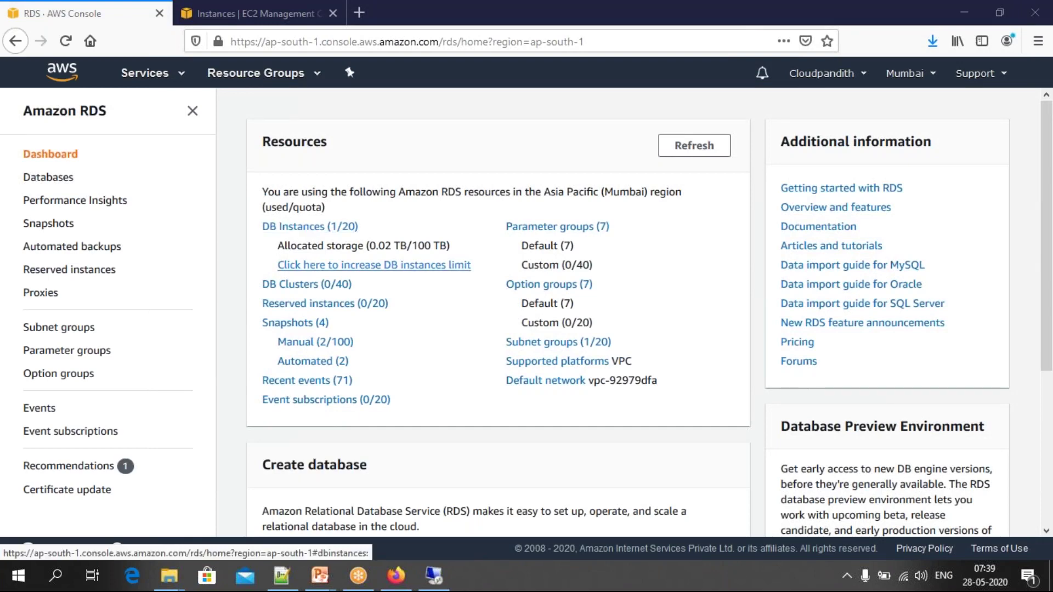
left_click(283, 227)
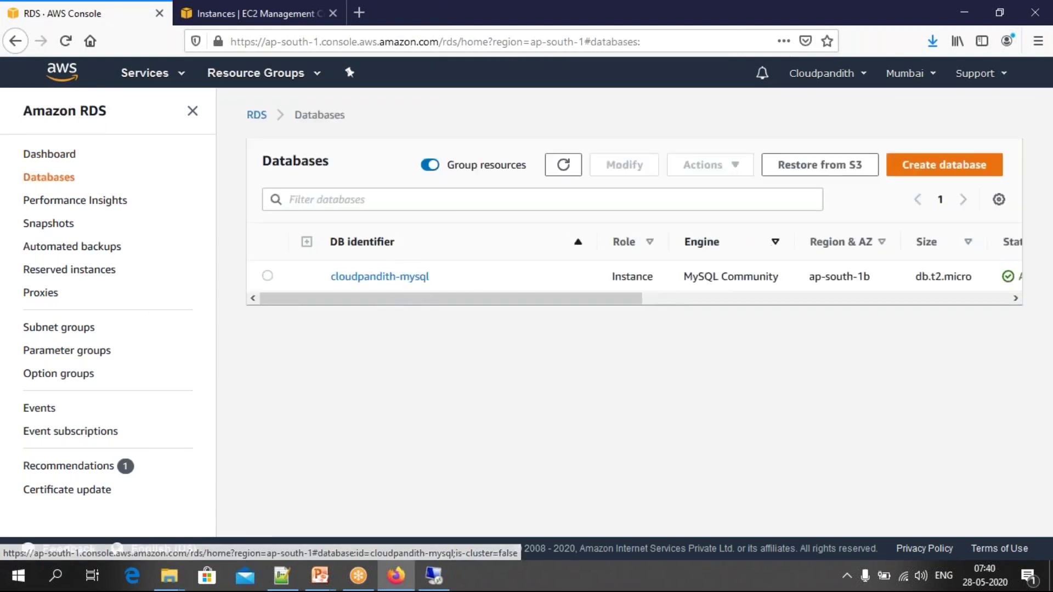
Step: Begin a new RDS database and pick Oracle as the engine, reviewing its edition and licence options
left_click(938, 171)
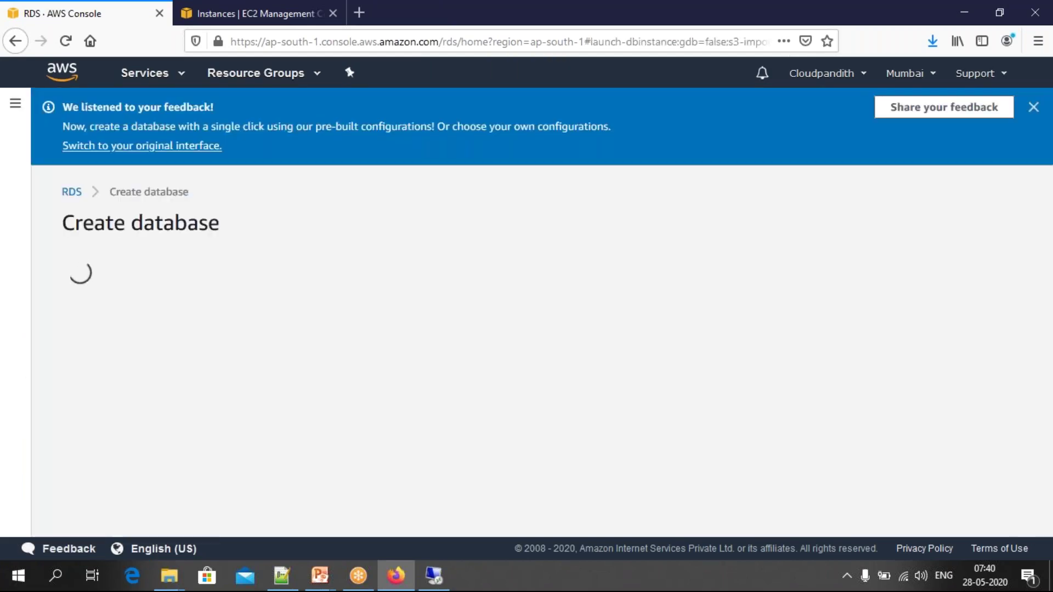
scroll(410, 334, "down", 2)
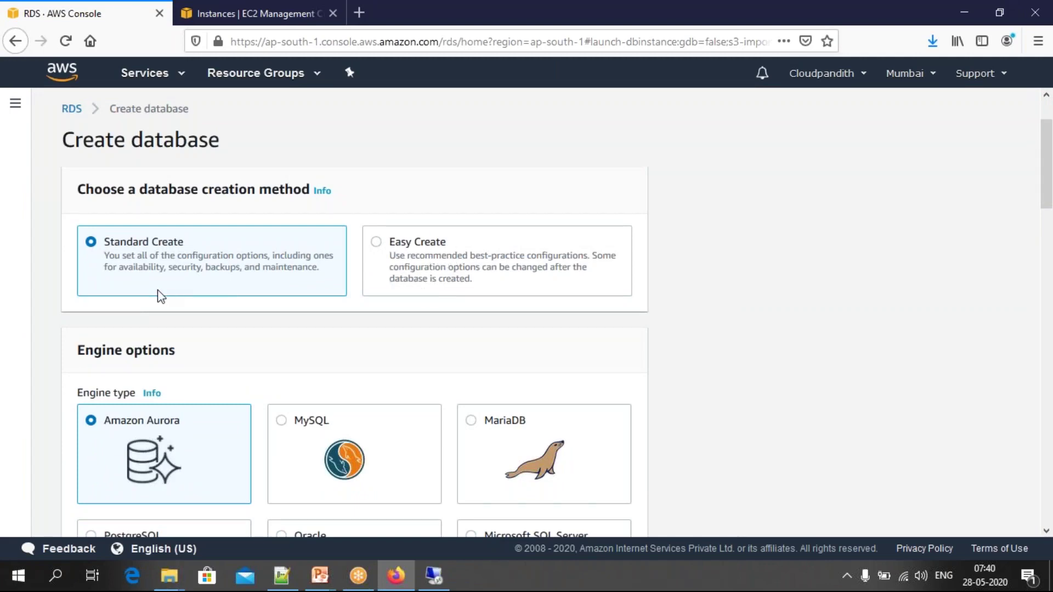
scroll(159, 296, "down", 2)
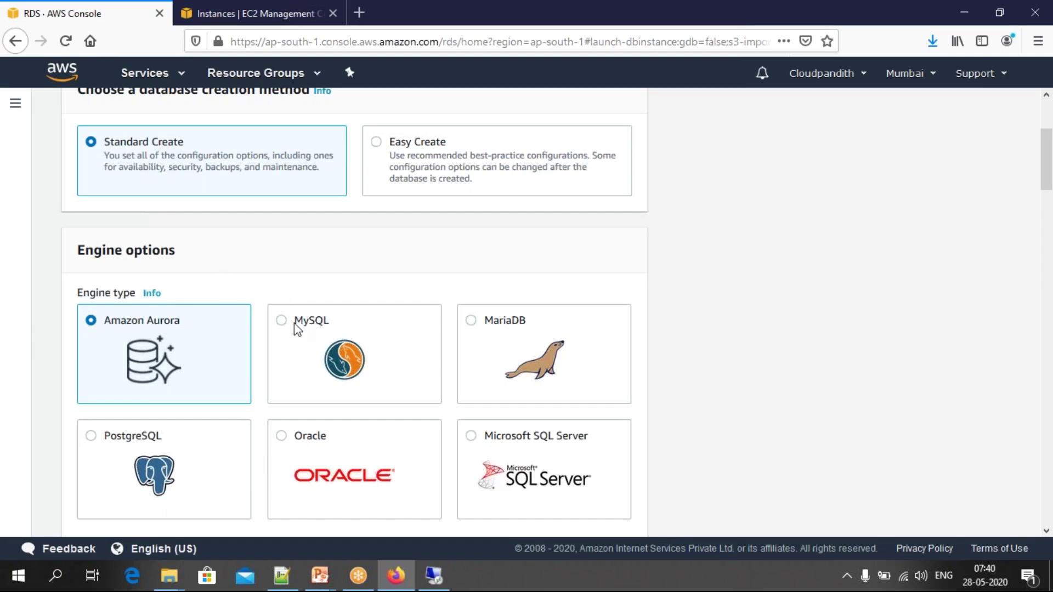
left_click(282, 437)
scroll(282, 443, "down", 3)
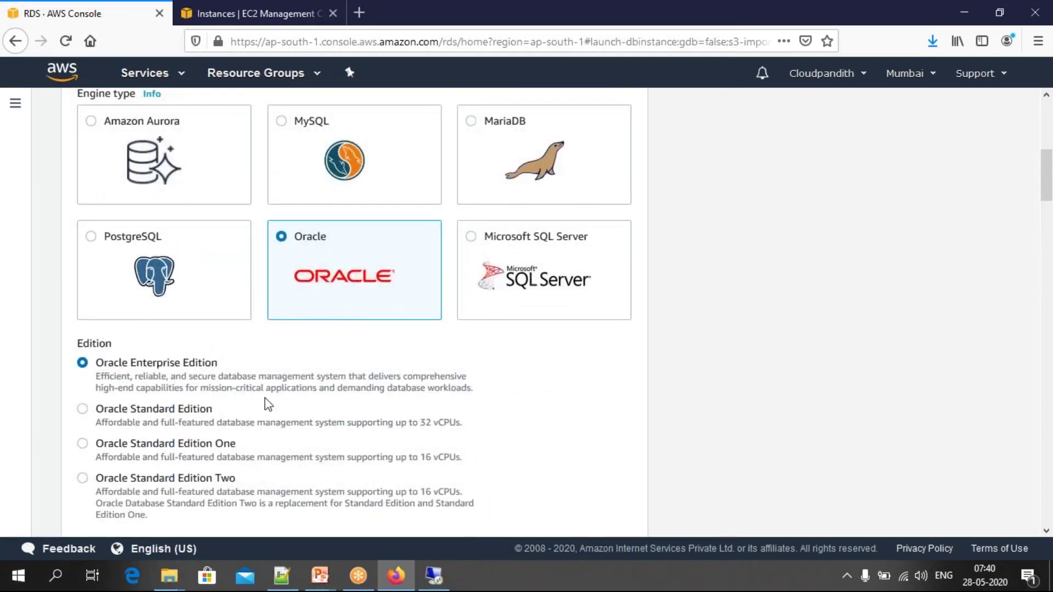
scroll(265, 404, "down", 3)
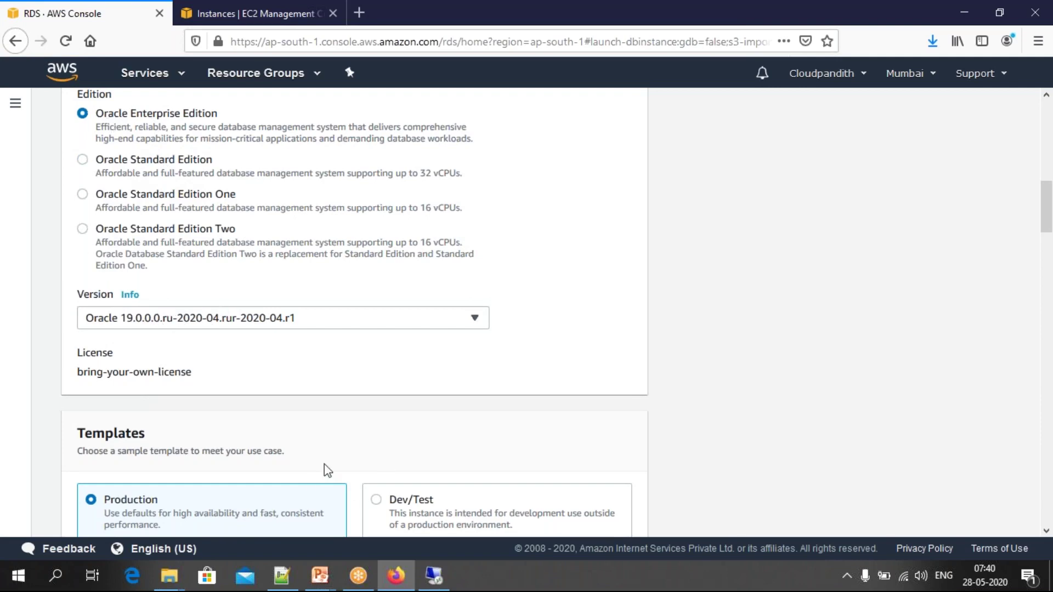
scroll(324, 463, "down", 1)
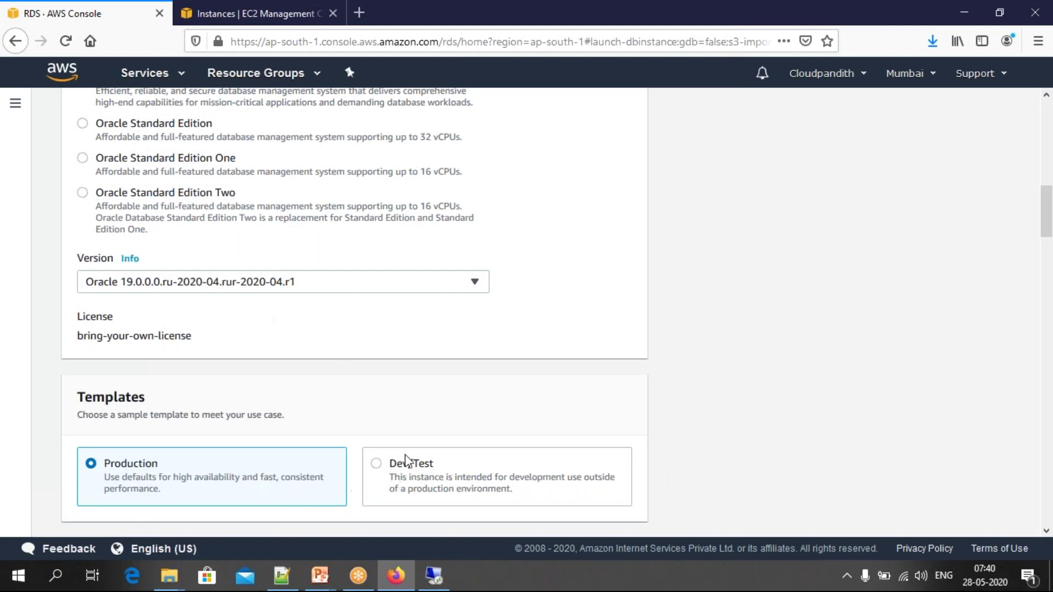
Step: Pick Oracle version 12.1.0.2.v19 from the Version list
left_click(186, 288)
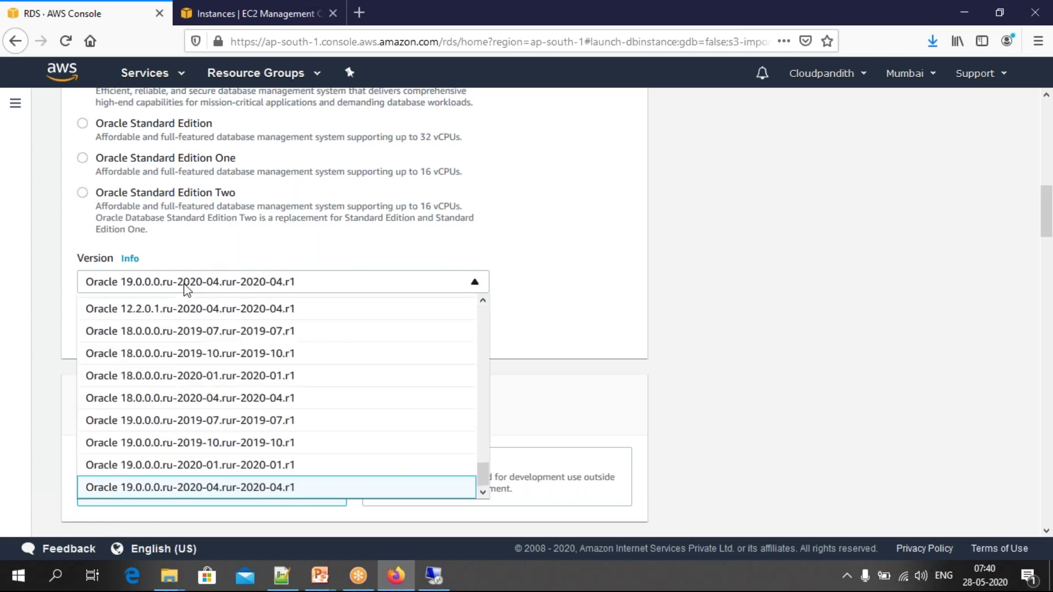
scroll(196, 335, "up", 5)
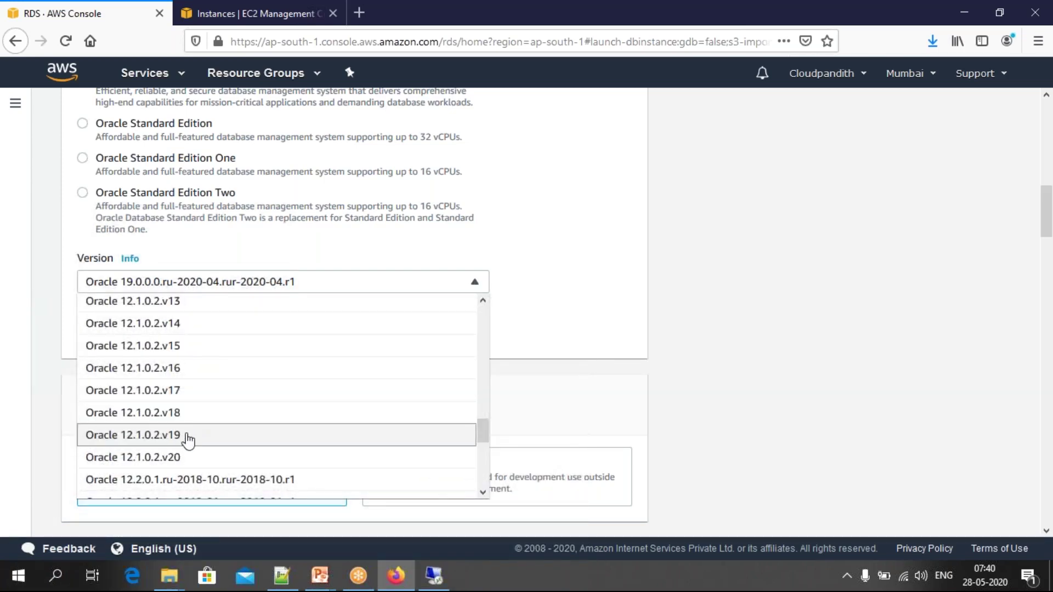
left_click(188, 439)
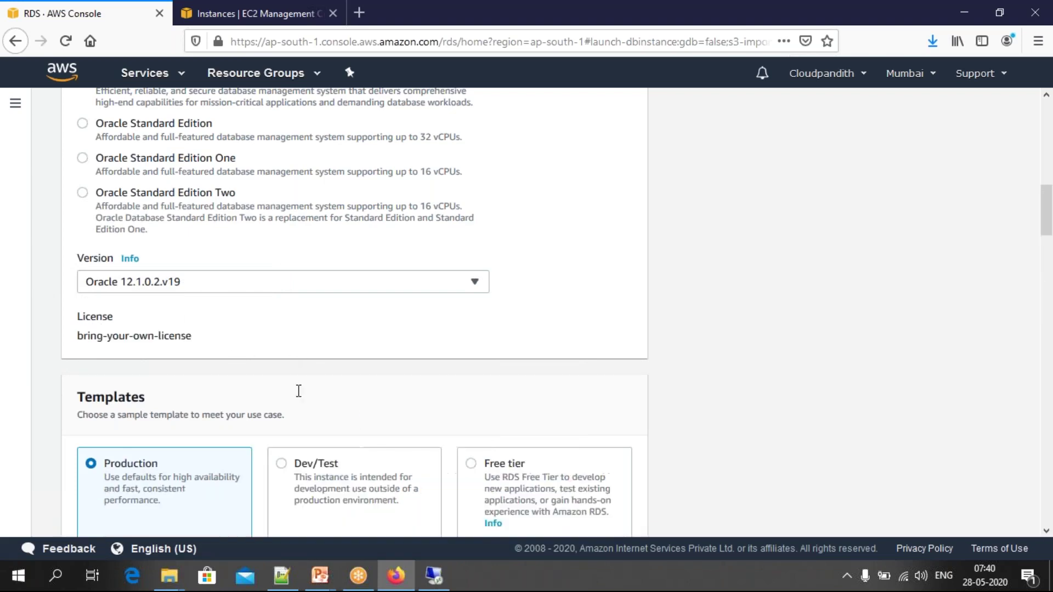
Step: Select the Free tier template and scroll on to the settings
left_click(471, 464)
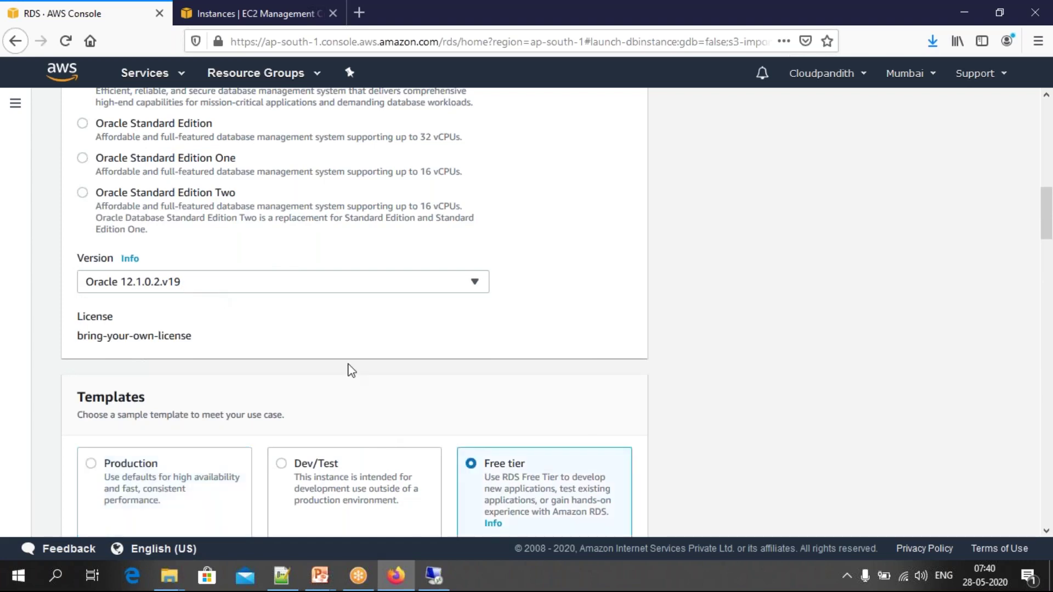
scroll(448, 429, "down", 3)
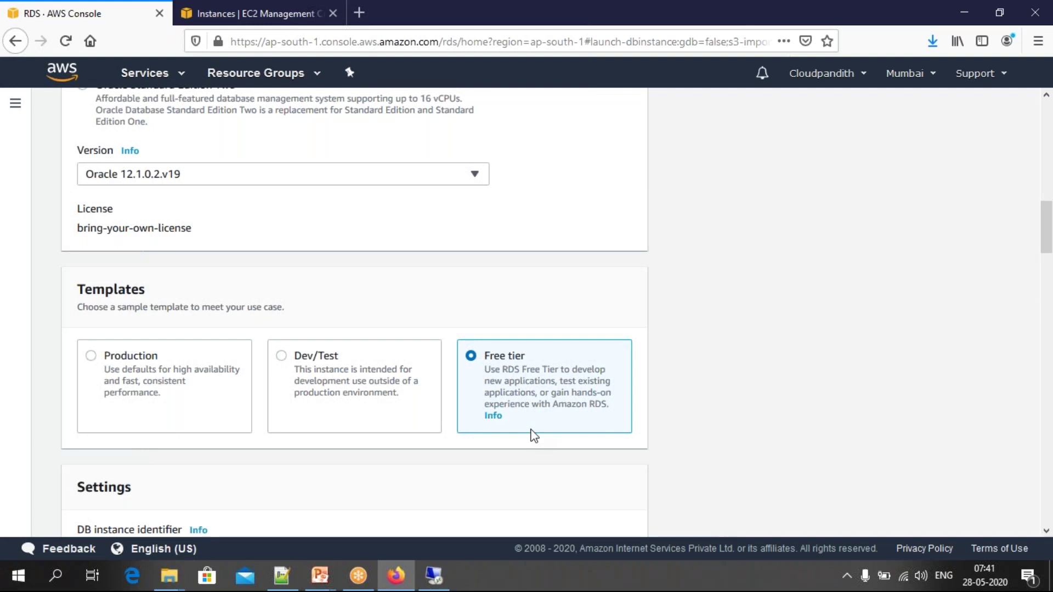
scroll(533, 436, "up", 3)
scroll(533, 436, "down", 3)
scroll(534, 436, "down", 3)
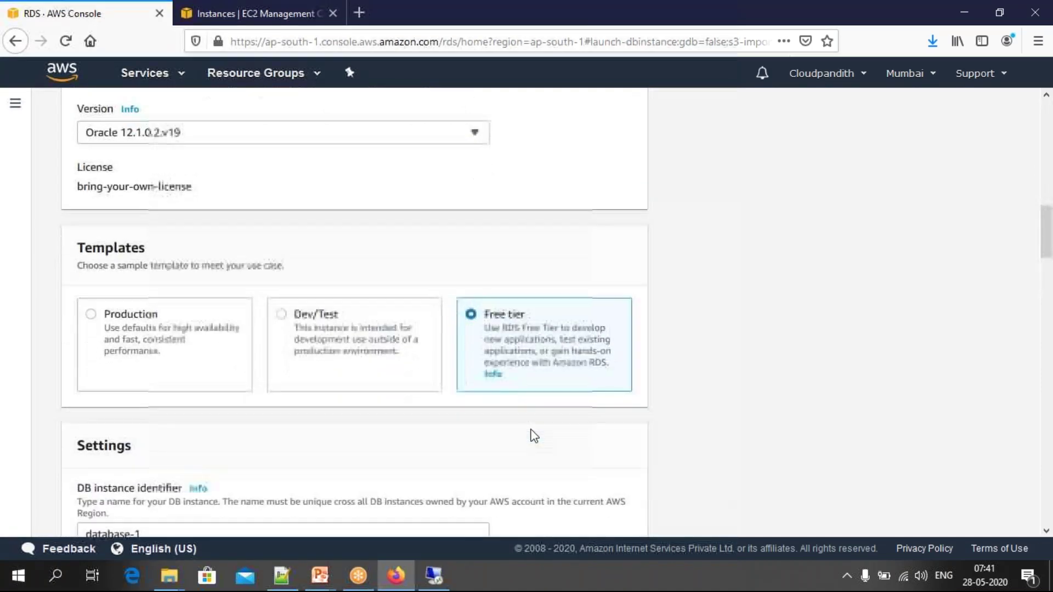
Step: Replace the database-1 identifier with cloudpandith-orcale
scroll(533, 436, "down", 3)
left_click_drag(175, 351, 54, 337)
key("BackSpace")
type("cloudpandith")
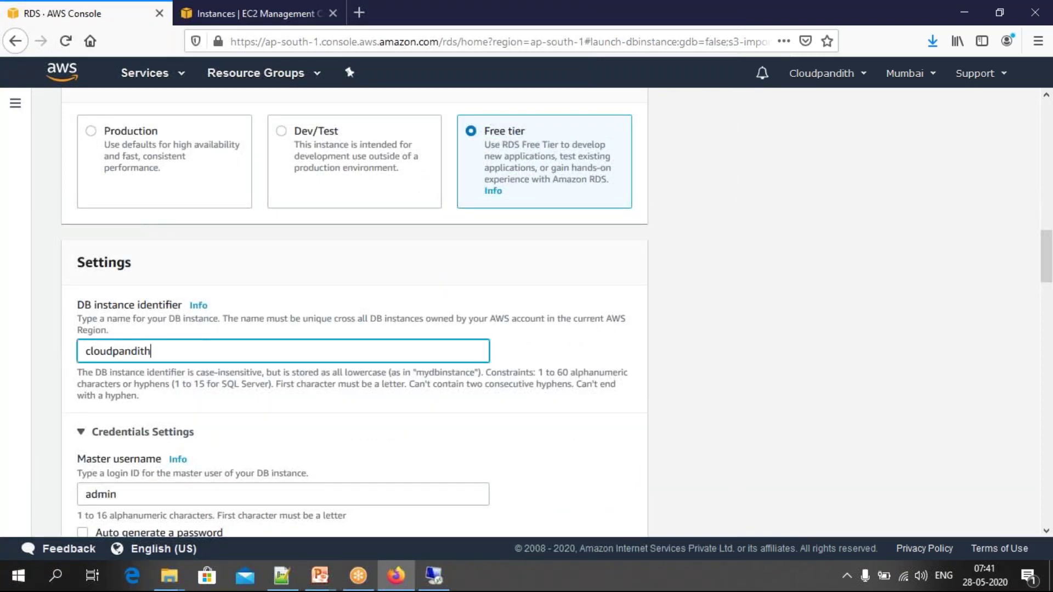
type("-orcaledb")
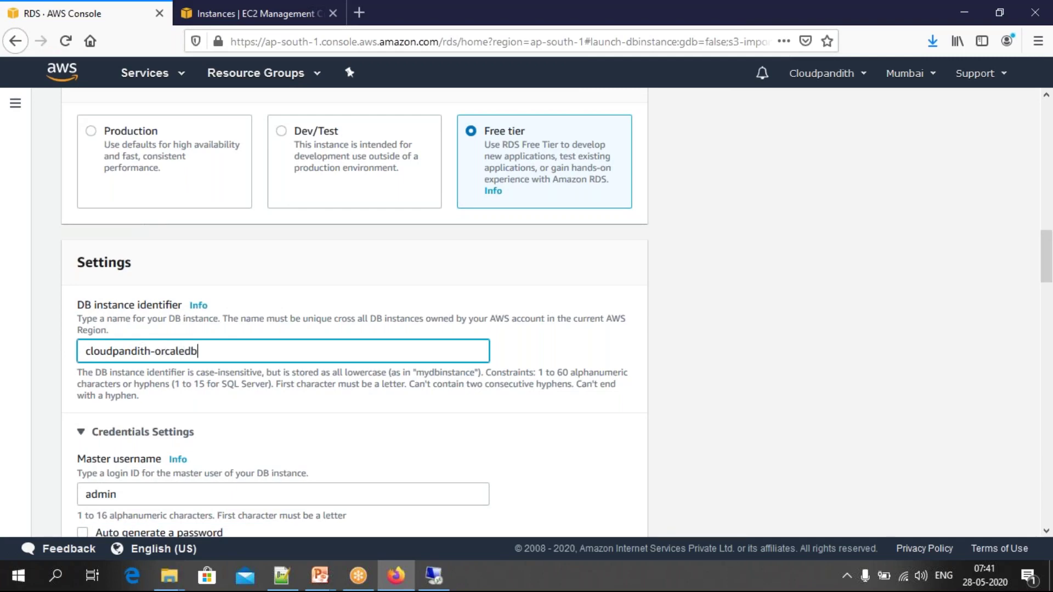
scroll(354, 312, "down", 2)
key("BackSpace")
key("BackSpace")
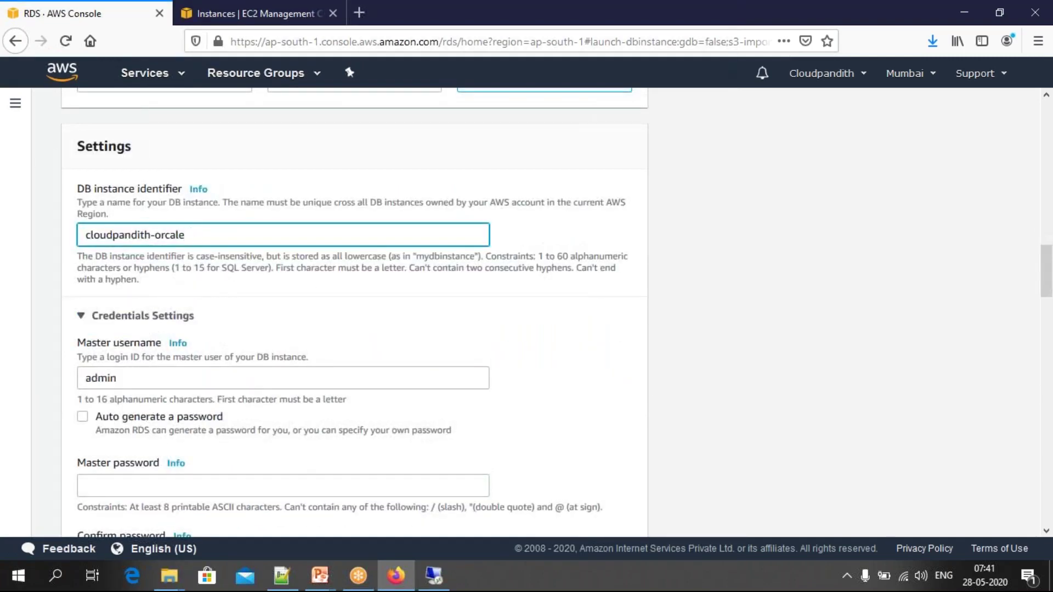
Step: Replace the default admin master username with a custom username
scroll(137, 361, "down", 1)
left_click(79, 360)
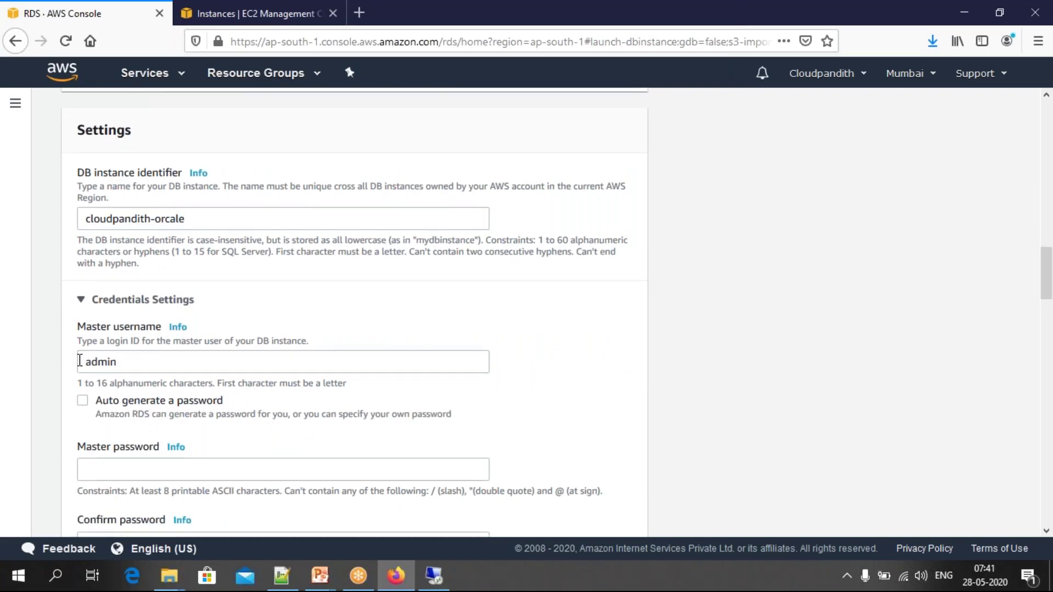
double_click(115, 361)
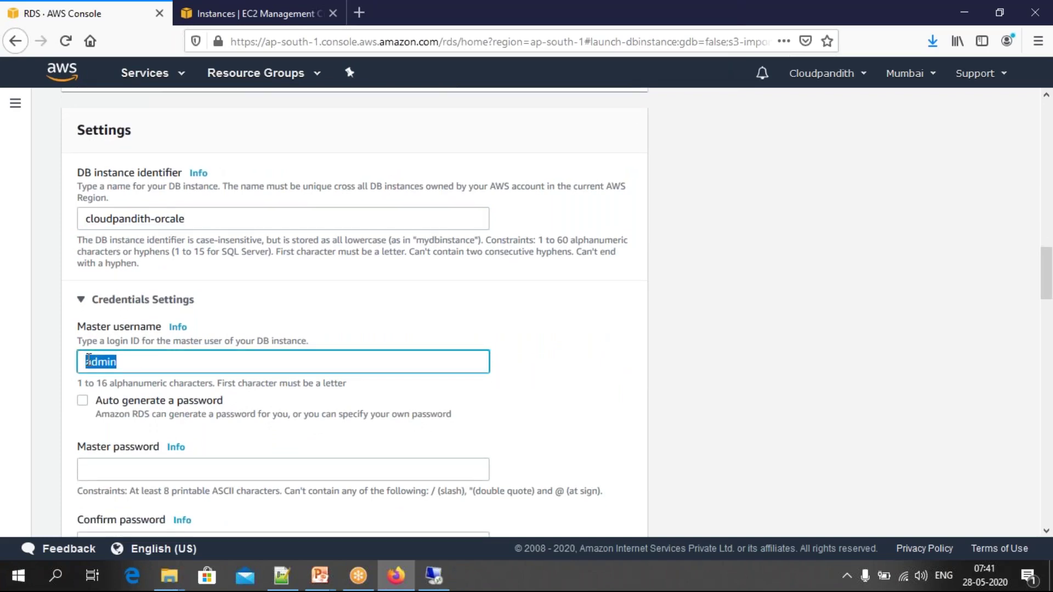
key("BackSpace")
type("mallaiah")
Step: Enter the master password and its matching confirmation
key("Tab")
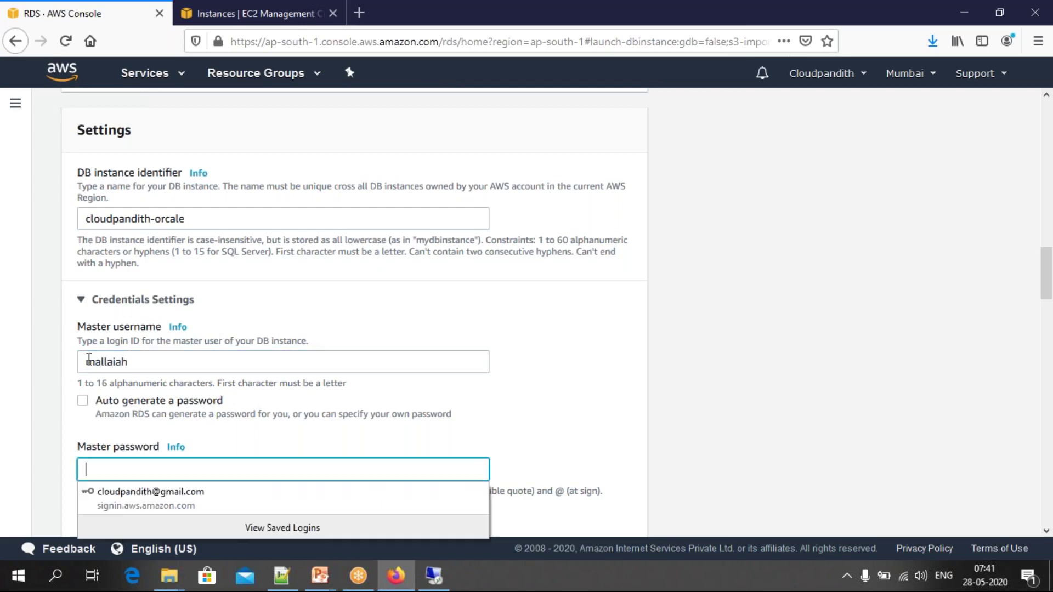
type("••••••••••")
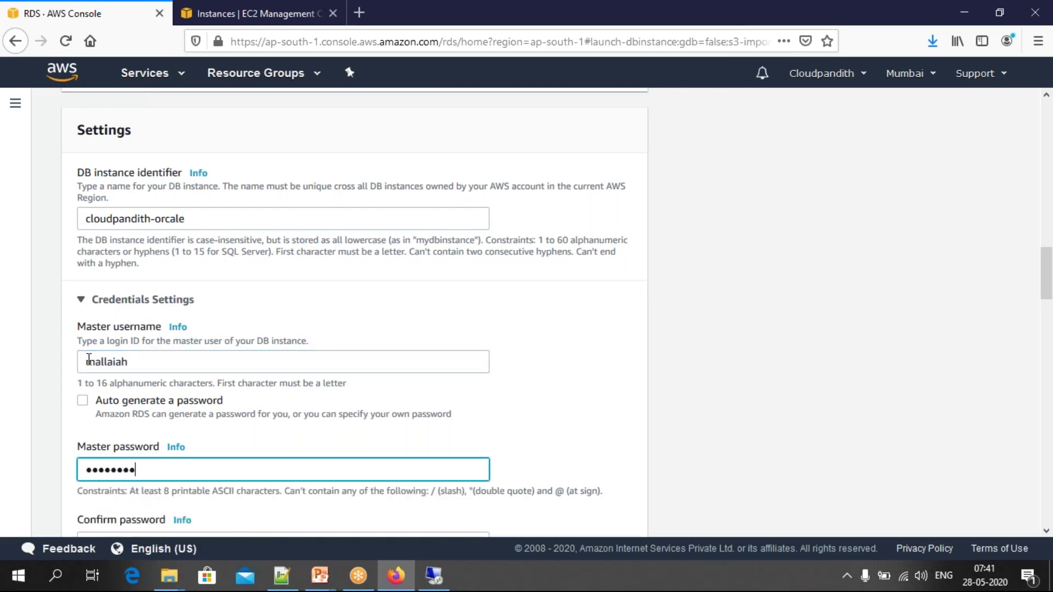
type("•")
scroll(89, 359, "down", 2)
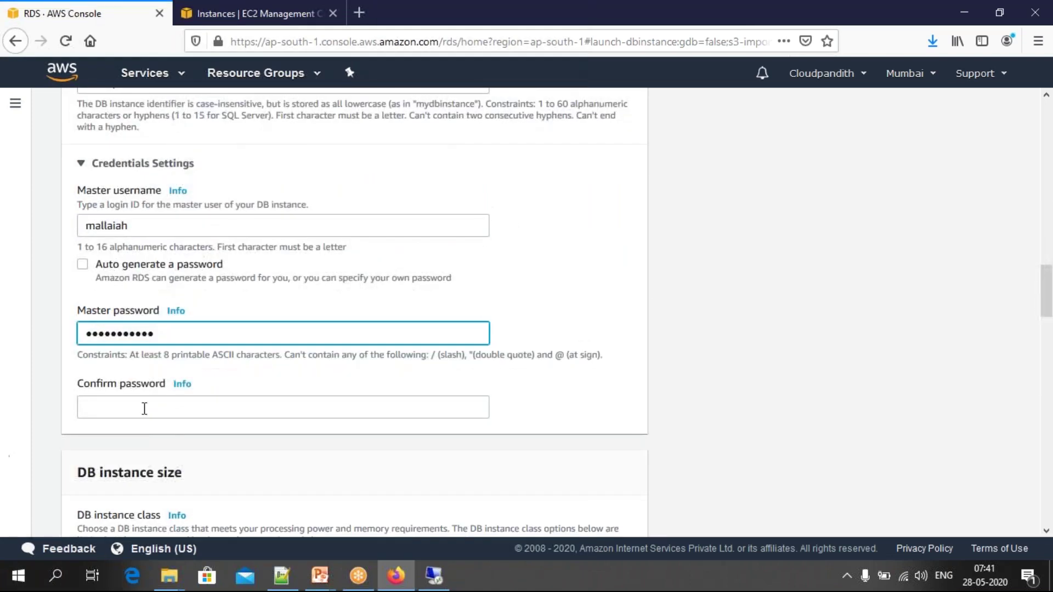
left_click(144, 408)
type("••••")
key("ctrl+a")
key("BackSpace")
type("••••••••••")
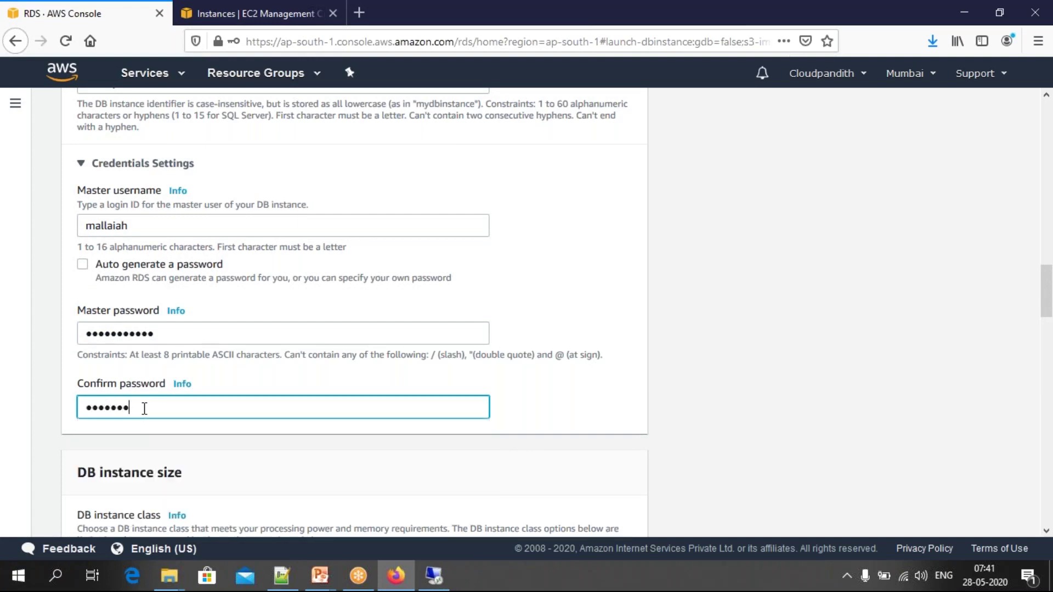
type("••")
left_click(277, 368)
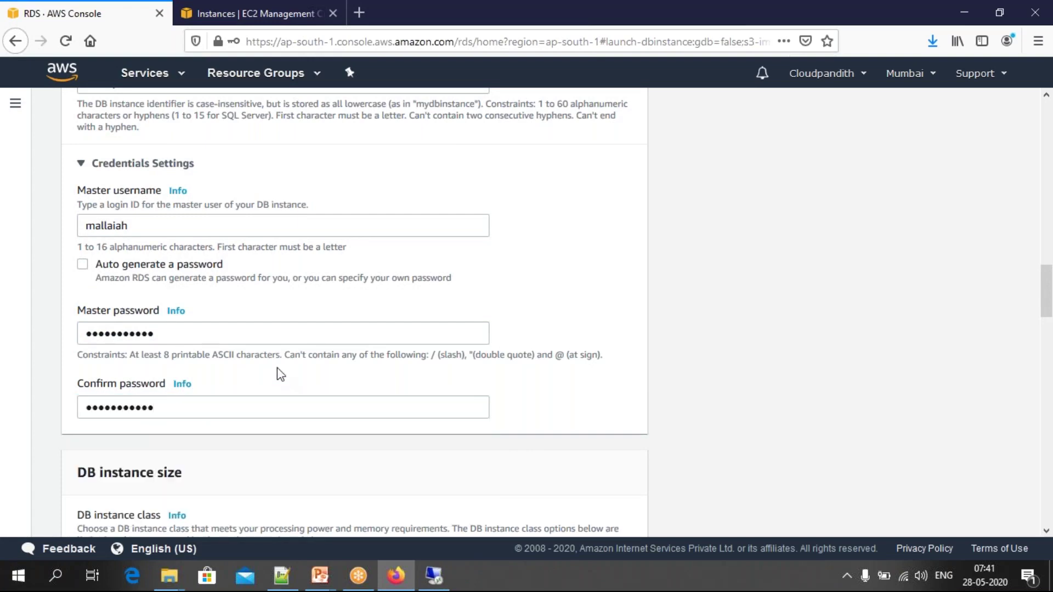
Step: Keep db.t3.micro as the DB instance class
scroll(277, 367, "down", 2)
scroll(277, 367, "down", 2)
left_click(262, 410)
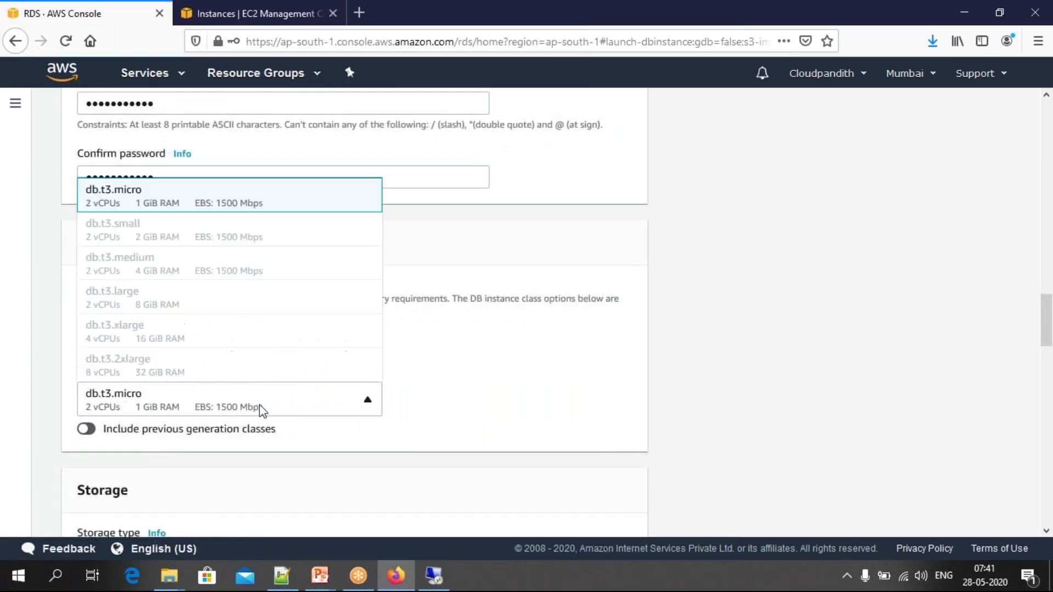
left_click(500, 410)
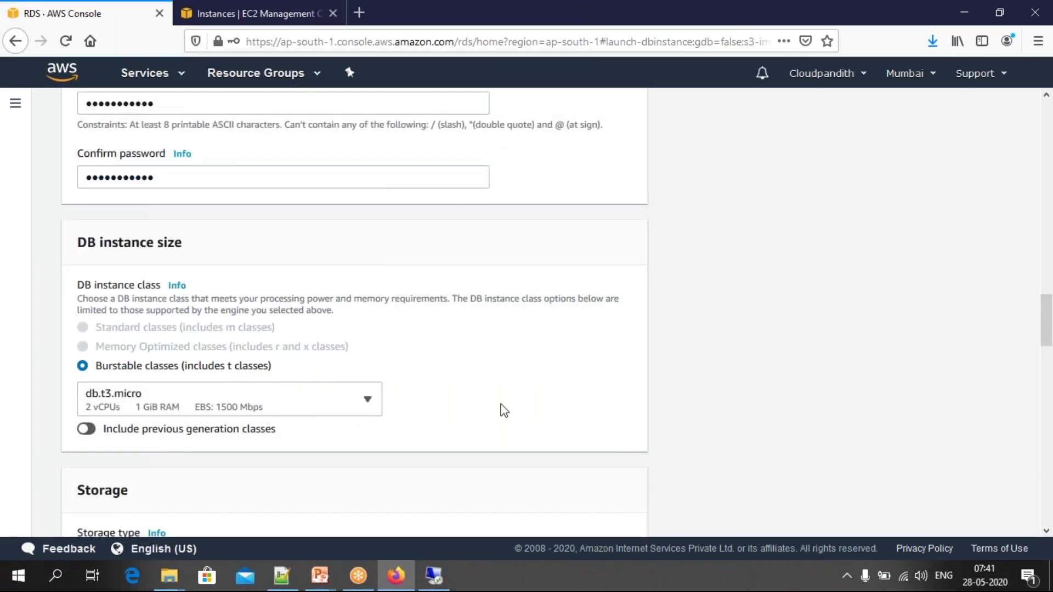
left_click(299, 410)
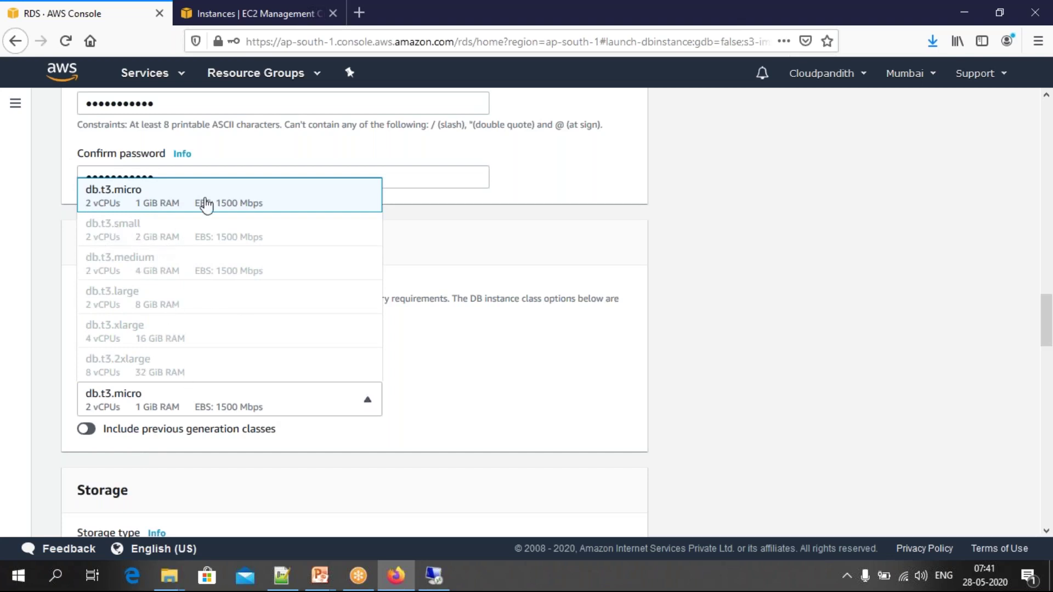
left_click(447, 400)
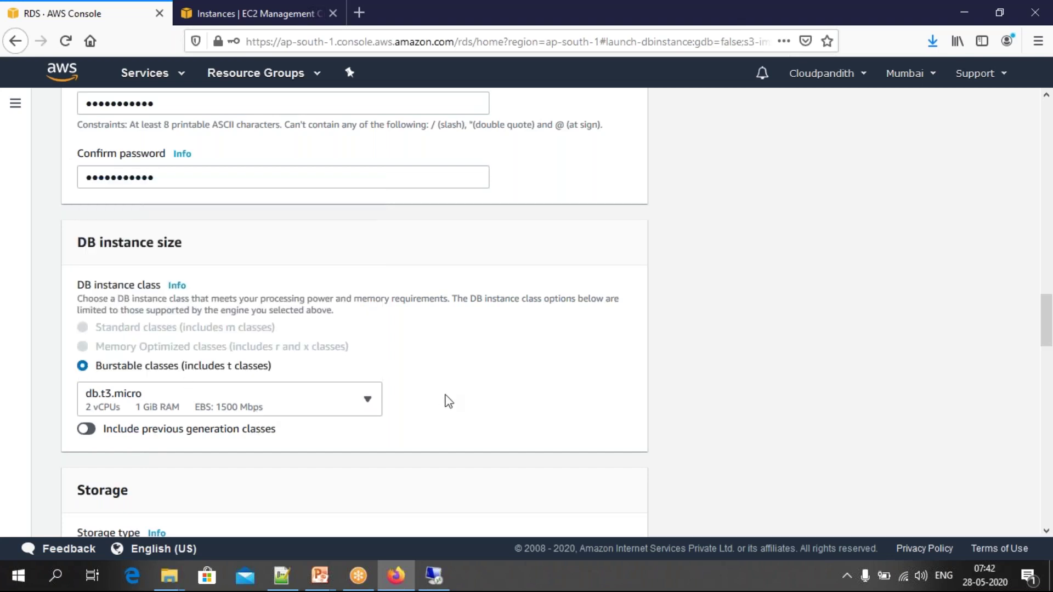
Step: Keep 20 GiB allocated storage and select the 1000 GiB maximum storage threshold
scroll(449, 402, "down", 5)
scroll(355, 312, "down", 2)
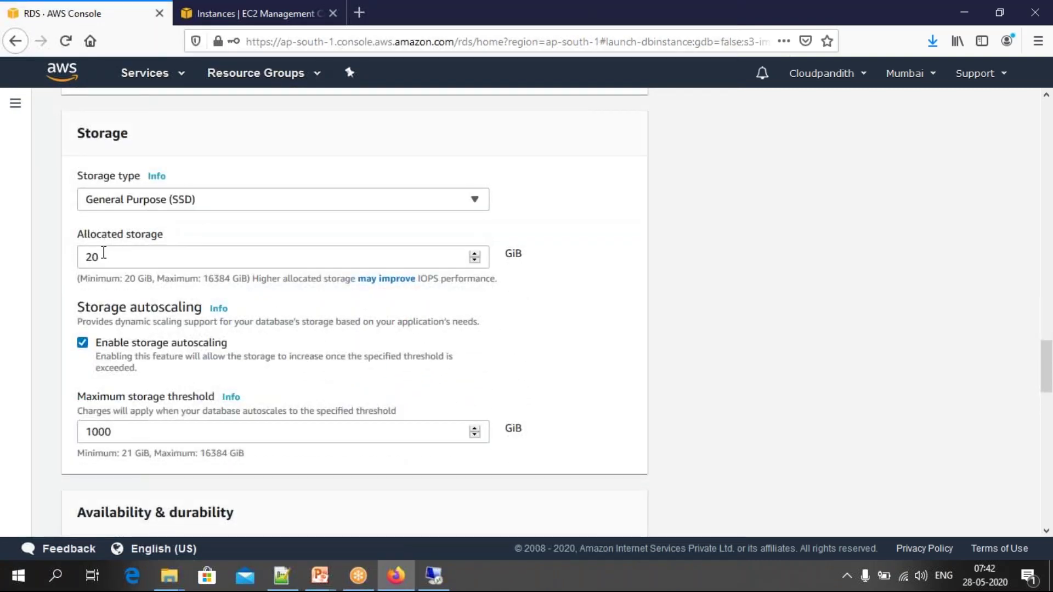
double_click(104, 255)
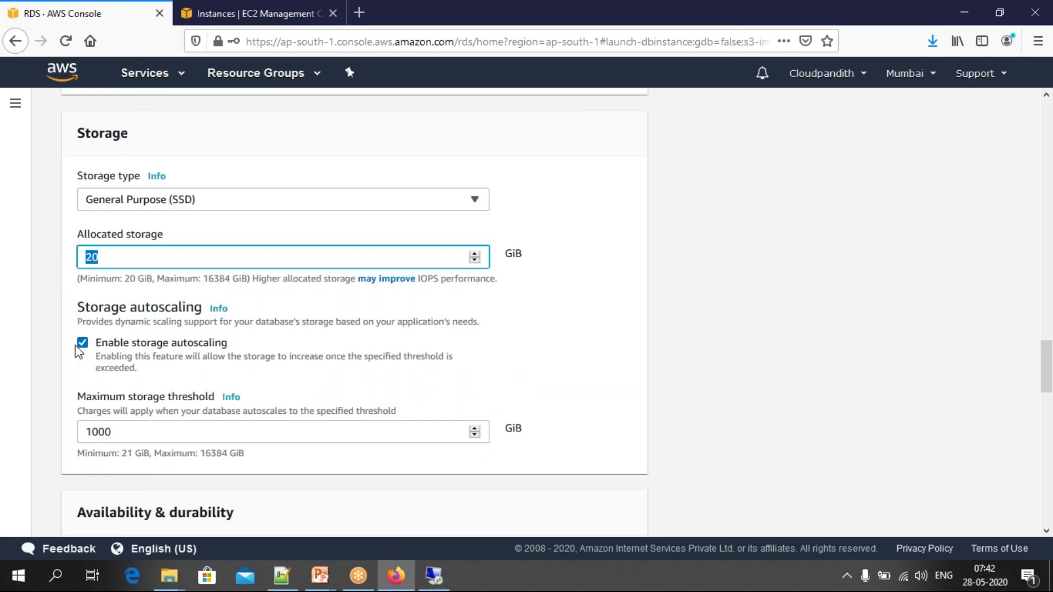
left_click(105, 254)
double_click(81, 433)
Step: Enter 999 GiB as the maximum storage threshold
type("999")
scroll(175, 443, "down", 7)
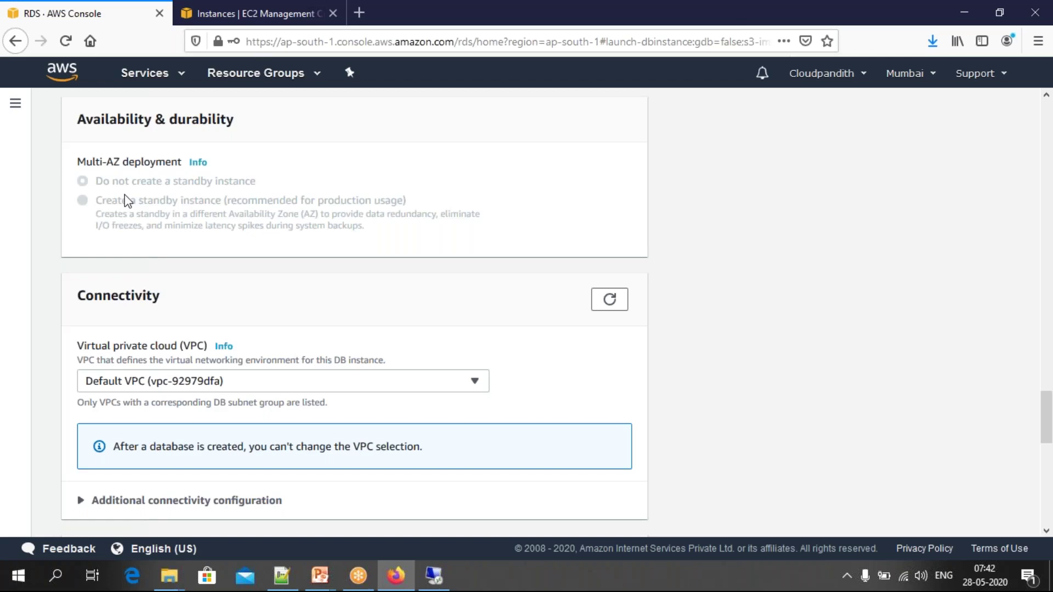
scroll(125, 200, "down", 4)
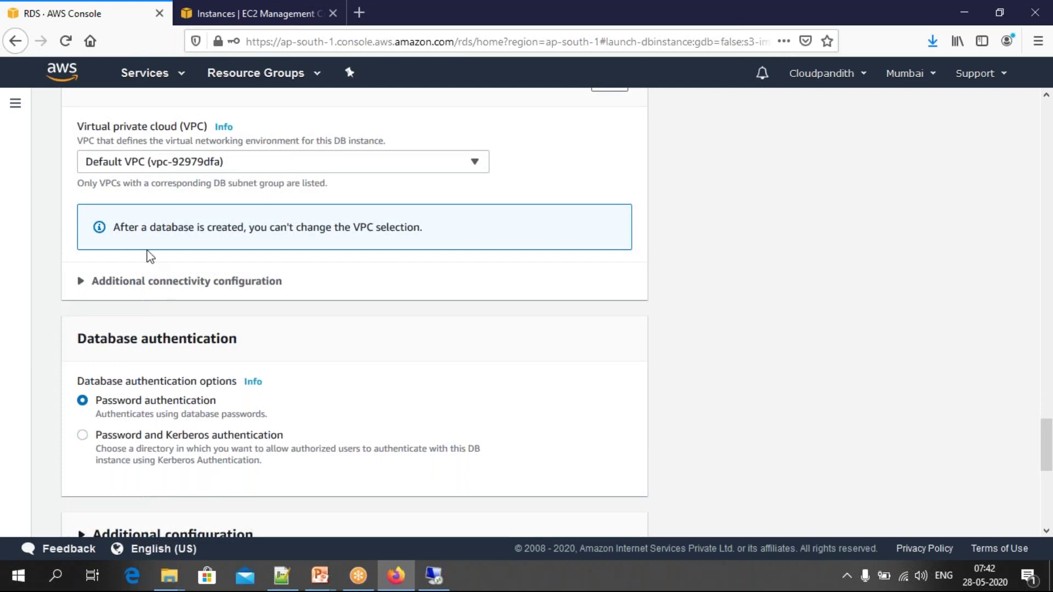
Step: Expand Additional connectivity configuration and set Publicly accessible to Yes
left_click(81, 280)
scroll(81, 282, "down", 3)
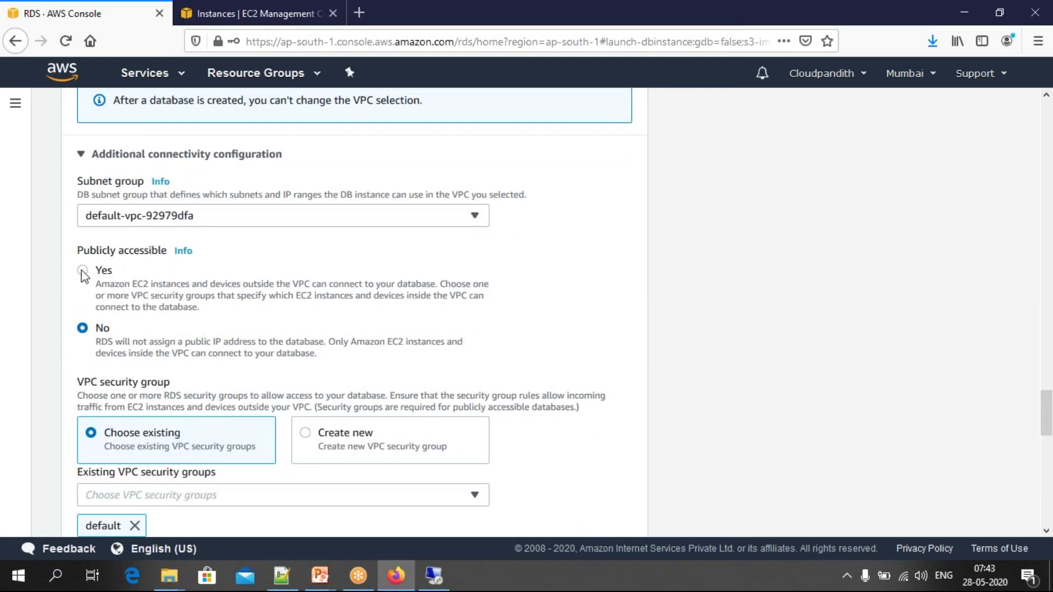
left_click(82, 270)
scroll(139, 271, "down", 2)
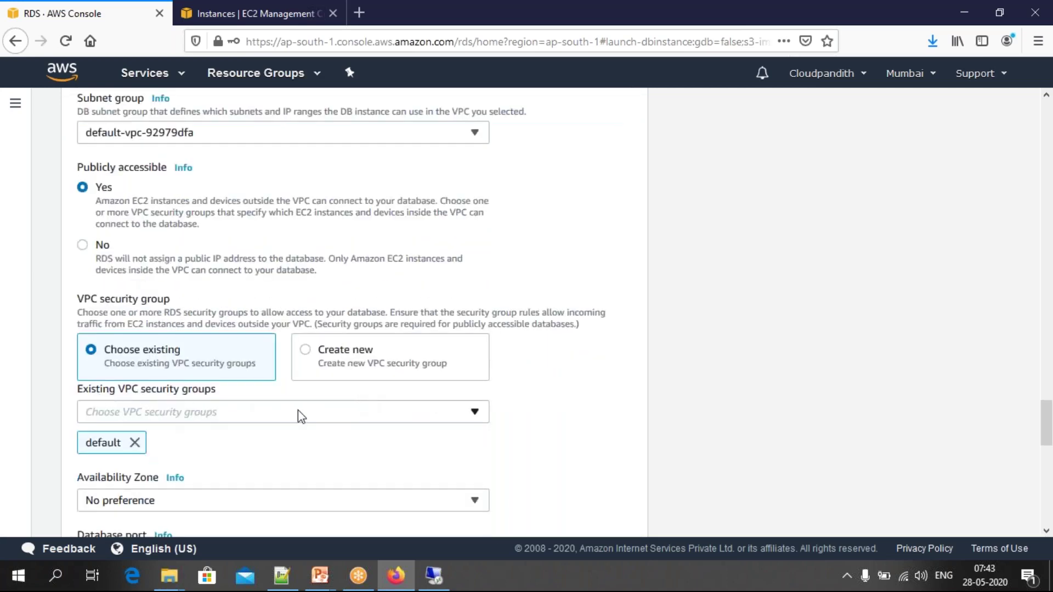
scroll(298, 411, "down", 12)
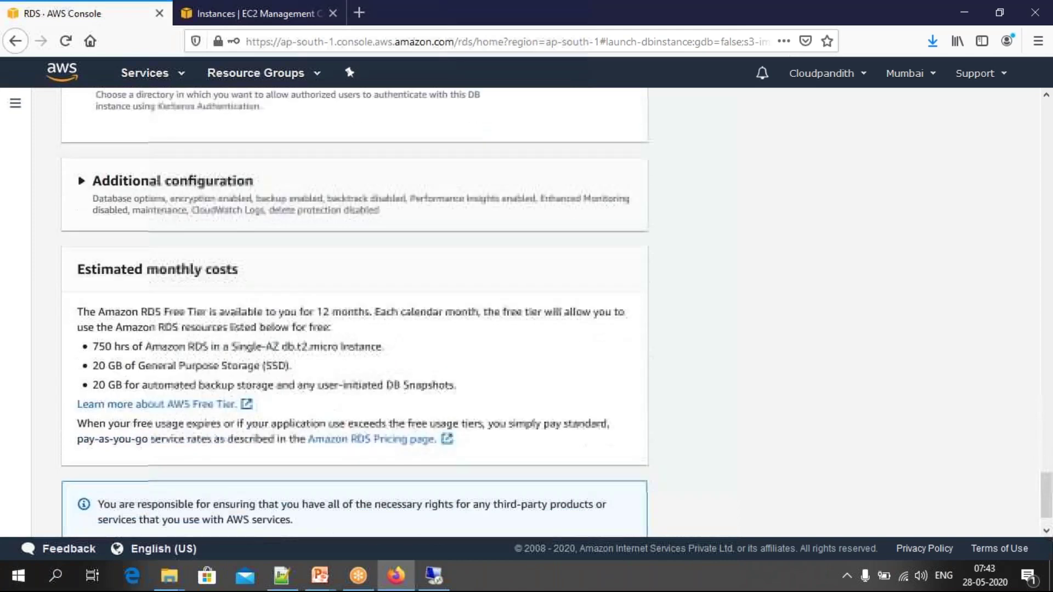
left_click_drag(94, 291, 463, 331)
left_click(465, 332)
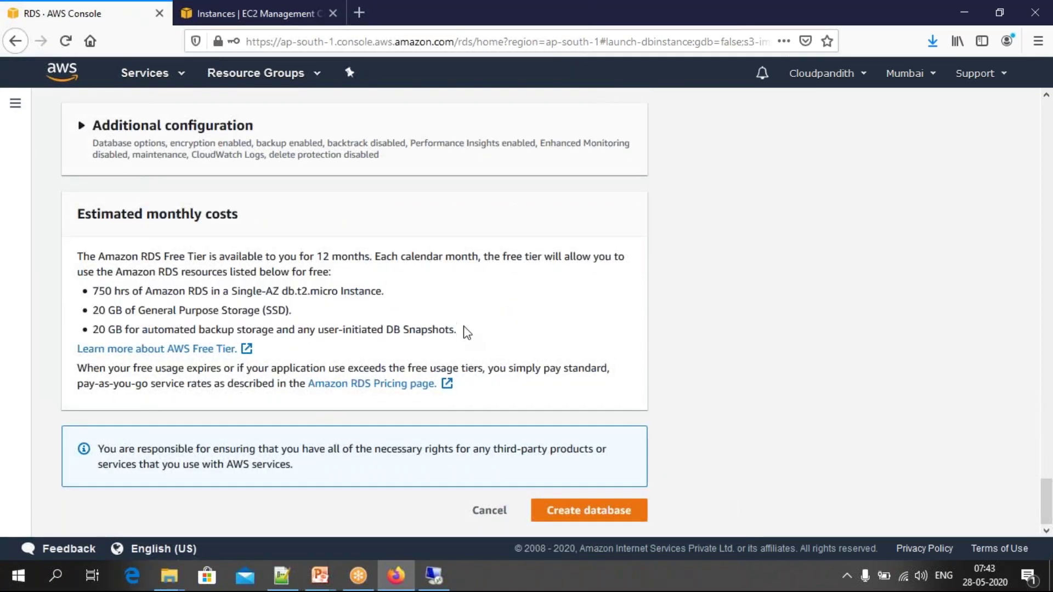
left_click_drag(115, 291, 214, 291)
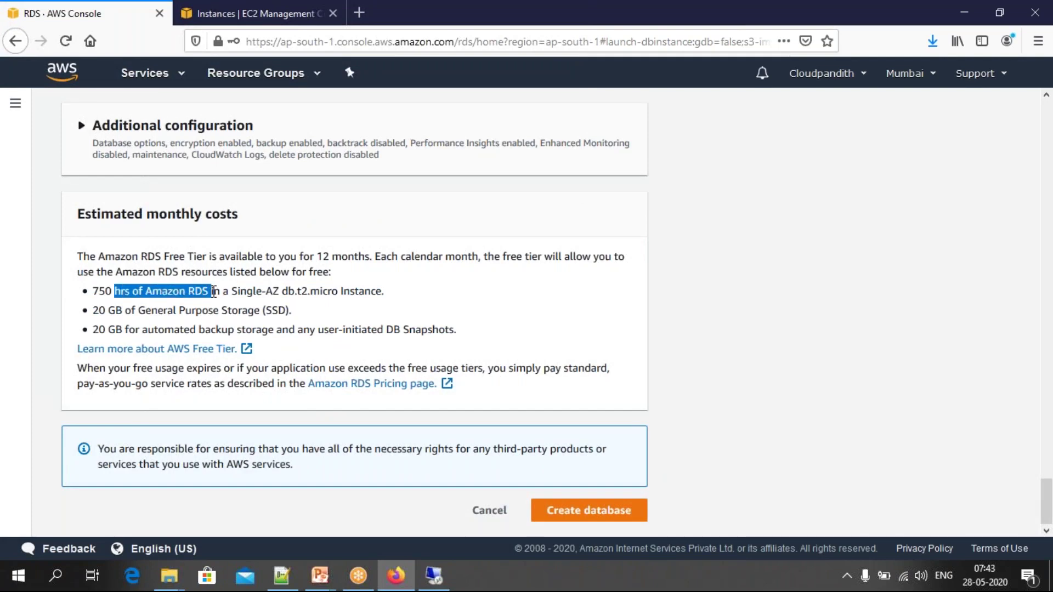
left_click_drag(237, 291, 273, 291)
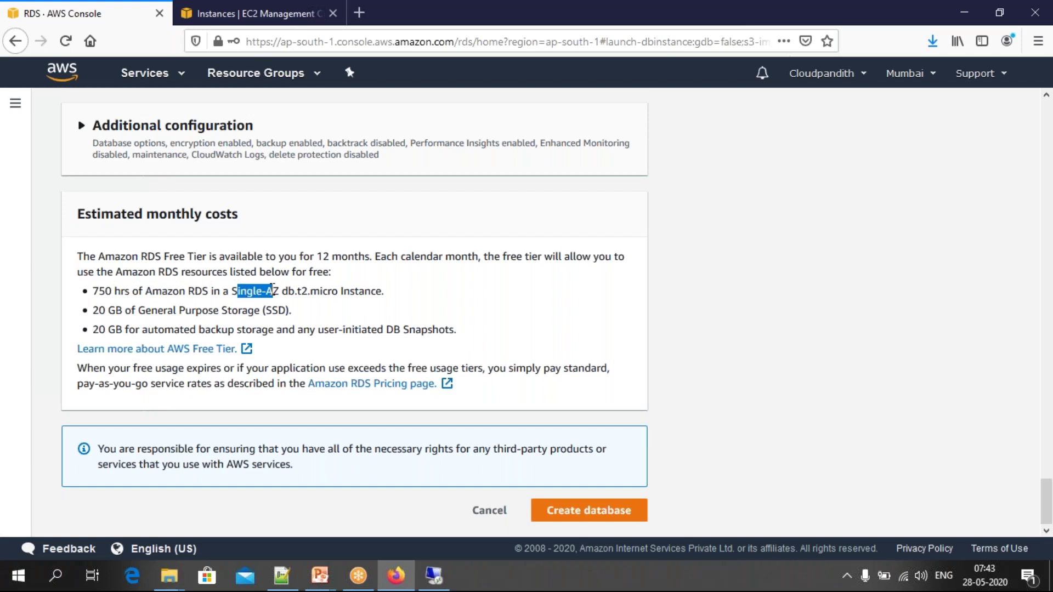
left_click_drag(138, 309, 249, 310)
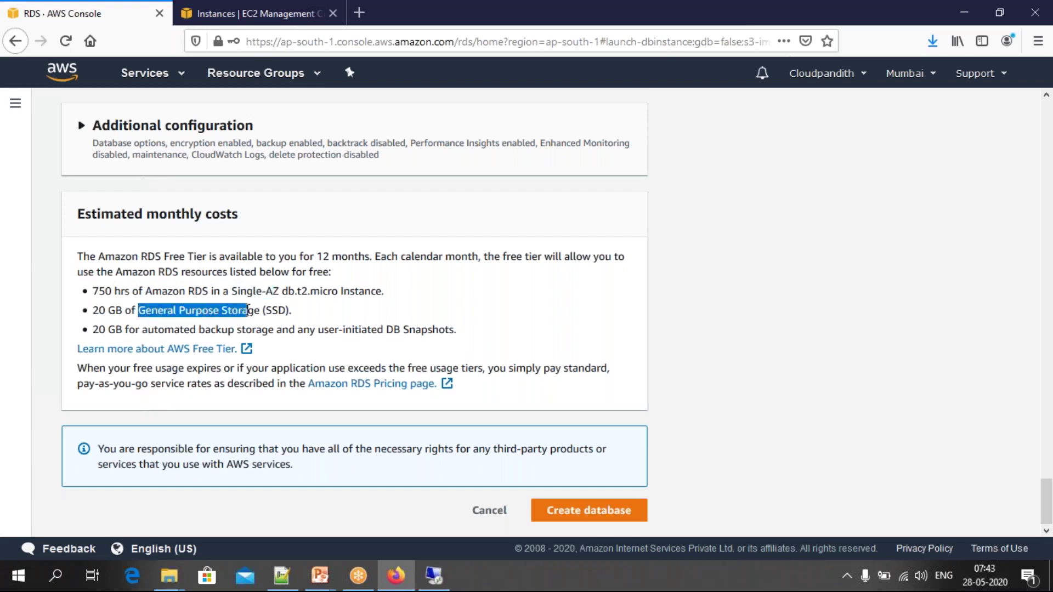
left_click_drag(94, 334, 197, 334)
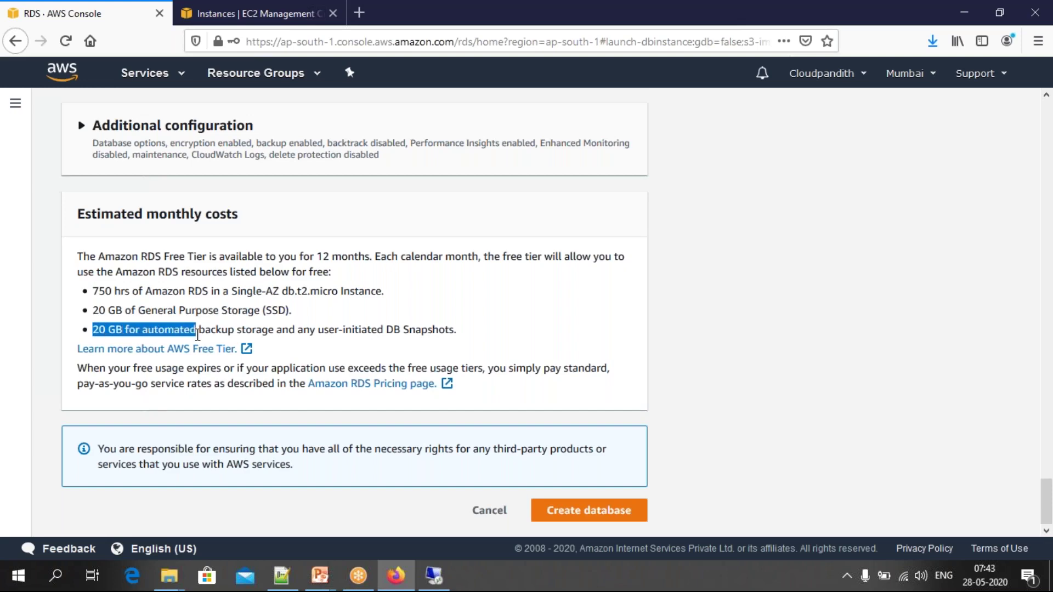
left_click(143, 318)
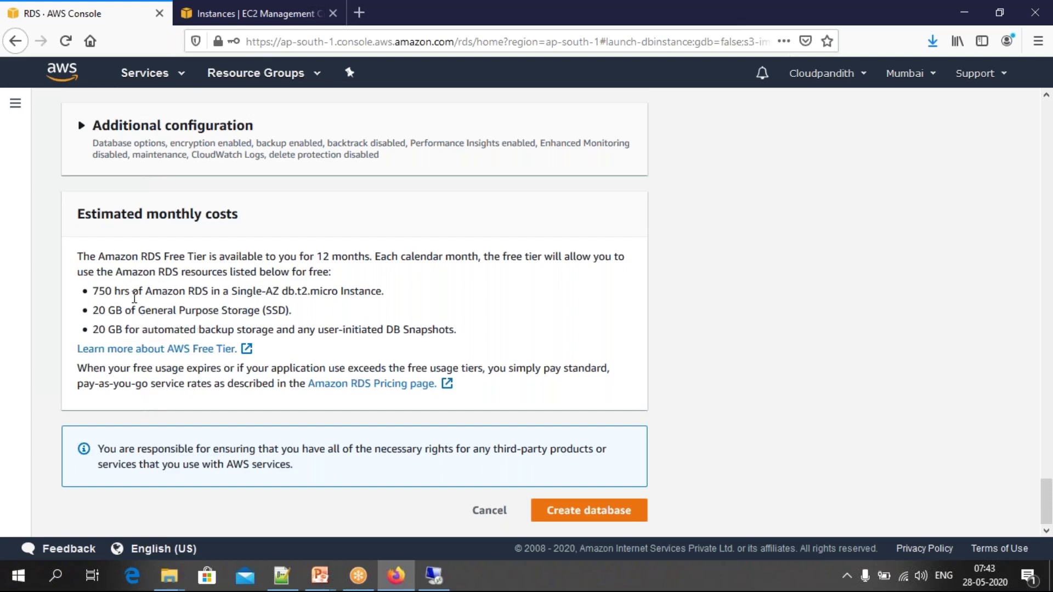
Step: Submit the Oracle database, then select cloudpandith-orcale in the list and close its Actions menu
left_click(601, 515)
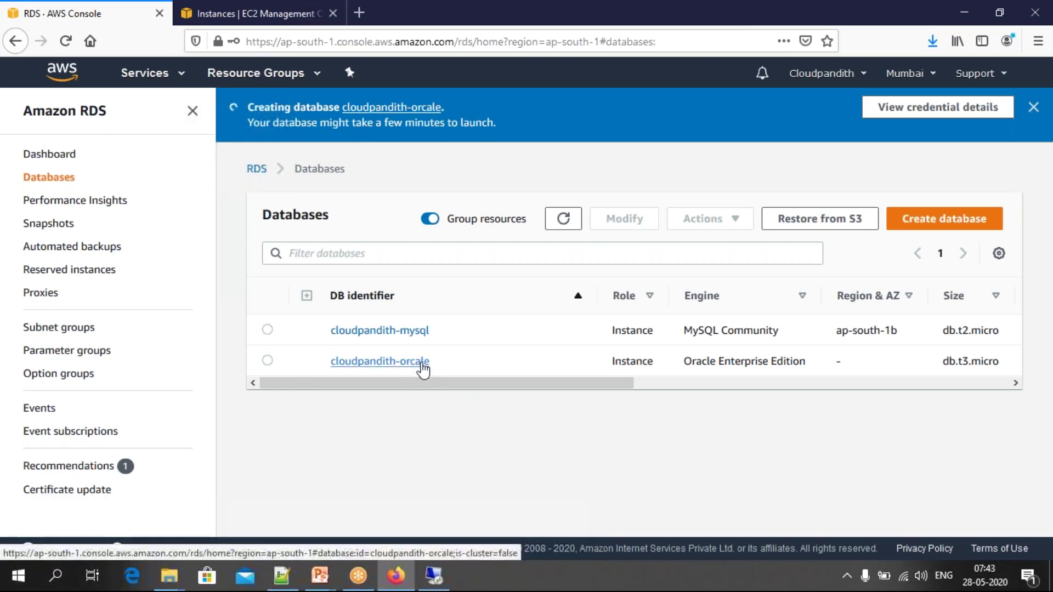
left_click(266, 361)
left_click(702, 219)
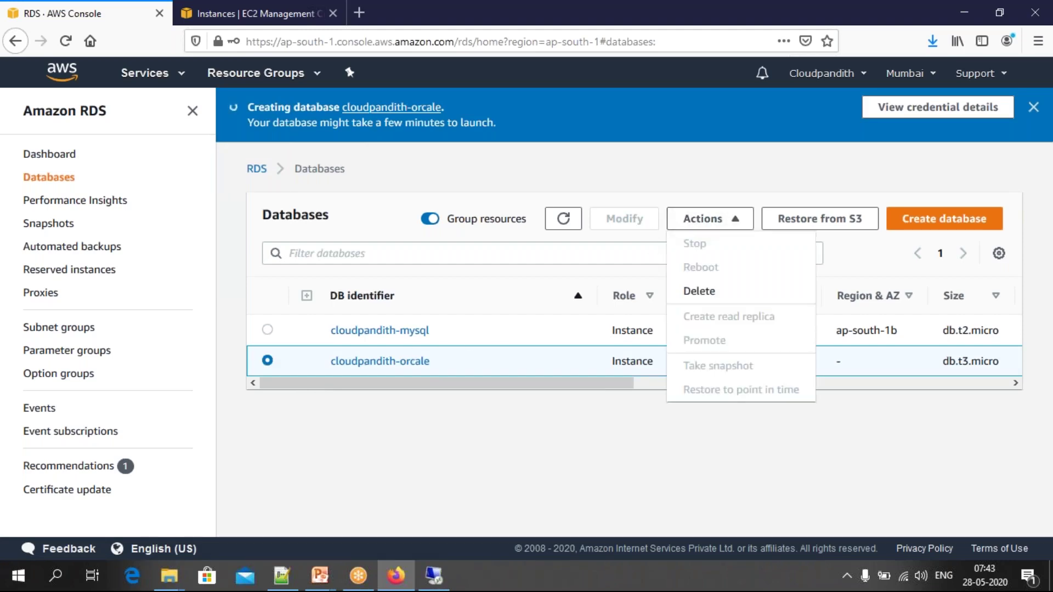
left_click(267, 362)
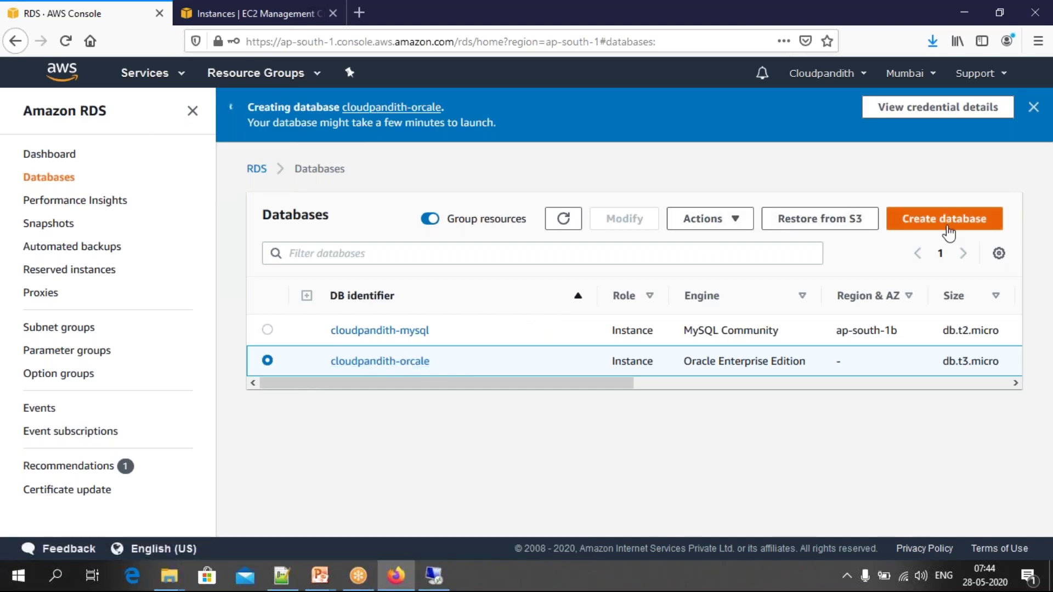
Step: Delete cloudpandith-orcale with automated backups retained, confirming with 'delete me'
left_click(734, 221)
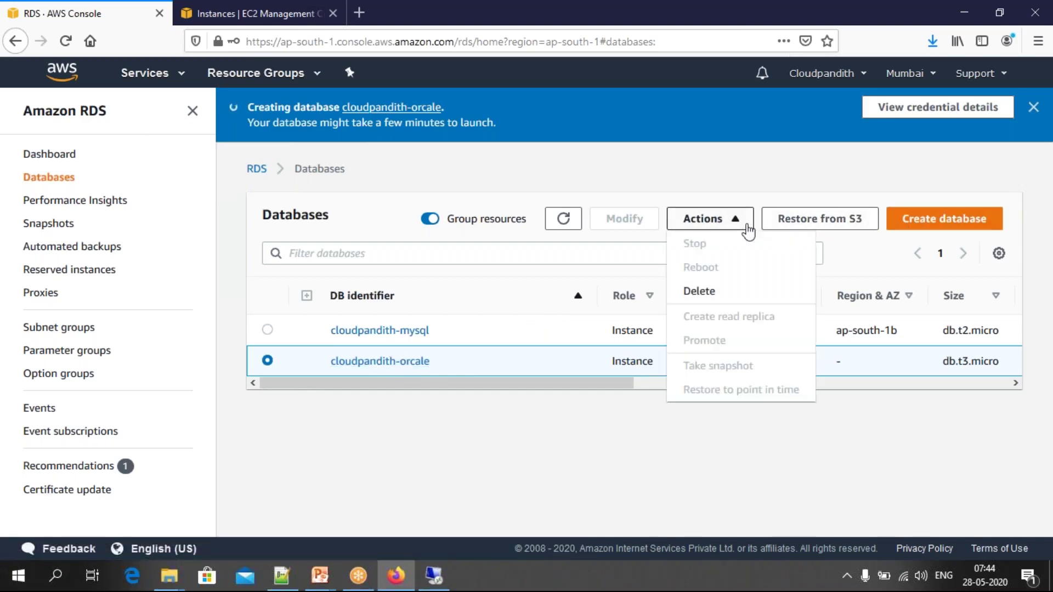
left_click(701, 292)
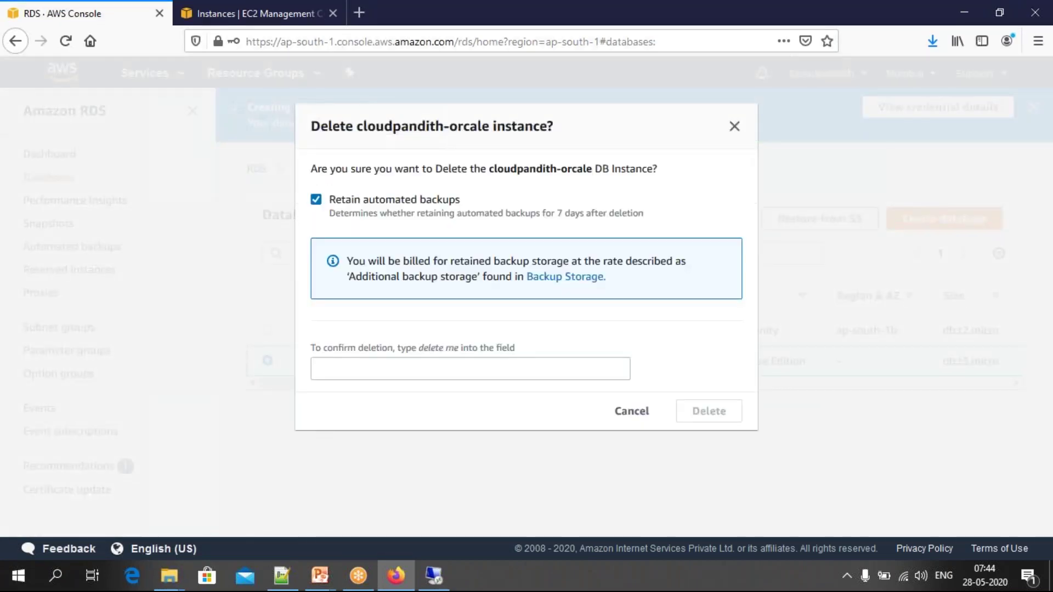
left_click(418, 364)
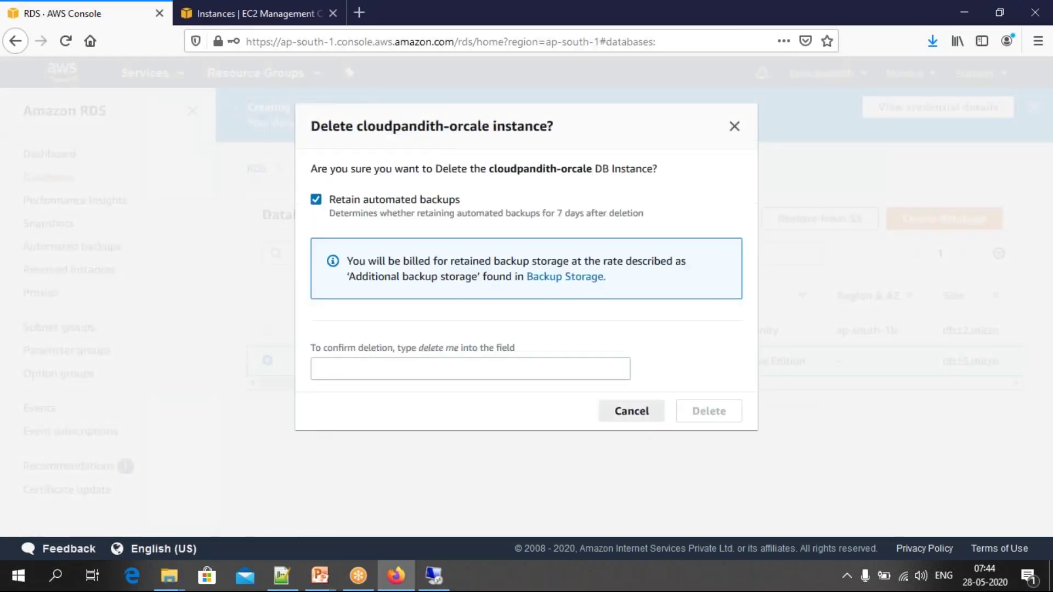
left_click(636, 412)
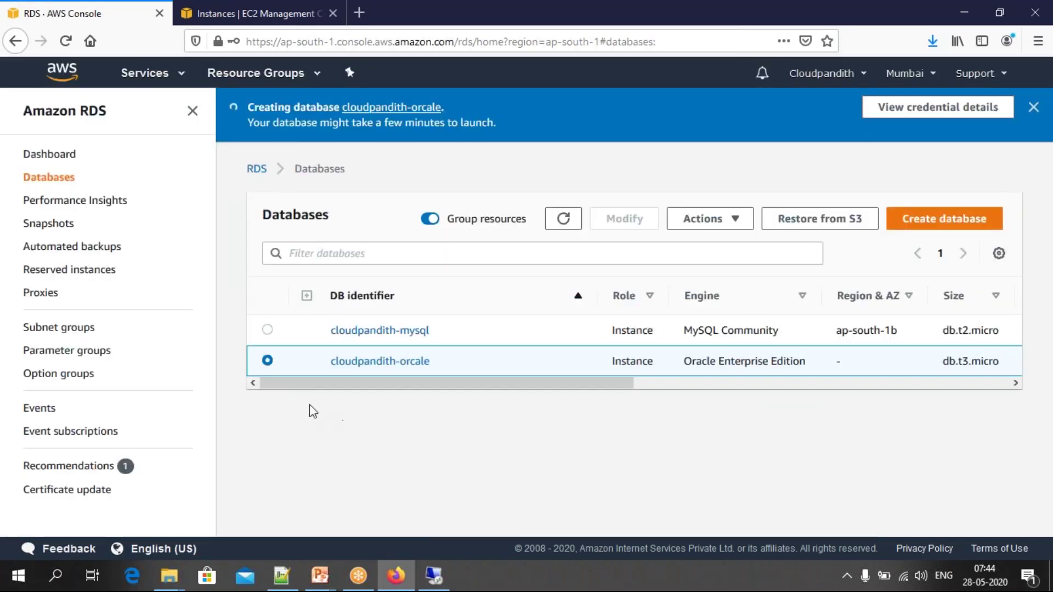
left_click(706, 225)
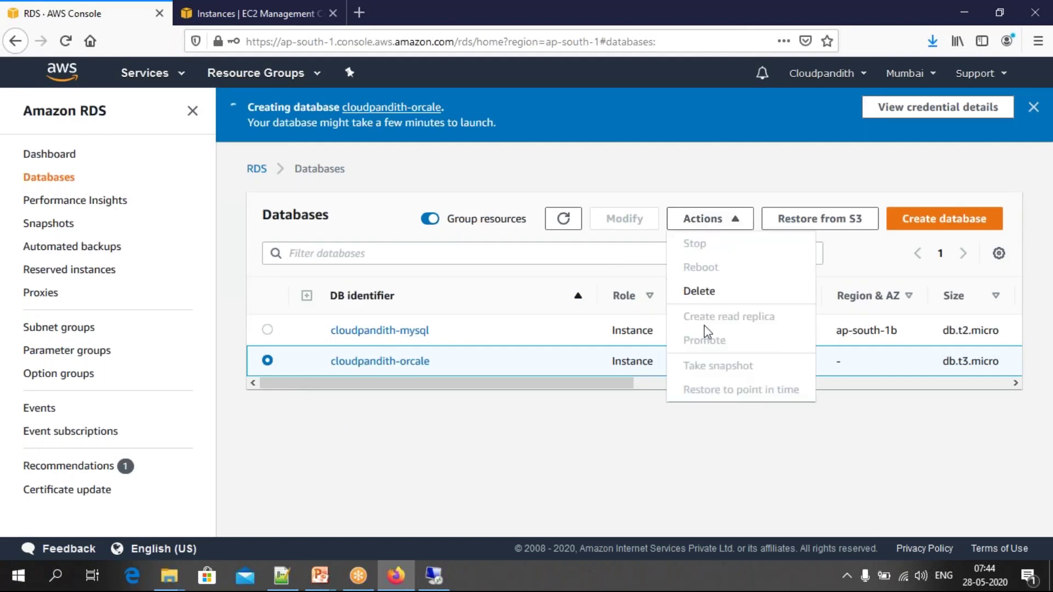
left_click(725, 296)
left_click(337, 369)
type("delete me")
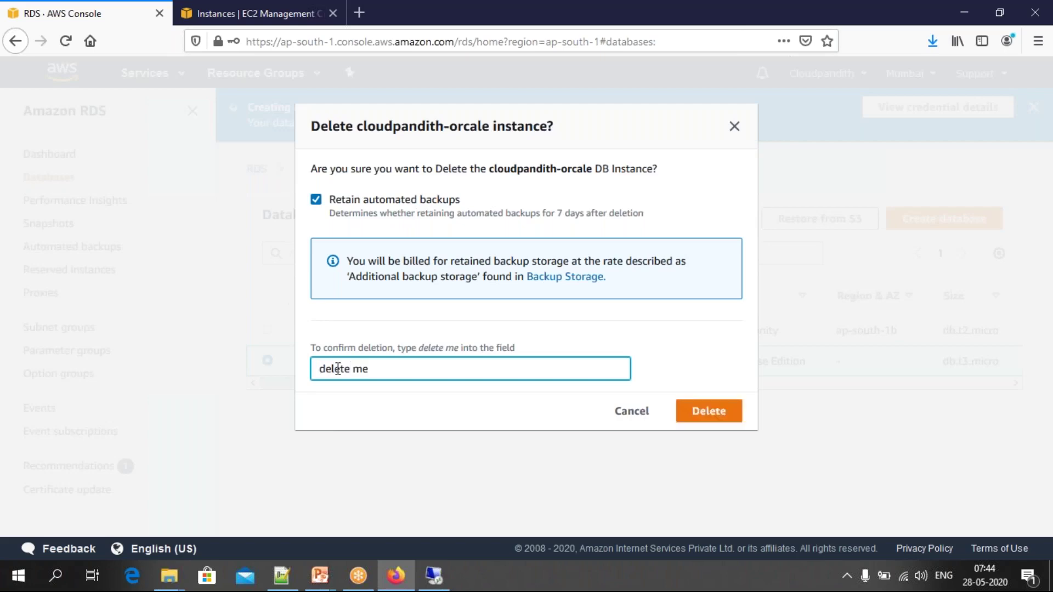
left_click(711, 418)
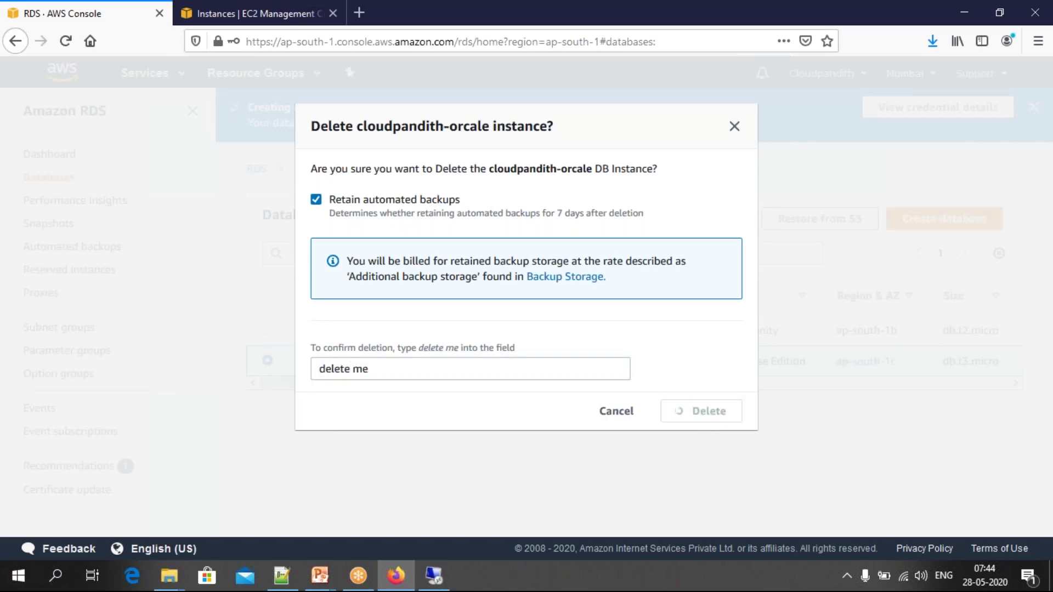
left_click(922, 262)
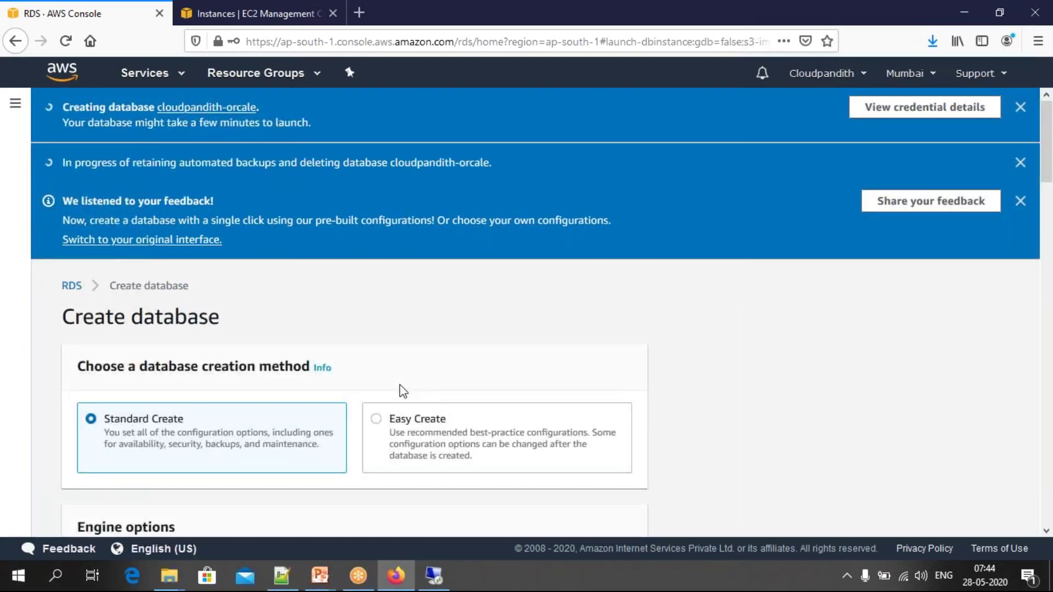
Step: Select Oracle as the engine for the new database
scroll(399, 389, "down", 2)
scroll(368, 286, "down", 3)
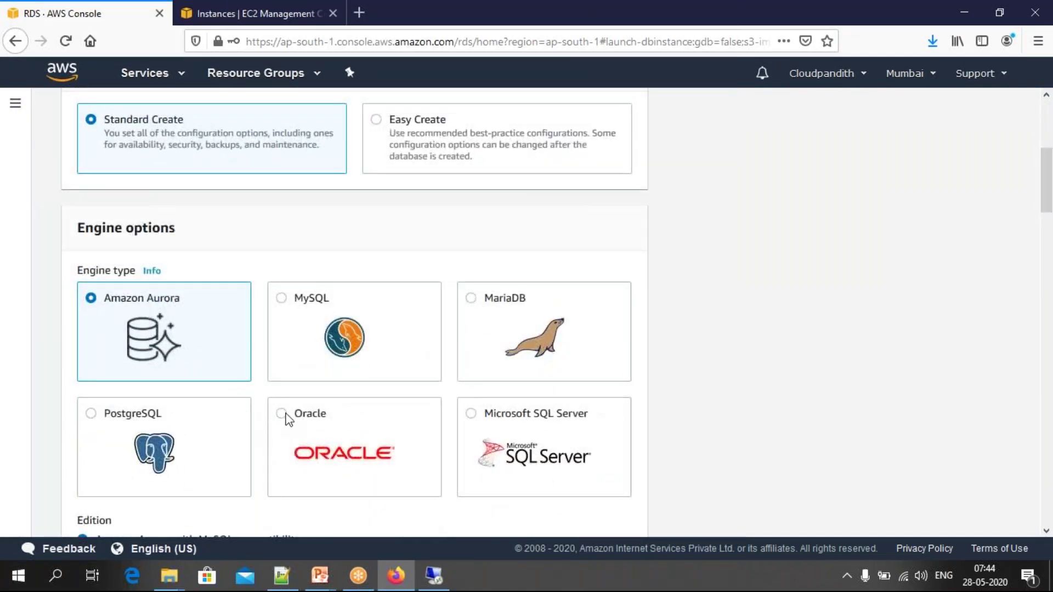
key("Right")
scroll(284, 422, "down", 2)
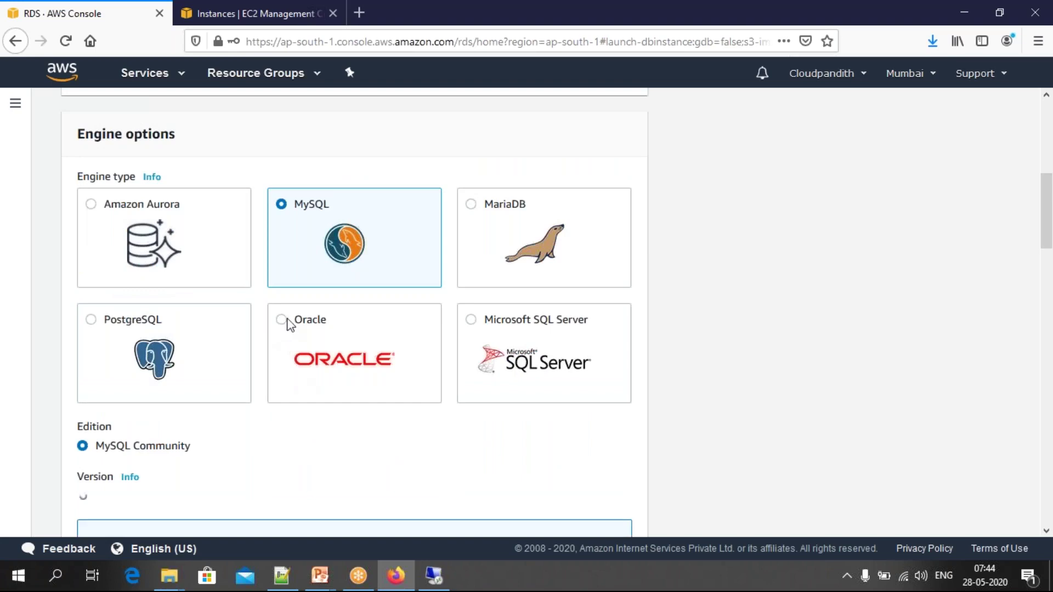
scroll(284, 325, "down", 2)
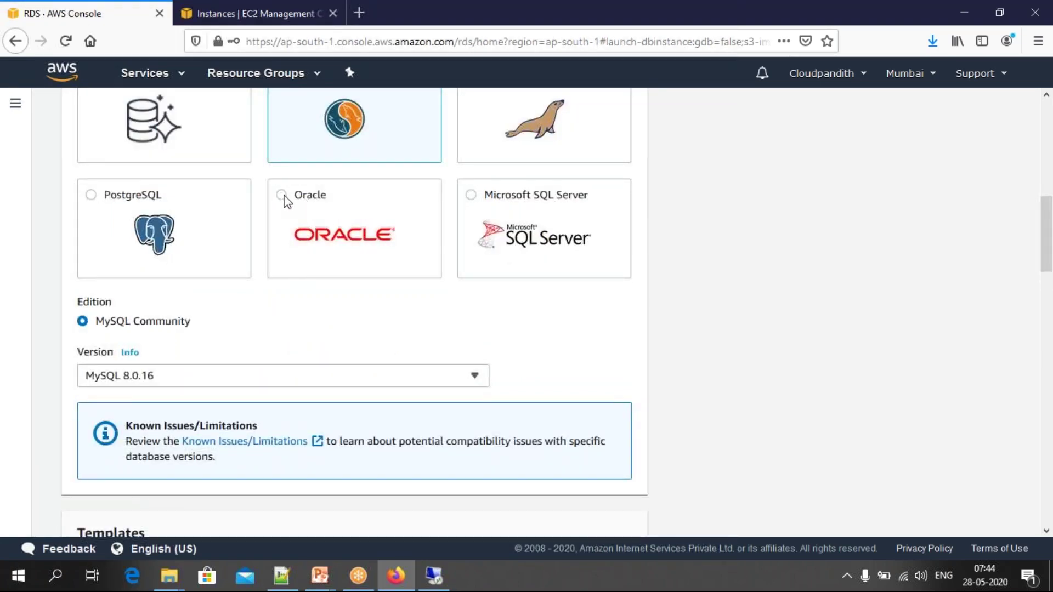
left_click(340, 240)
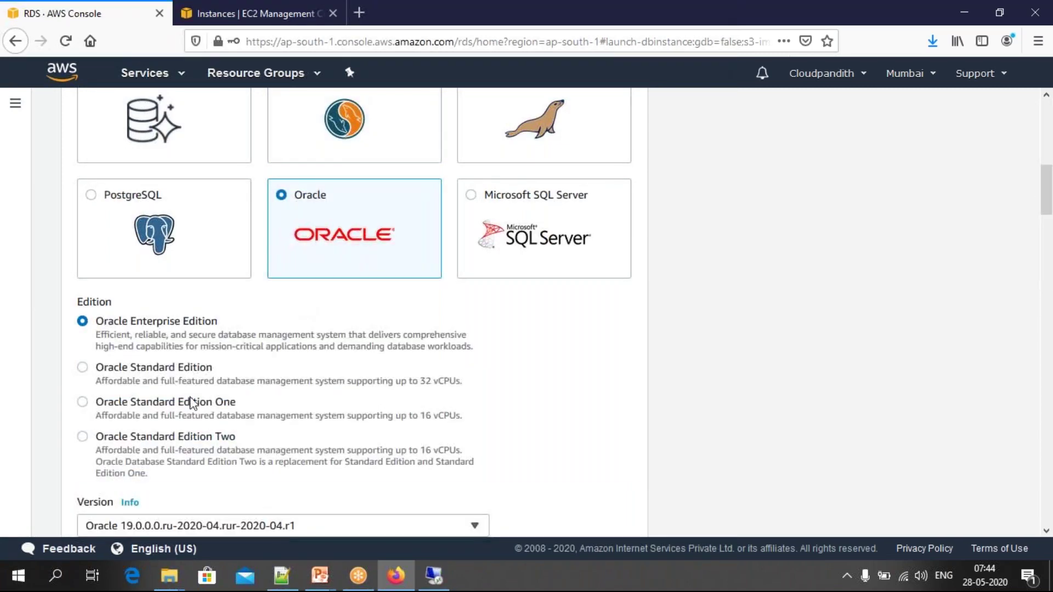
scroll(336, 224, "down", 2)
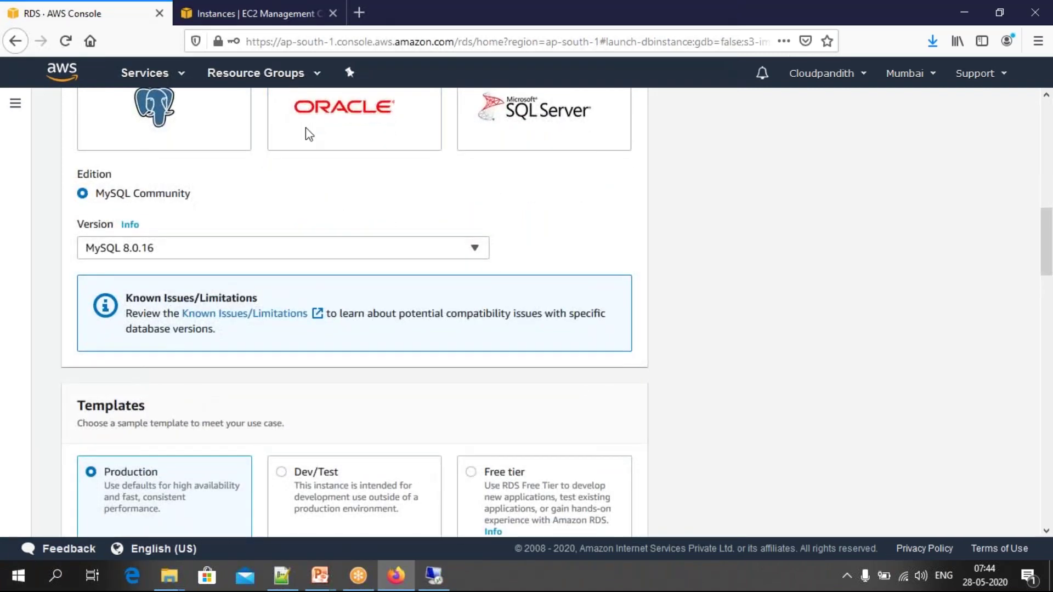
scroll(308, 132, "up", 3)
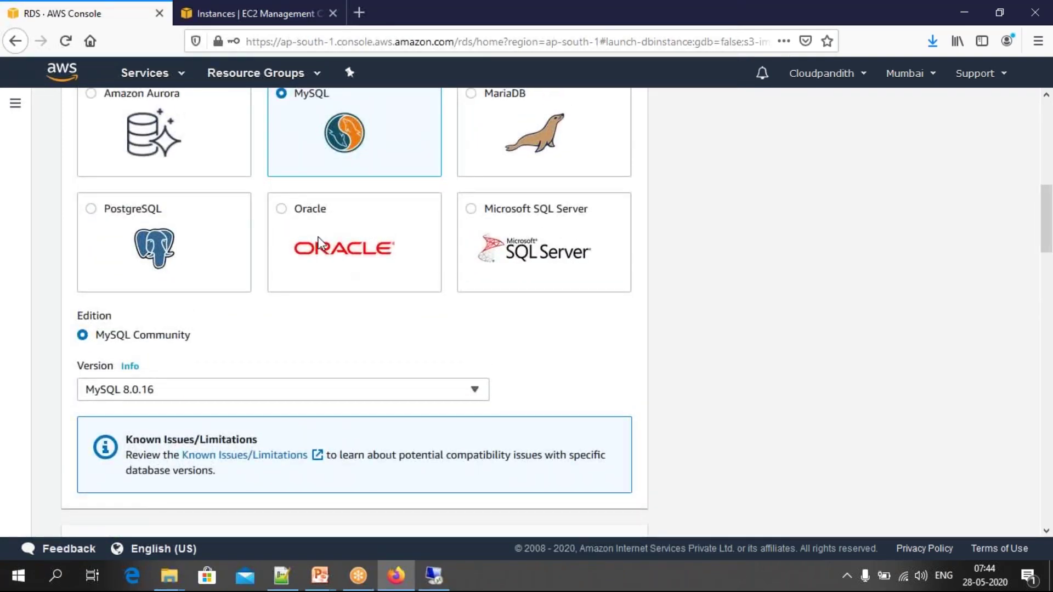
left_click(321, 231)
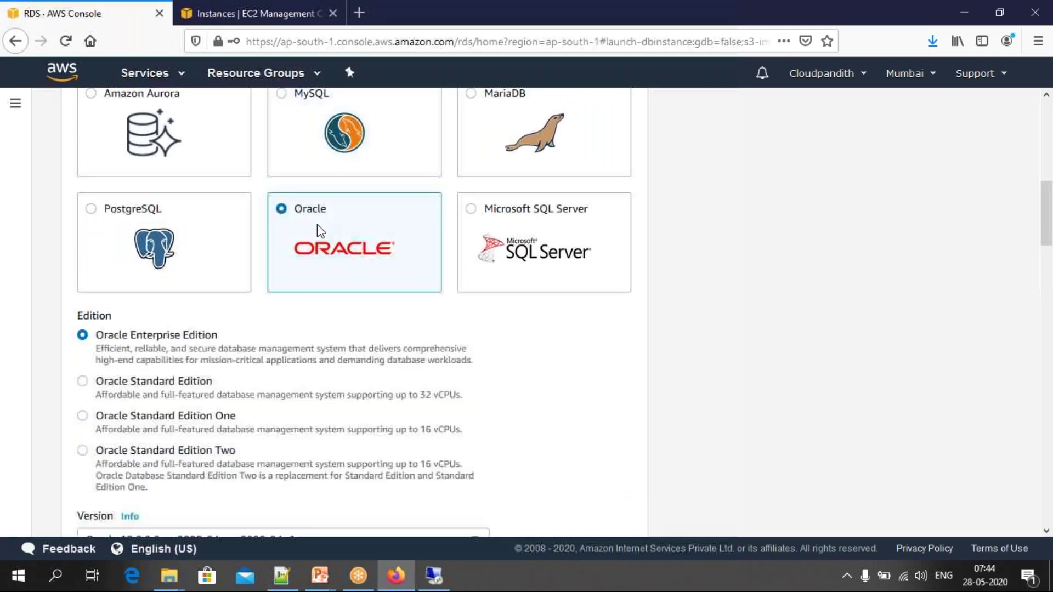
scroll(310, 314, "down", 3)
scroll(313, 318, "down", 3)
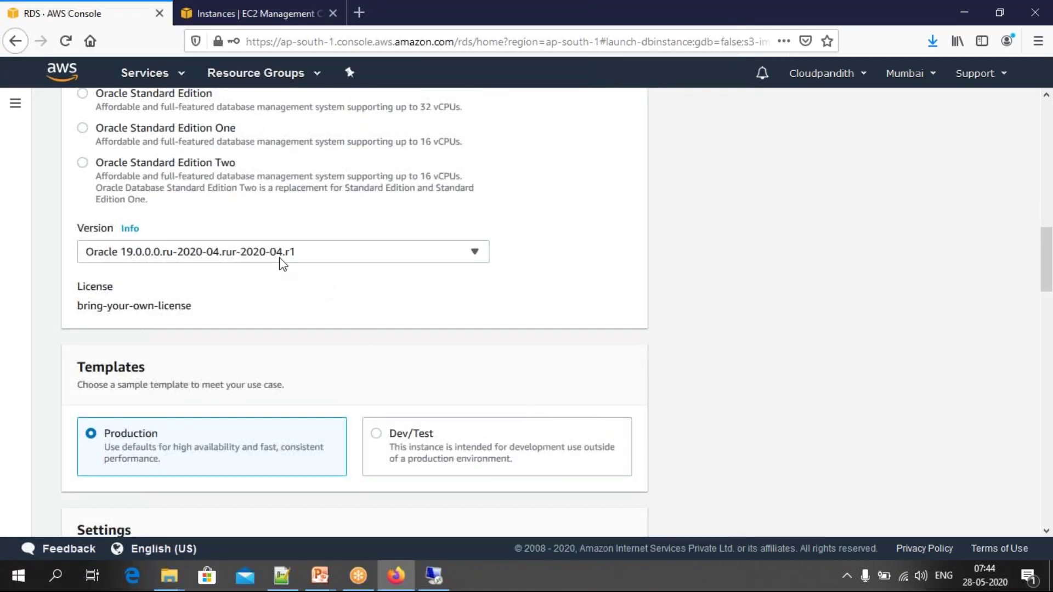
Step: Pick Oracle version 12.1.0.2.v15 and the Free tier template
left_click(344, 260)
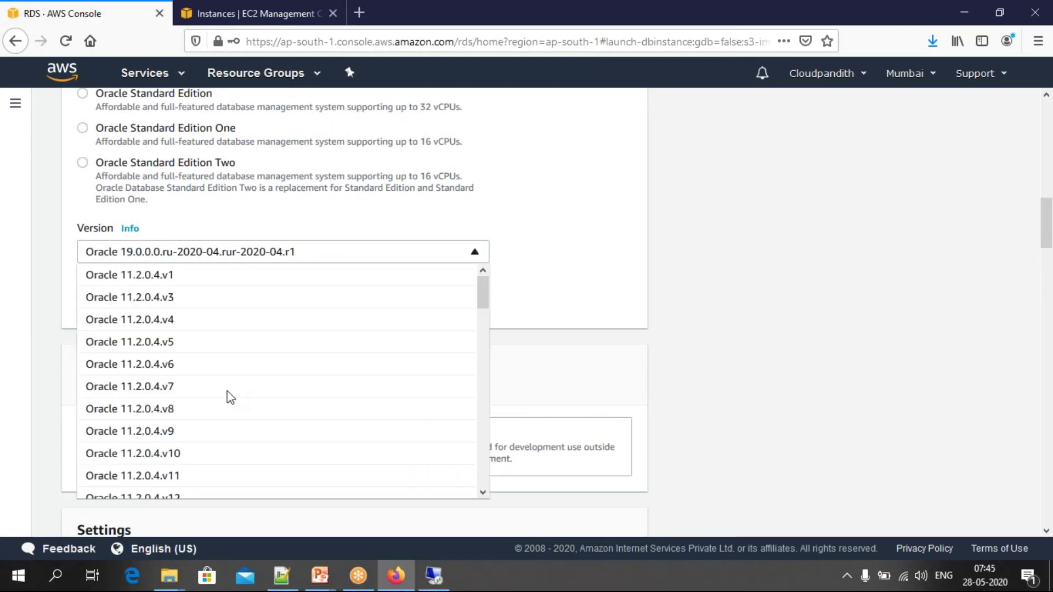
scroll(253, 406, "down", 2)
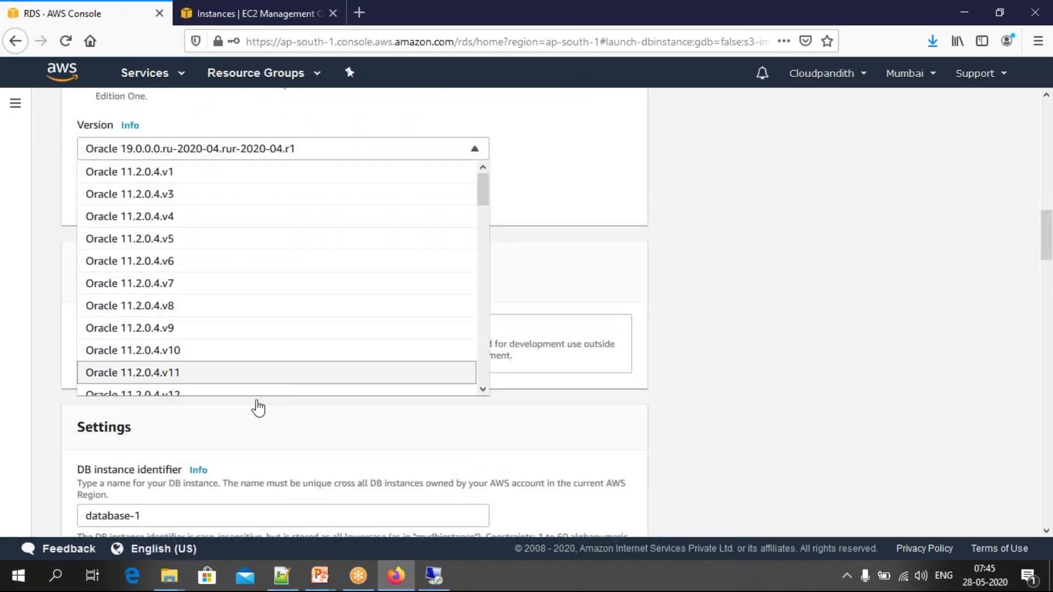
left_click(482, 390)
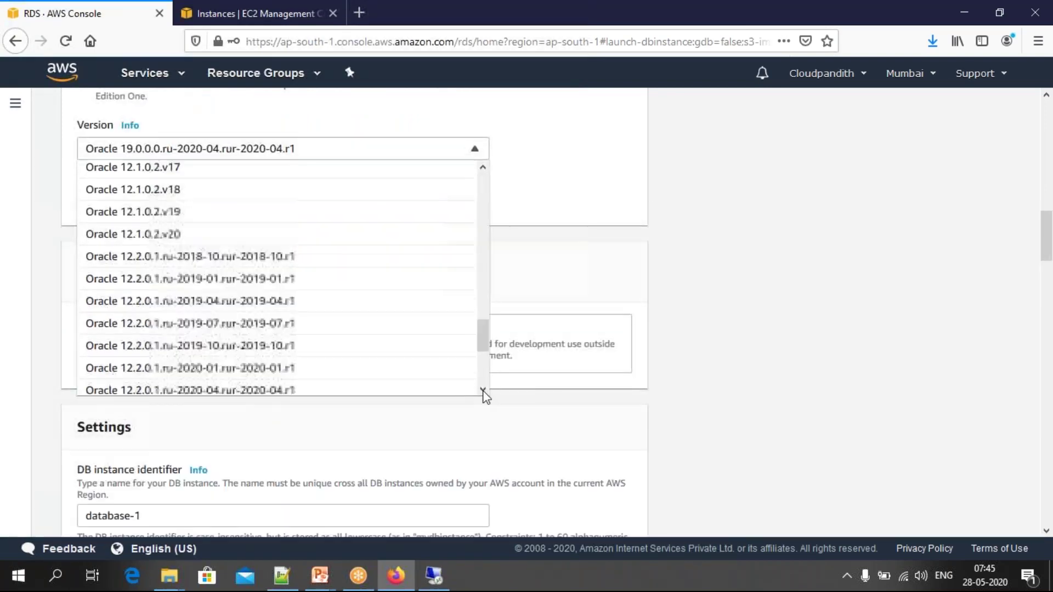
scroll(168, 204, "up", 2)
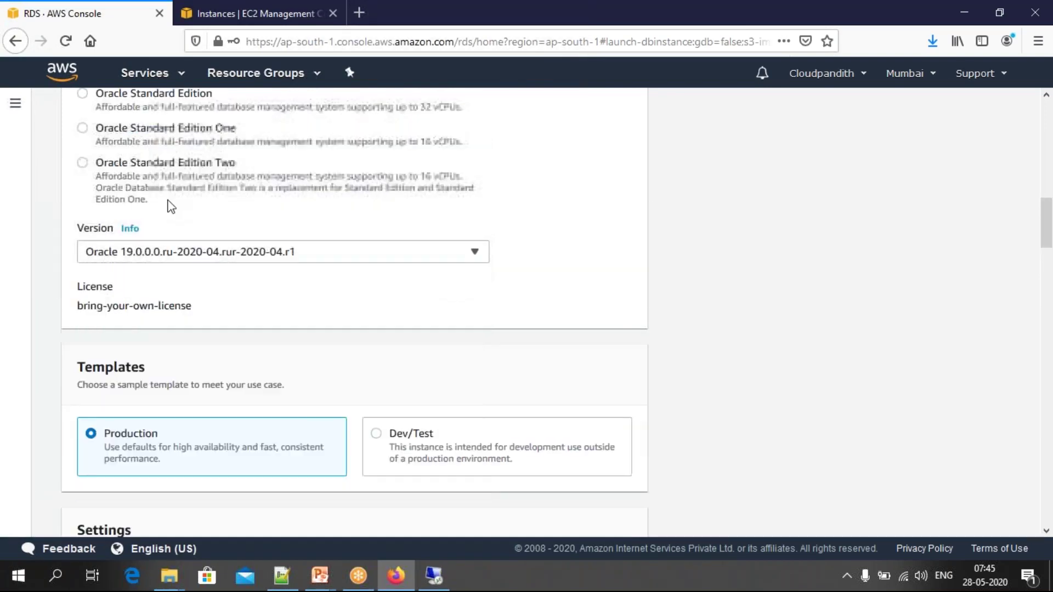
left_click(282, 258)
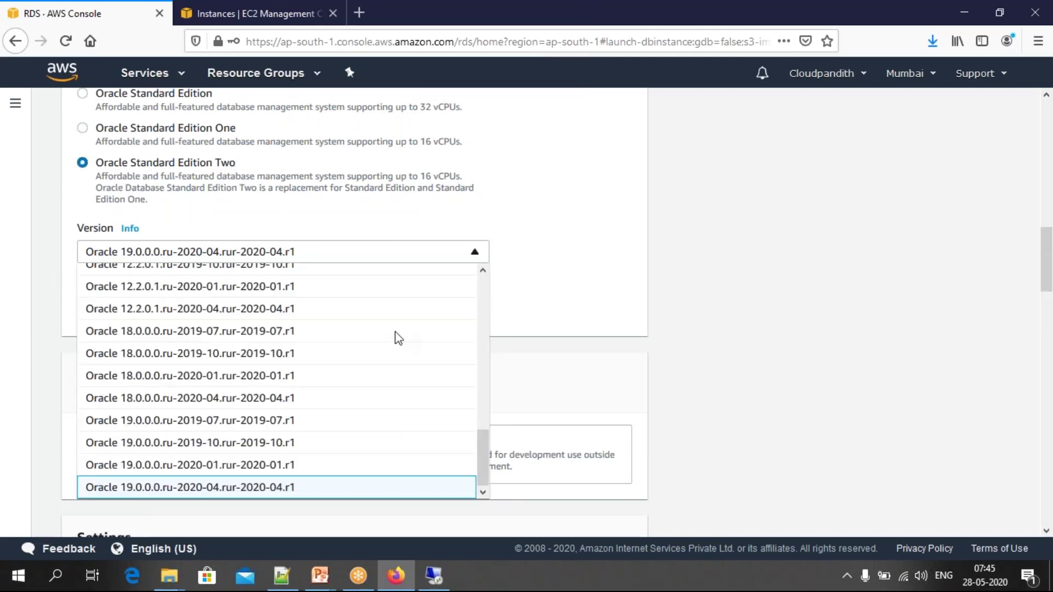
left_click(483, 269)
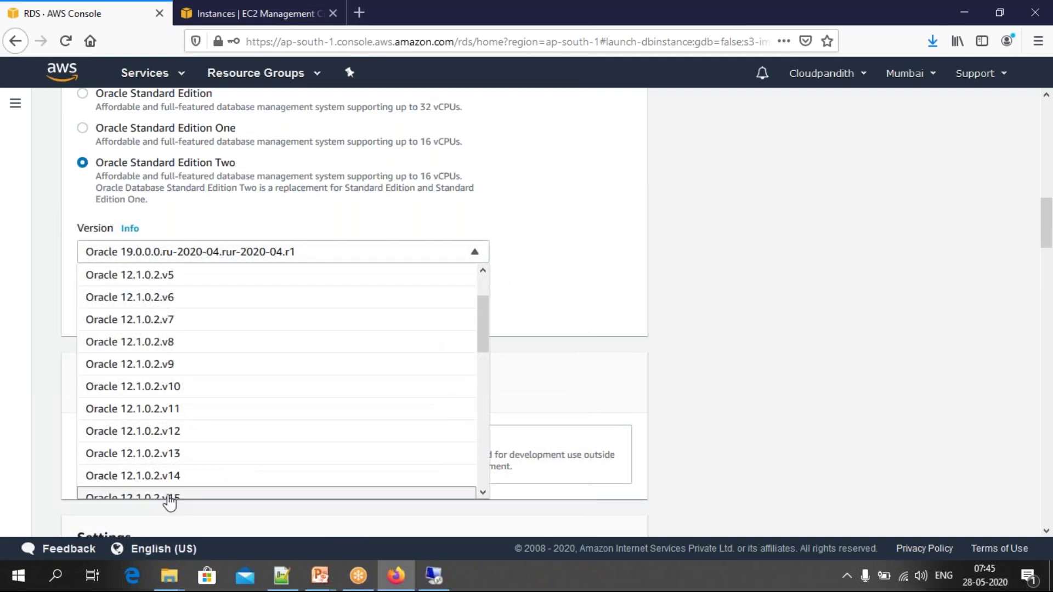
left_click(170, 499)
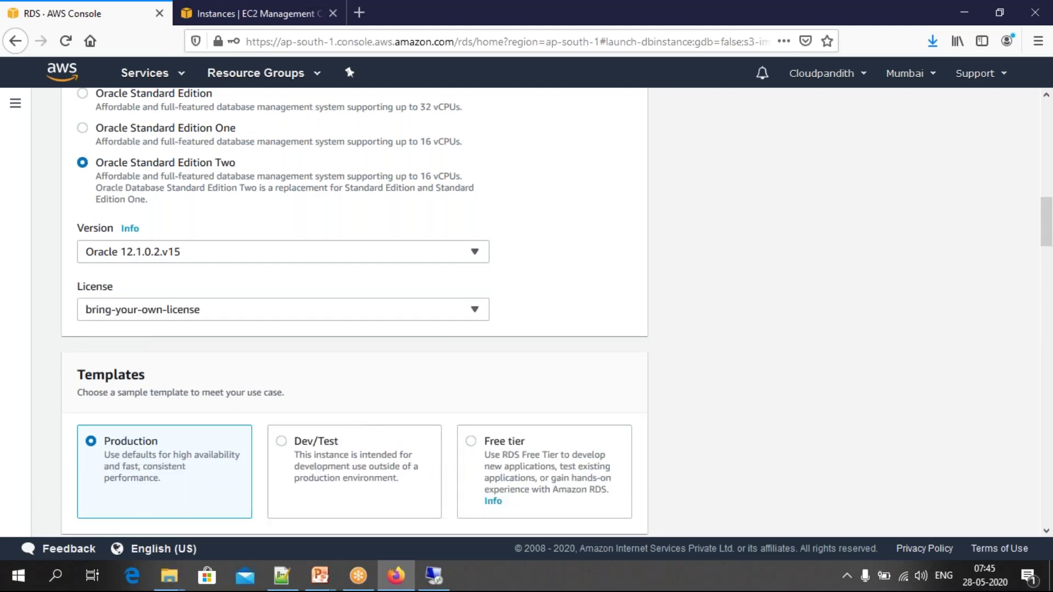
left_click(471, 441)
scroll(473, 447, "down", 4)
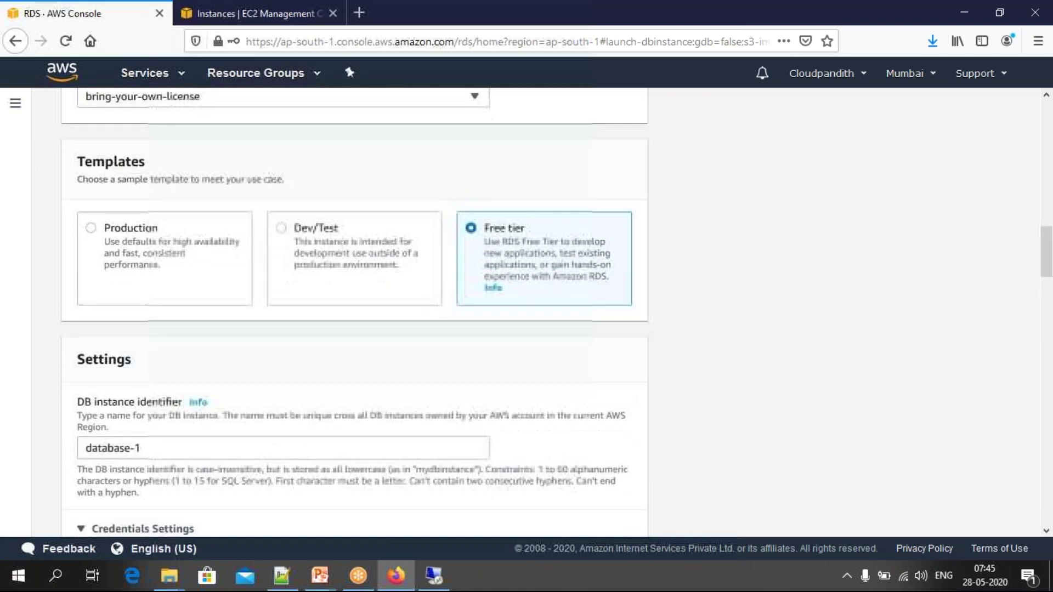
Step: Set the instance identifier to cloudpandith-oracle and enter a custom master username
left_click(218, 425)
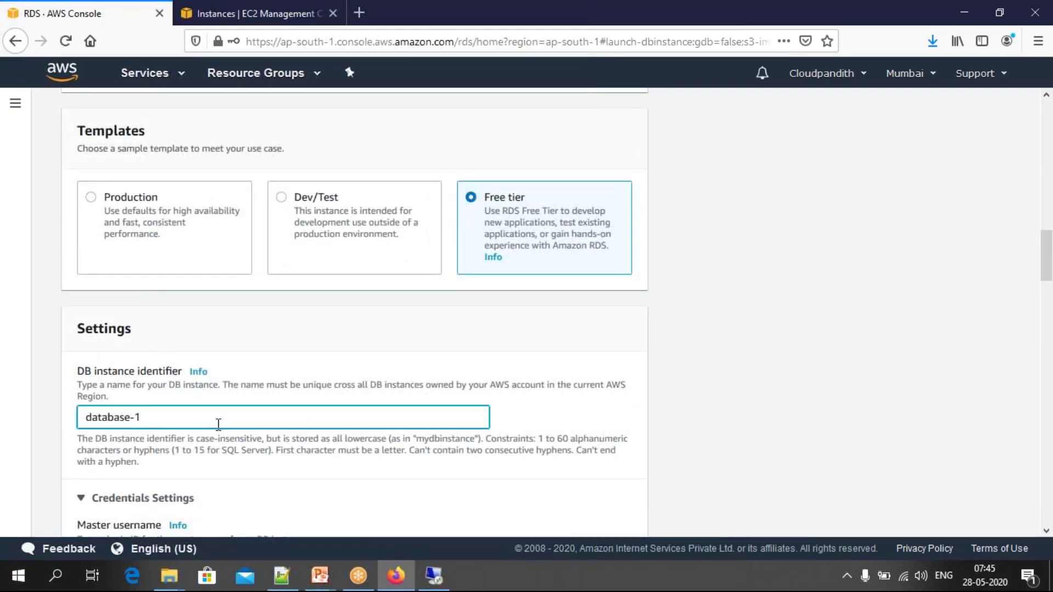
key("ctrl+a")
key("BackSpace")
type("cloudpandith-oracle")
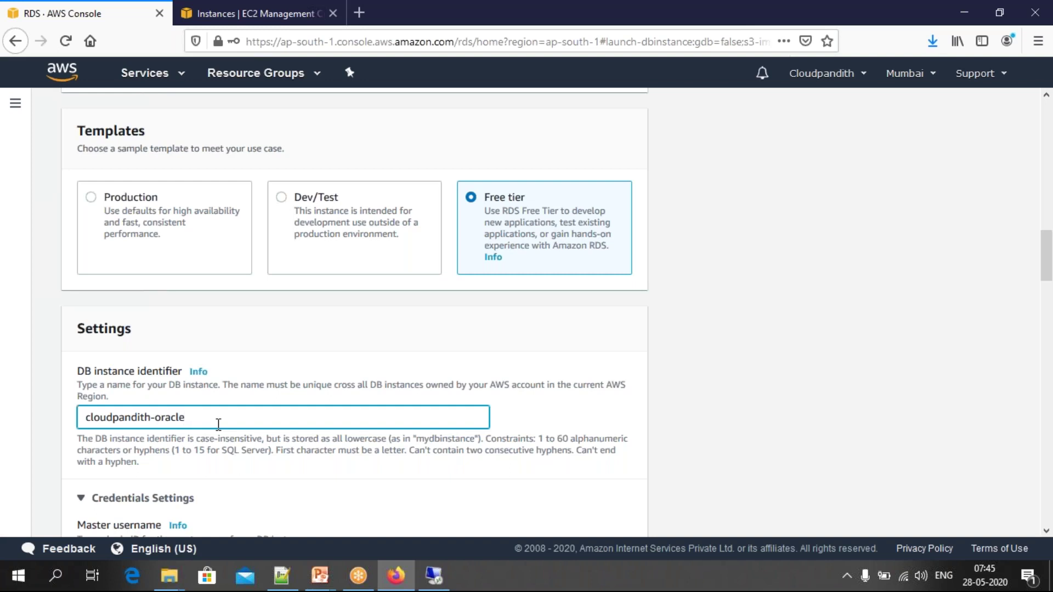
scroll(218, 424, "down", 2)
key("Tab")
key("BackSpace")
type("mallaiah")
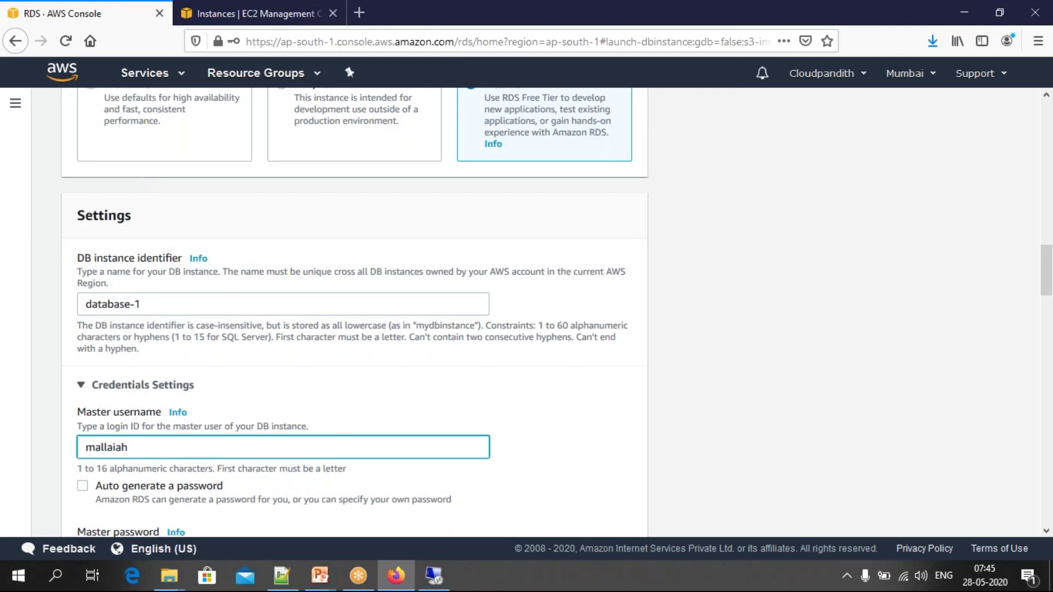
Step: Enter the master password and its confirmation
scroll(200, 423, "down", 3)
left_click(133, 400)
type("•••••")
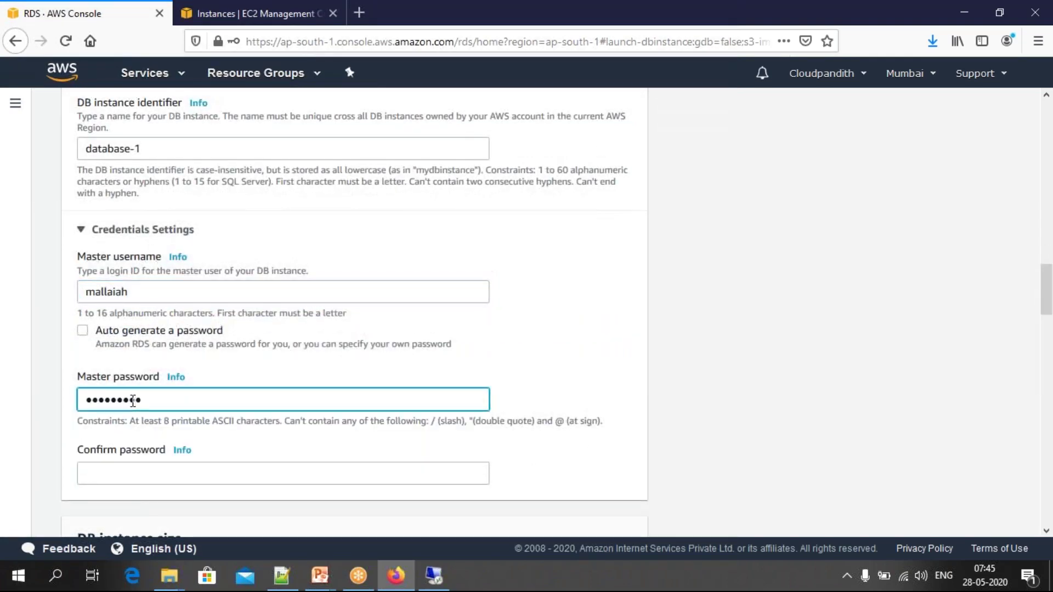
key("Tab")
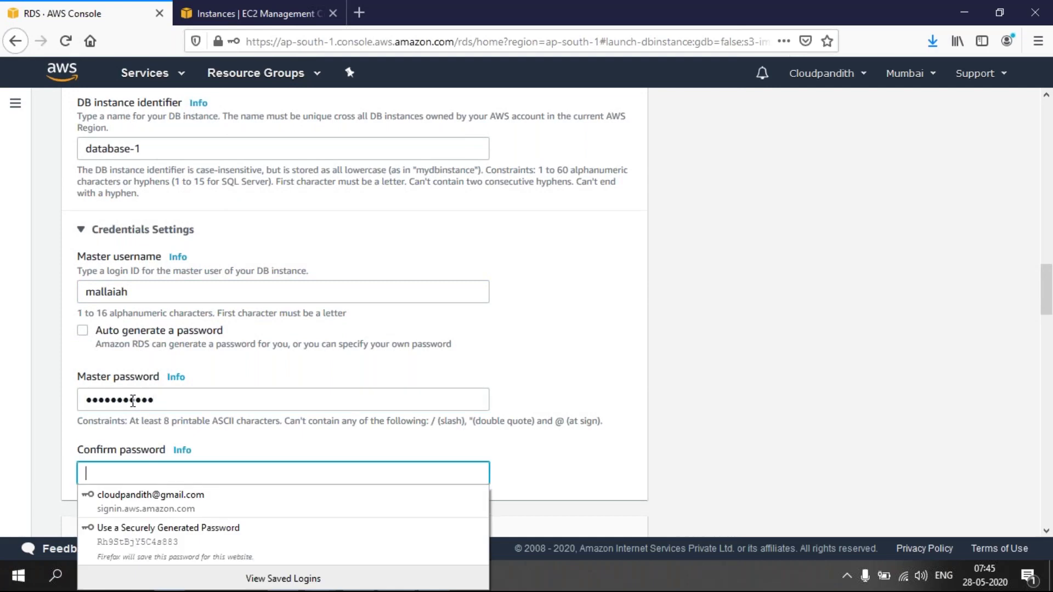
key("Escape")
left_click(164, 404)
key("ctrl+a")
key("BackSpace")
type("•••••••••")
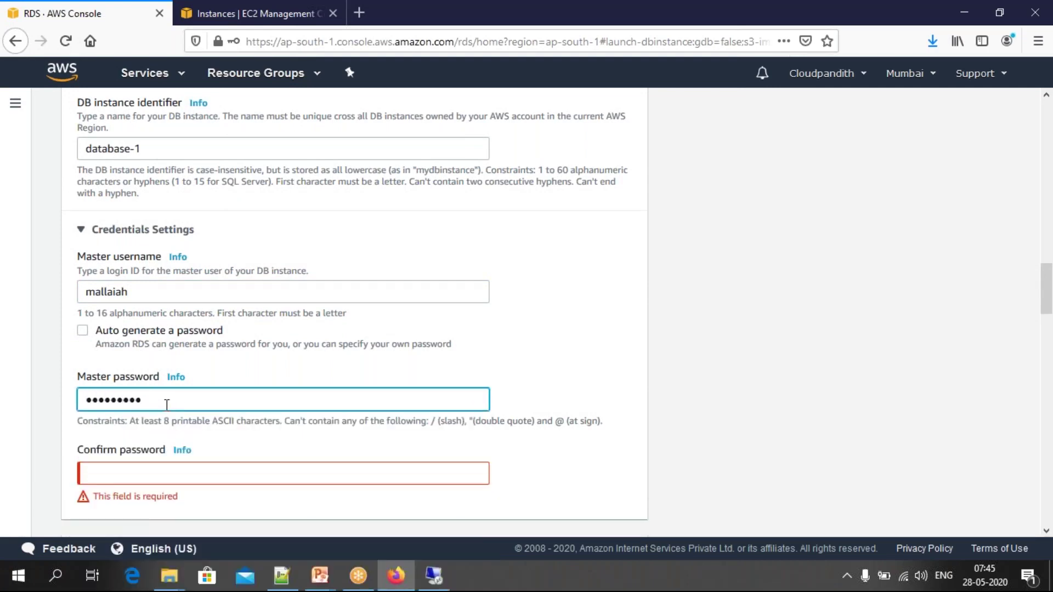
key("Tab")
type("•••••••••••")
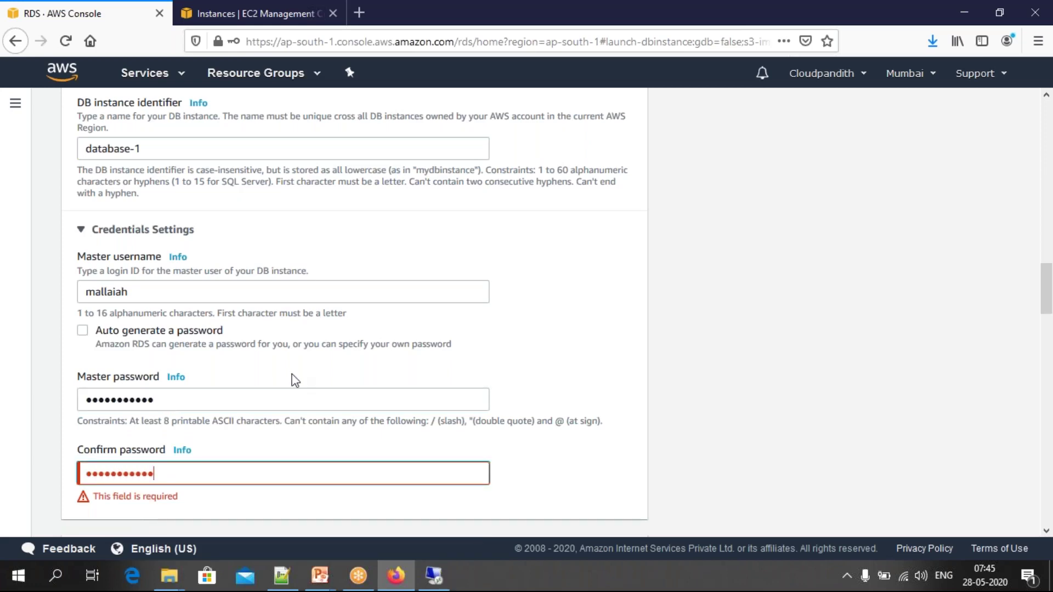
Step: Set Publicly accessible to Yes and submit the database for creation
scroll(291, 373, "down", 3)
scroll(355, 312, "down", 8)
scroll(354, 312, "down", 9)
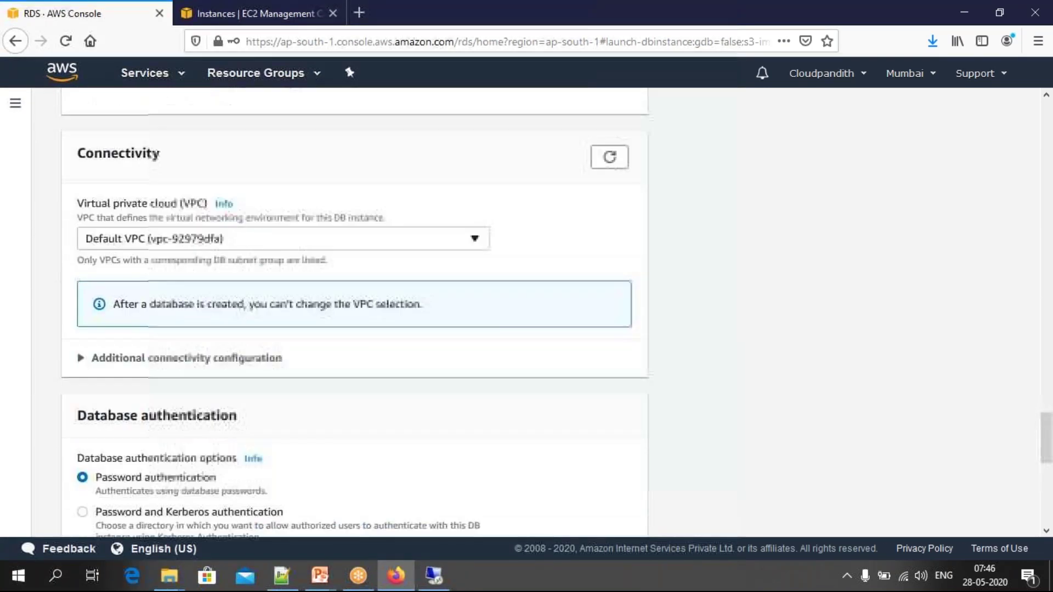
scroll(104, 321, "down", 1)
left_click(104, 317)
scroll(99, 340, "down", 2)
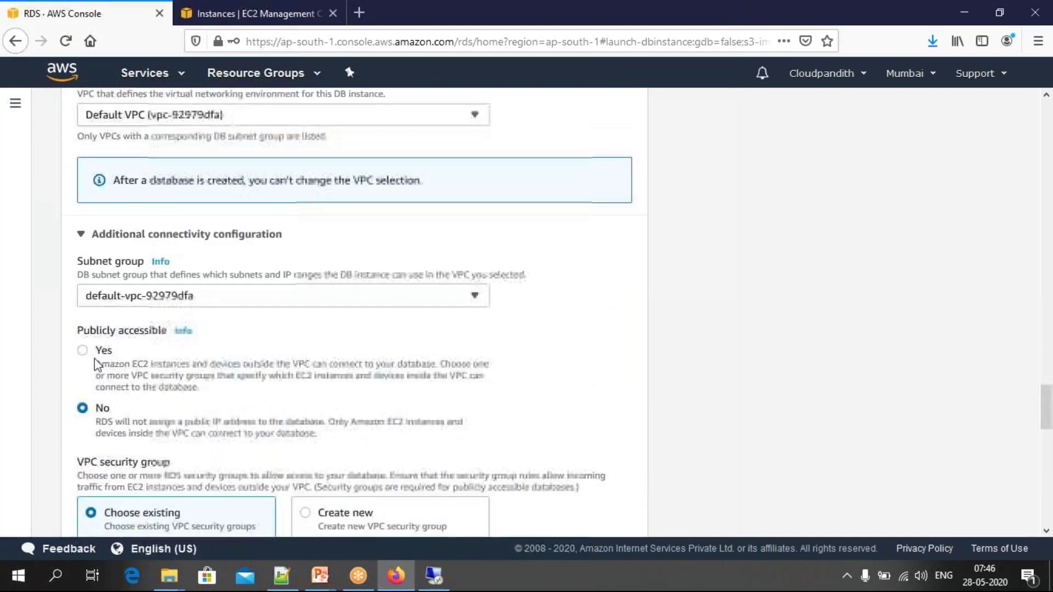
left_click(95, 351)
scroll(257, 310, "down", 6)
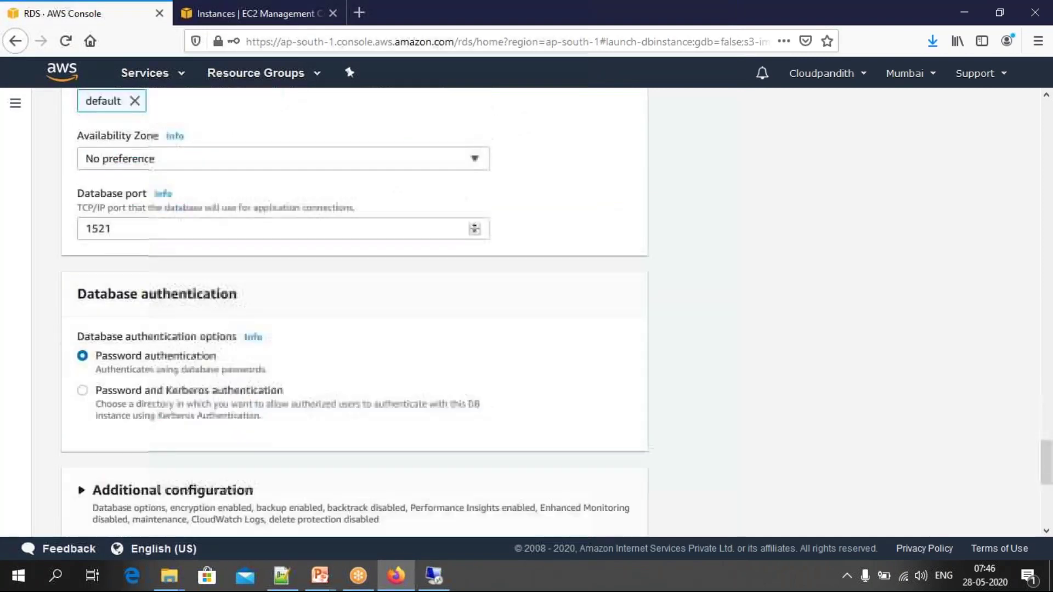
scroll(355, 312, "down", 6)
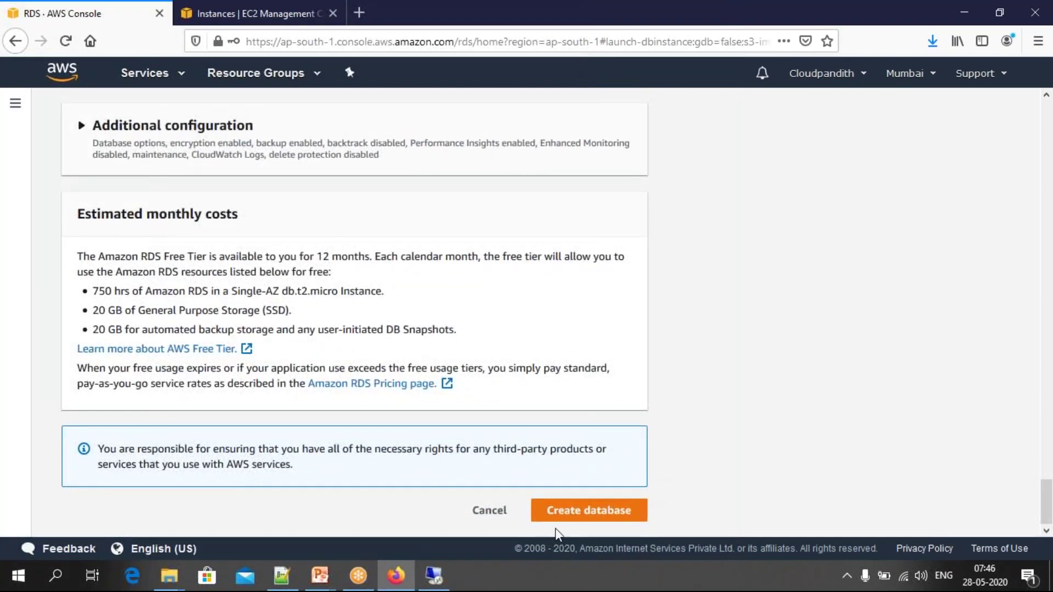
left_click(587, 511)
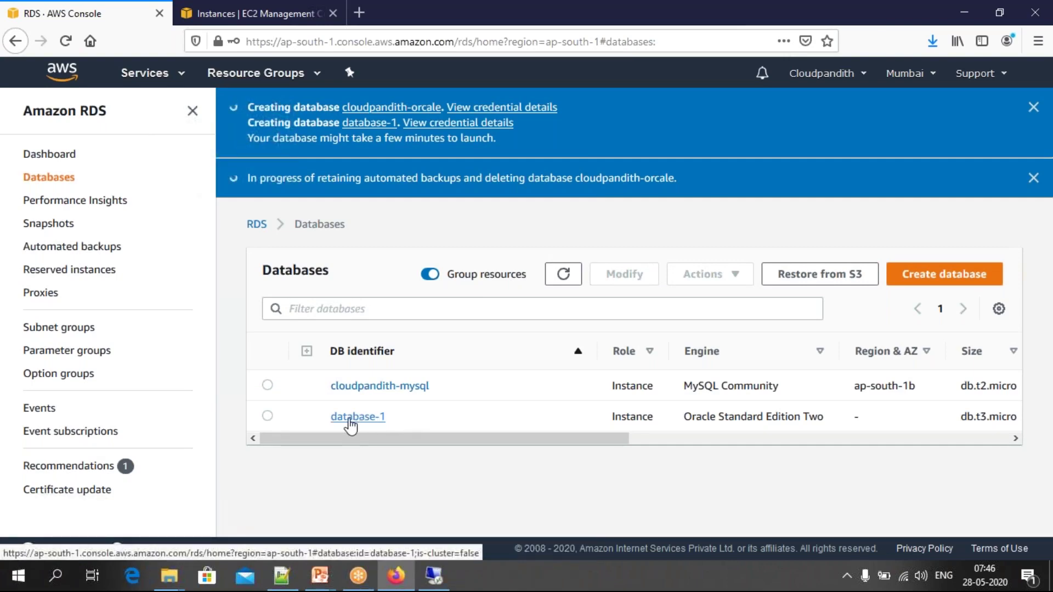
Step: Open a new Create database form from the RDS Databases list
left_click_drag(413, 438, 289, 449)
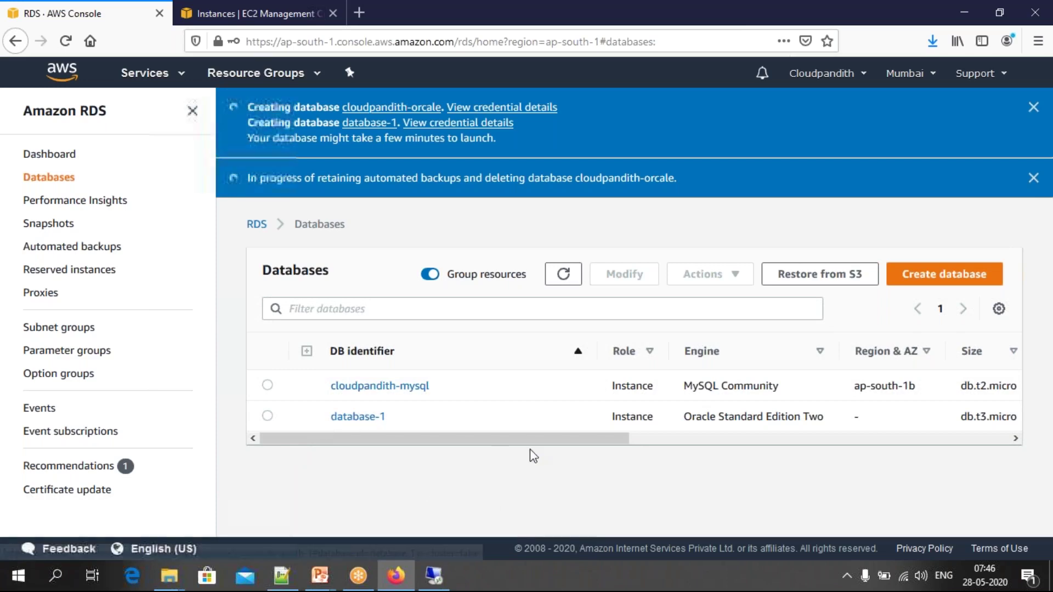
left_click(924, 282)
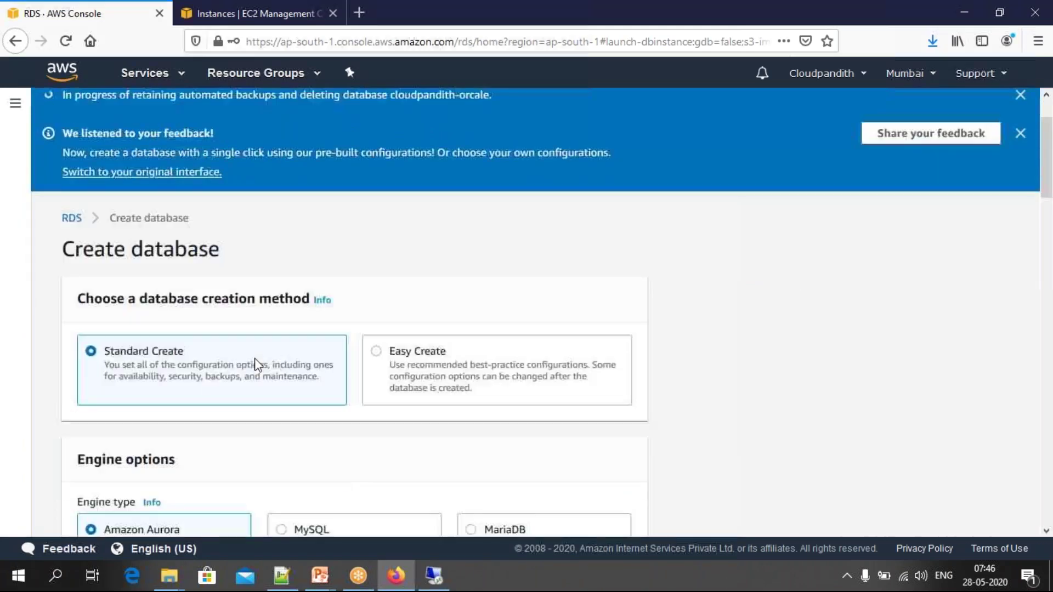
Step: Choose Oracle as the database engine
scroll(269, 372, "down", 2)
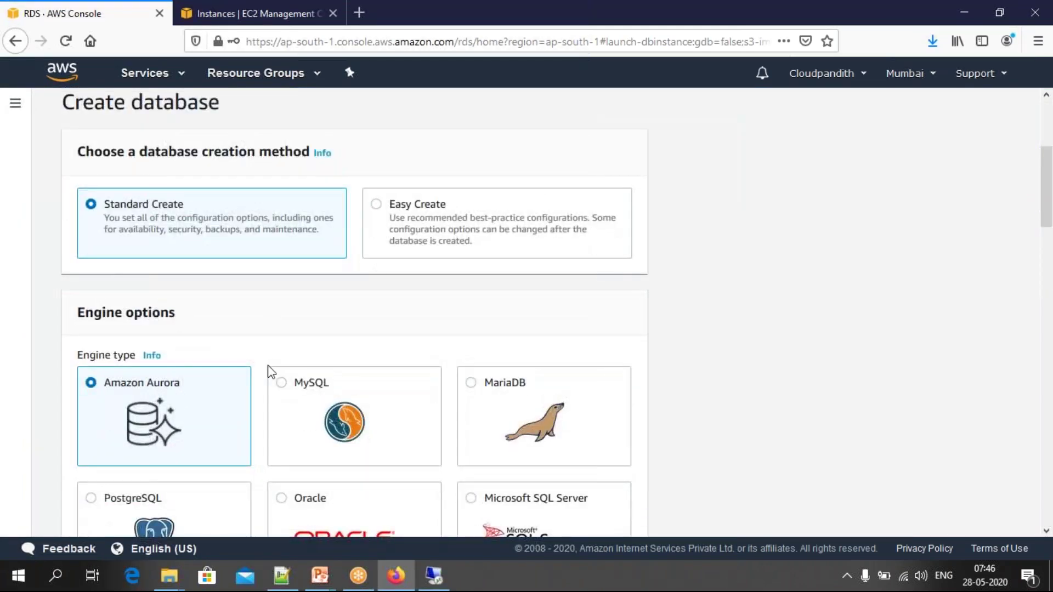
scroll(269, 372, "down", 7)
scroll(269, 372, "down", 6)
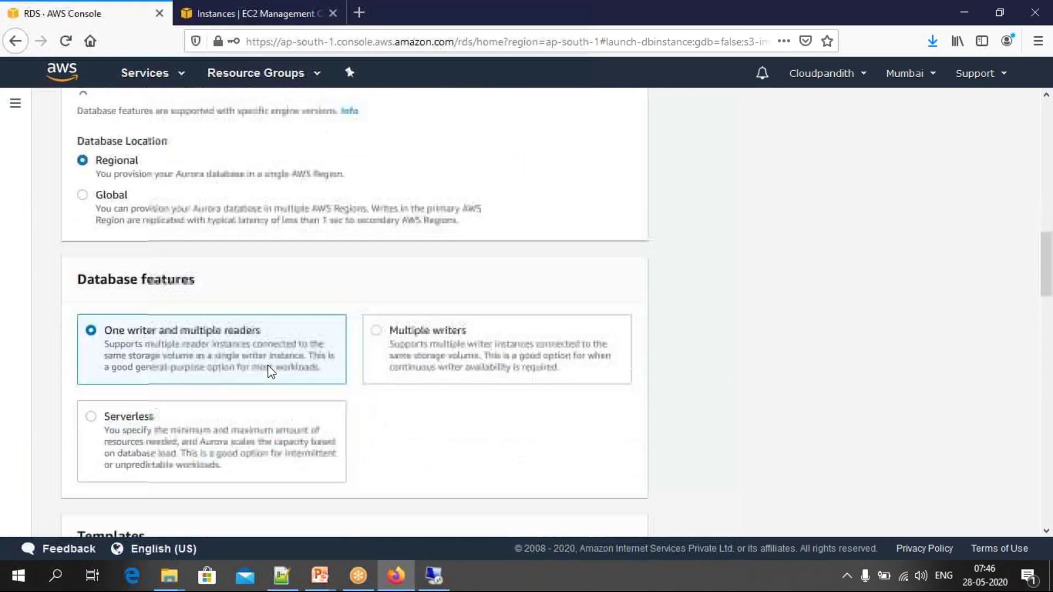
scroll(269, 372, "up", 18)
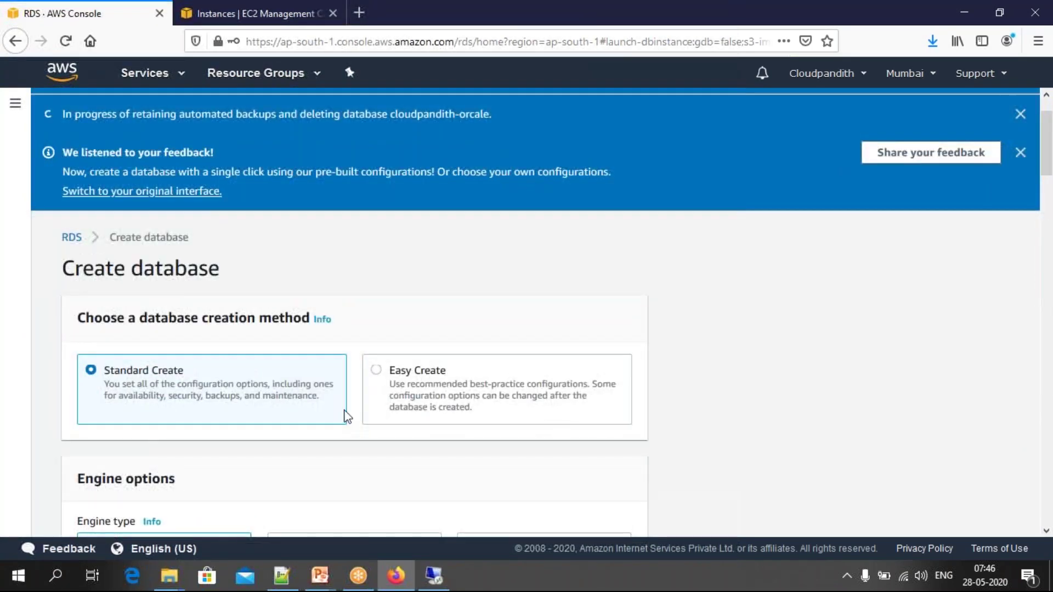
scroll(345, 411, "down", 4)
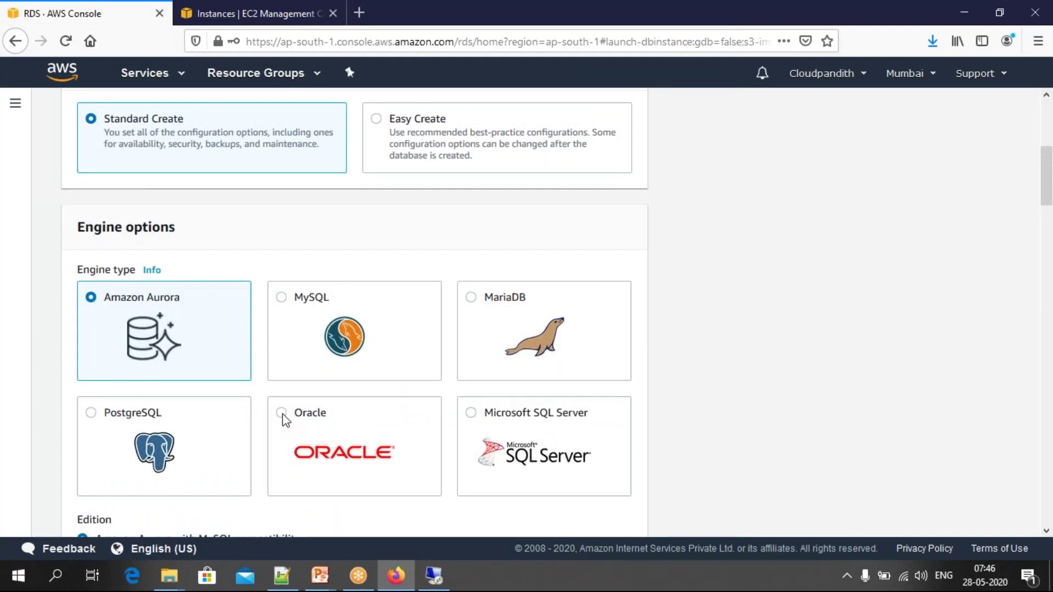
scroll(282, 414, "down", 1)
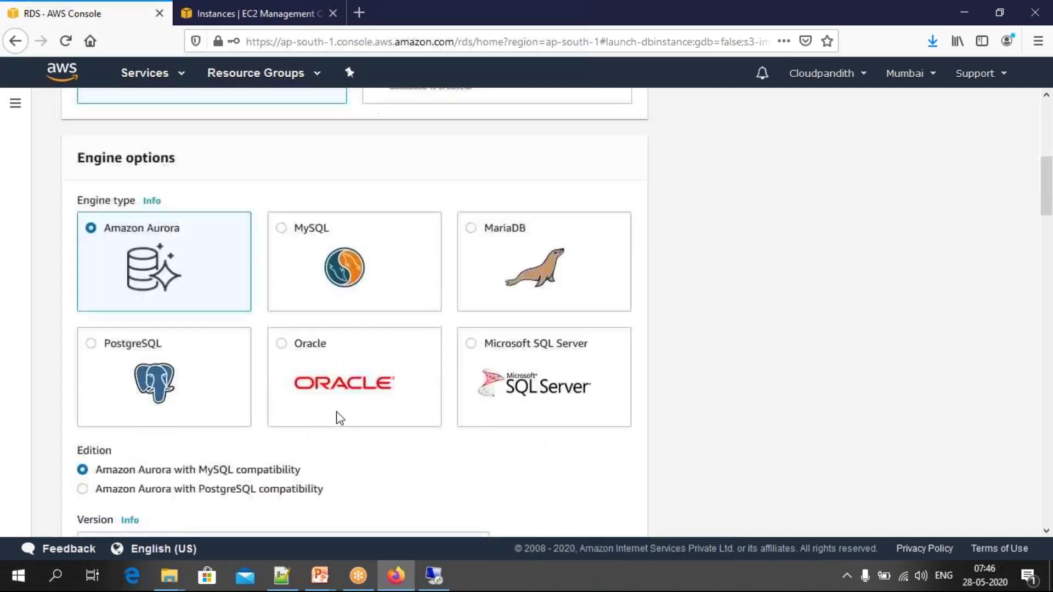
left_click(281, 344)
Step: Set the Oracle version to 12.1.0.2.v18 and select the Free tier template
scroll(310, 378, "down", 5)
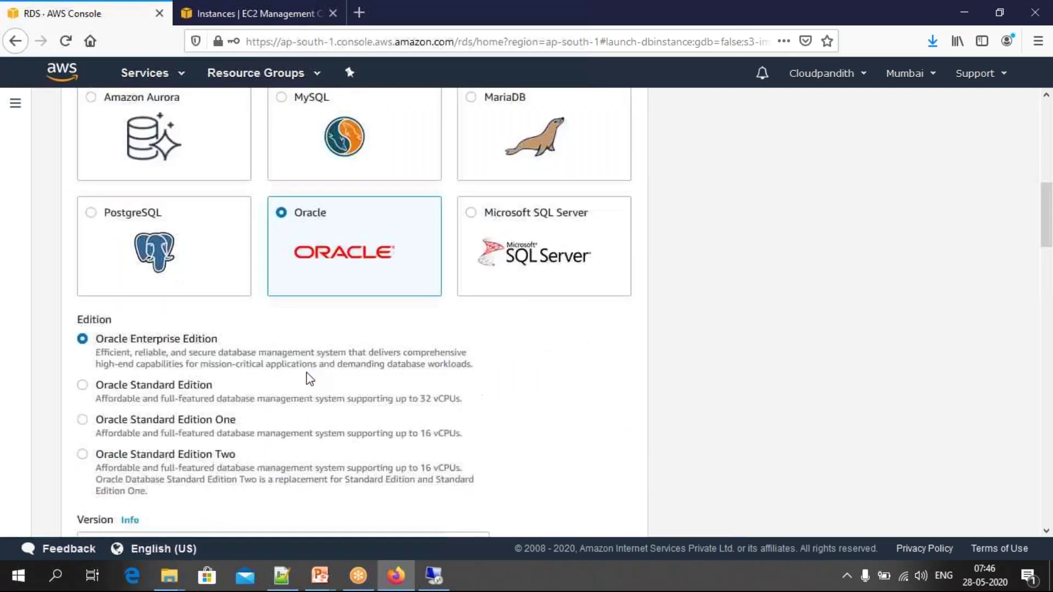
scroll(310, 379, "down", 3)
scroll(310, 378, "up", 3)
scroll(309, 378, "down", 3)
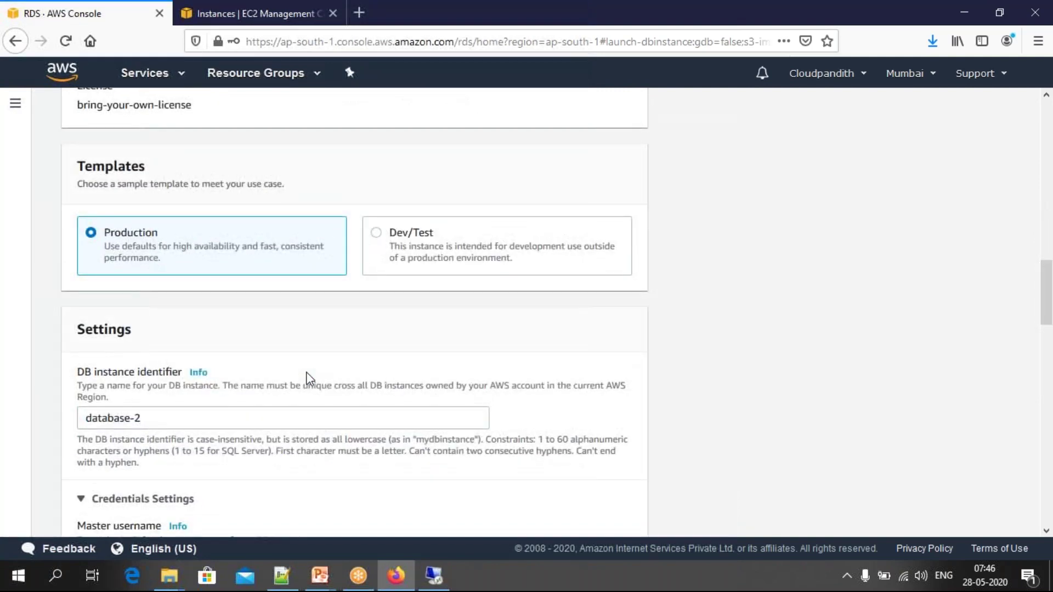
scroll(310, 379, "up", 4)
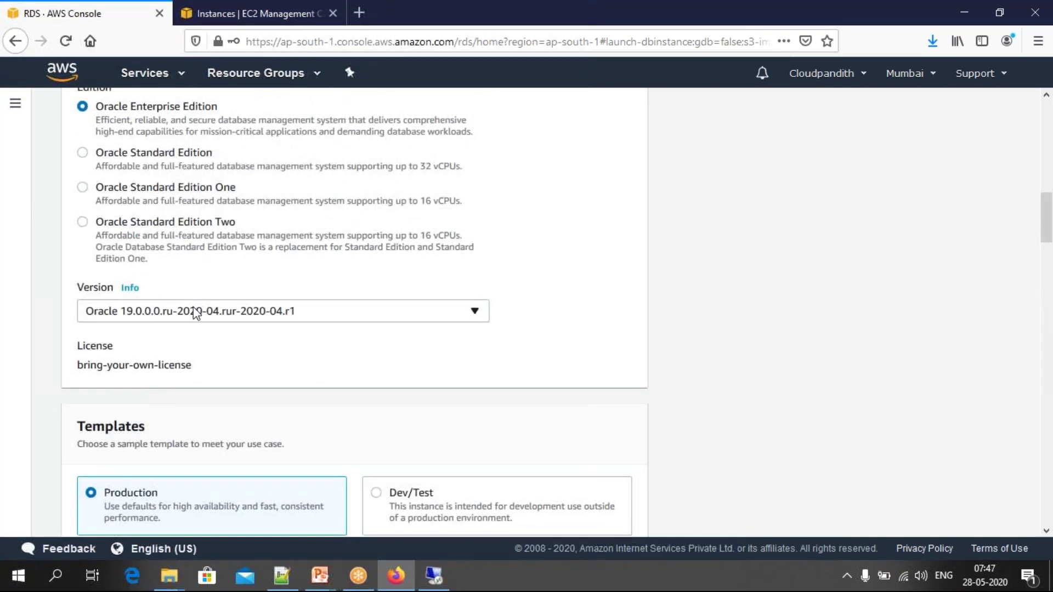
left_click(195, 313)
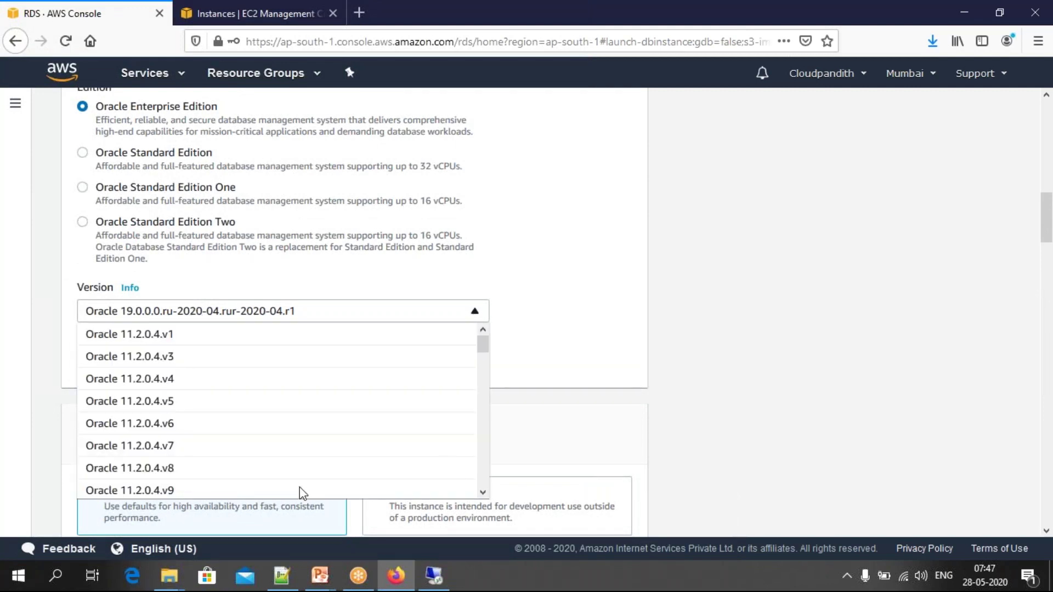
left_click(484, 500)
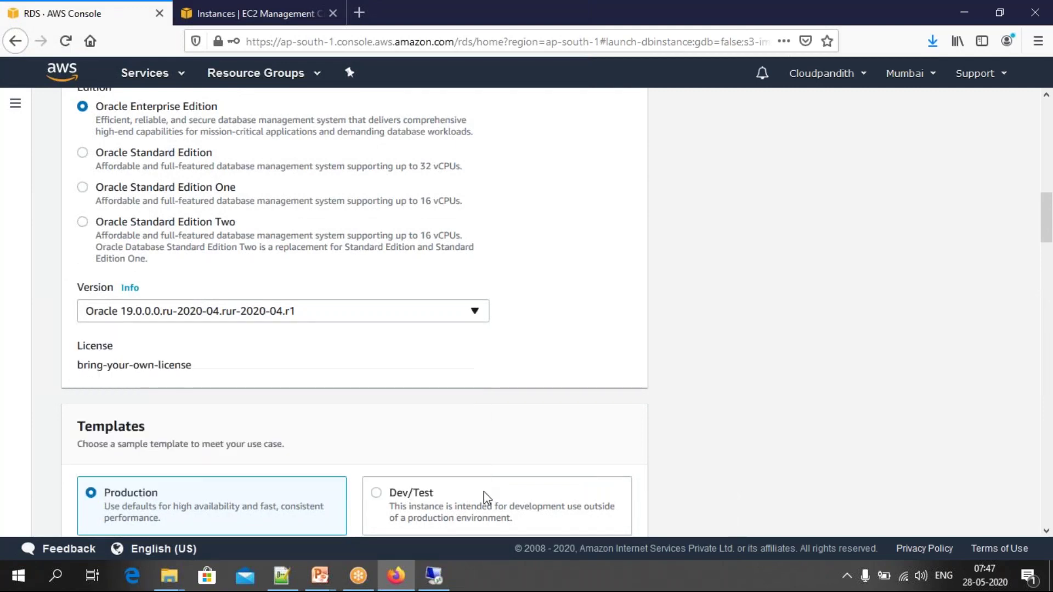
left_click(367, 310)
scroll(484, 354, "down", 10)
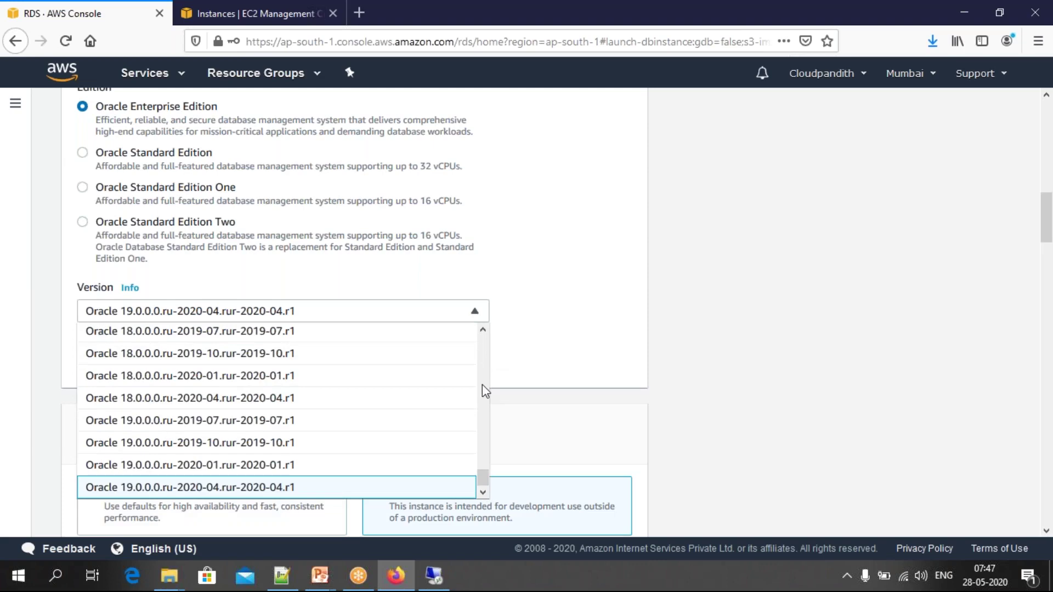
left_click_drag(484, 476, 481, 445)
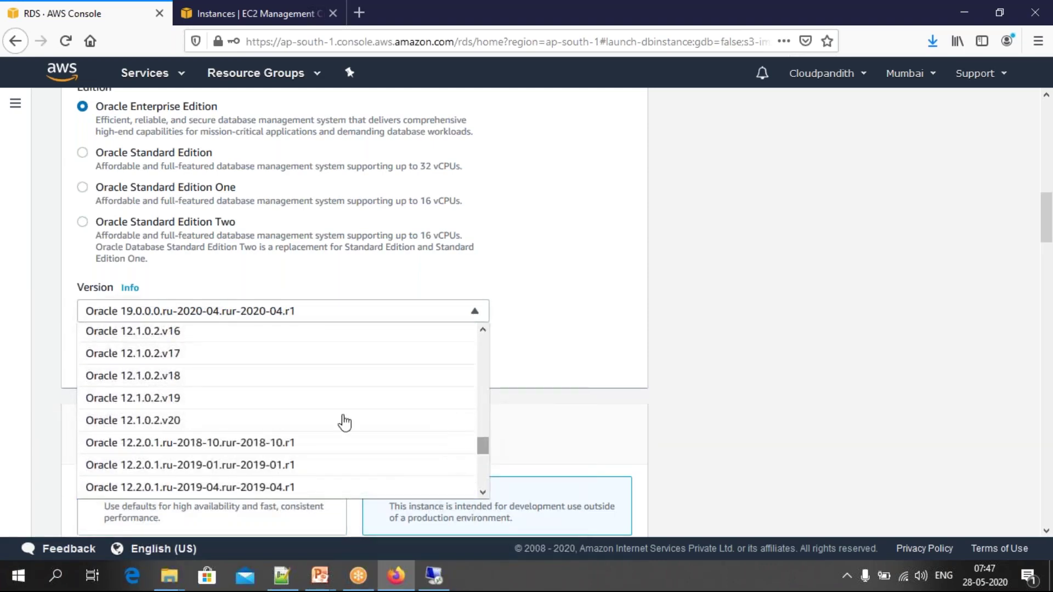
left_click(202, 374)
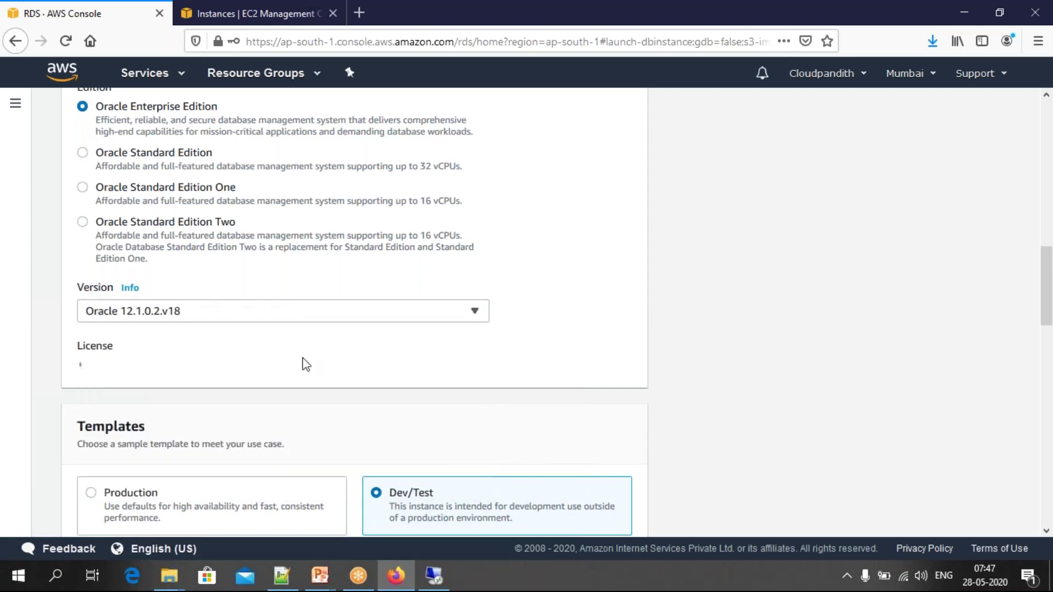
scroll(426, 397, "down", 3)
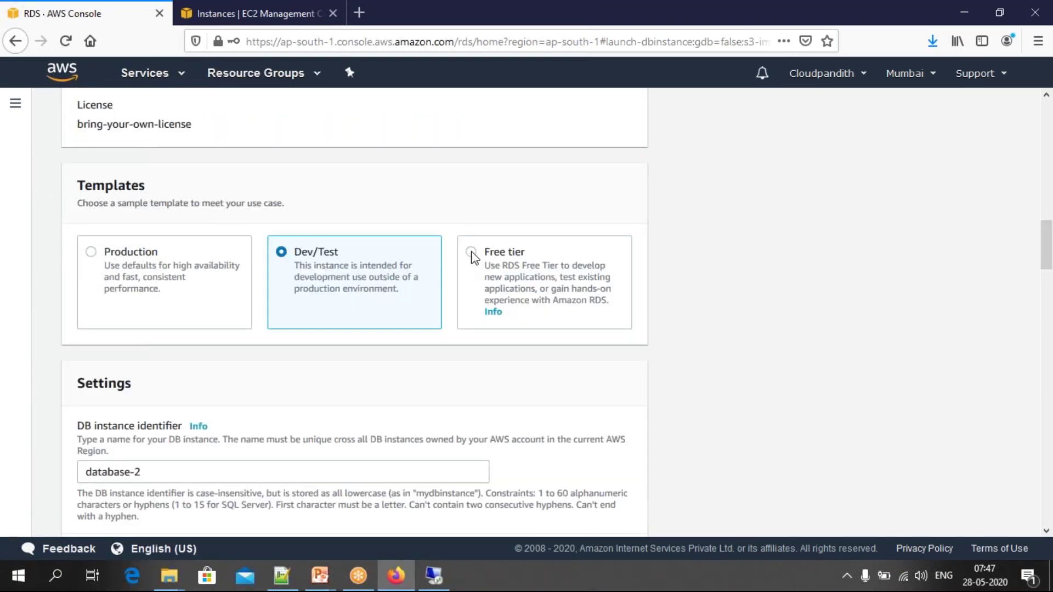
left_click(471, 254)
Step: Rename the DB instance identifier from database-2 to cloudpandith-oracle
left_click(179, 472)
key("ctrl+a")
type("cloudopan")
key("BackSpace")
key("BackSpace")
key("BackSpace")
key("BackSpace")
type("pandit")
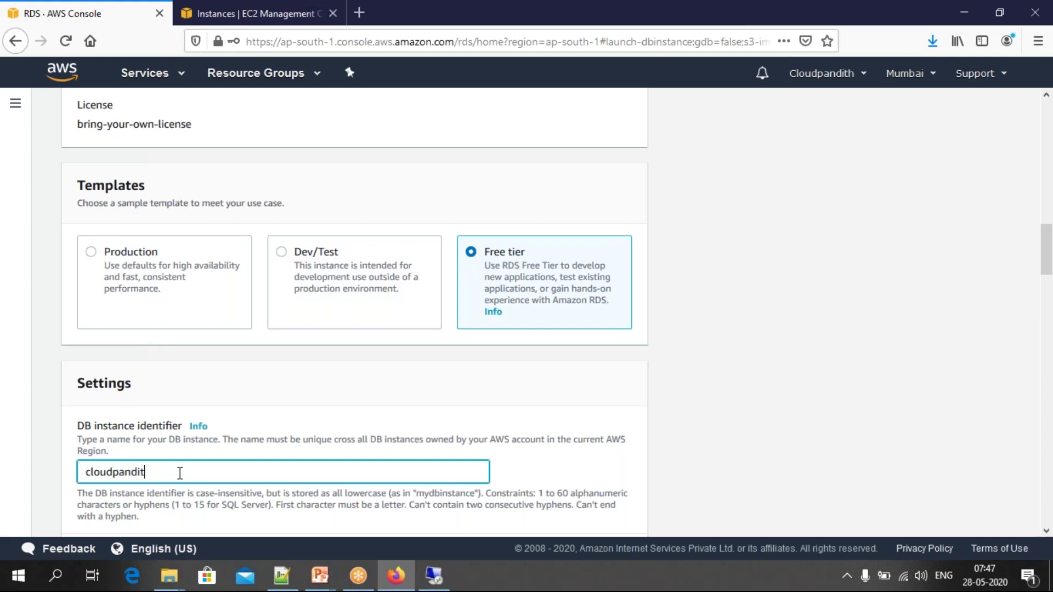
type("h-oracle")
scroll(140, 193, "down", 7)
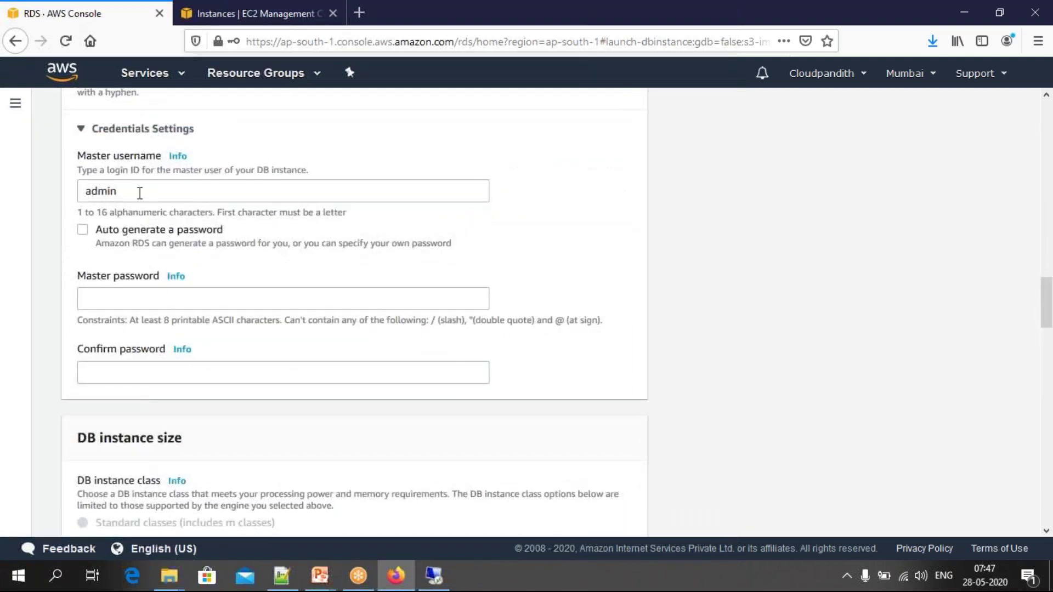
Step: Replace the admin master username with a custom one and enter the master password twice
left_click_drag(126, 191, 62, 195)
type("mallaia")
key("Tab")
key("Tab")
key("Tab")
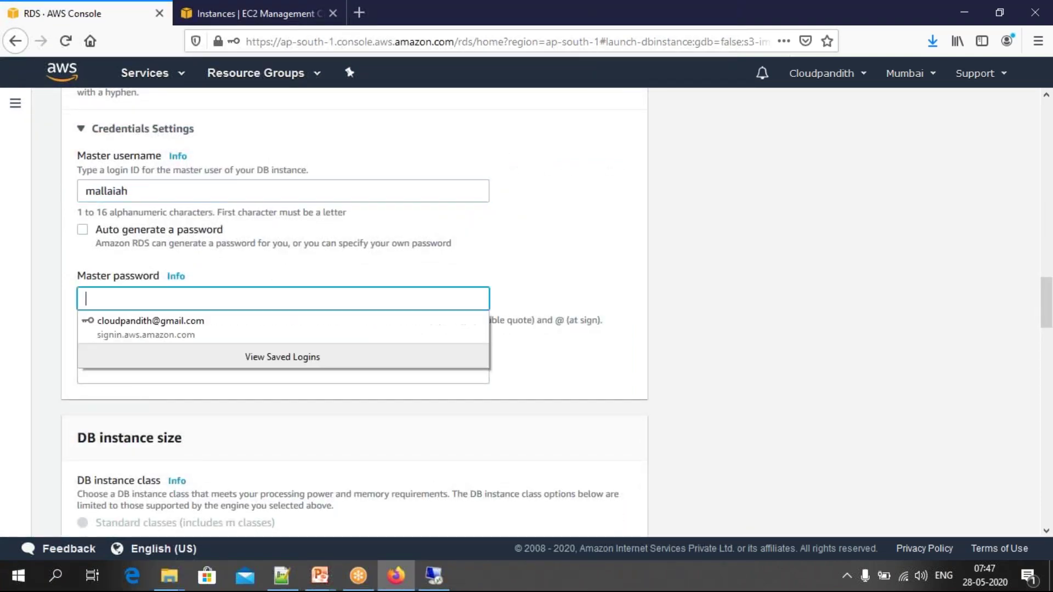
type("*********")
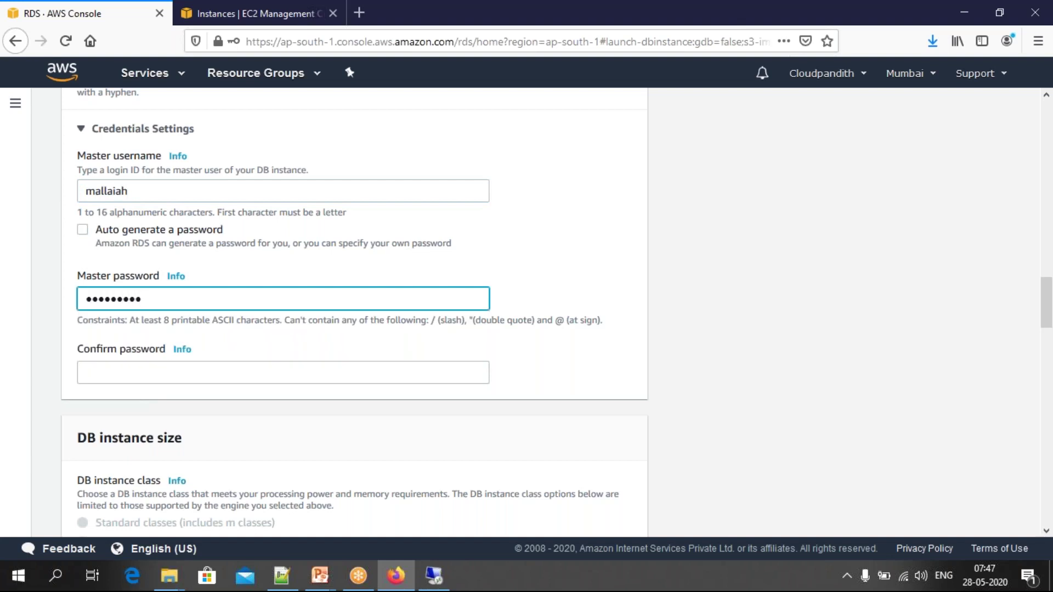
key("Tab")
type("*********")
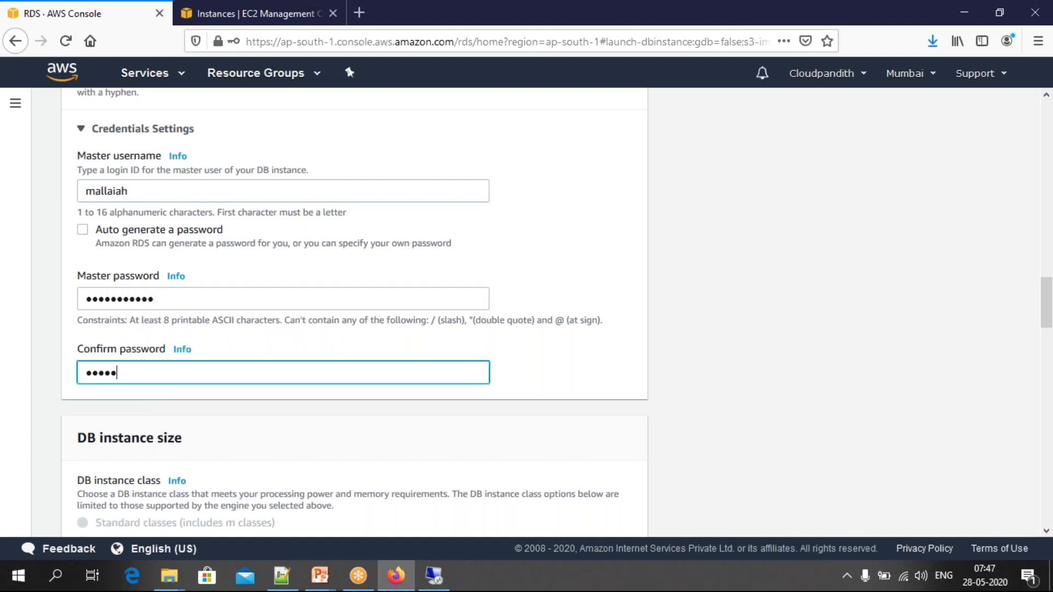
type("**")
left_click(166, 300)
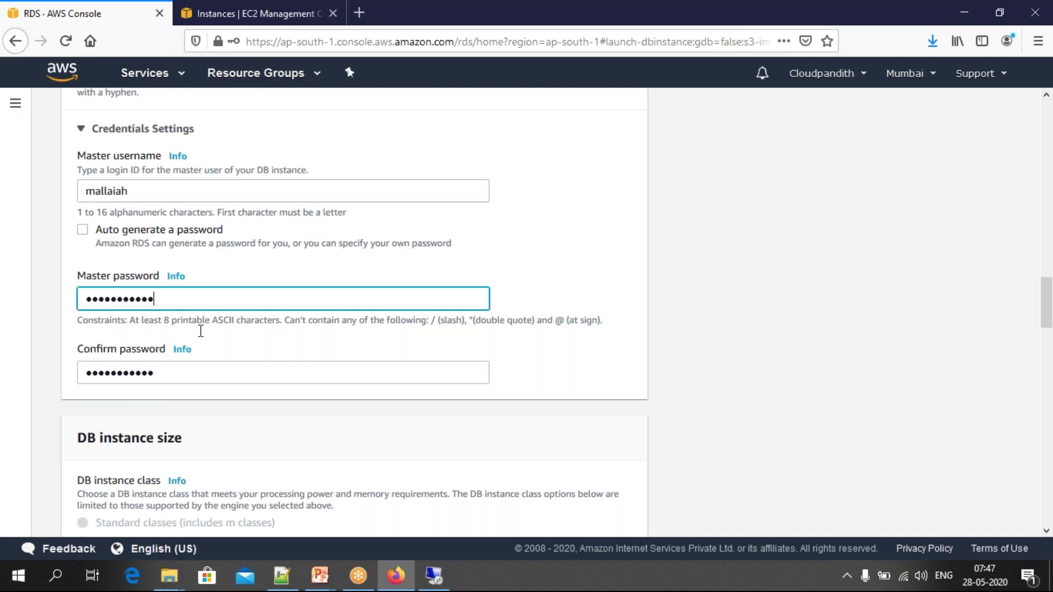
Step: Set Publicly accessible to Yes under Additional connectivity configuration
left_click(522, 383)
scroll(522, 380, "down", 3)
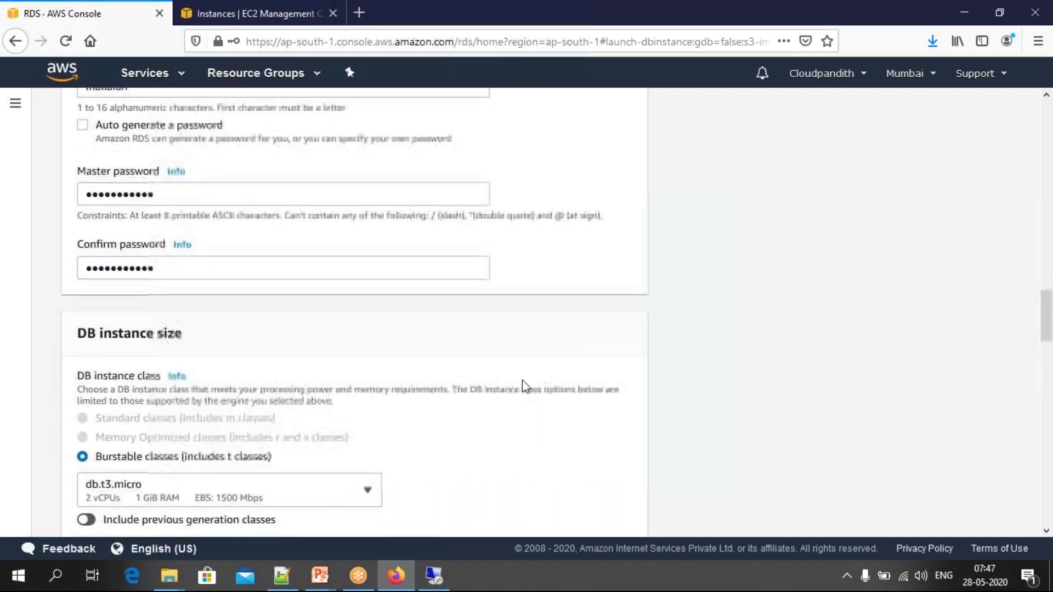
scroll(494, 303, "down", 3)
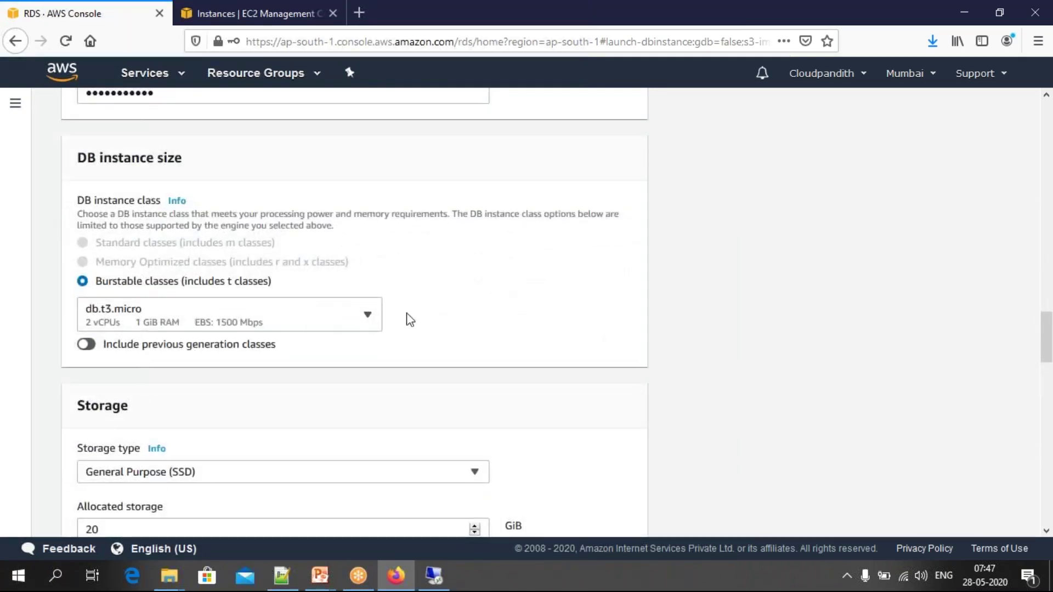
scroll(406, 318, "down", 5)
scroll(165, 336, "down", 6)
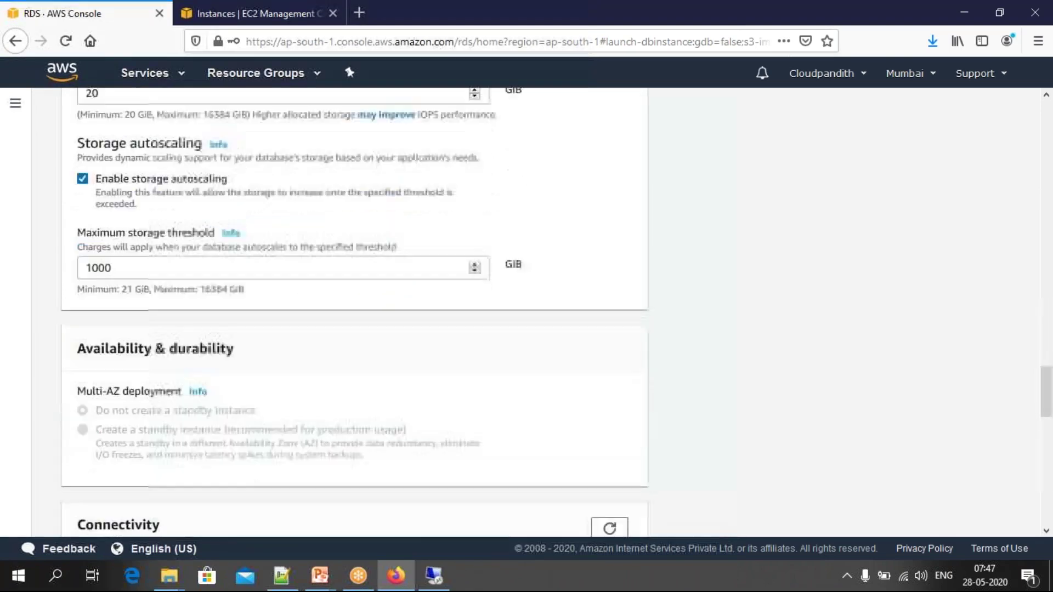
scroll(126, 420, "down", 4)
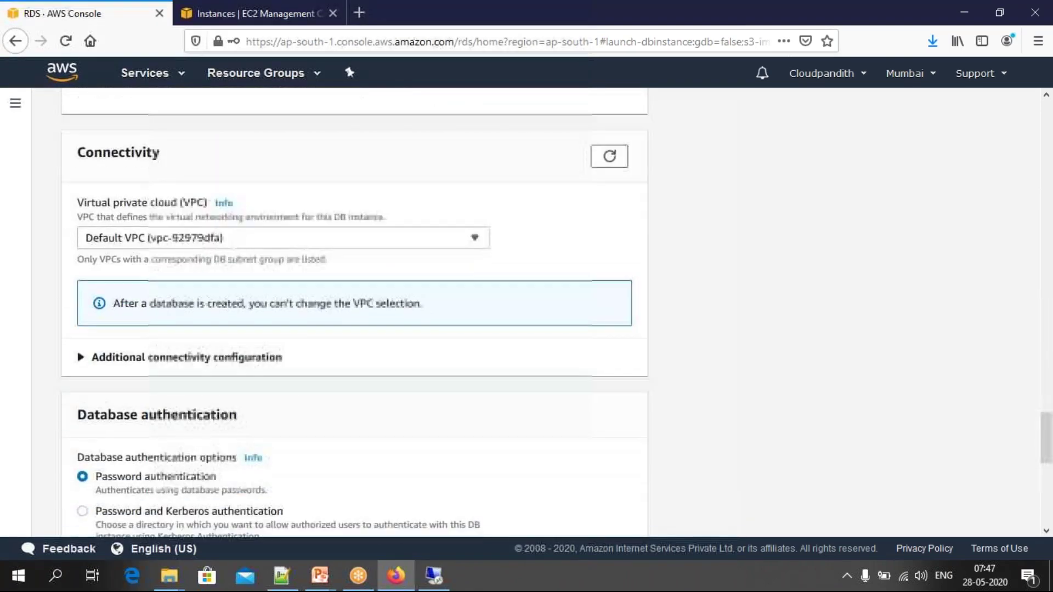
left_click(95, 359)
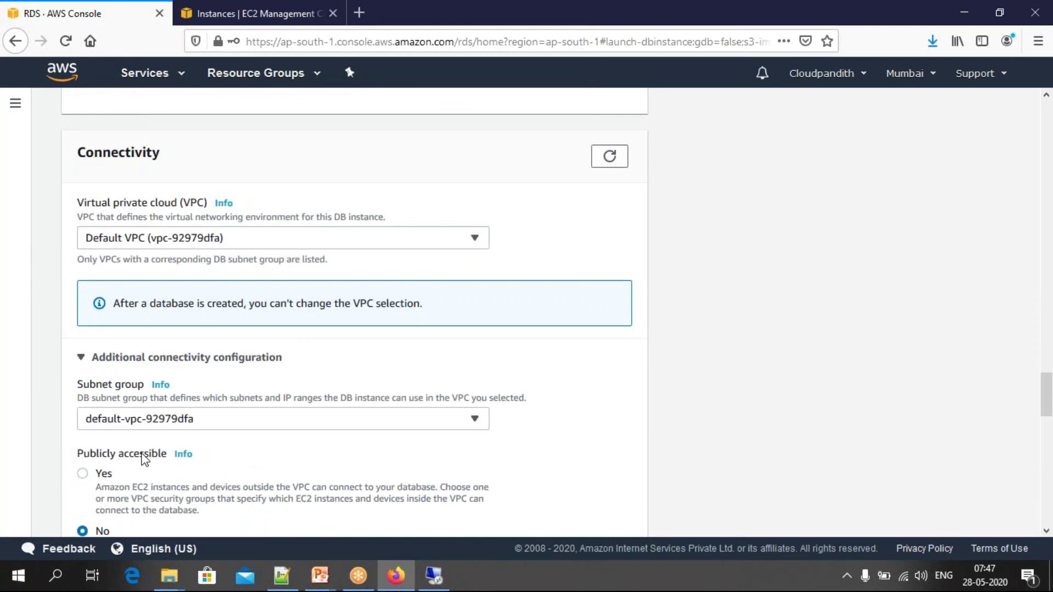
scroll(148, 449, "down", 2)
left_click(86, 404)
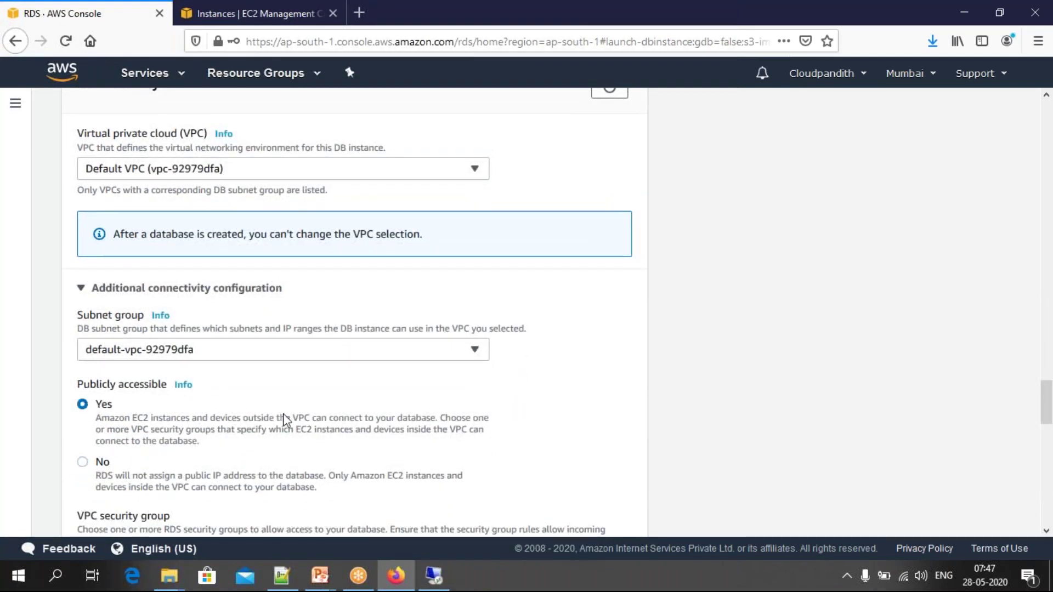
Step: Submit the cloudpandith-oracle database for creation
scroll(351, 420, "down", 8)
scroll(352, 420, "down", 8)
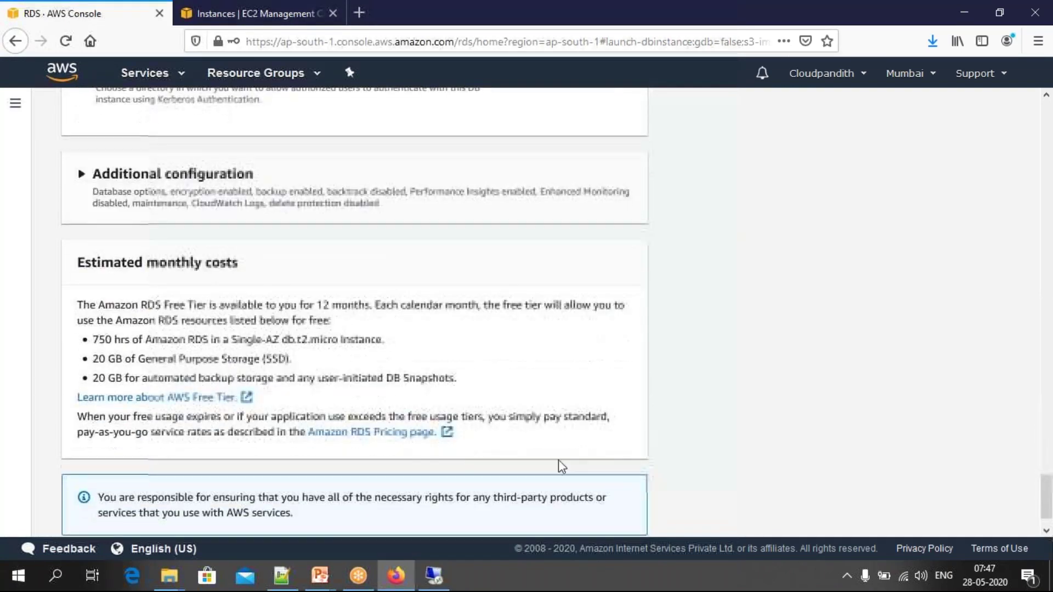
scroll(542, 362, "down", 1)
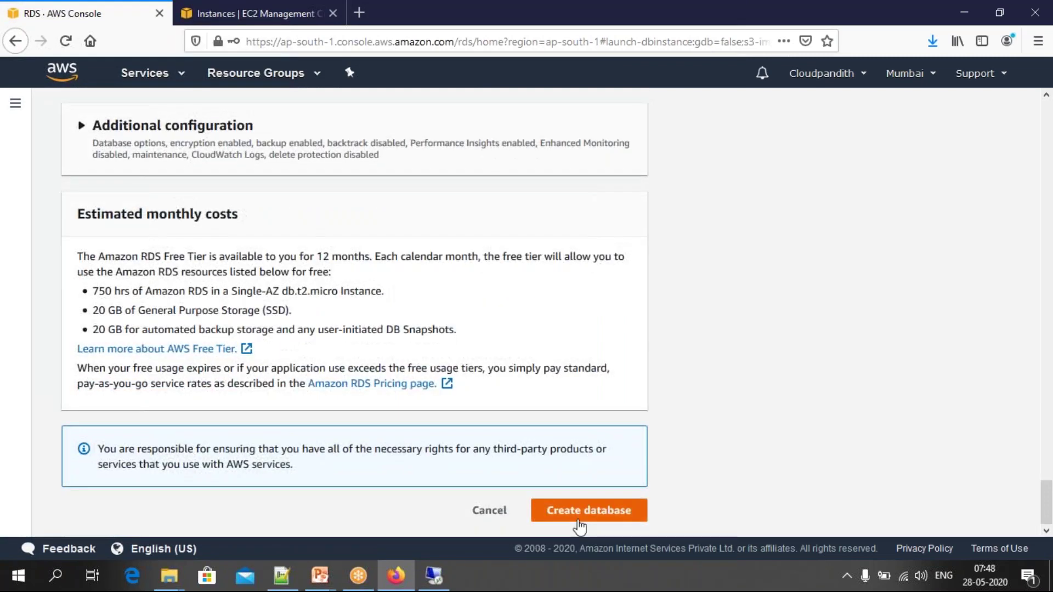
left_click(580, 515)
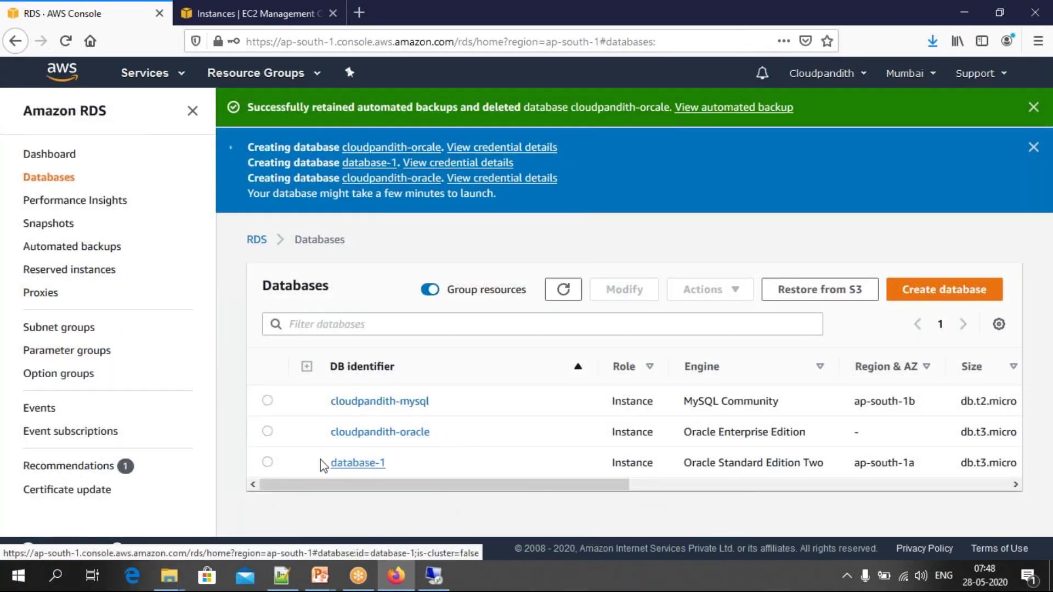
Step: Delete database-1, confirming with 'delete me' and retaining its automated backups
left_click(267, 462)
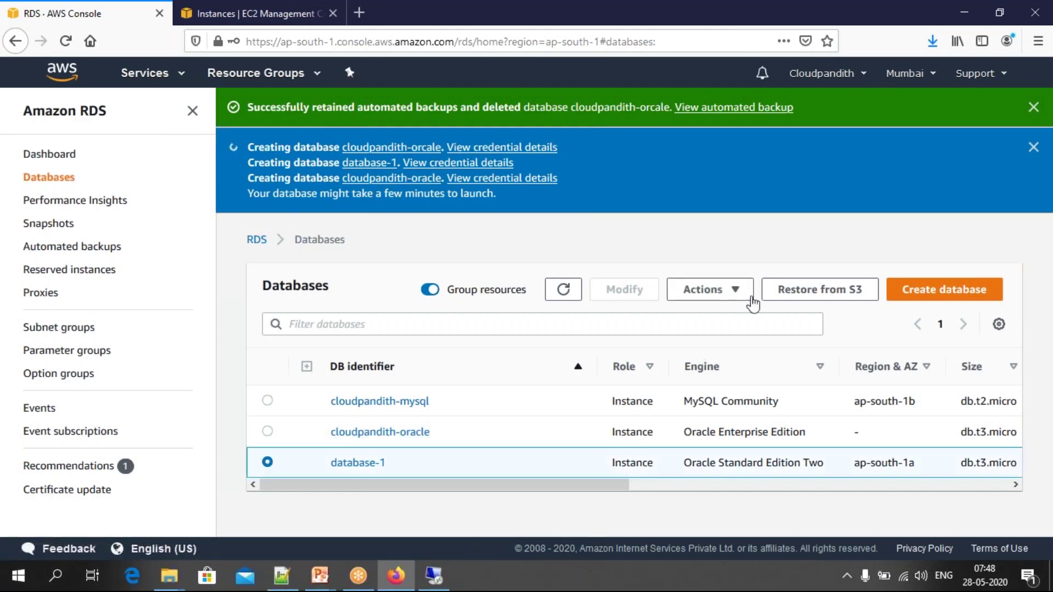
left_click(707, 290)
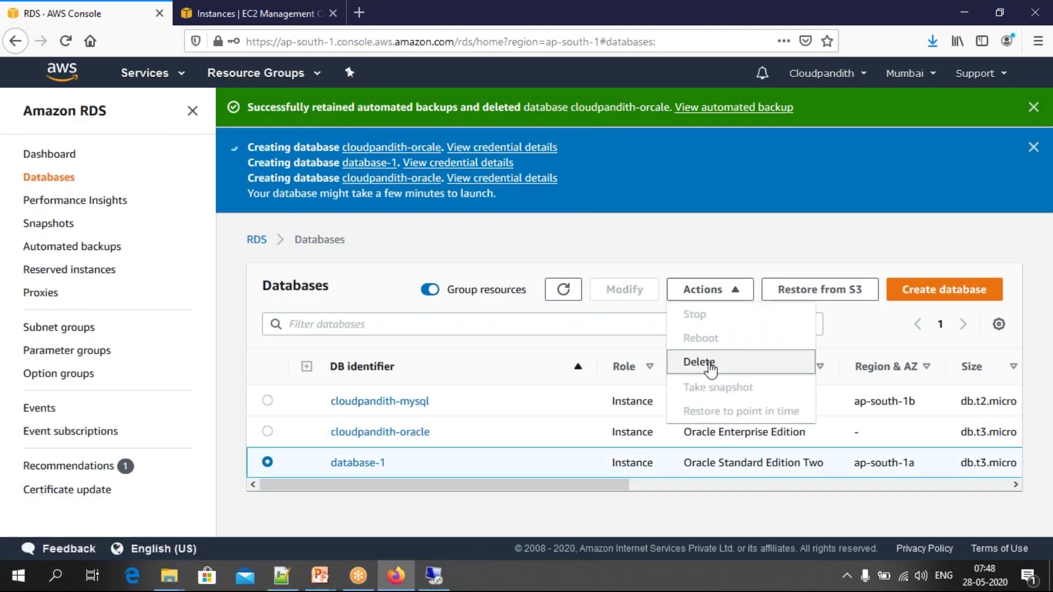
left_click(710, 367)
left_click(407, 376)
type("delete ,e")
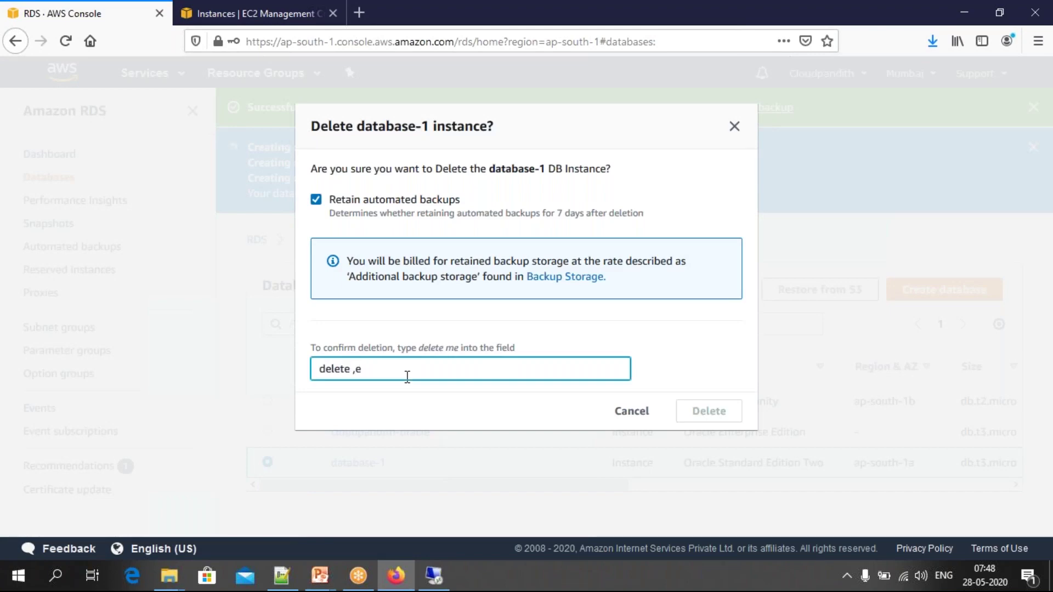
key("BackSpace")
key("BackSpace")
type("m,e")
key("BackSpace")
key("BackSpace")
type("e")
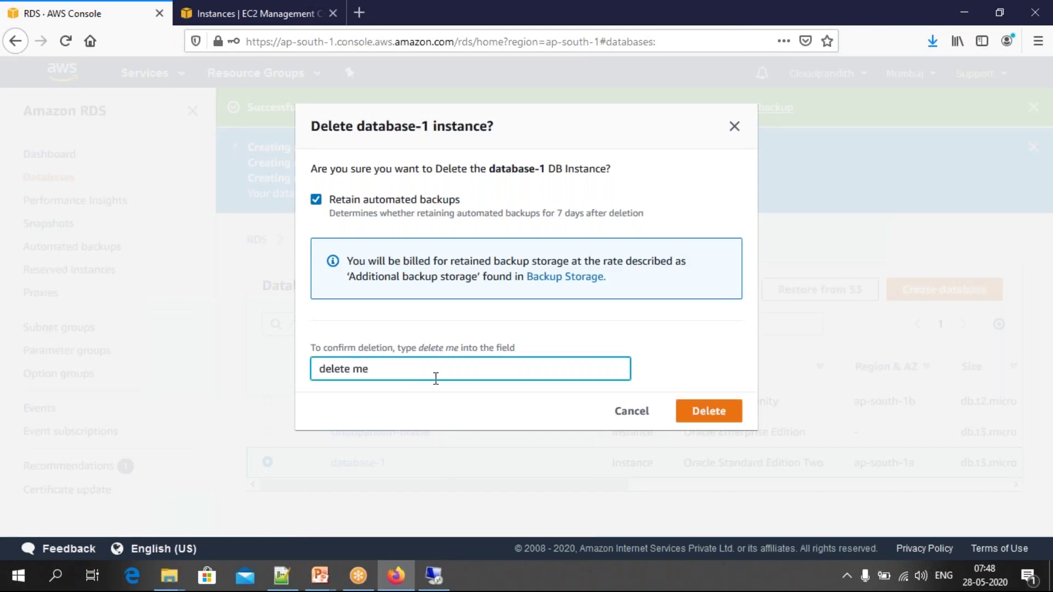
left_click(709, 418)
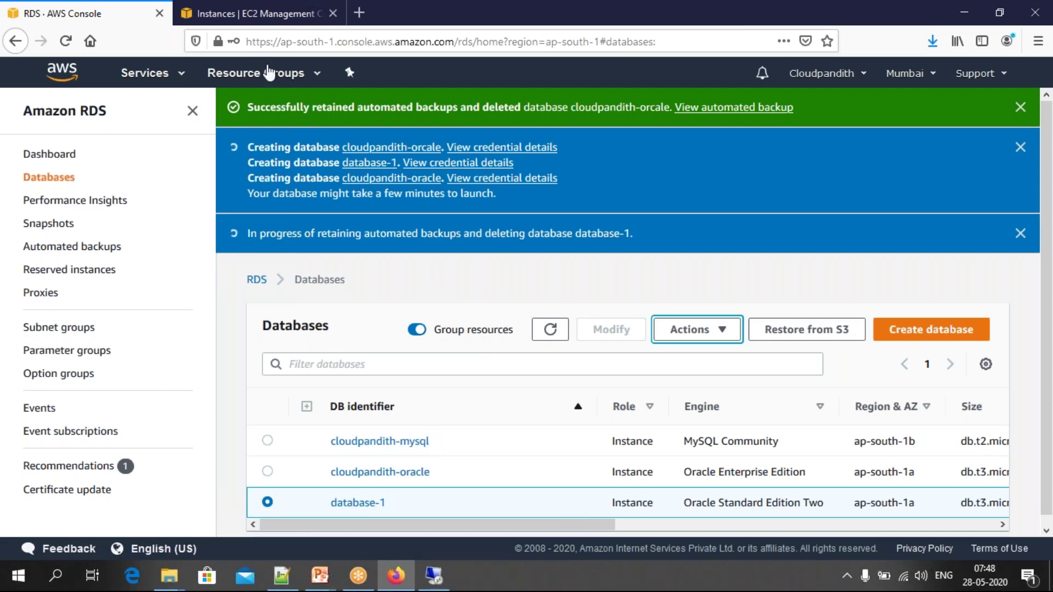
Step: Start an EC2 launch and pick Windows Server 2019 Base from a 'windows' AMI search
left_click(228, 19)
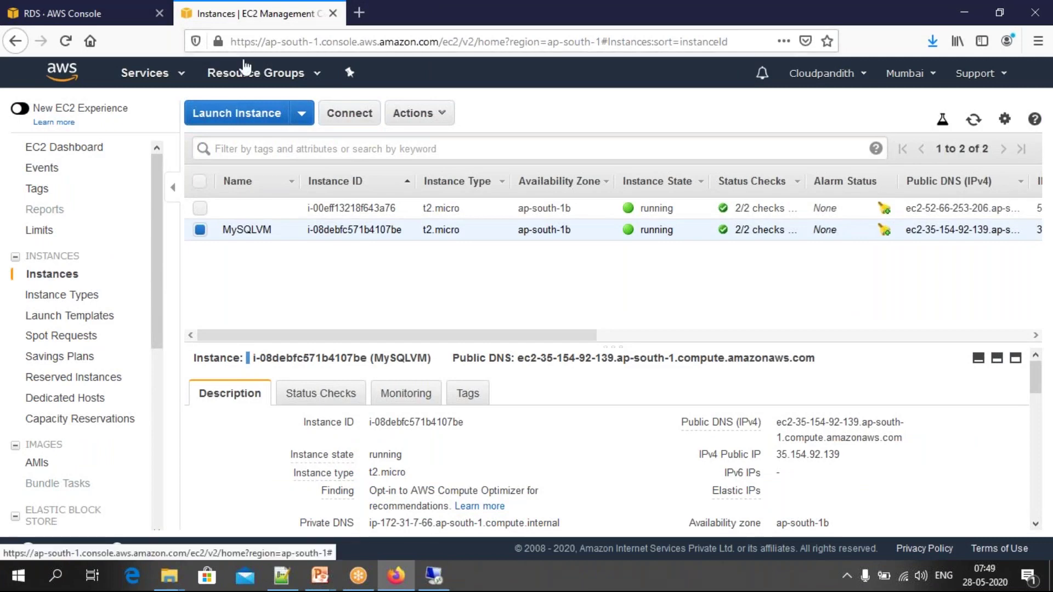
left_click(234, 116)
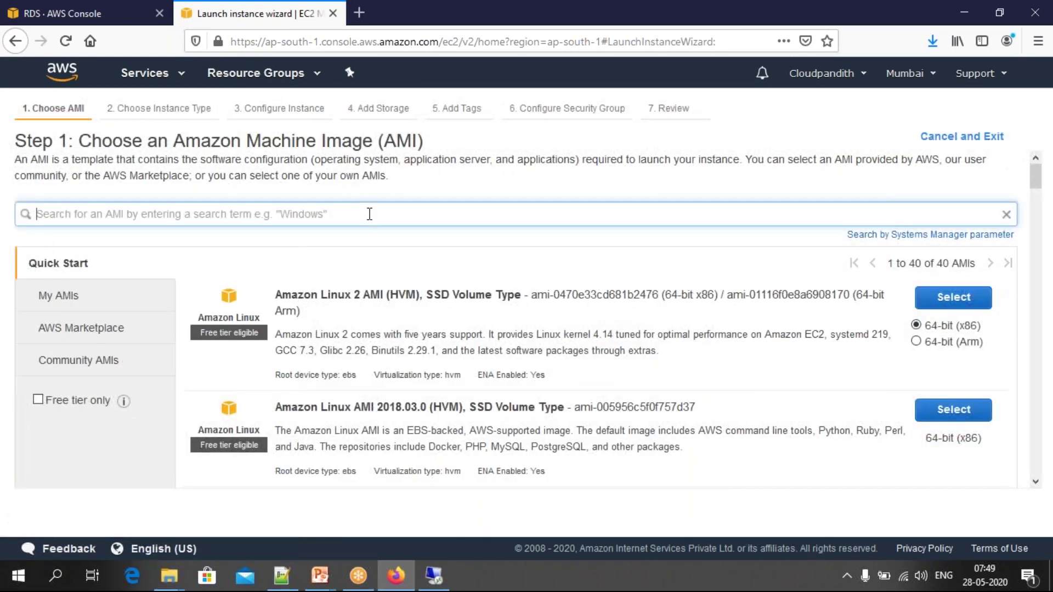
type("windows")
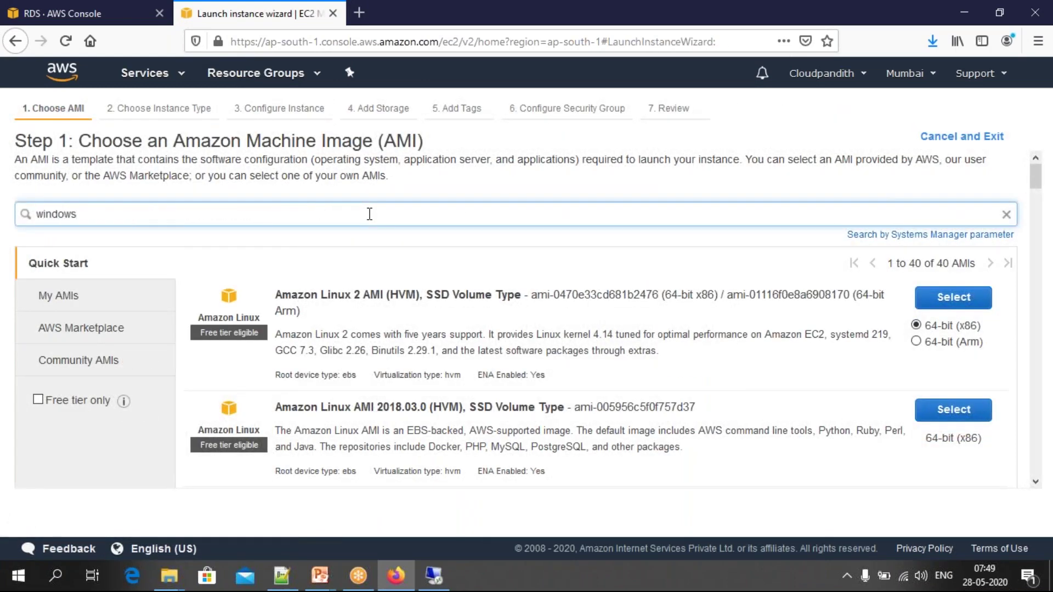
key("Return")
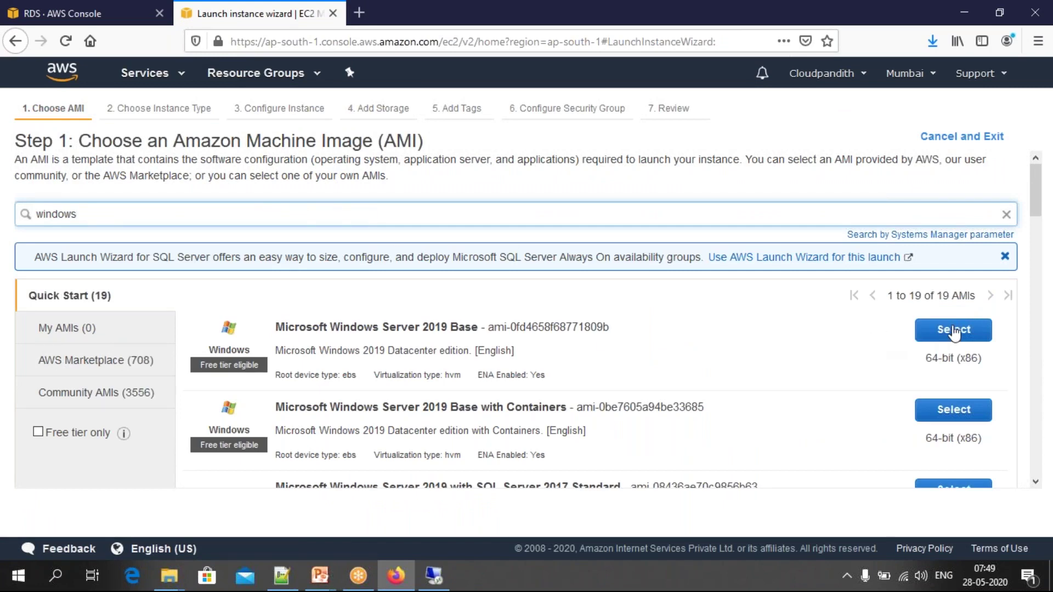
left_click(953, 330)
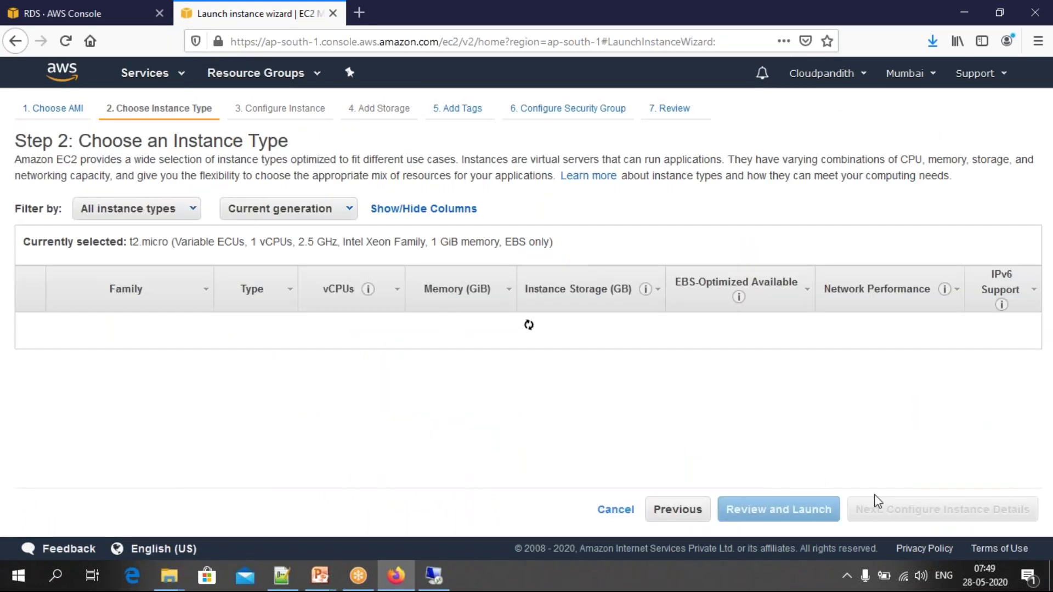
Step: Keep the t2.micro type and enable automatic public IP assignment
left_click(908, 510)
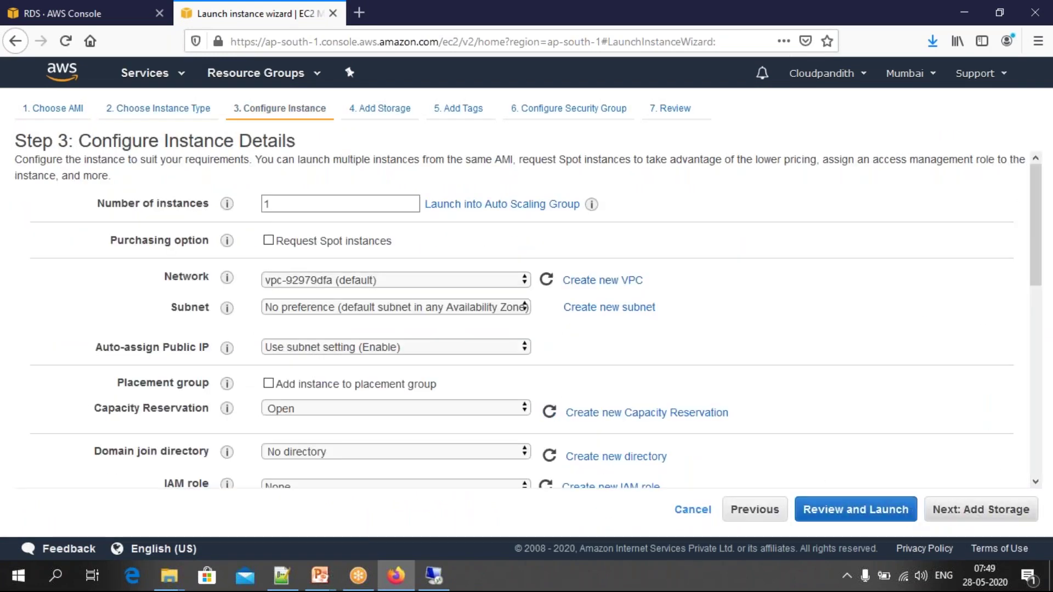
left_click(389, 344)
left_click(306, 385)
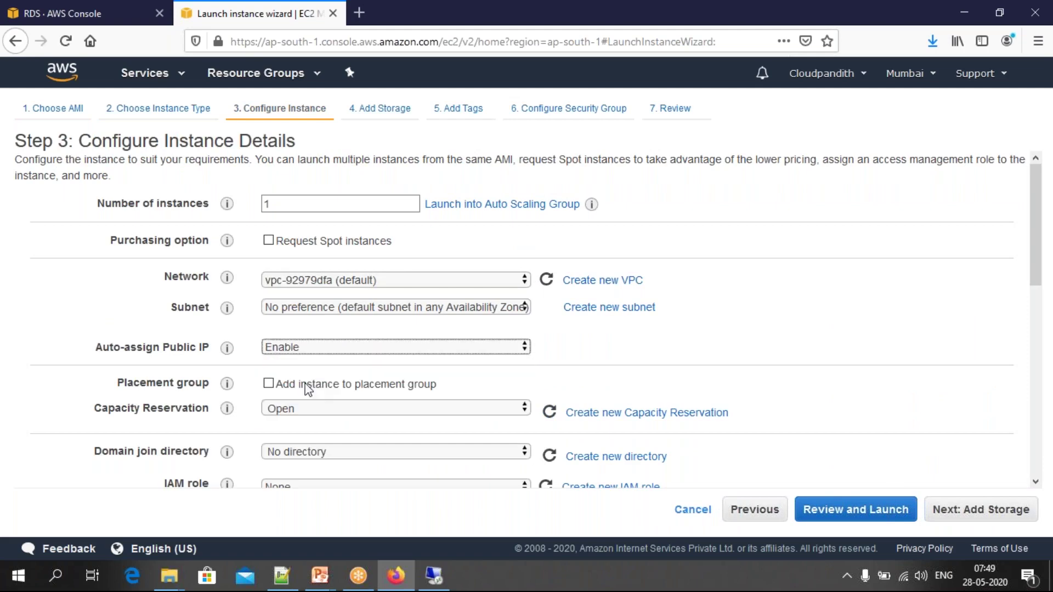
left_click(1003, 516)
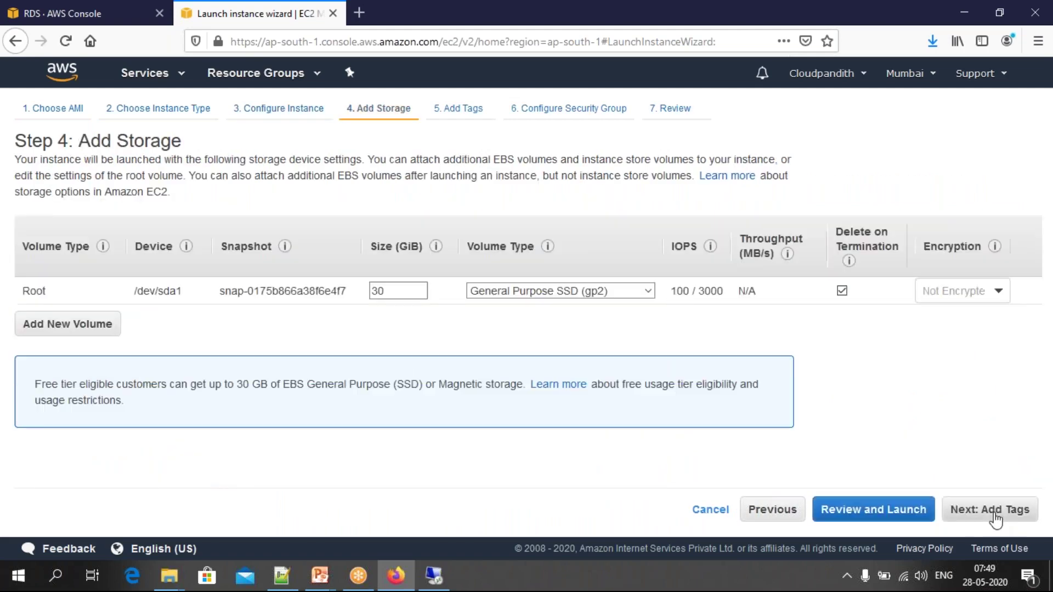
left_click(999, 514)
left_click(682, 509)
left_click(1015, 518)
Step: Tag the instance Name = OracleVM and advance past the security group to the review
left_click(37, 349)
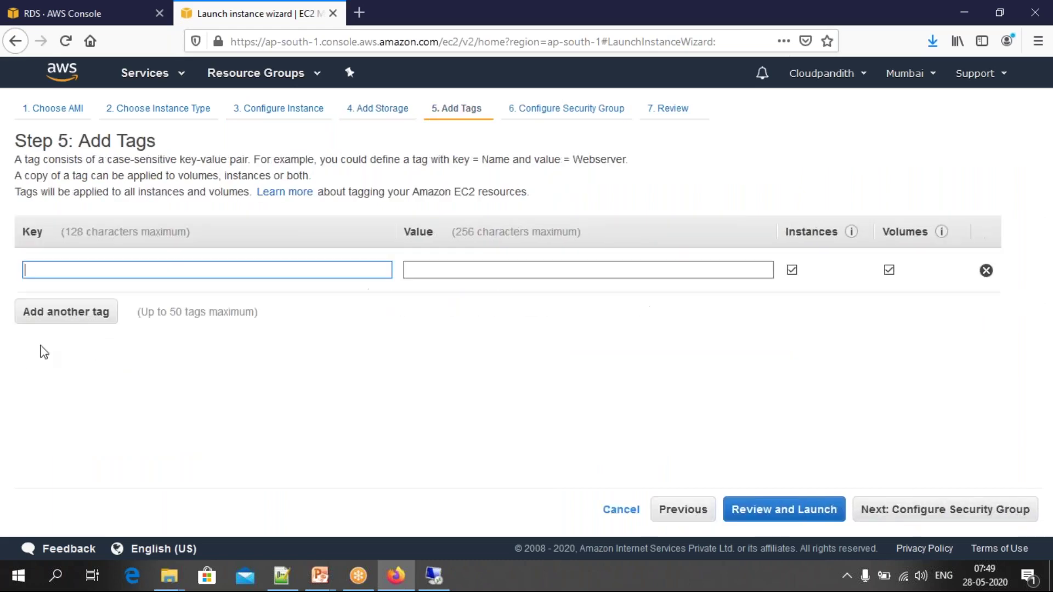
type("Namr")
key("Tab")
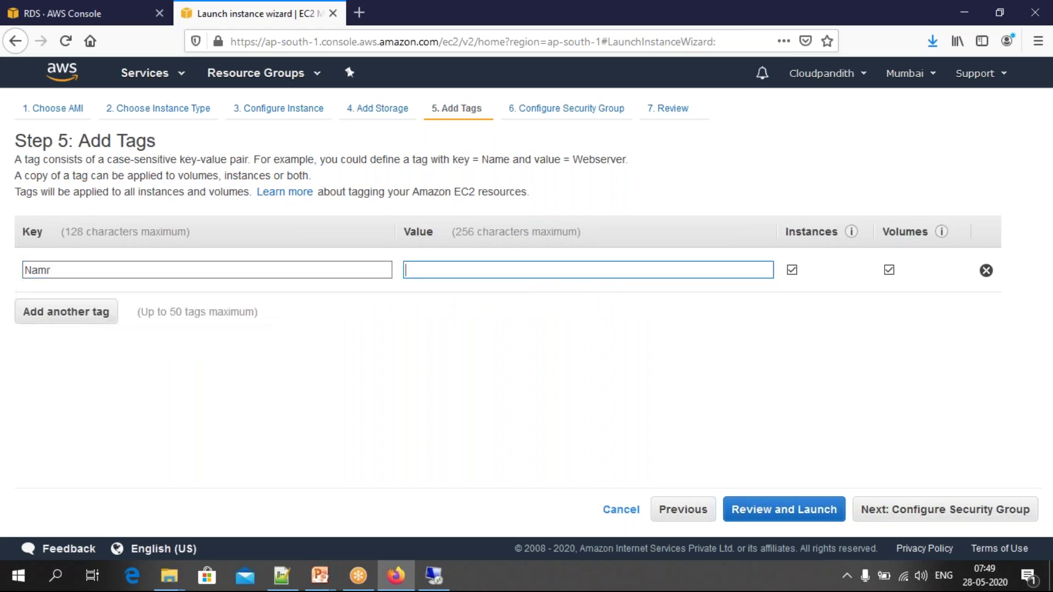
left_click(71, 270)
key("BackSpace")
type("e")
key("Tab")
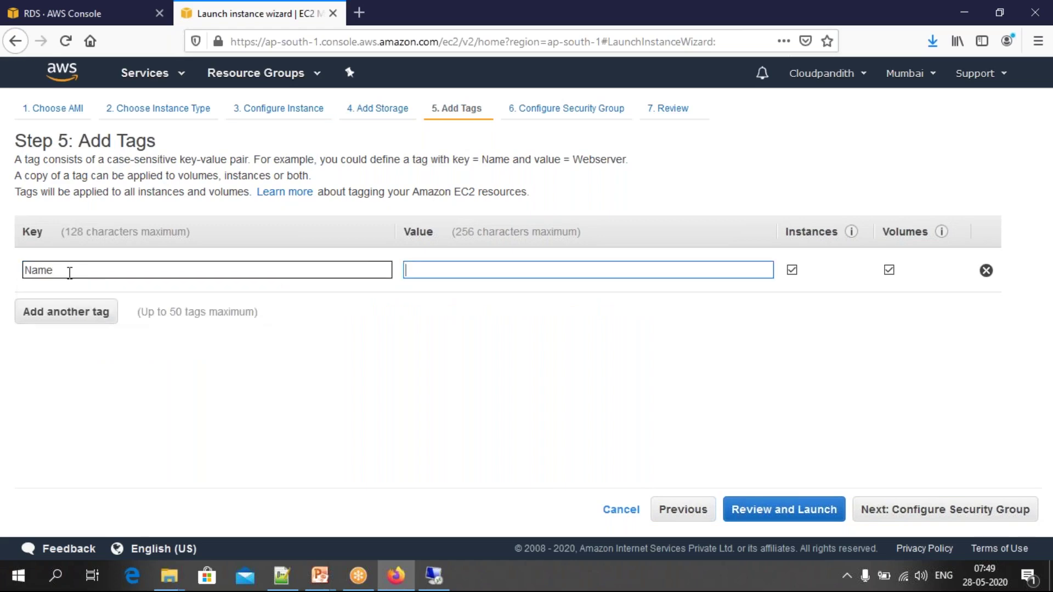
type("OracleVM")
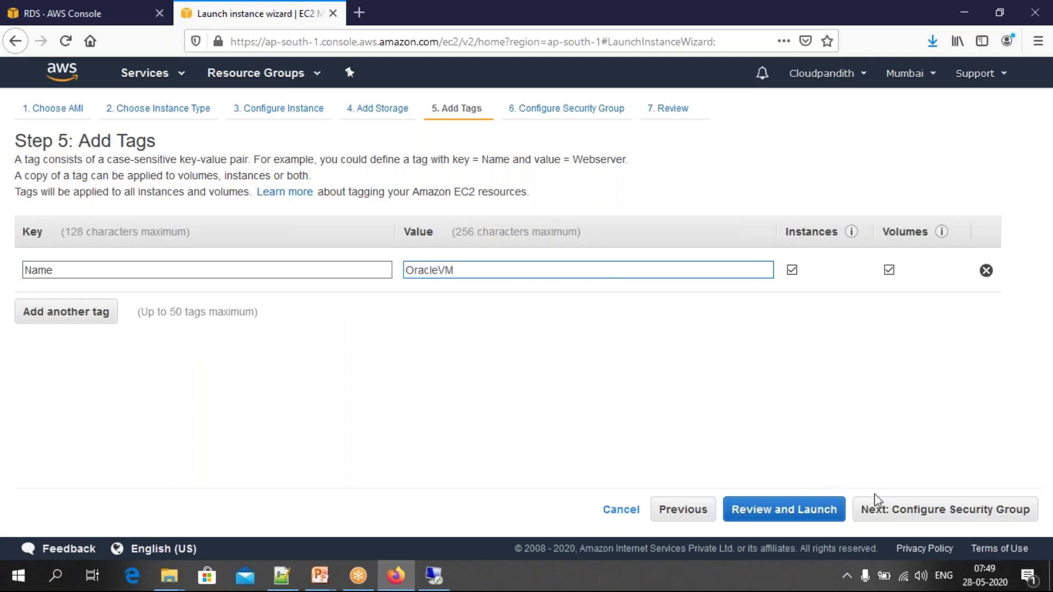
left_click(902, 508)
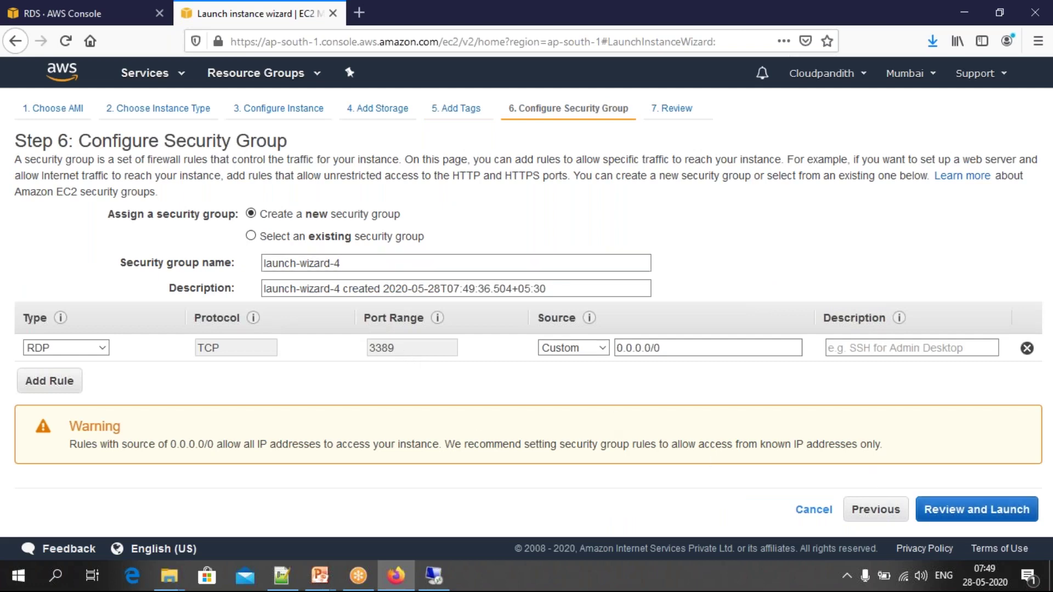
left_click(974, 509)
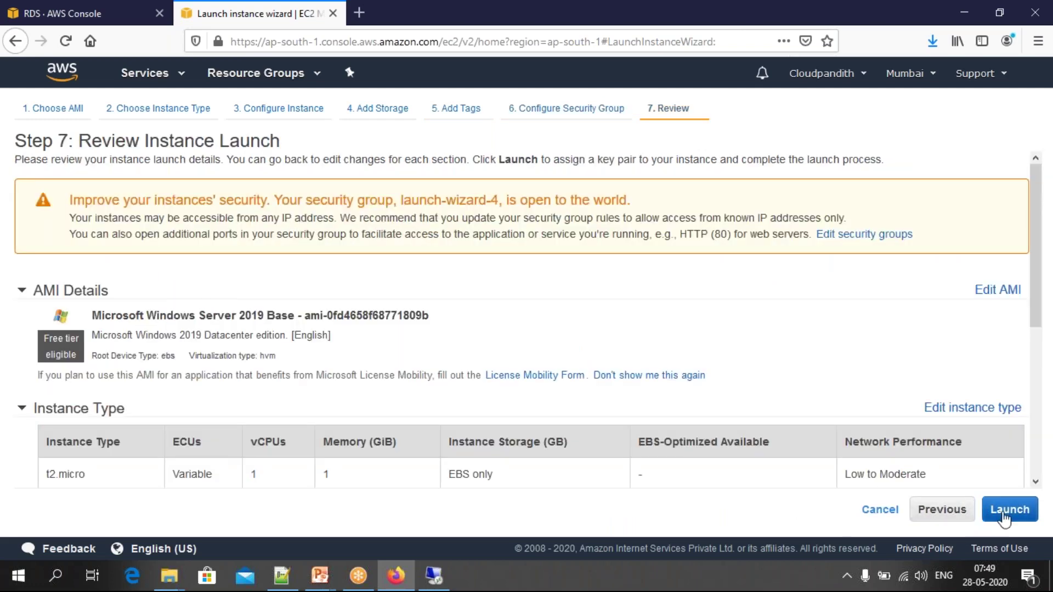
Step: Create and save a new key pair named oraclevmkey, then launch the instance
left_click(1008, 508)
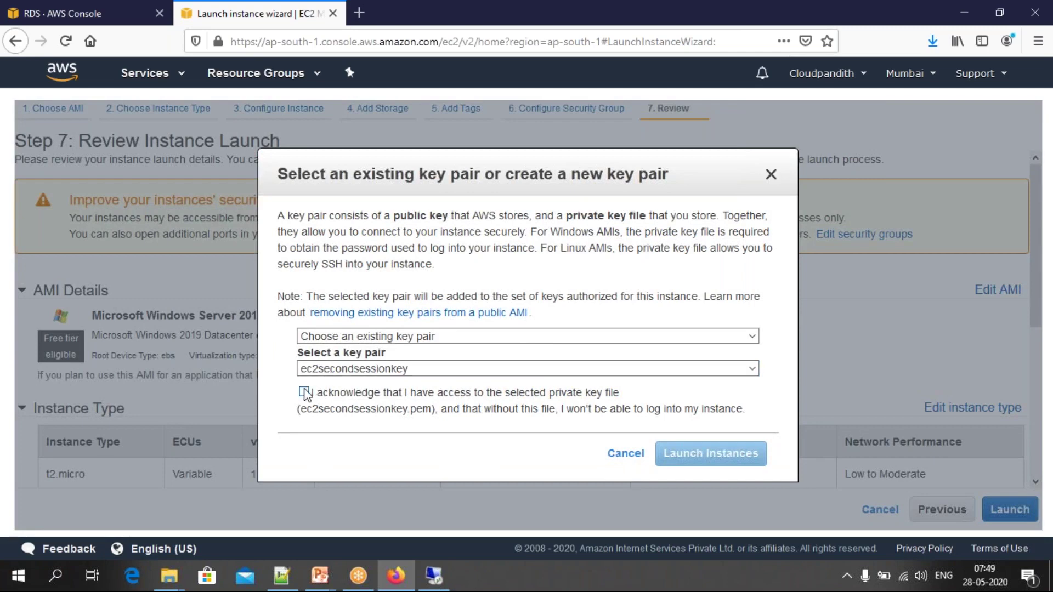
left_click(367, 336)
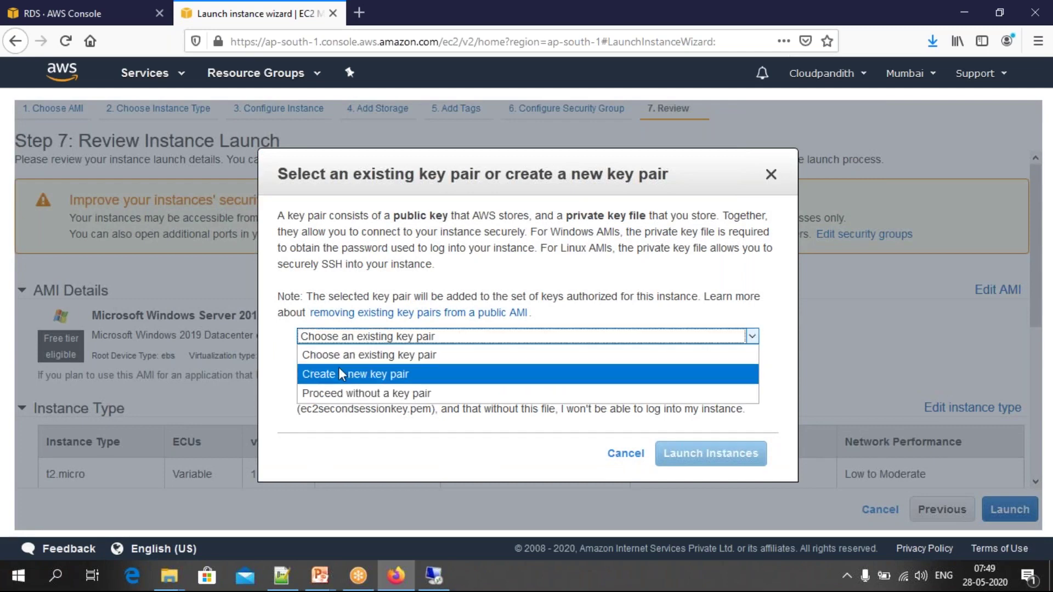
left_click(344, 373)
type("mysqlvmkey")
left_click_drag(362, 369, 285, 369)
key("BackSpace")
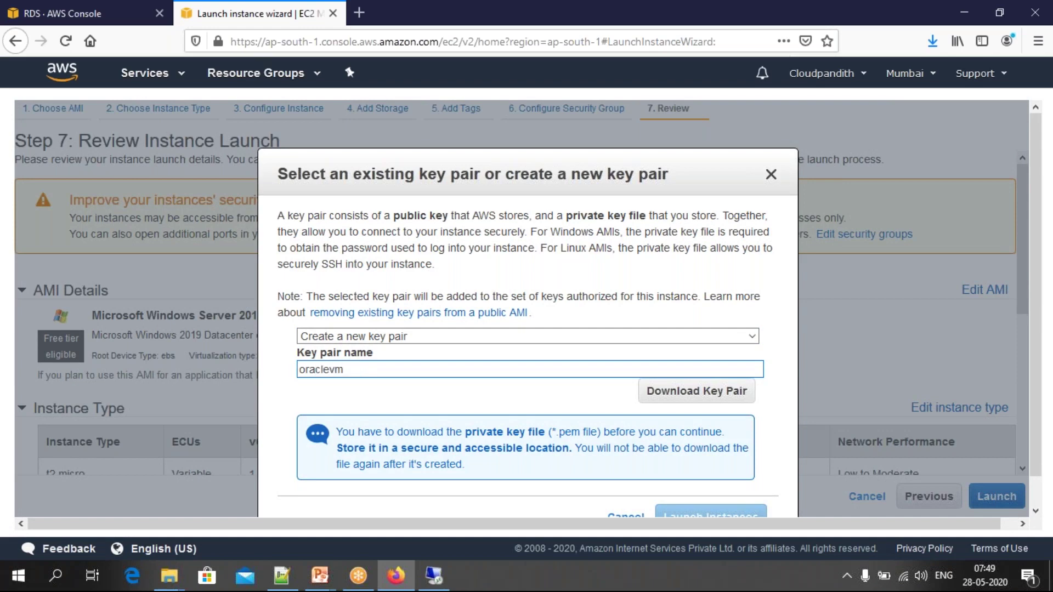
type("oraclevmkey")
left_click(708, 390)
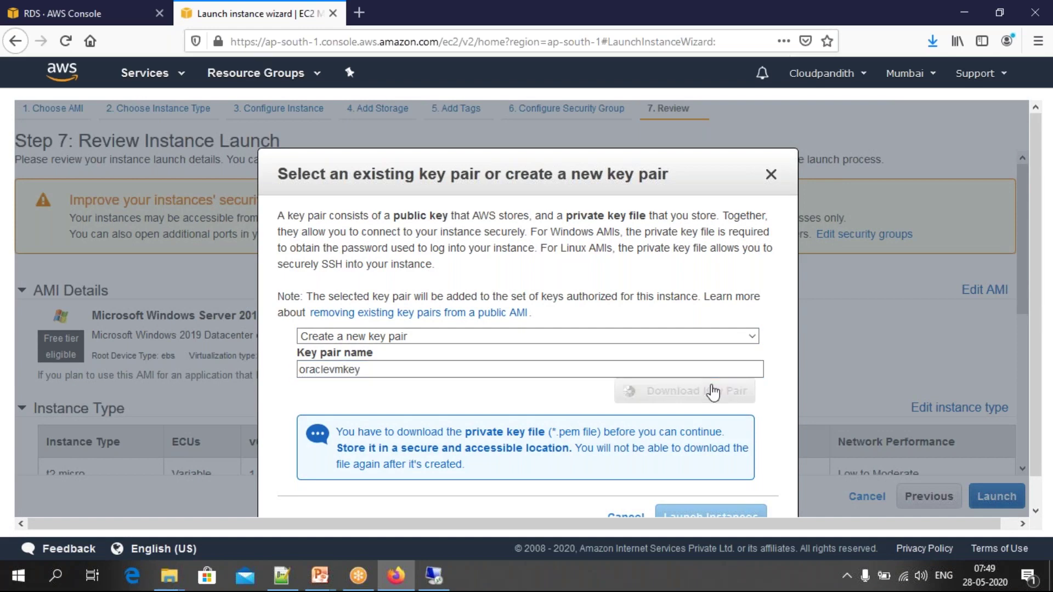
scroll(1041, 303, "down", 1)
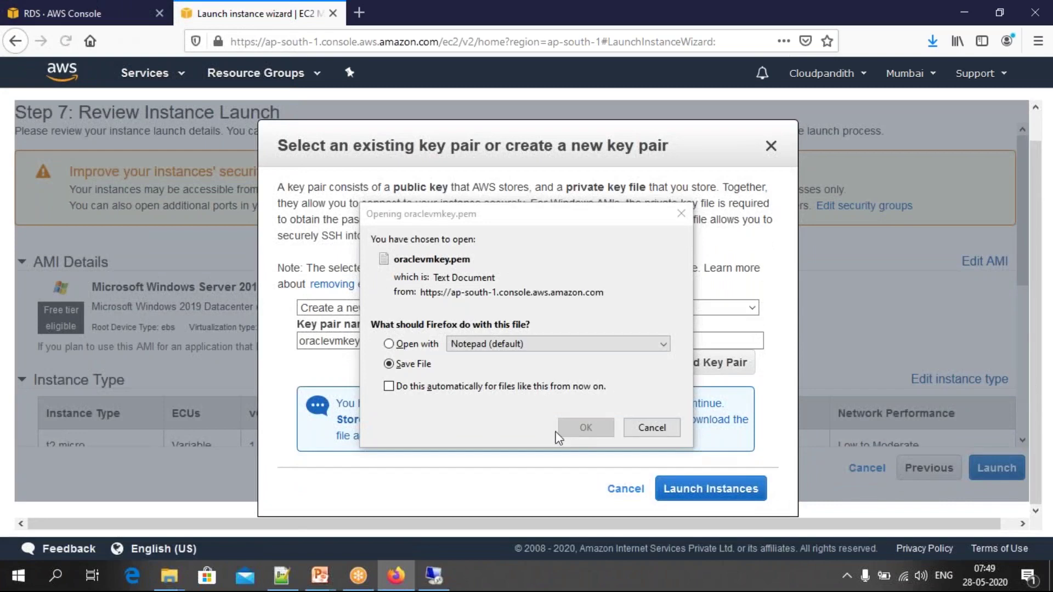
left_click(412, 363)
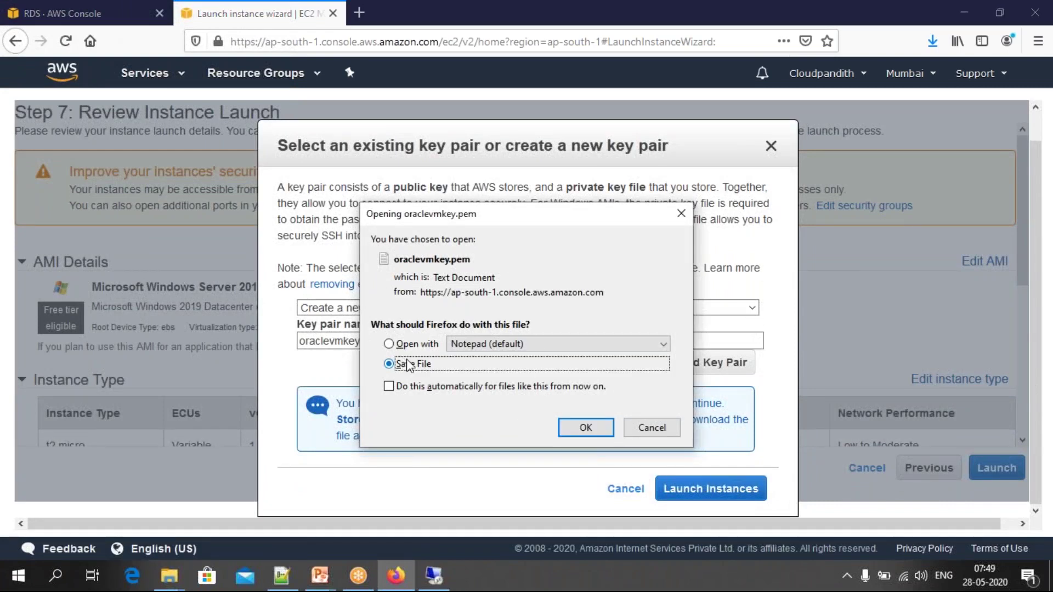
left_click(583, 431)
left_click(711, 489)
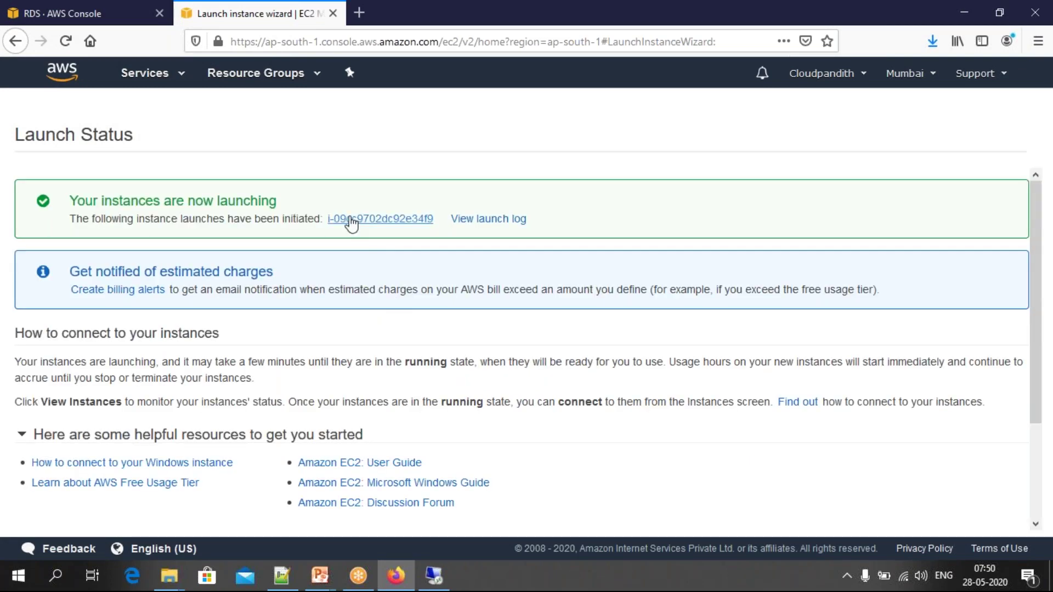
Step: Show all three instances with OracleVM pending, then bring up the Cloud\RDS folder window
left_click(351, 219)
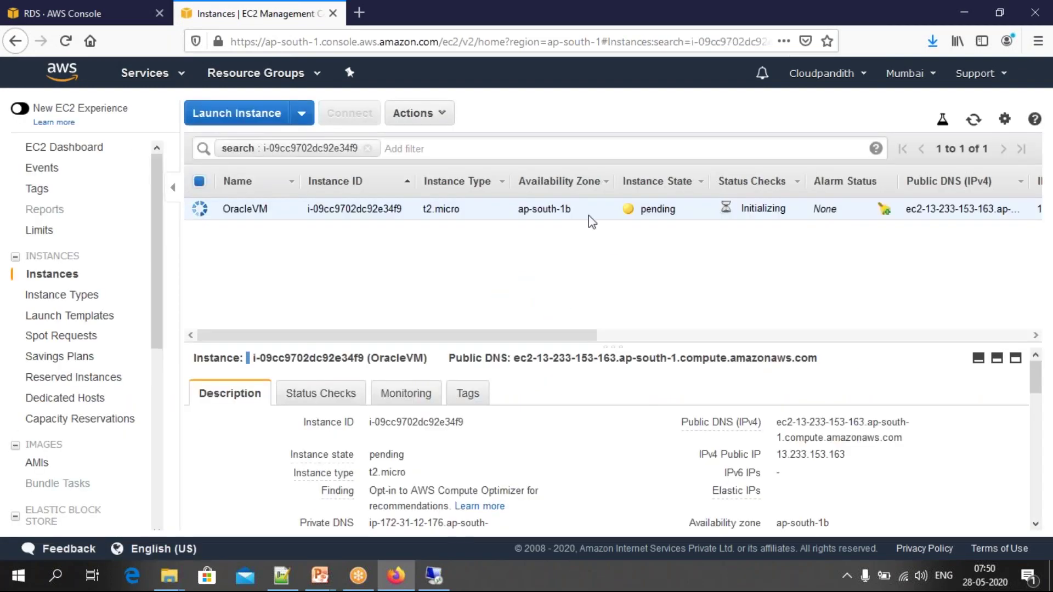
left_click(367, 148)
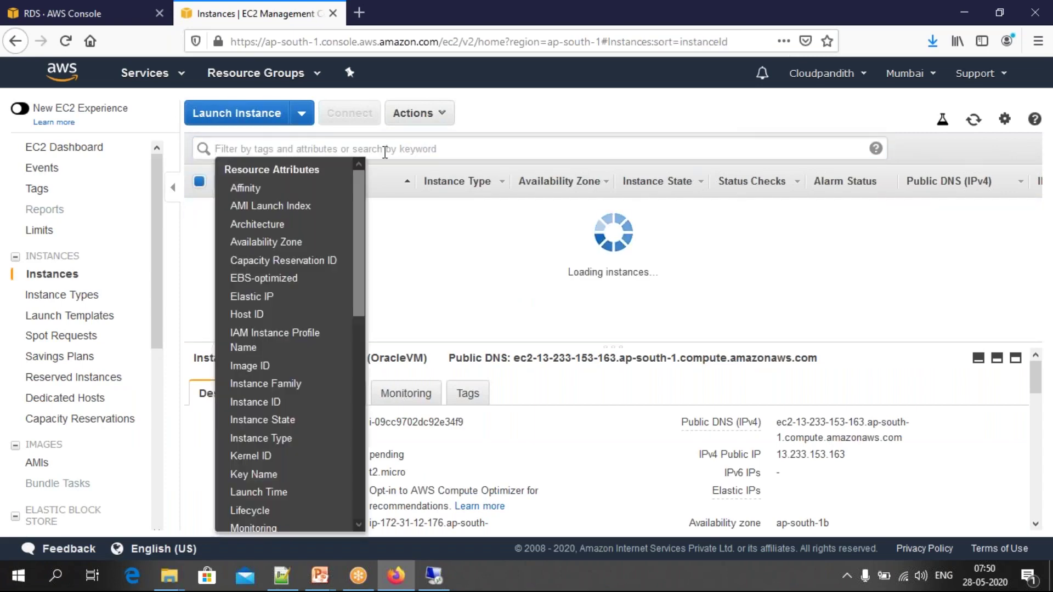
left_click(463, 295)
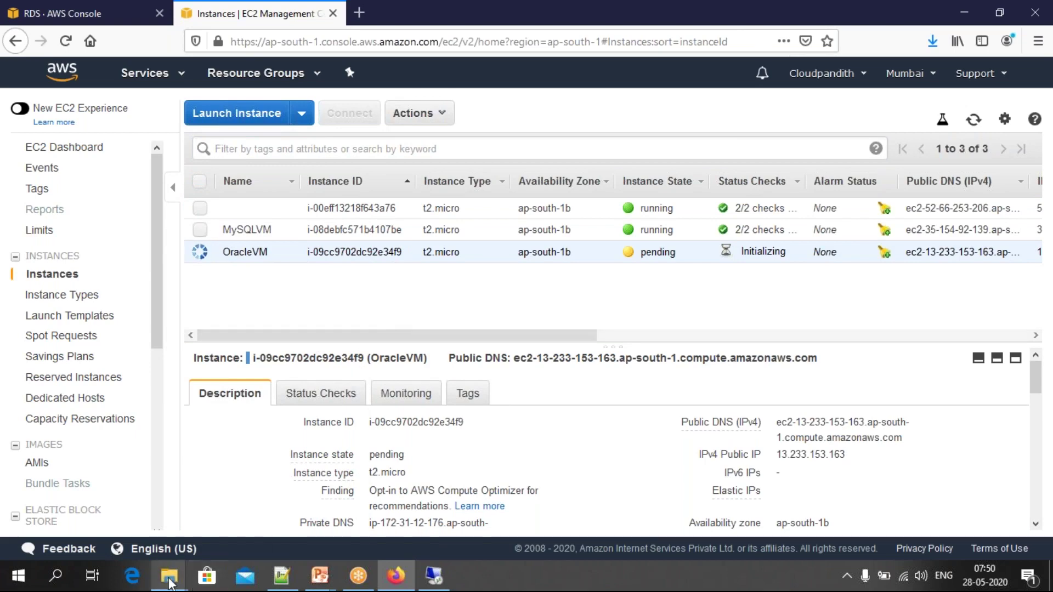
mouse_move(169, 575)
left_click(105, 527)
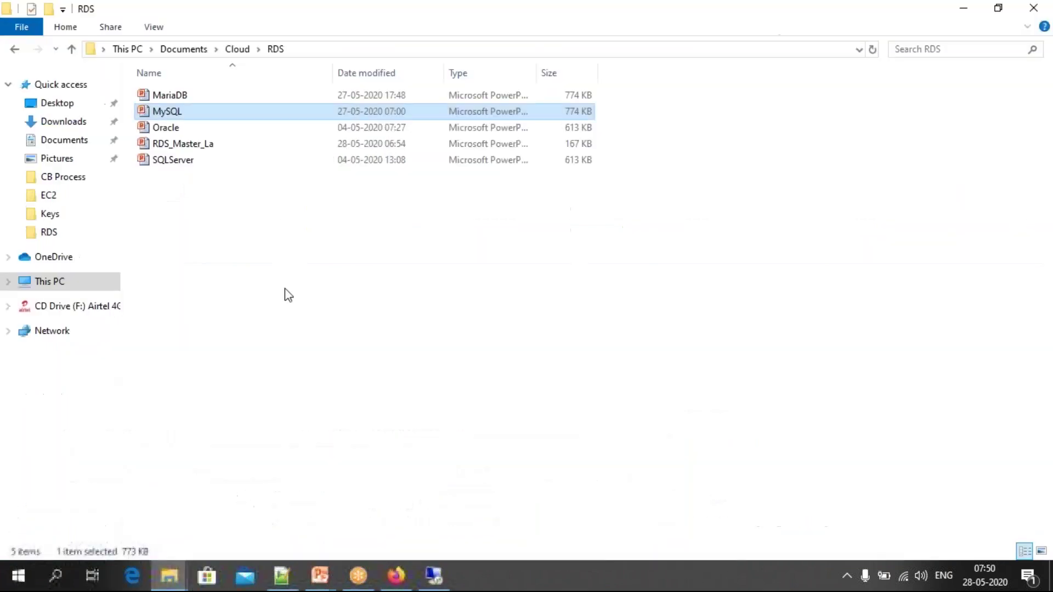
Step: Paste oraclevmkey.pem from Downloads into the Keys folder and return to EC2 instances
left_click(62, 144)
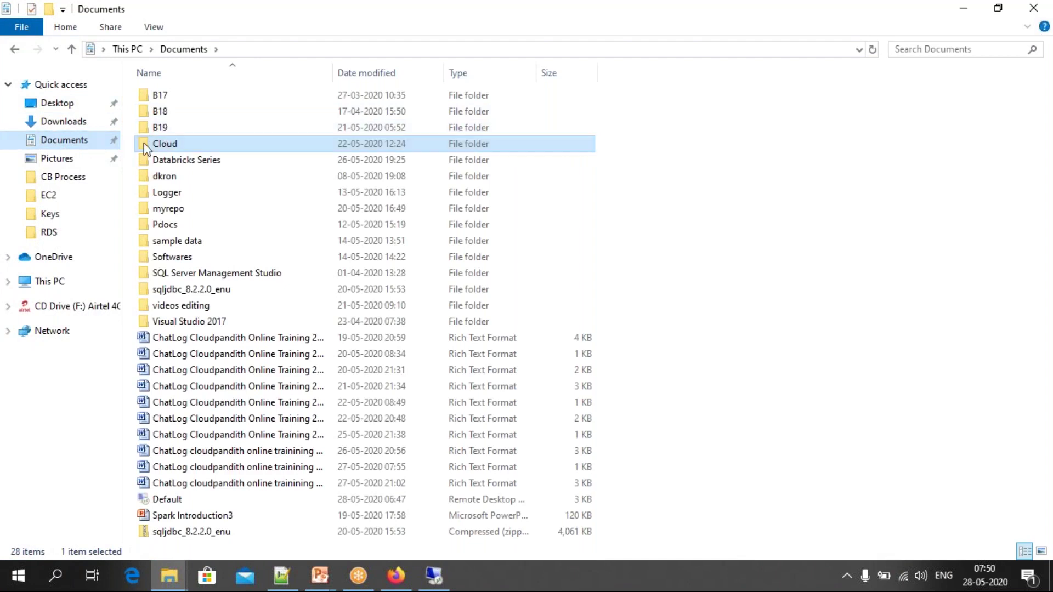
left_click(77, 123)
left_click(196, 118)
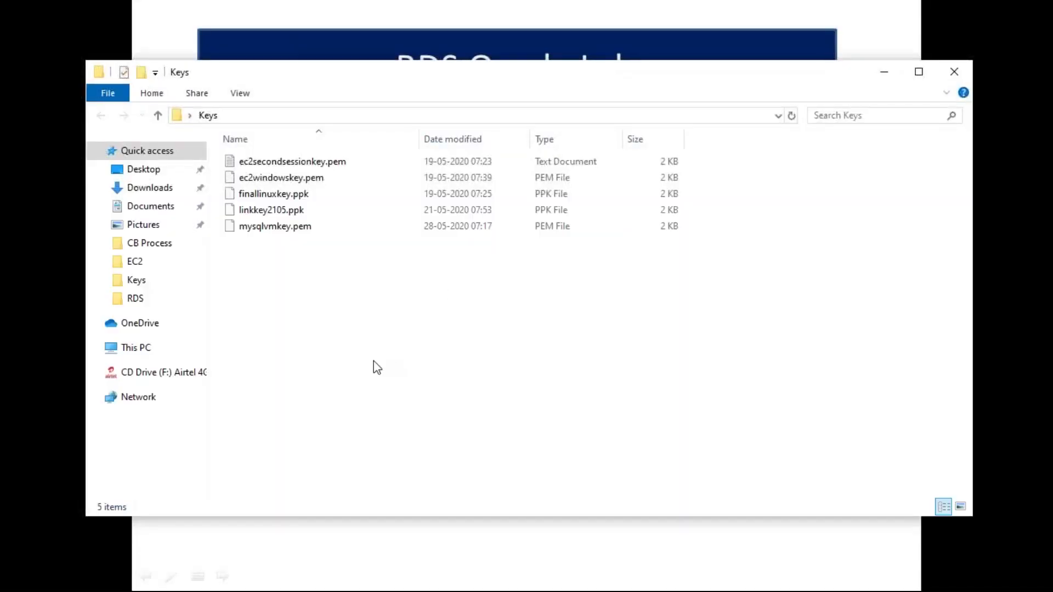
right_click(268, 285)
left_click(307, 392)
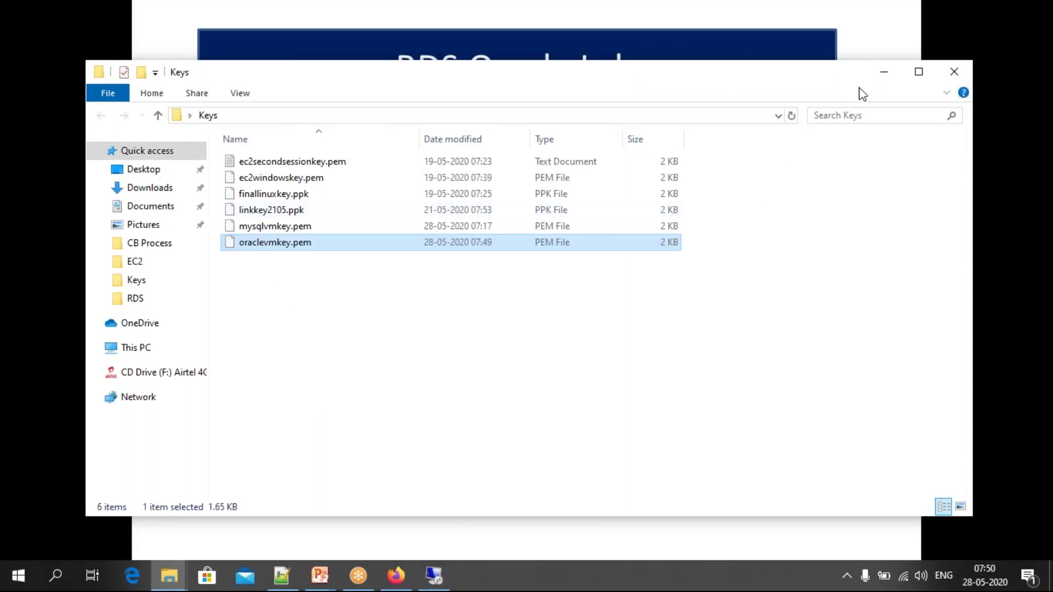
left_click(883, 72)
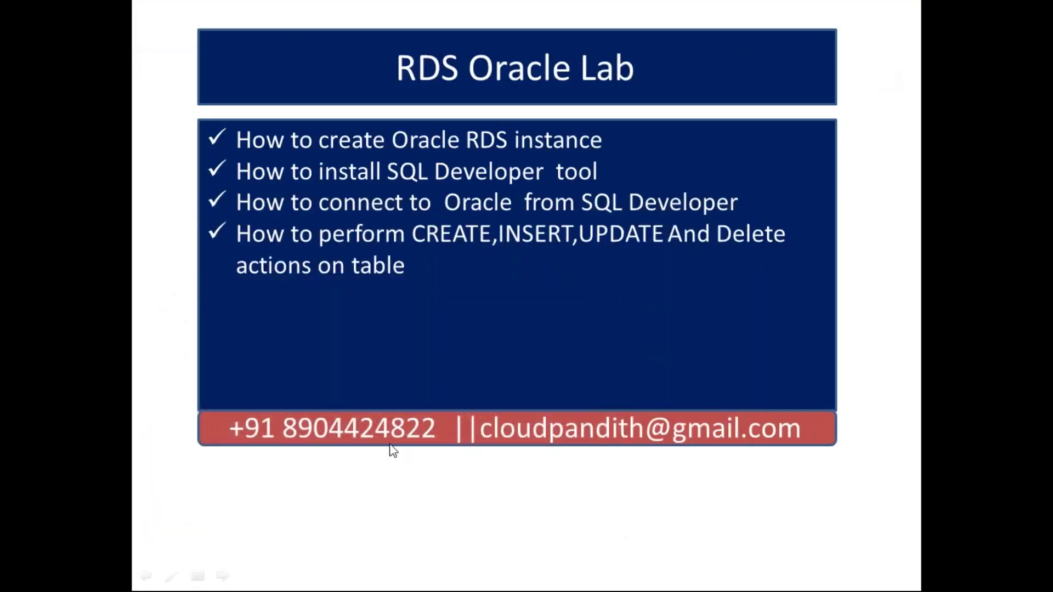
key("alt+Tab")
key("alt+Tab")
key("alt+Tab")
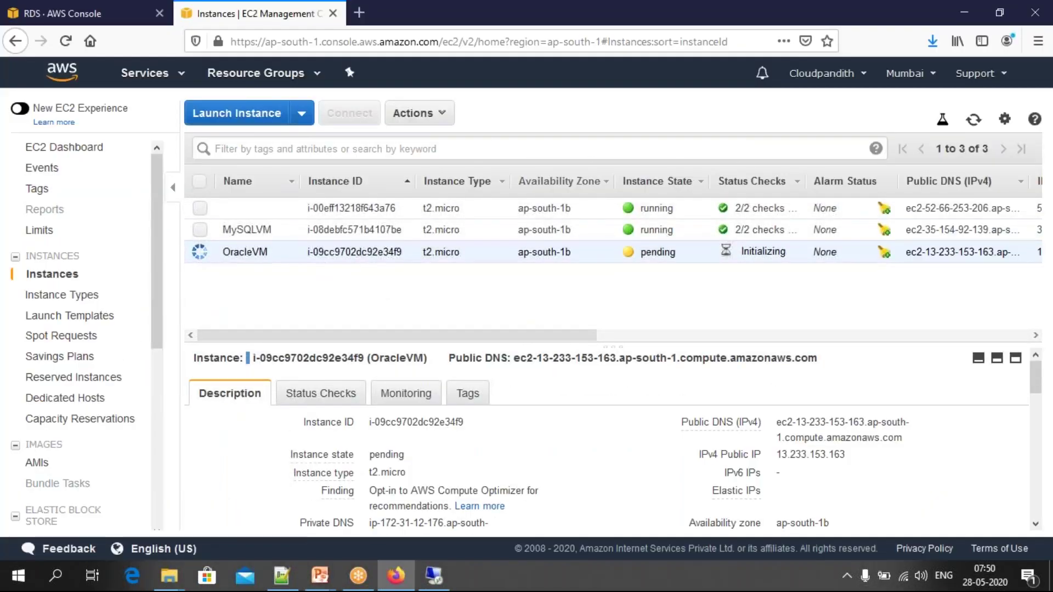
Step: Refresh the EC2 instance list to confirm OracleVM is running
left_click(972, 121)
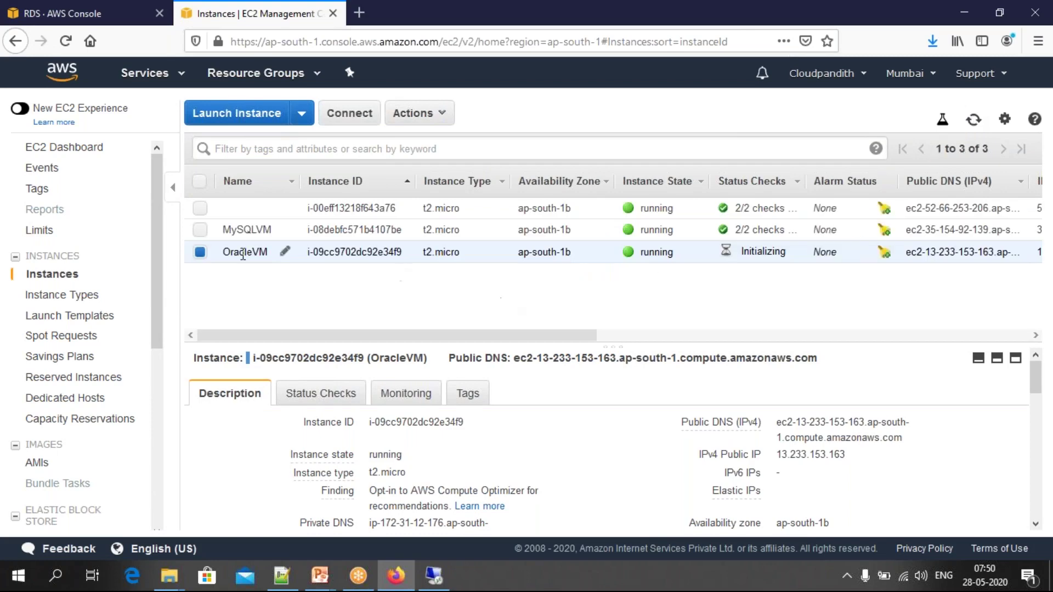
double_click(652, 252)
left_click(680, 276)
Step: Check OracleVM's connection details (user Administrator) and copy its public IP 13.233.153.163
mouse_move(261, 248)
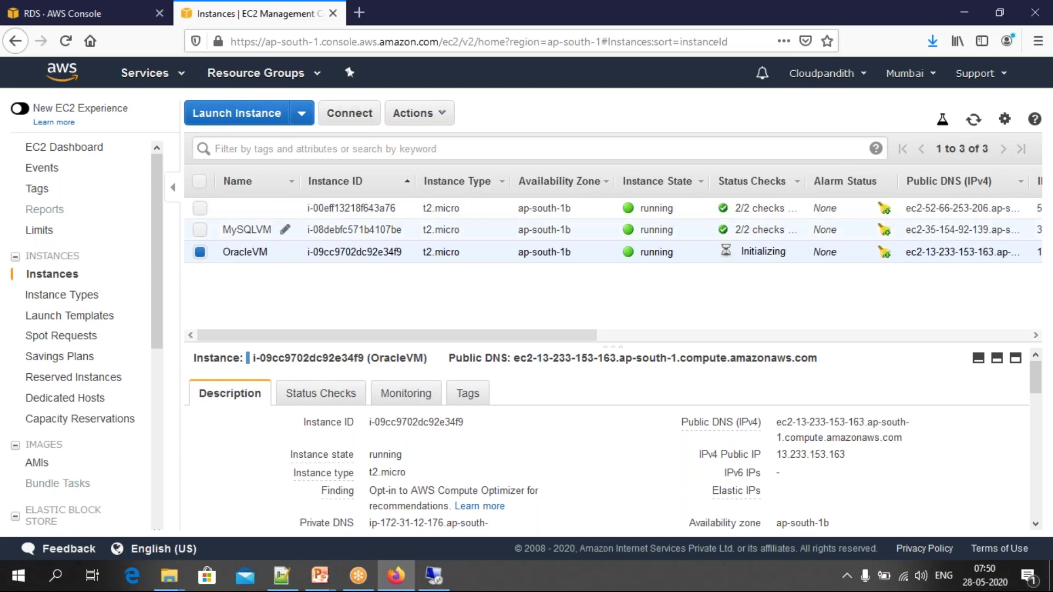
left_click(349, 113)
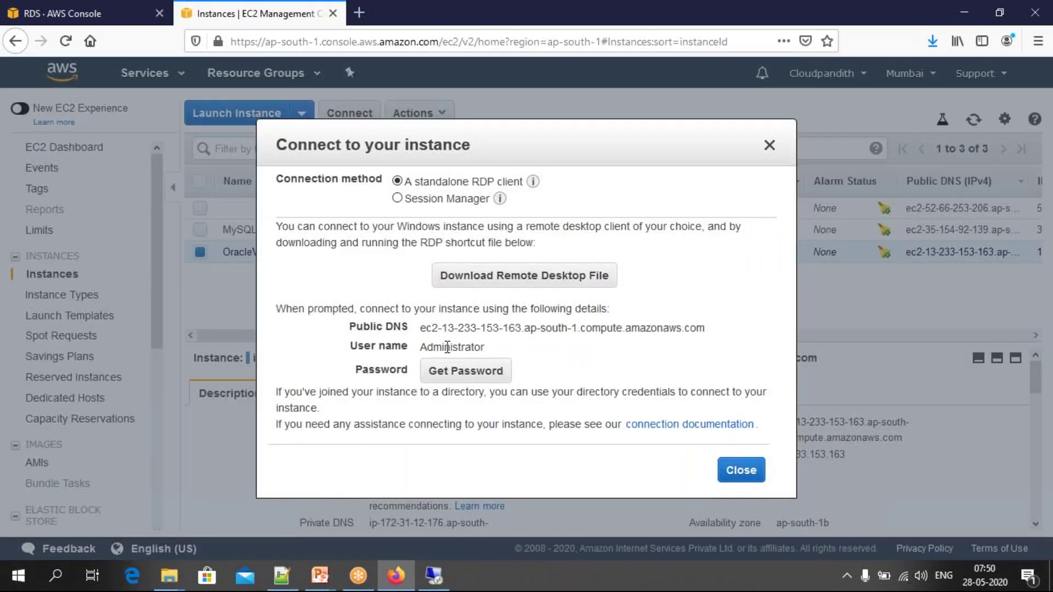
left_click_drag(485, 347, 706, 329)
left_click(767, 147)
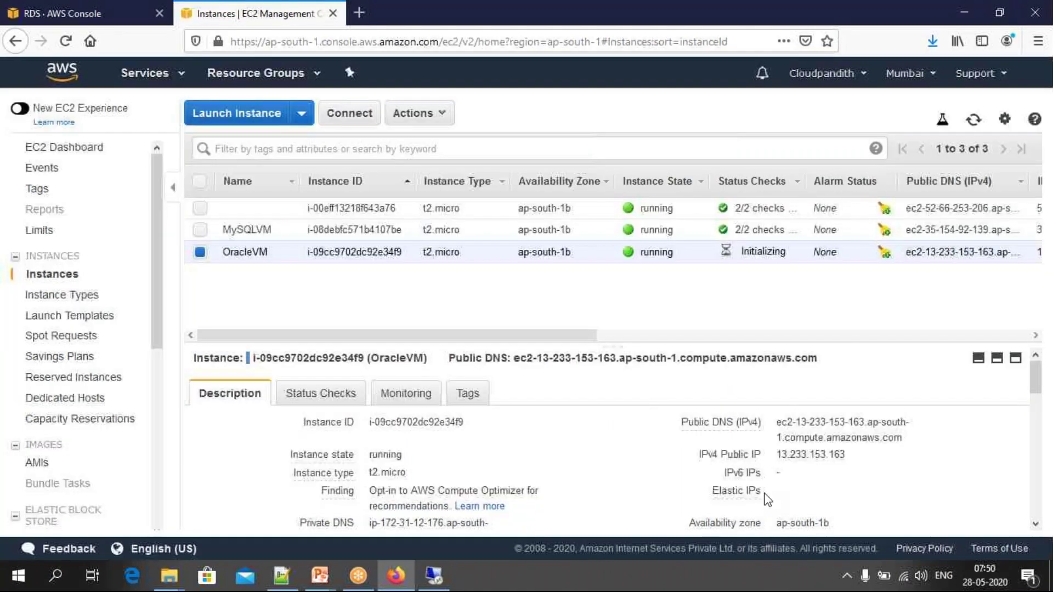
left_click(856, 456)
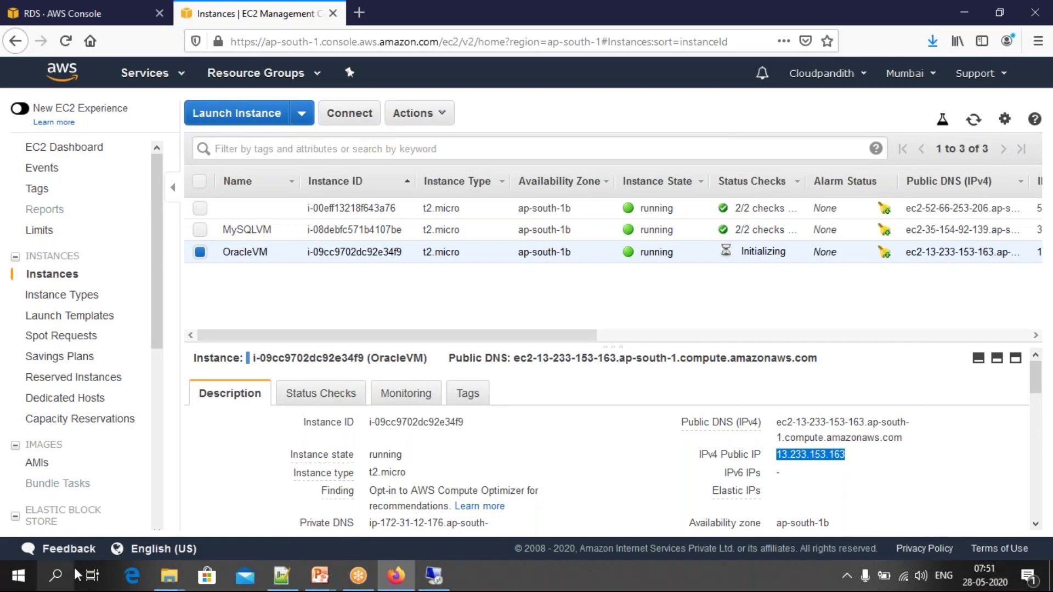
Step: Disconnect the old remote desktop session to 35.154.92.139
left_click(433, 575)
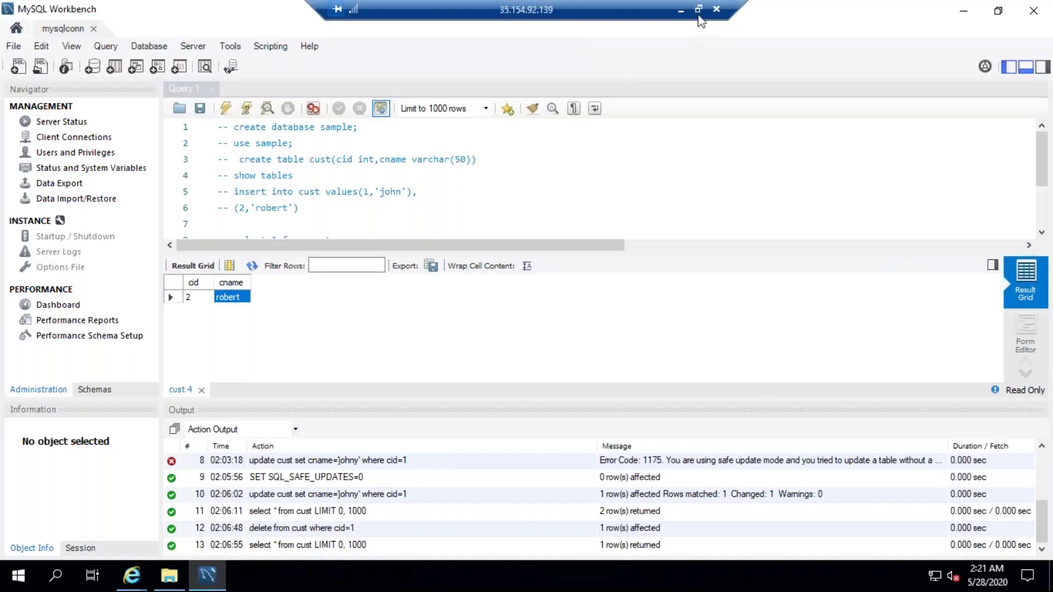
left_click(716, 15)
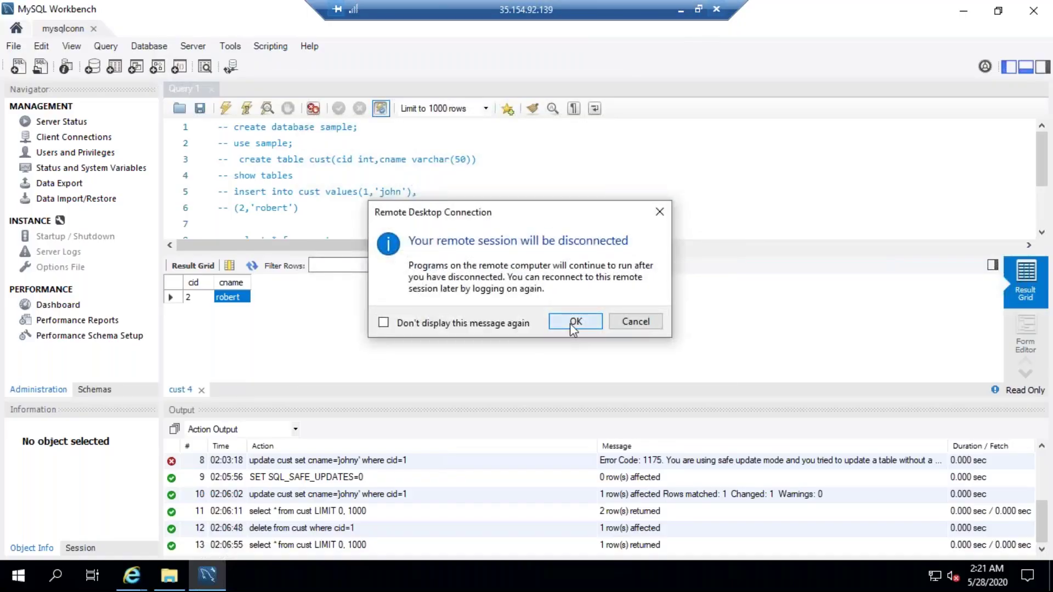
left_click(572, 321)
Step: Search 'remote' in Windows search and launch Remote Desktop Connection
left_click(55, 575)
type("remote")
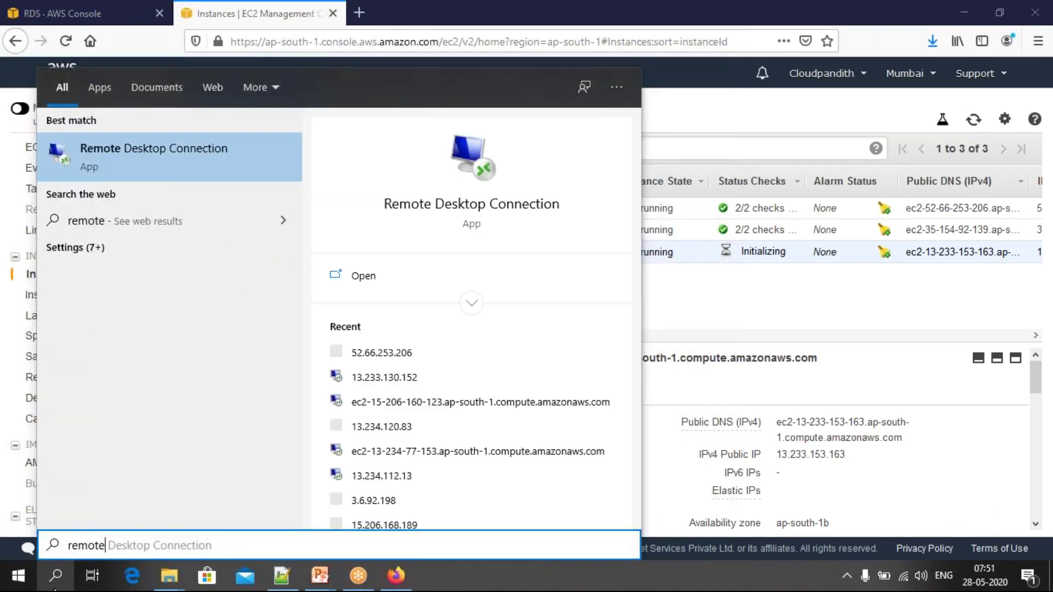
left_click(489, 10)
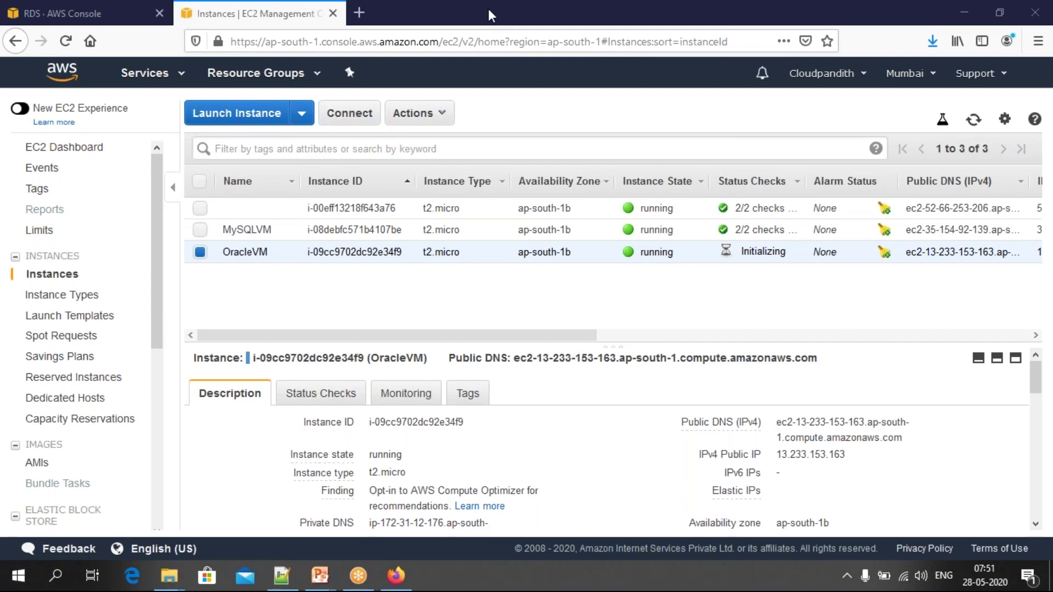
Step: Set the Remote Desktop computer address to 13.233.153.163 and attempt a connection
key("ctrl+a")
key("ctrl+v")
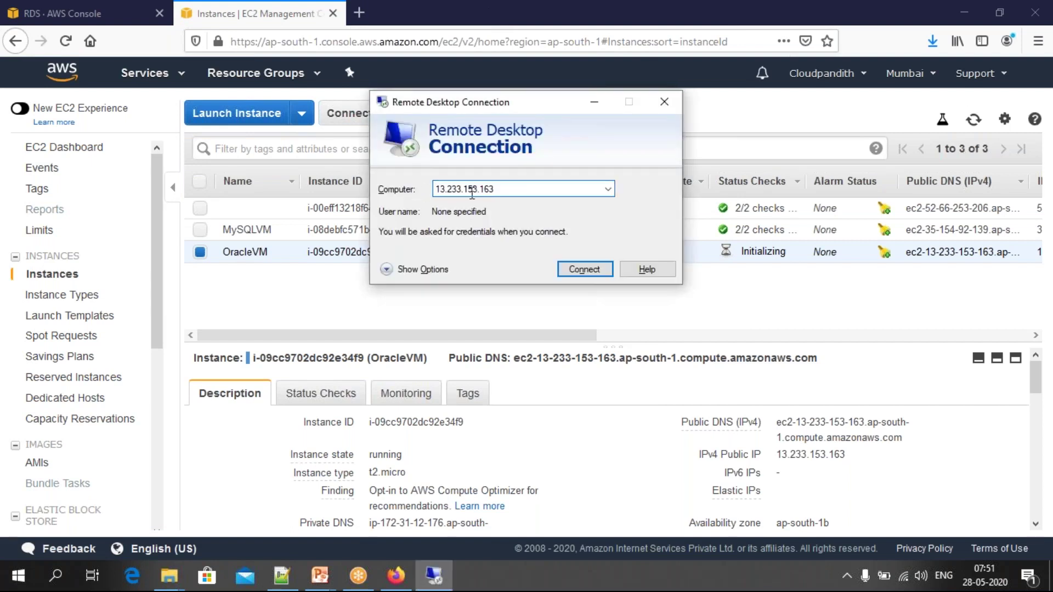
left_click(590, 271)
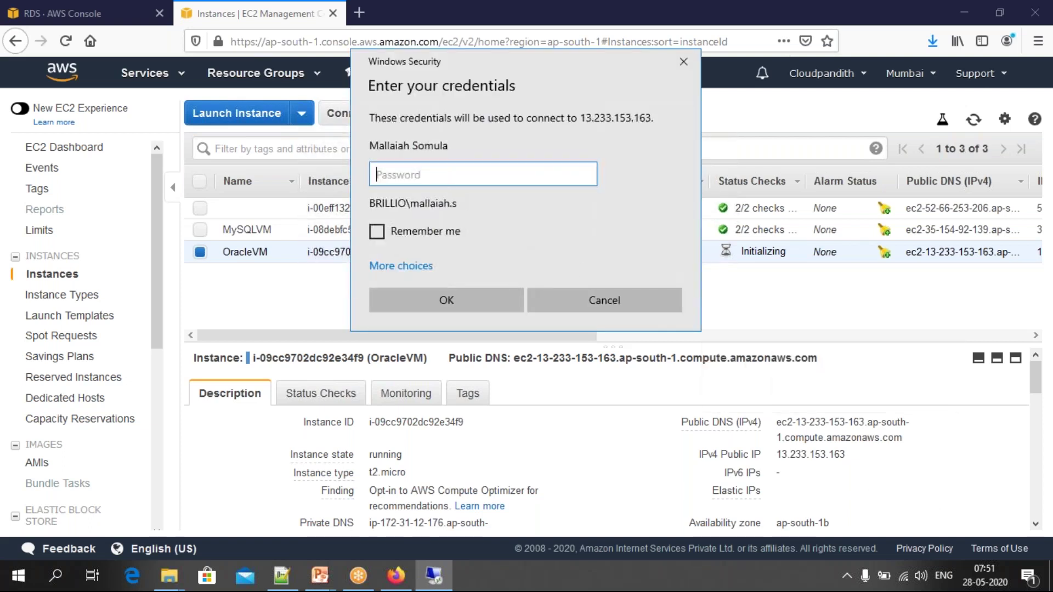
left_click(647, 298)
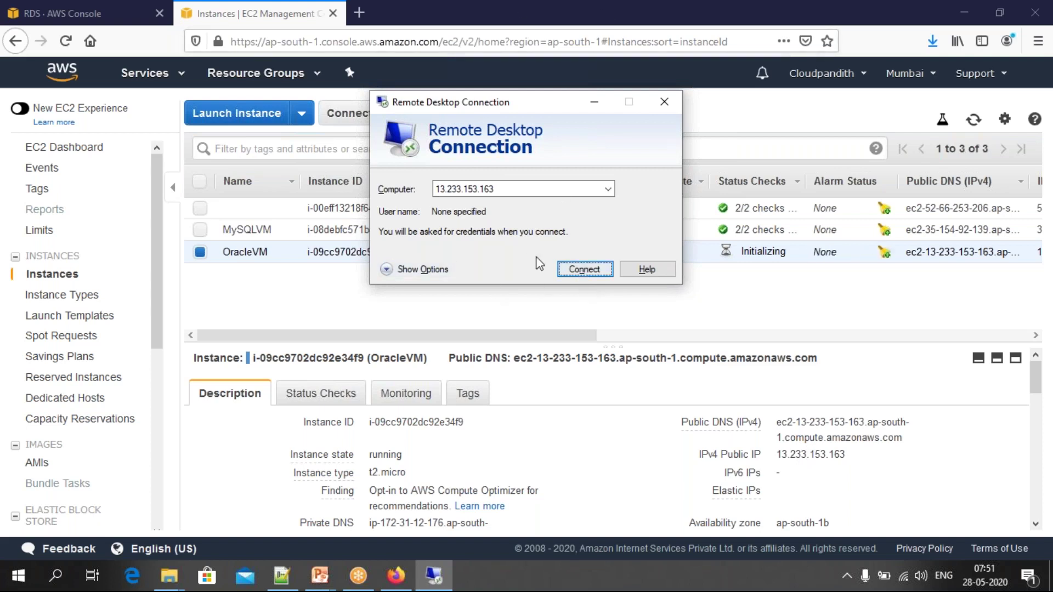
left_click(488, 15)
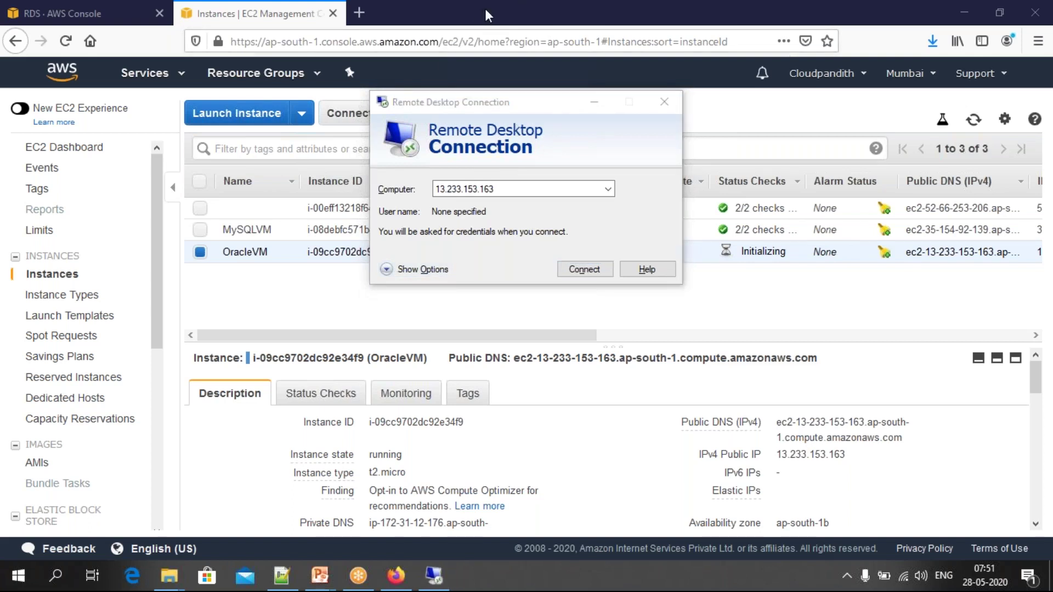
Step: Show the connection options and clear the IP wrongly pasted into User name
left_click(386, 269)
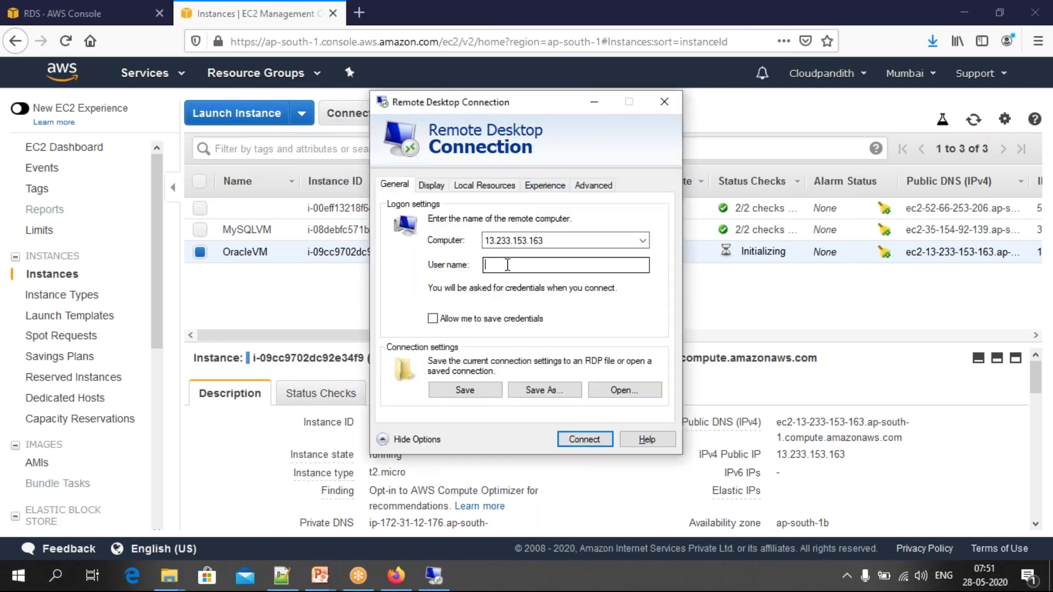
left_click(547, 240)
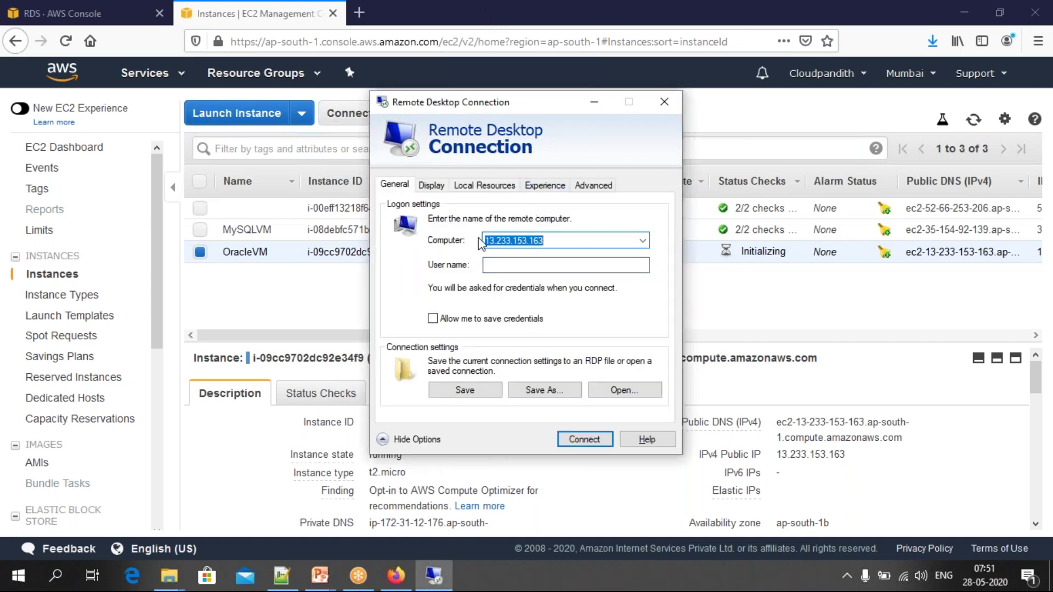
left_click(493, 263)
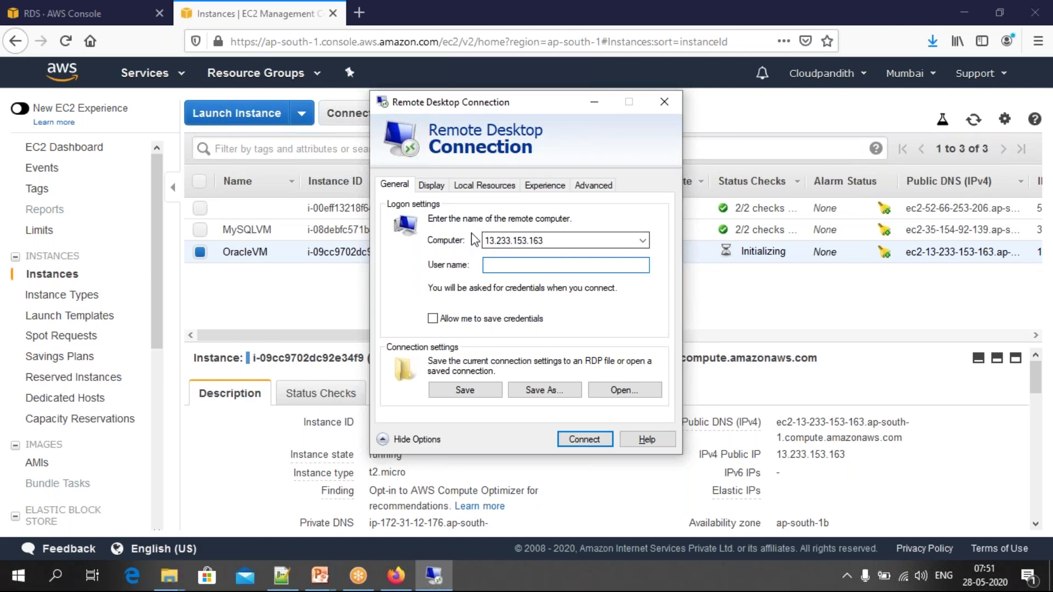
key("ctrl+v")
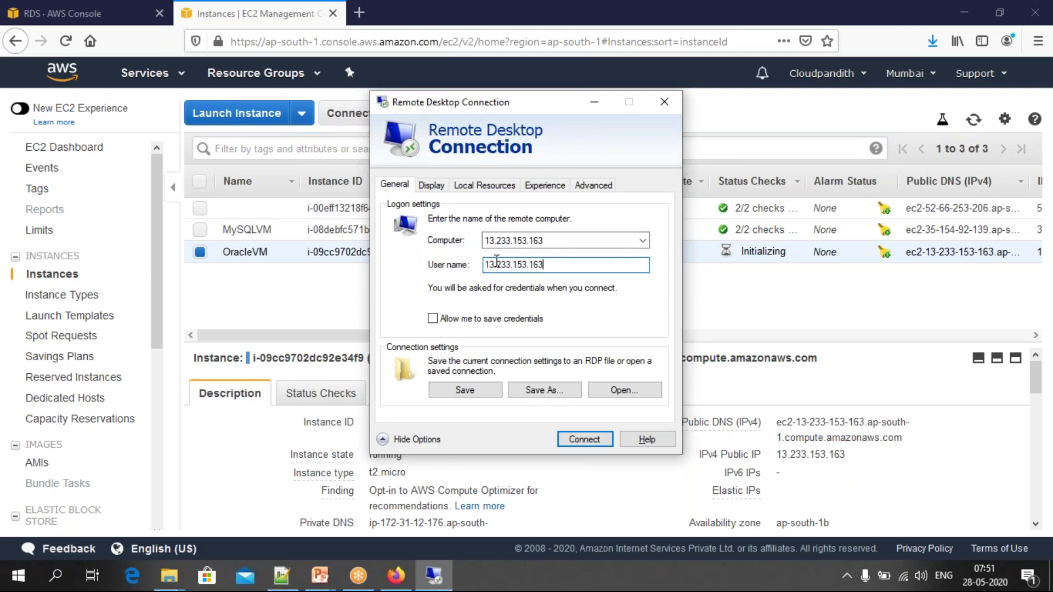
left_click_drag(559, 269, 466, 259)
key("BackSpace")
Step: Enter Administrator as User name, connect, and open EC2's Get Password page for OracleVM
left_click(328, 272)
left_click(349, 115)
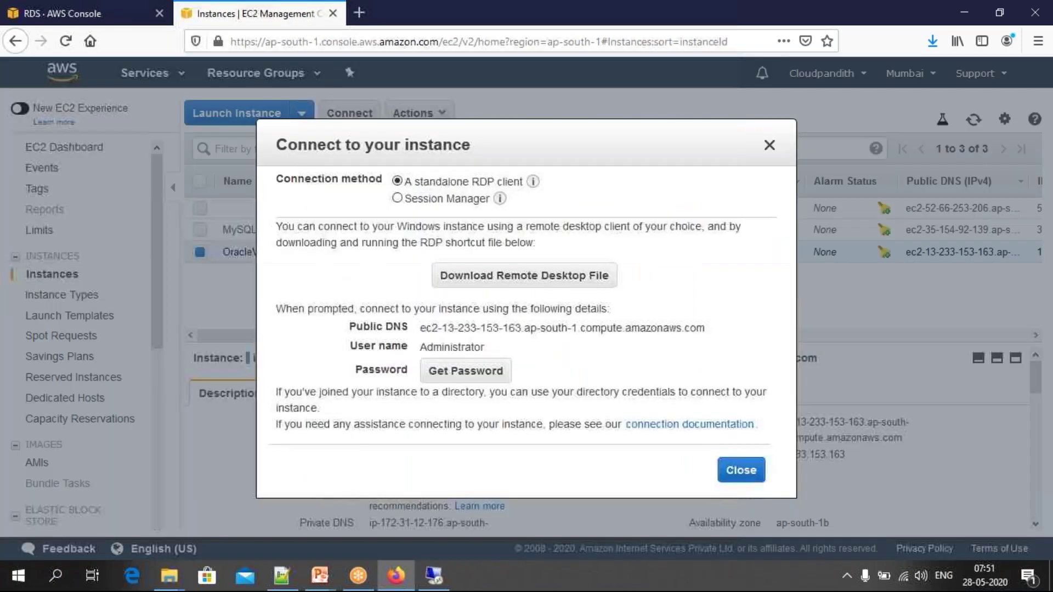
double_click(458, 348)
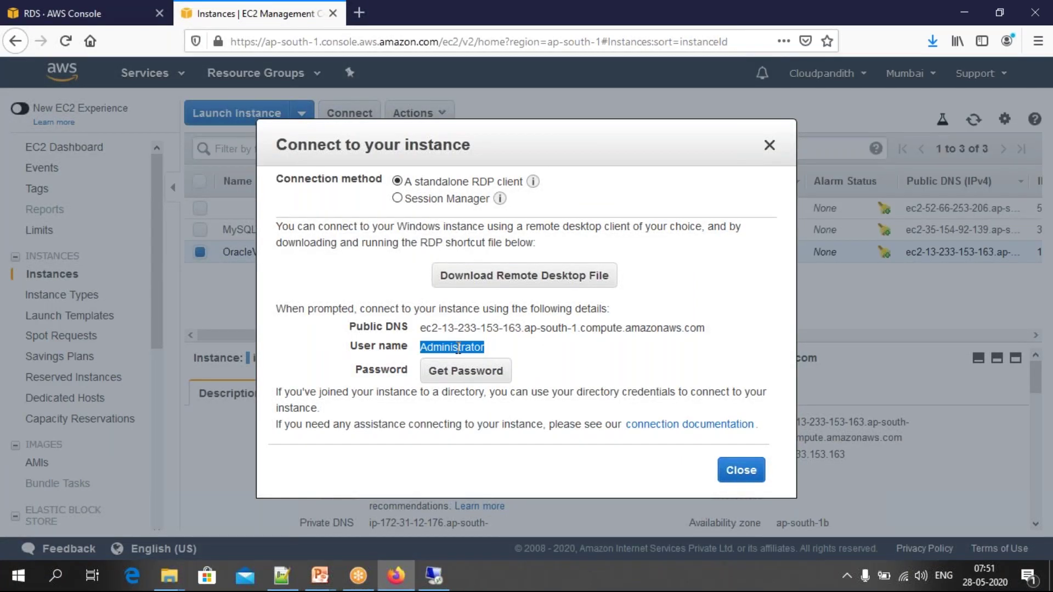
key("ctrl+c")
key("alt+Tab")
key("ctrl+v")
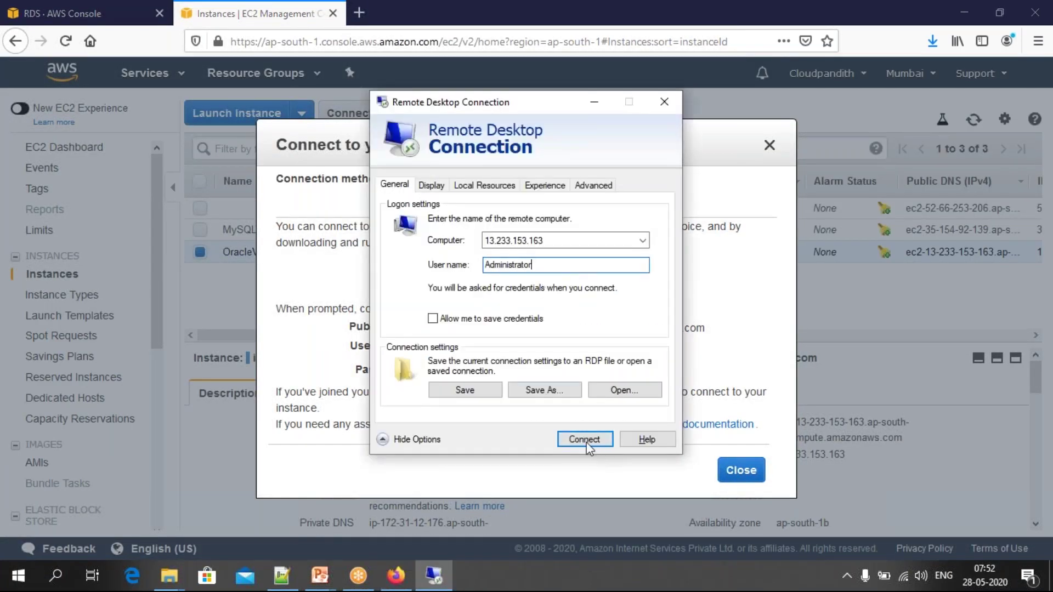
left_click(585, 439)
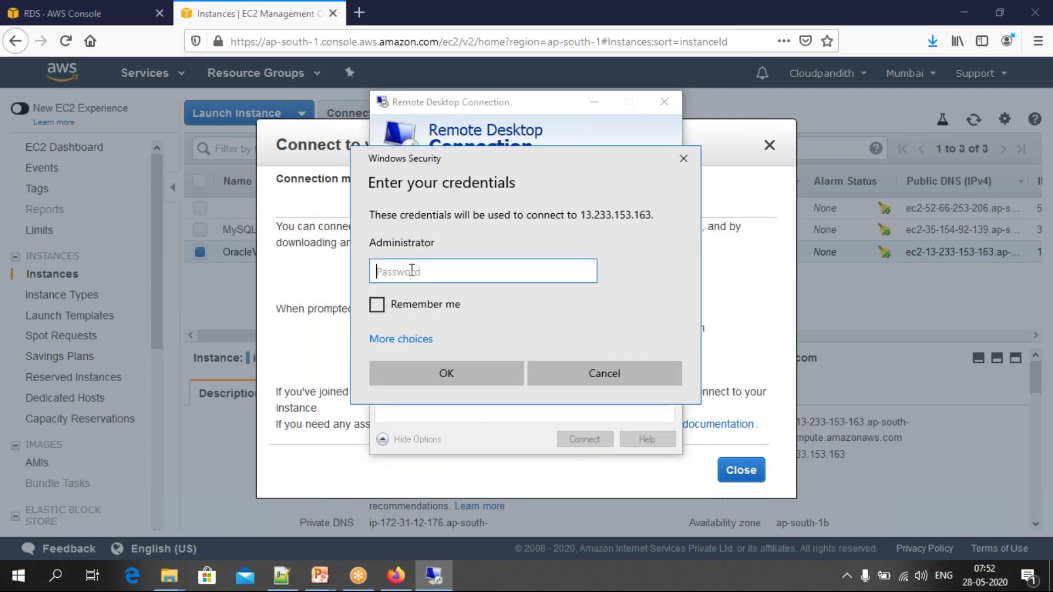
left_click(232, 284)
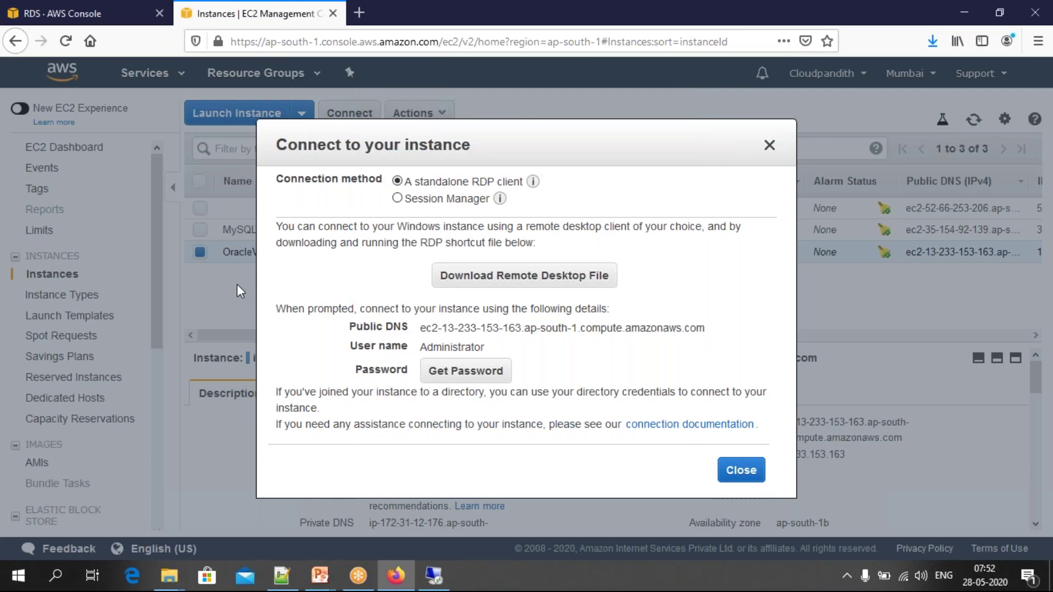
left_click(446, 373)
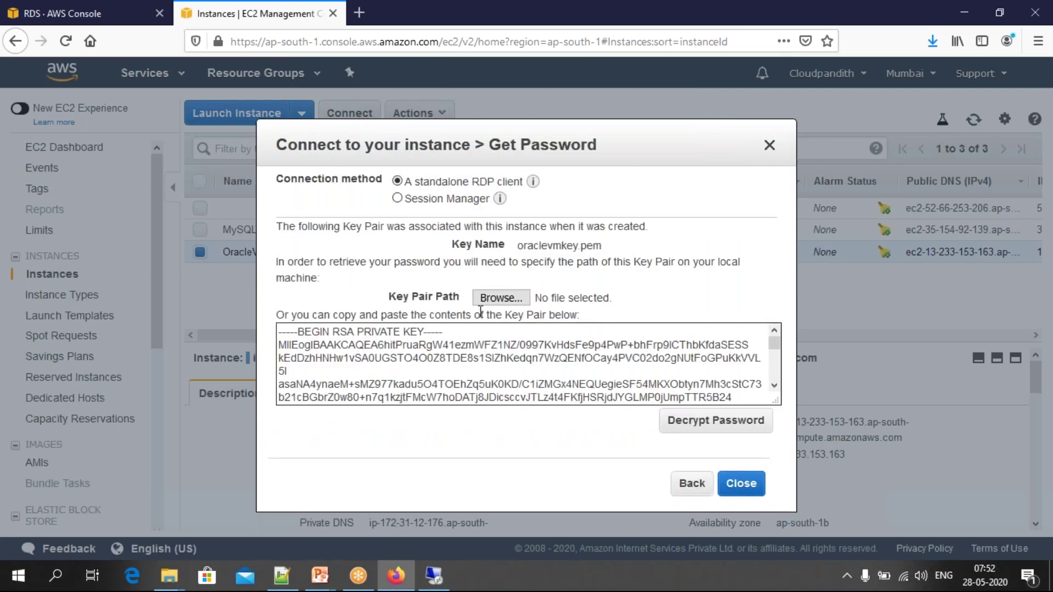
Step: Decrypt the Administrator password with oraclevmkey.pem, copy it, and submit it in the credentials prompt
left_click(501, 297)
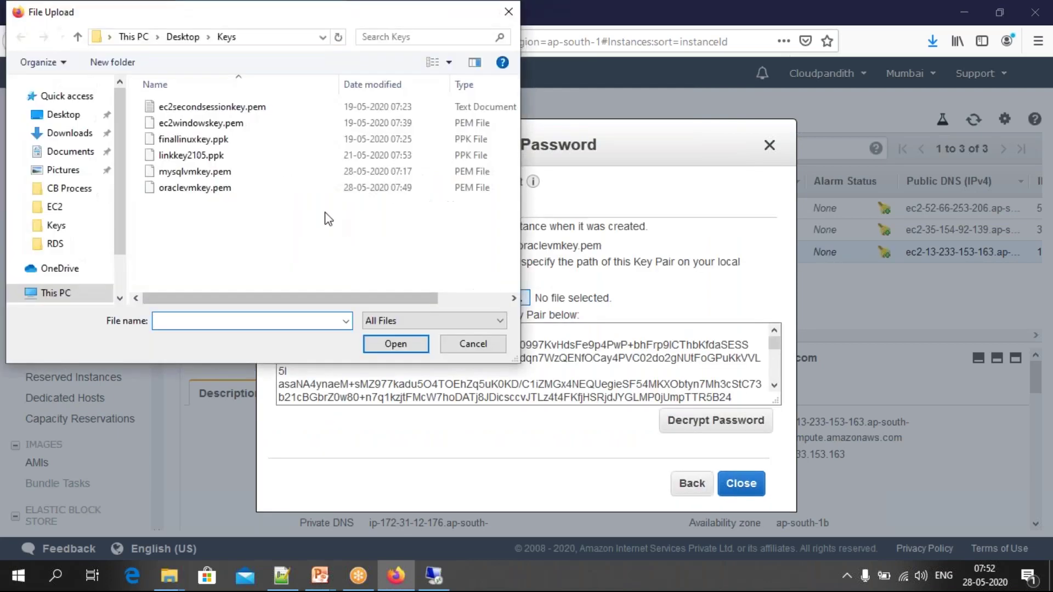
left_click(238, 192)
left_click(408, 344)
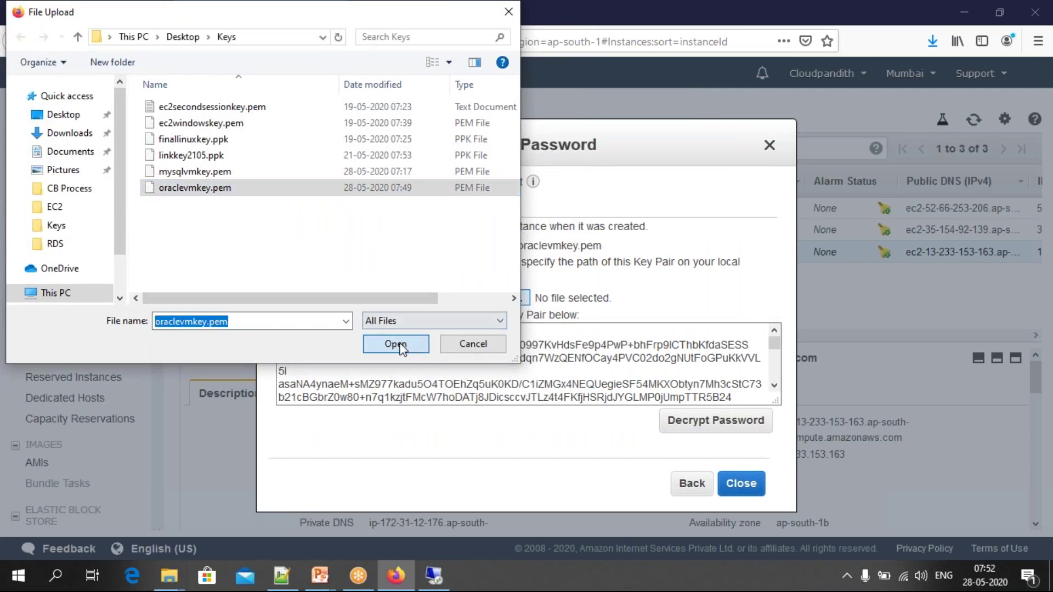
left_click(705, 424)
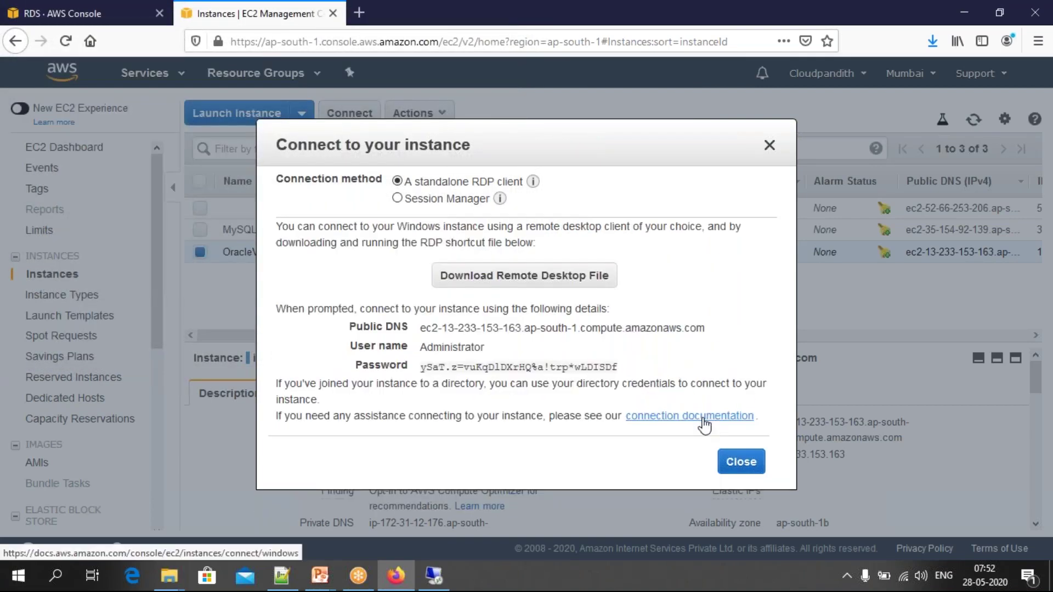
left_click(625, 367)
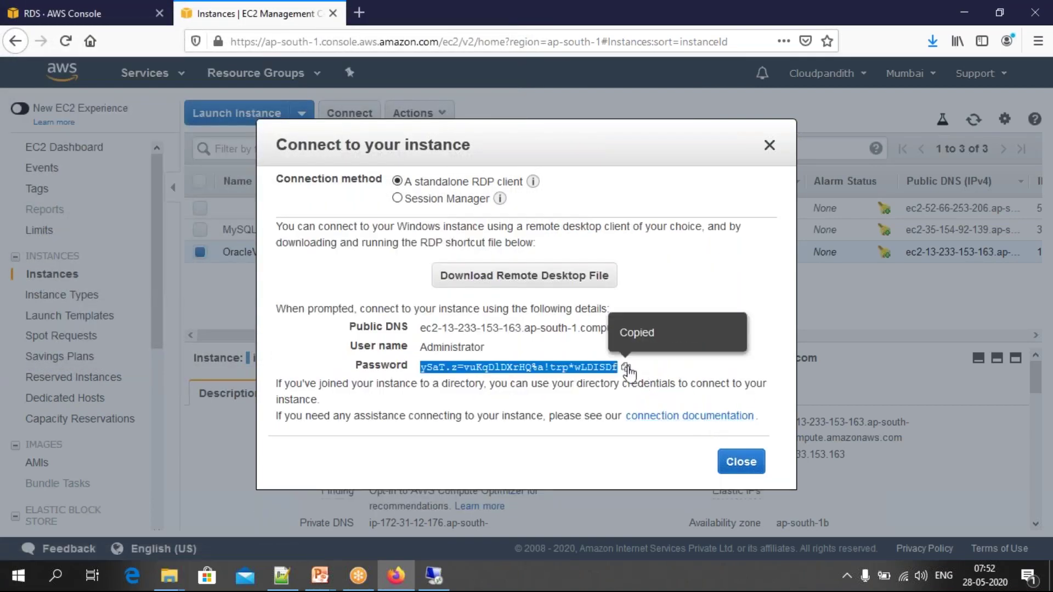
key("ctrl+v")
left_click(449, 378)
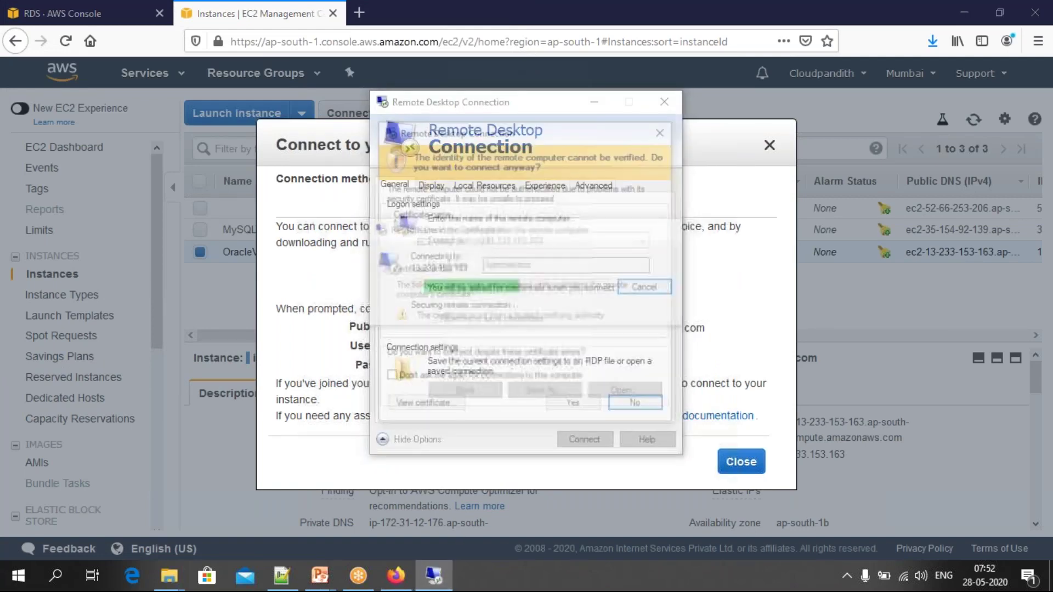
Step: Accept the unverified certificate for 13.233.153.163 to reach the remote Windows Server desktop
left_click(574, 406)
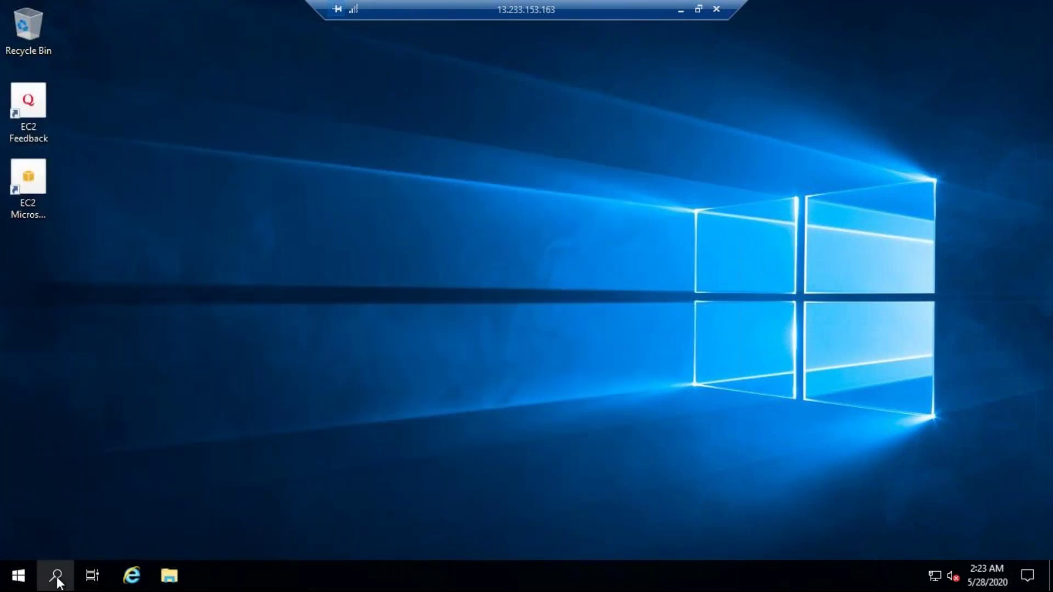
Step: Launch Server Manager from search on the remote server, dismissing the Windows Admin Center suggestion
left_click(56, 575)
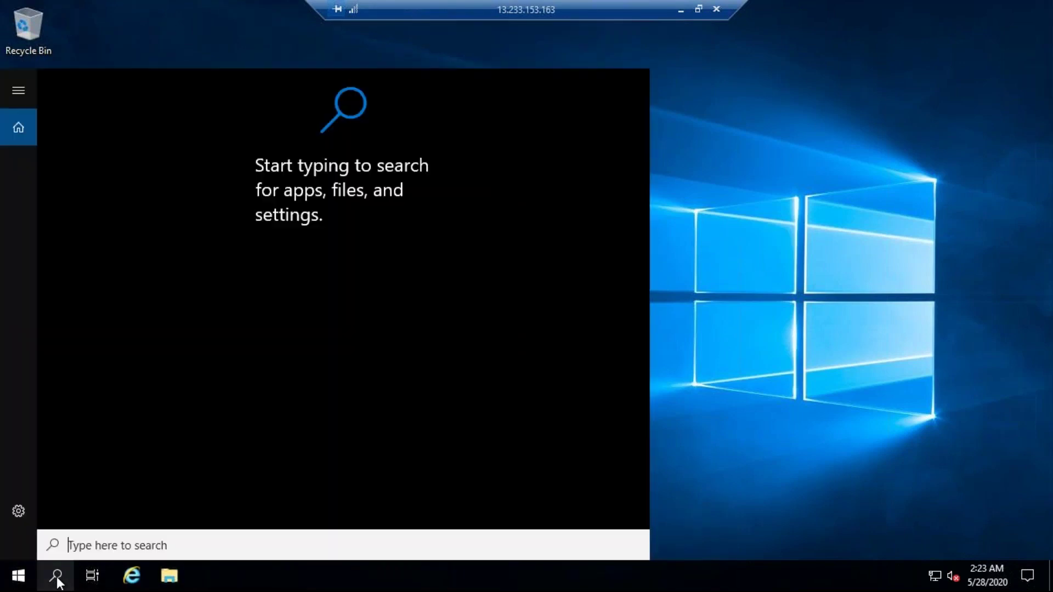
type("erver mana")
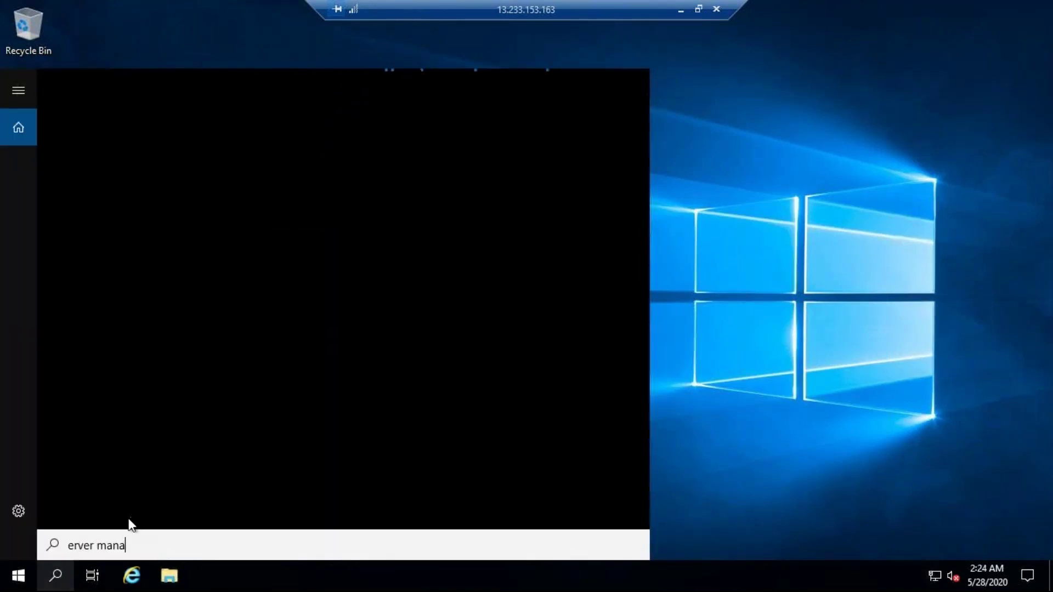
left_click(68, 545)
type("s")
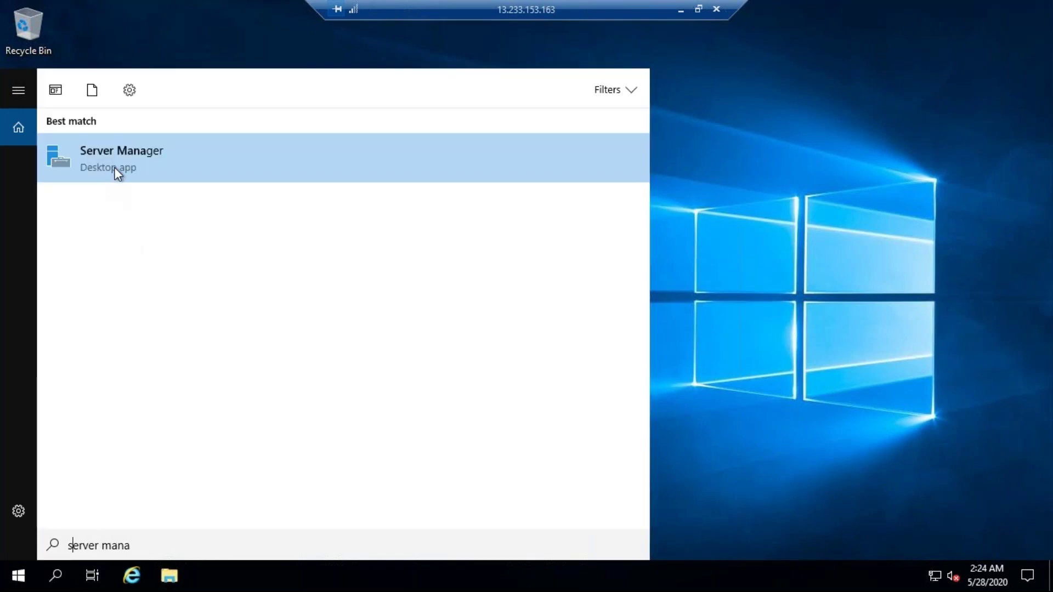
left_click(114, 167)
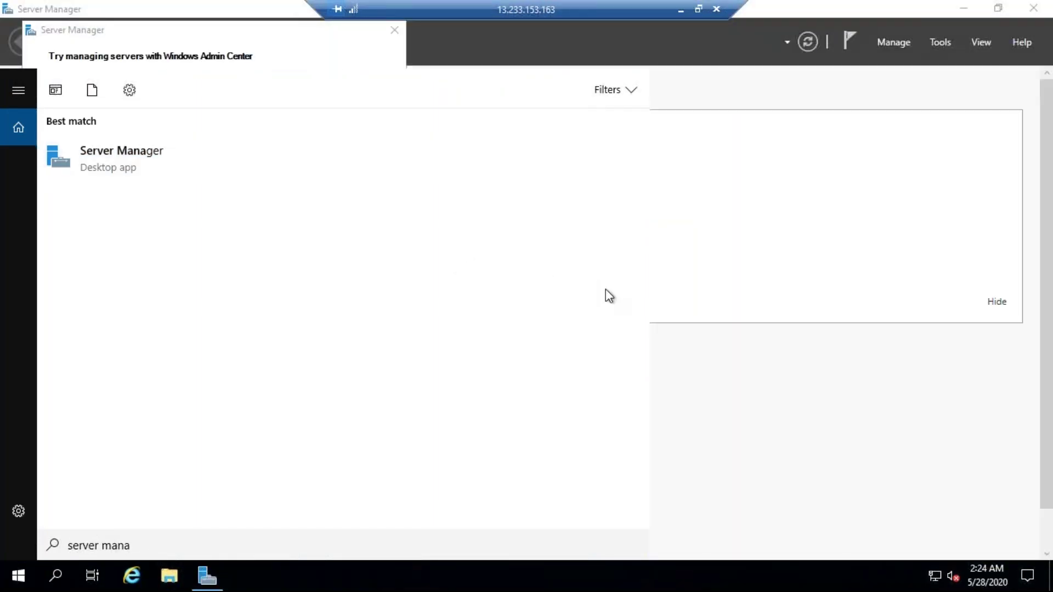
left_click(772, 269)
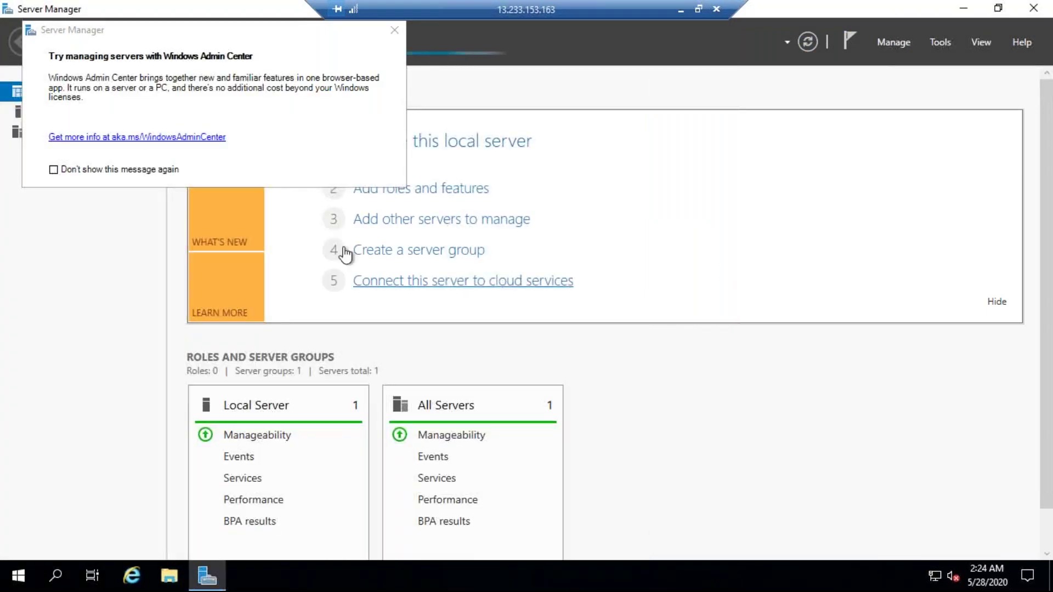
left_click(394, 30)
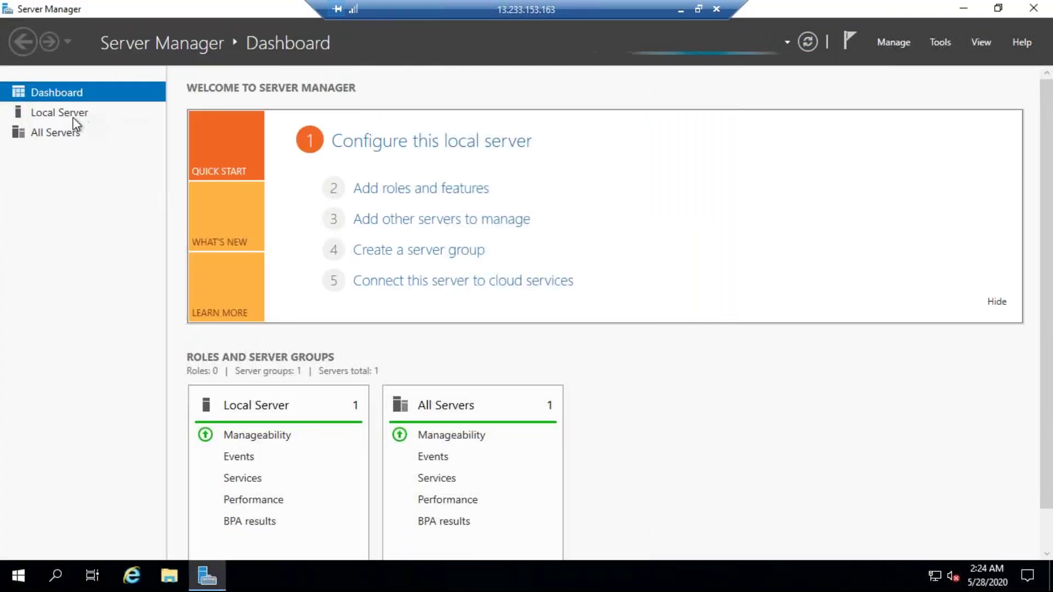
Step: Turn IE Enhanced Security Configuration off for Administrators under Local Server, then close Server Manager
left_click(48, 114)
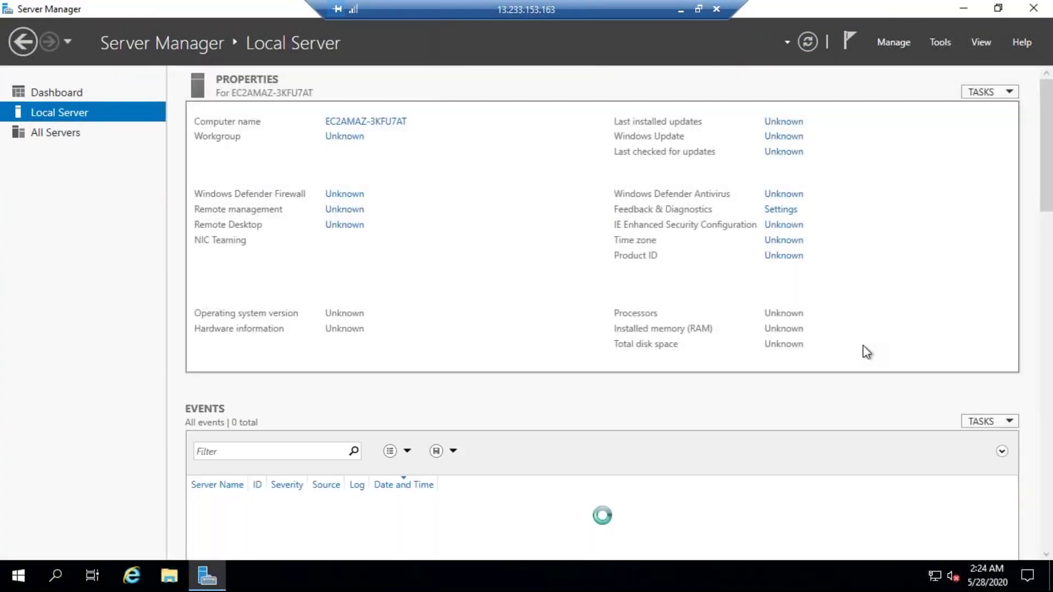
left_click(783, 224)
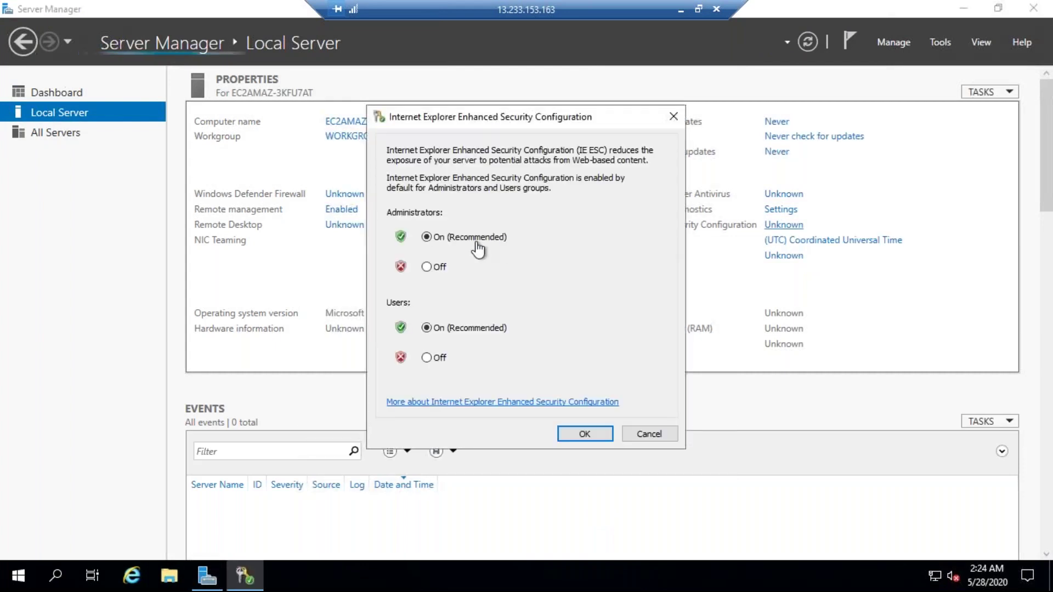
left_click(426, 267)
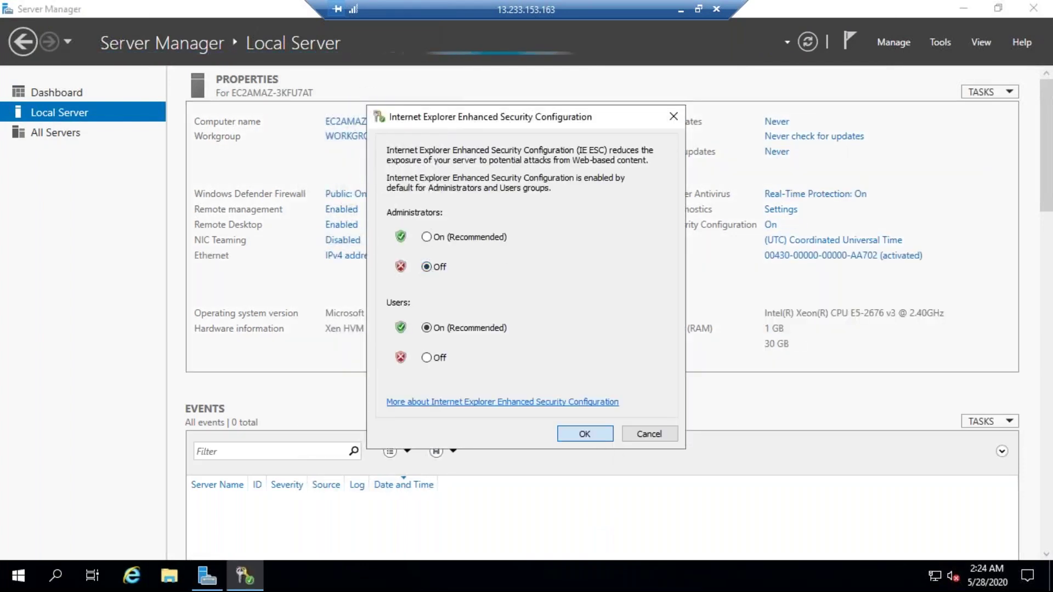
key("Return")
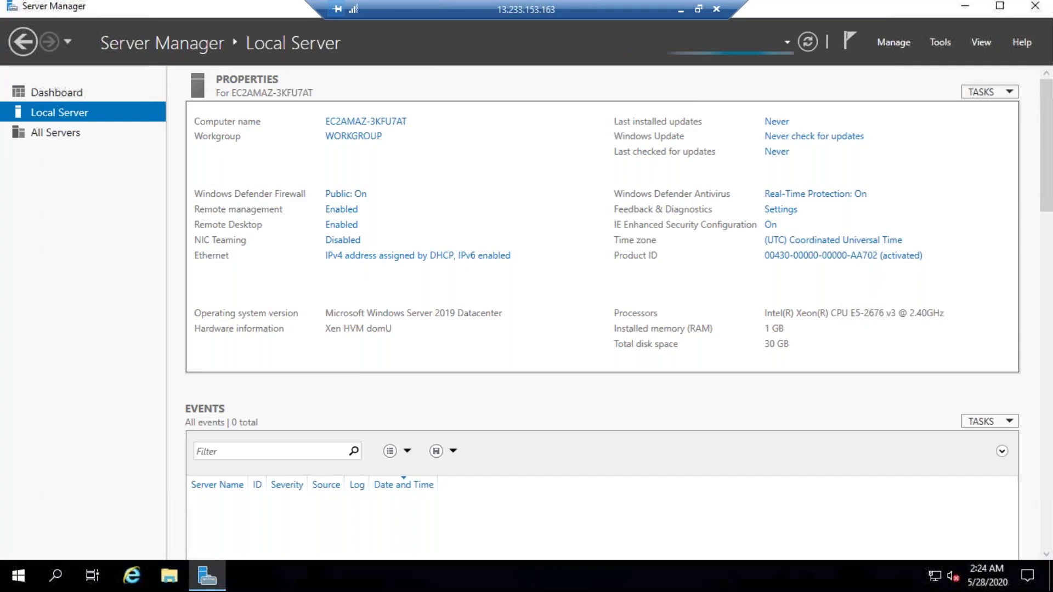
key("super+Down")
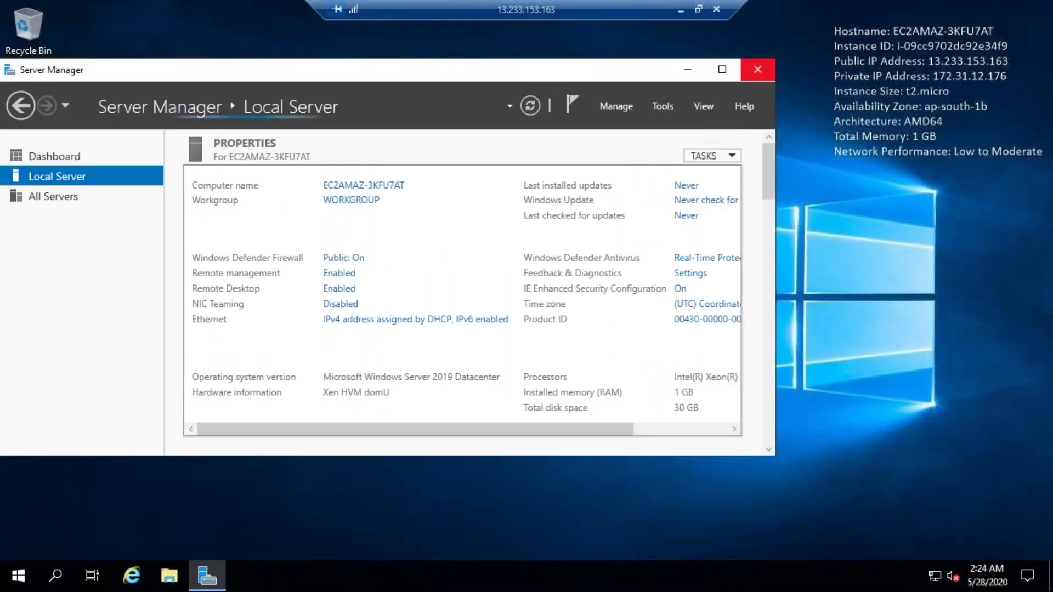
key("alt+F4")
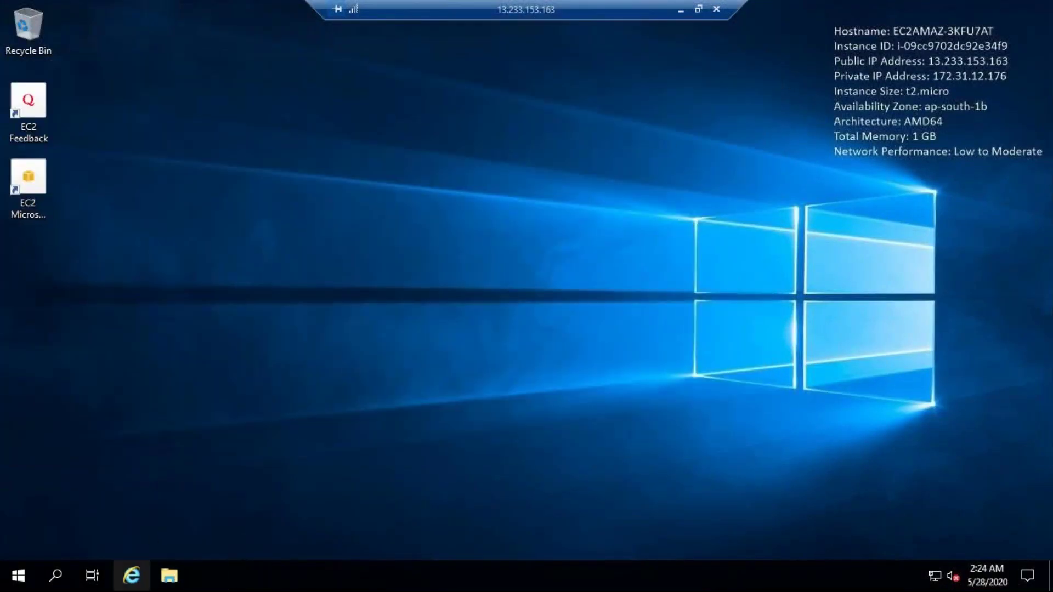
Step: Launch Internet Explorer remotely and select the SQL Developer download URL on line 13 of sample.csv locally
left_click(132, 575)
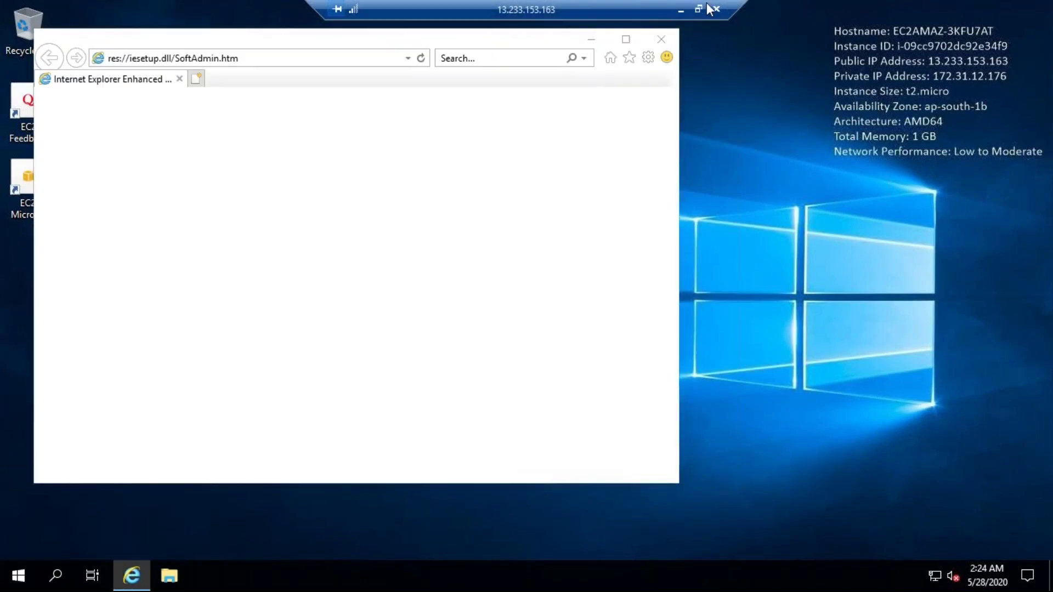
left_click(682, 9)
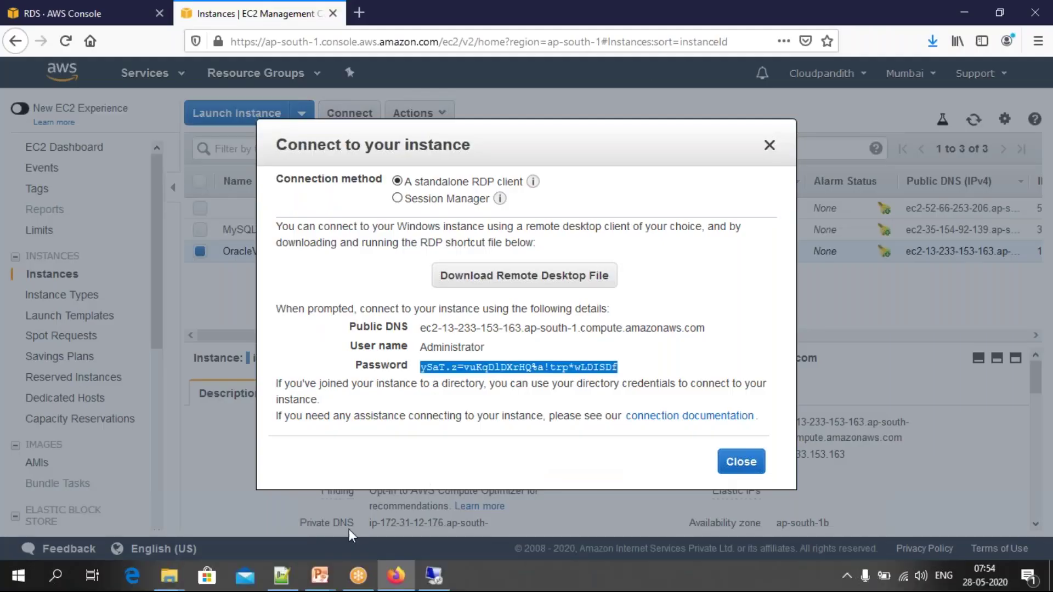
left_click(281, 585)
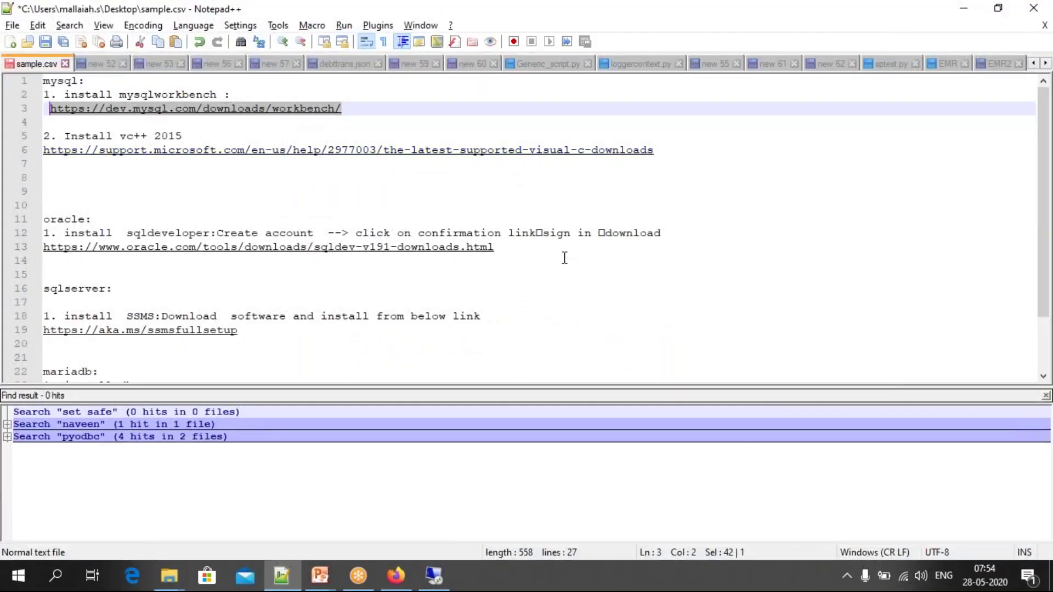
left_click_drag(510, 254, 42, 247)
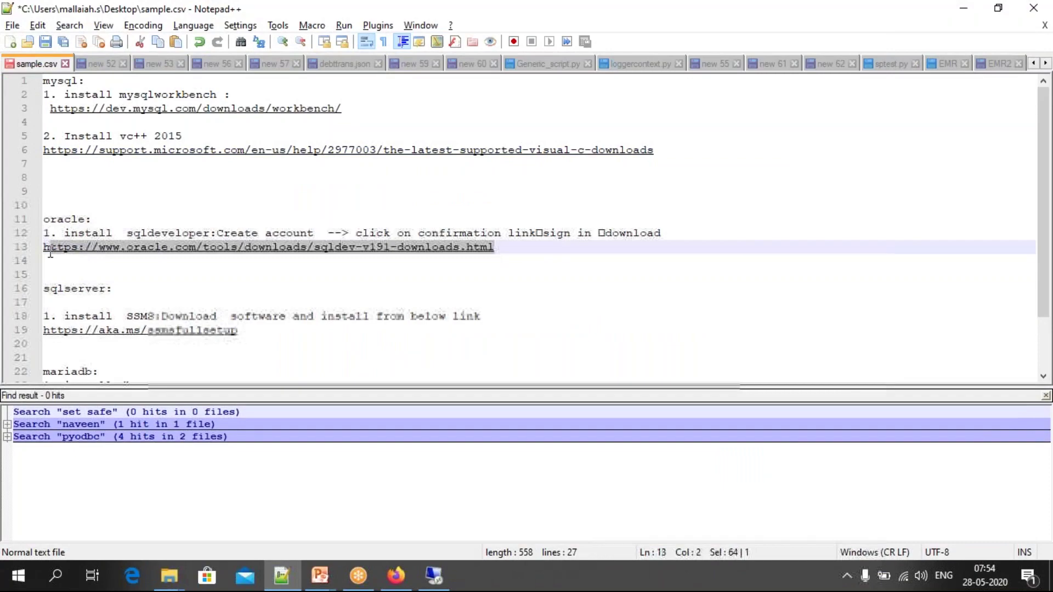
Step: Postpone the Internet Explorer 11 setup prompt and clear the address bar
left_click(433, 576)
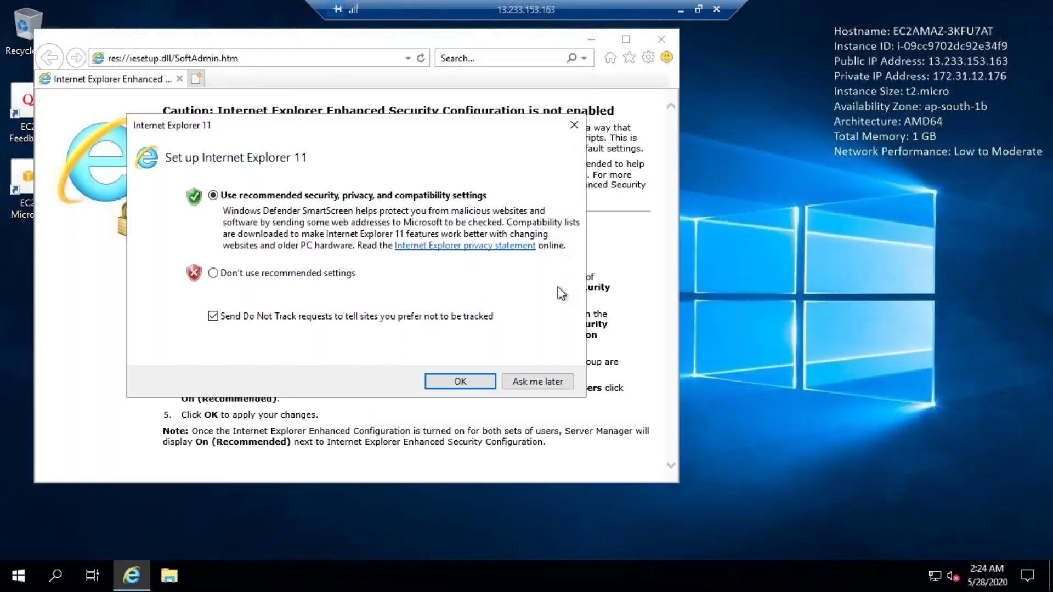
left_click(548, 380)
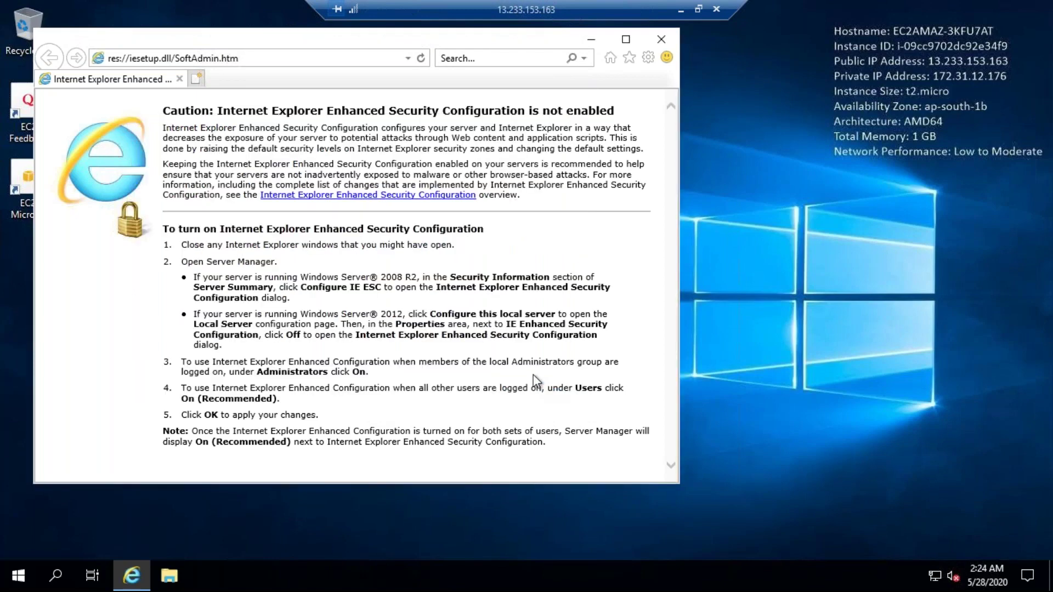
key("BackSpace")
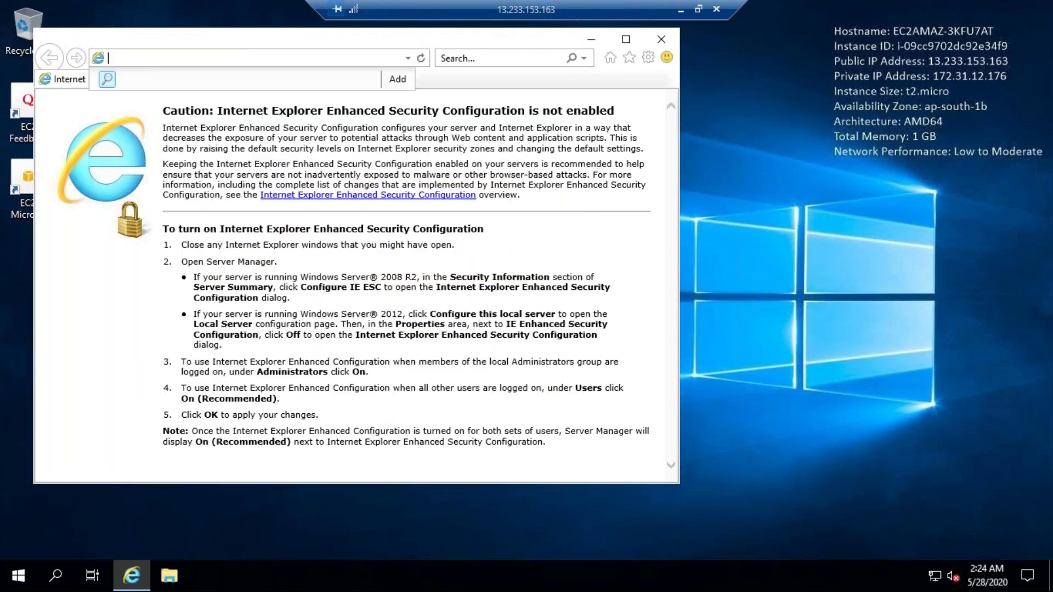
Step: Load the sqldev-v191-downloads page in a maximized Internet Explorer
key("ctrl+v")
key("Return")
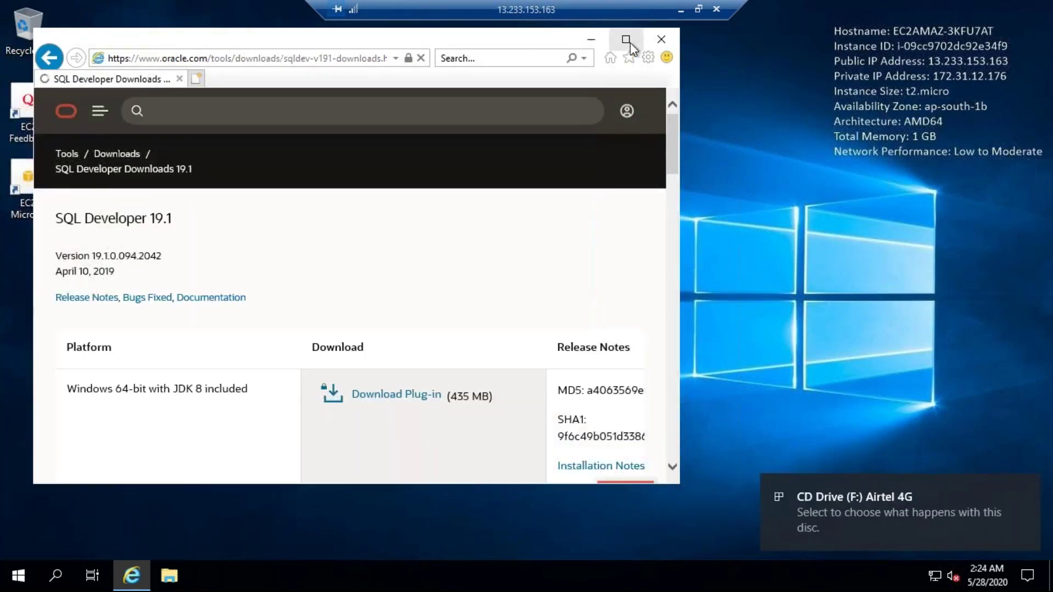
left_click(628, 41)
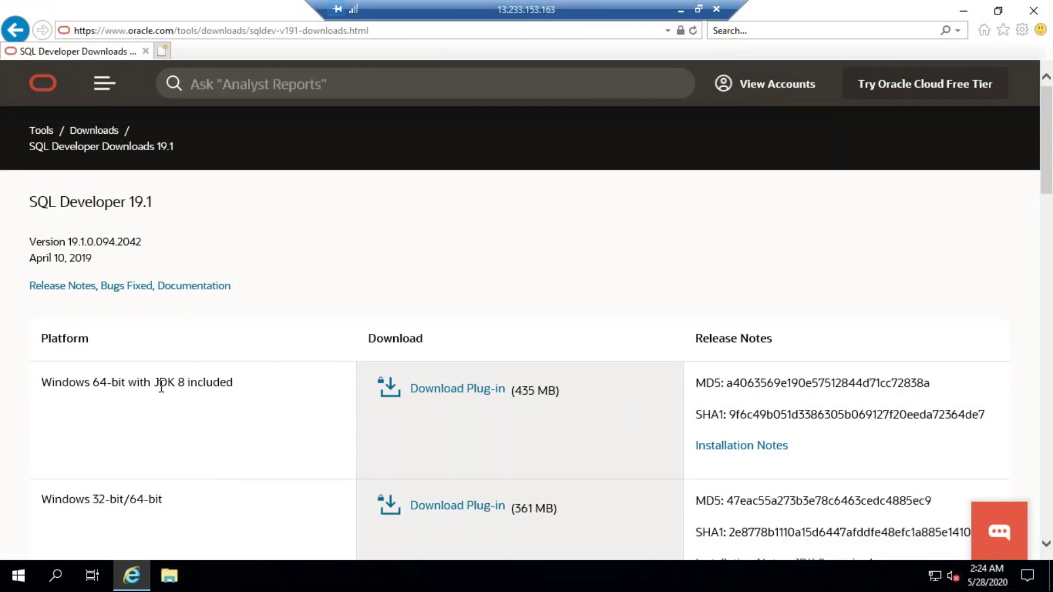
Step: Request the Windows 64-bit with JDK 8 package and accept the Oracle License Agreement
left_click_drag(158, 381, 188, 382)
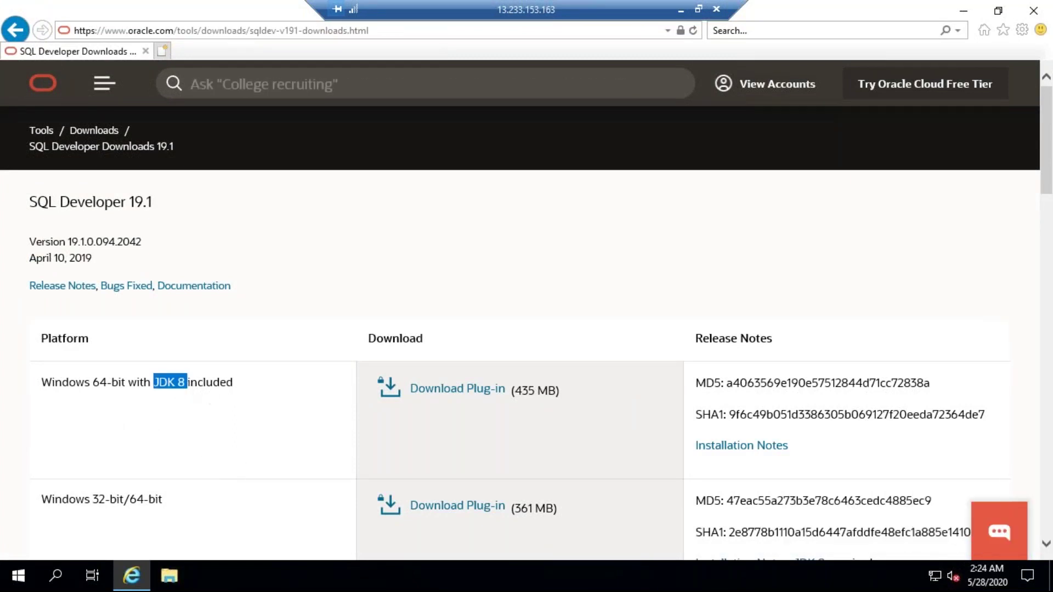
left_click(188, 383)
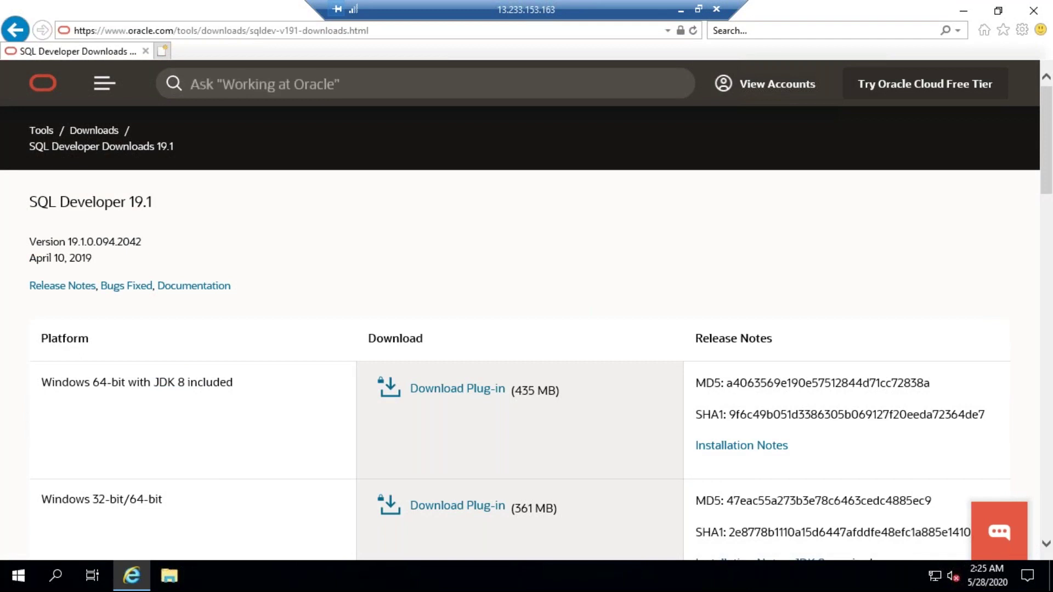
triple_click(82, 382)
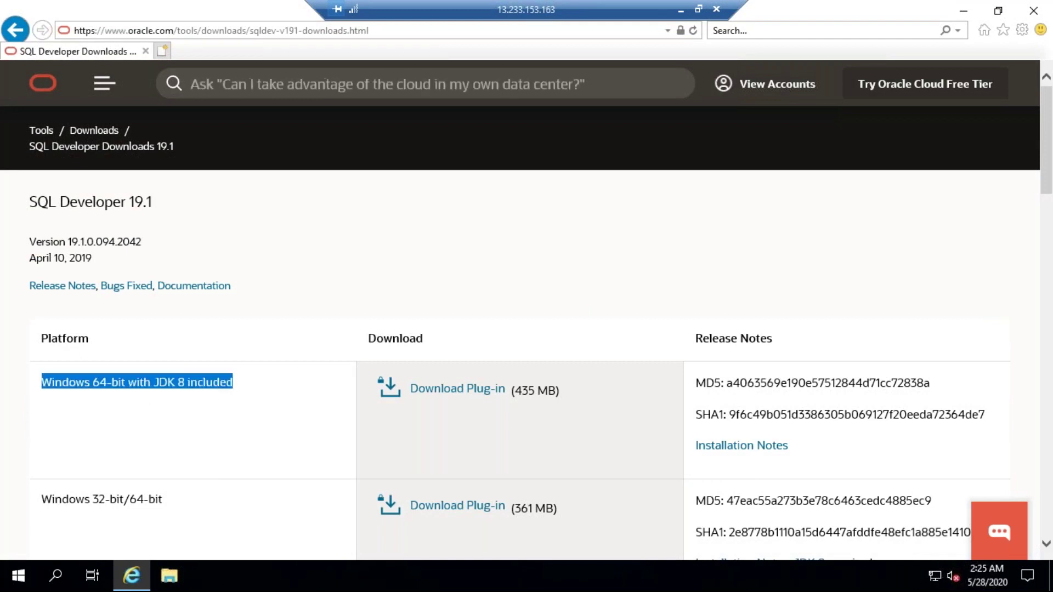
left_click(451, 390)
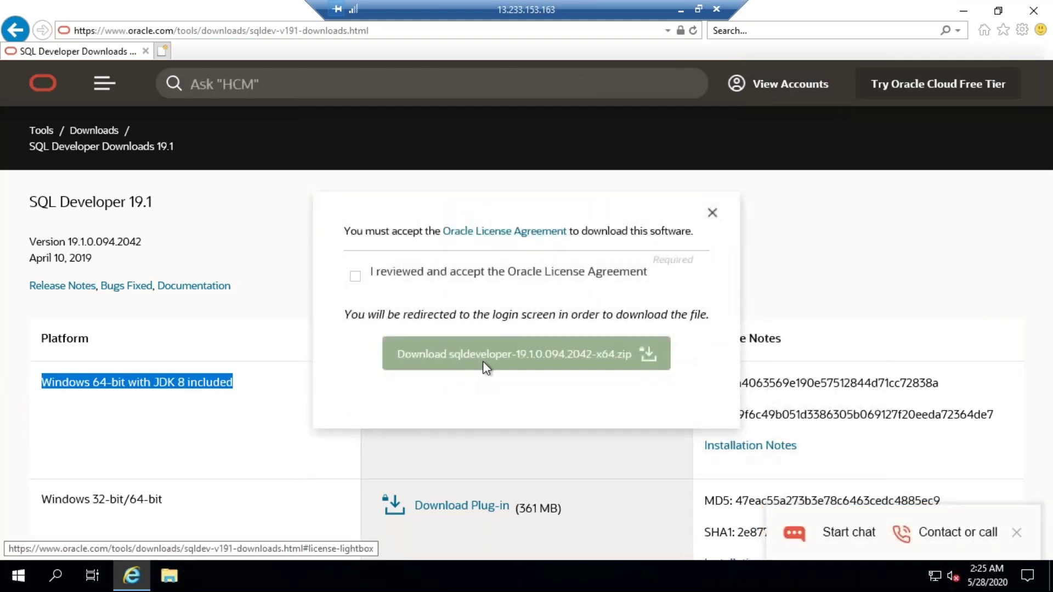
left_click(356, 276)
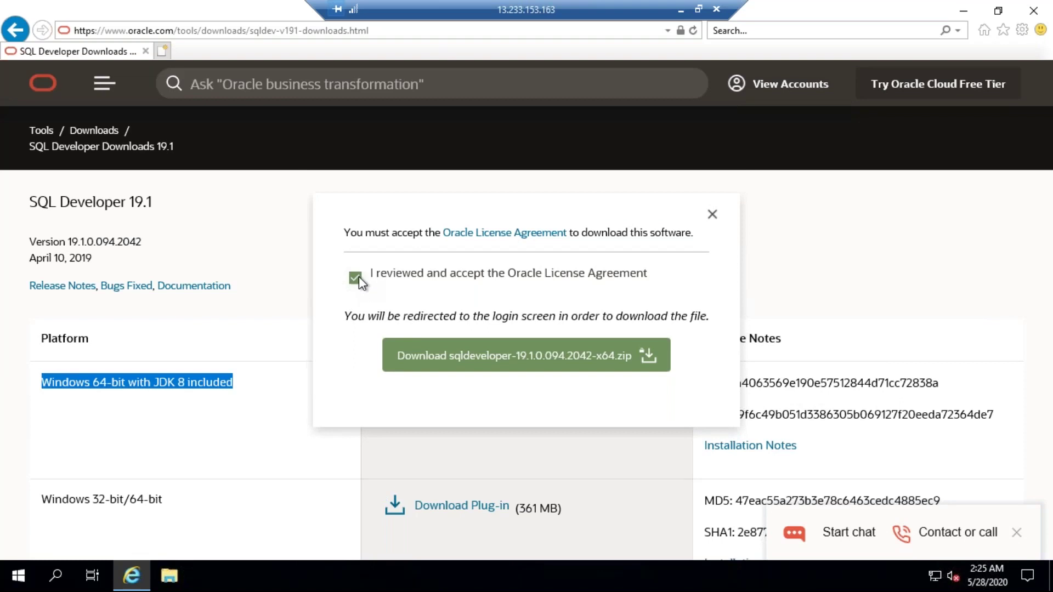
Step: Sign in with the Oracle account e-mail and password, then download and open sqldeveloper-19.1.0.094.2042-x64.zip
left_click(476, 357)
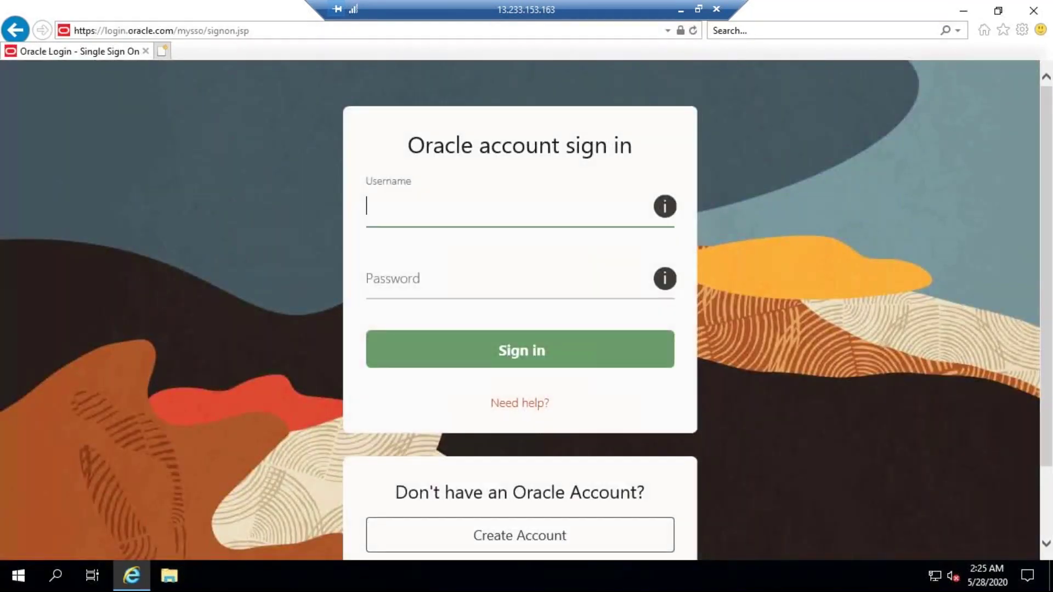
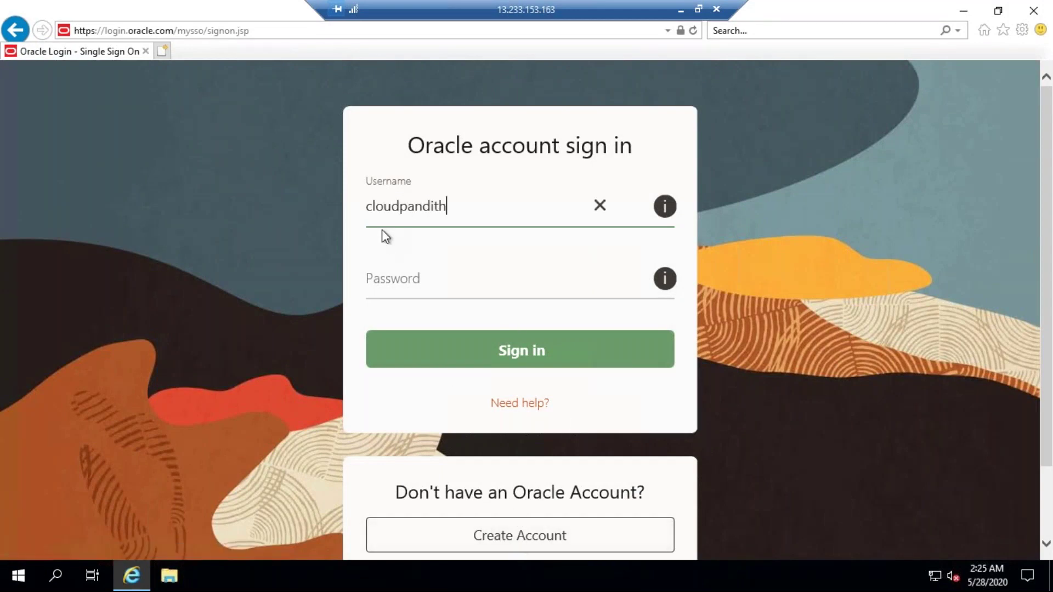
key("Tab")
type("************")
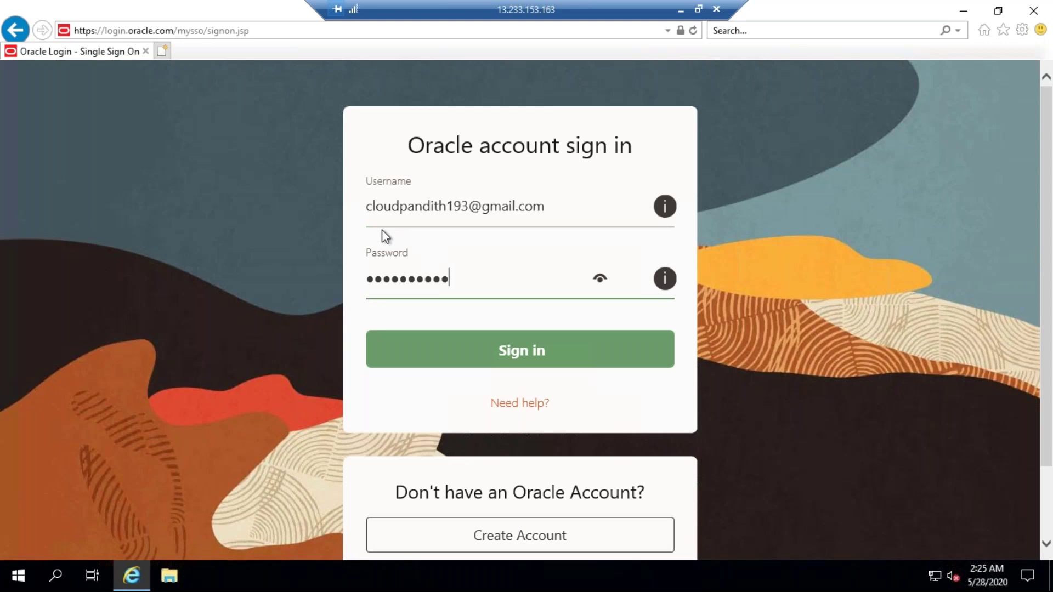
key("Return")
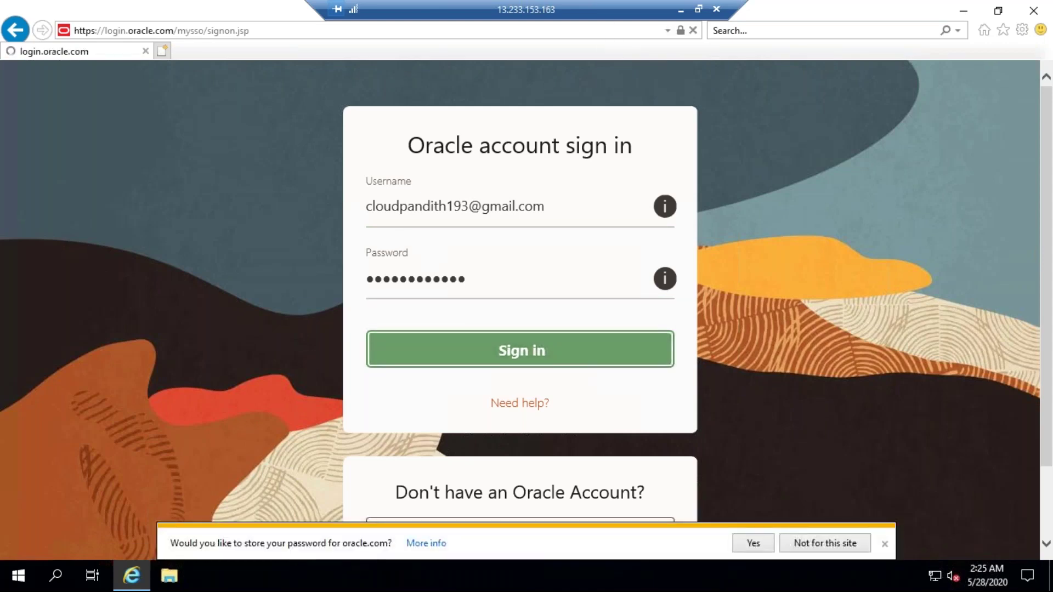
left_click(824, 542)
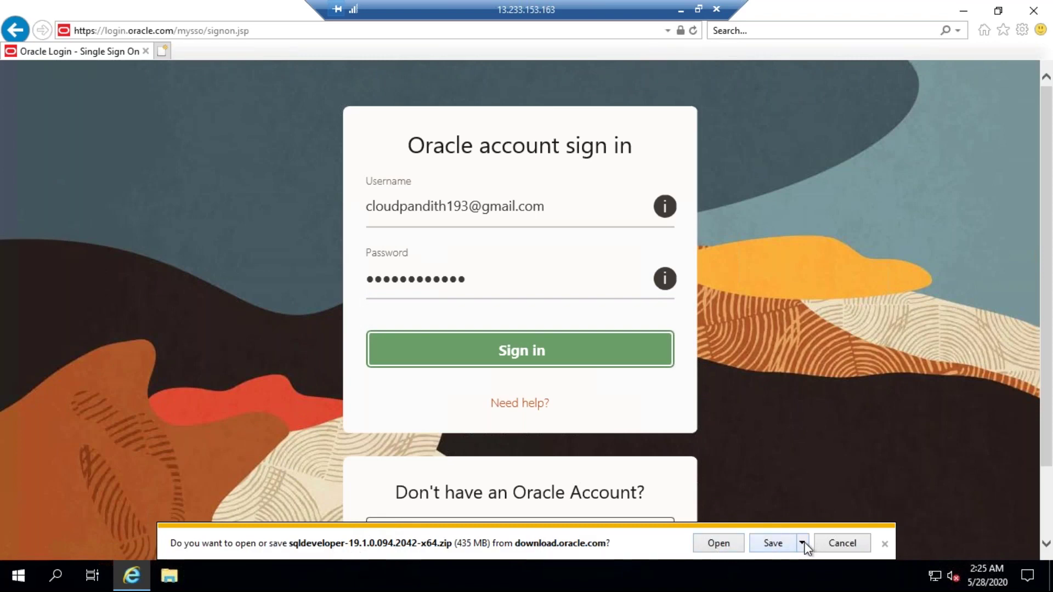
left_click(718, 543)
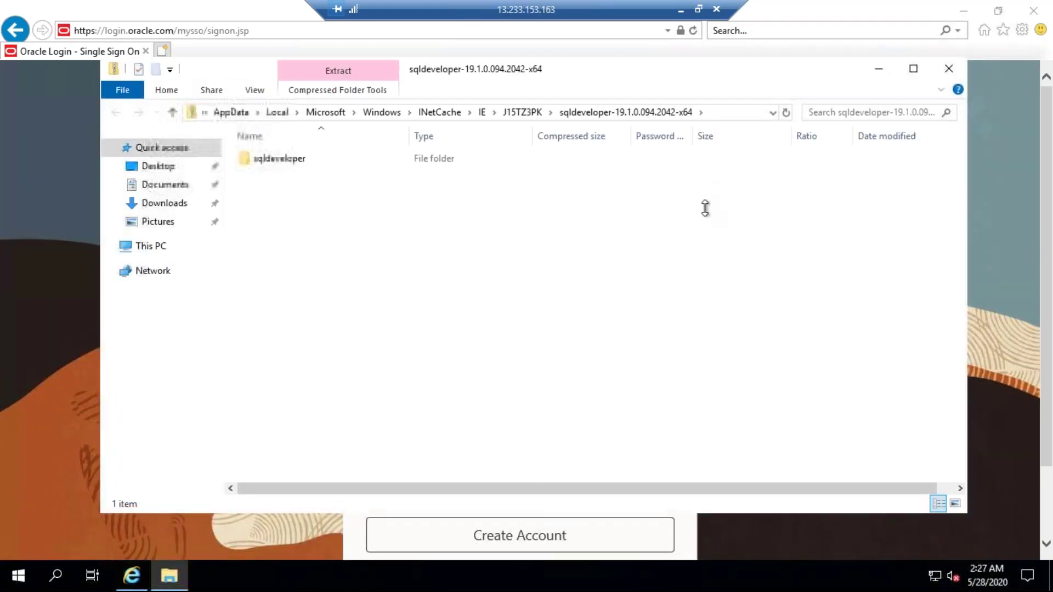
Step: Extract all 2,923 items of the zip into Documents\sqldeveloper-19.1.0.094.2042-x64
double_click(286, 160)
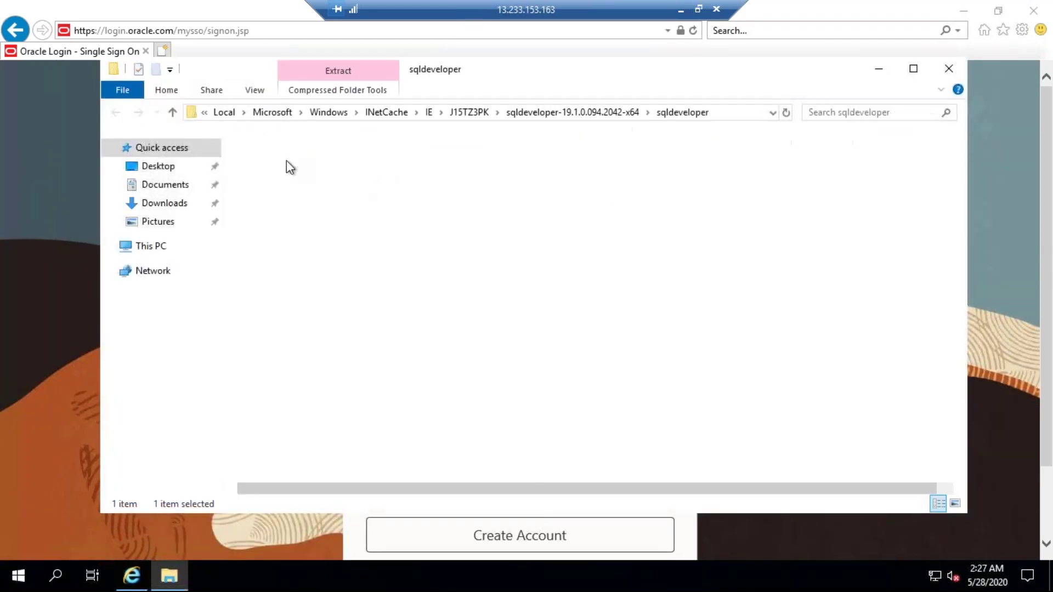
scroll(379, 314, "down", 2)
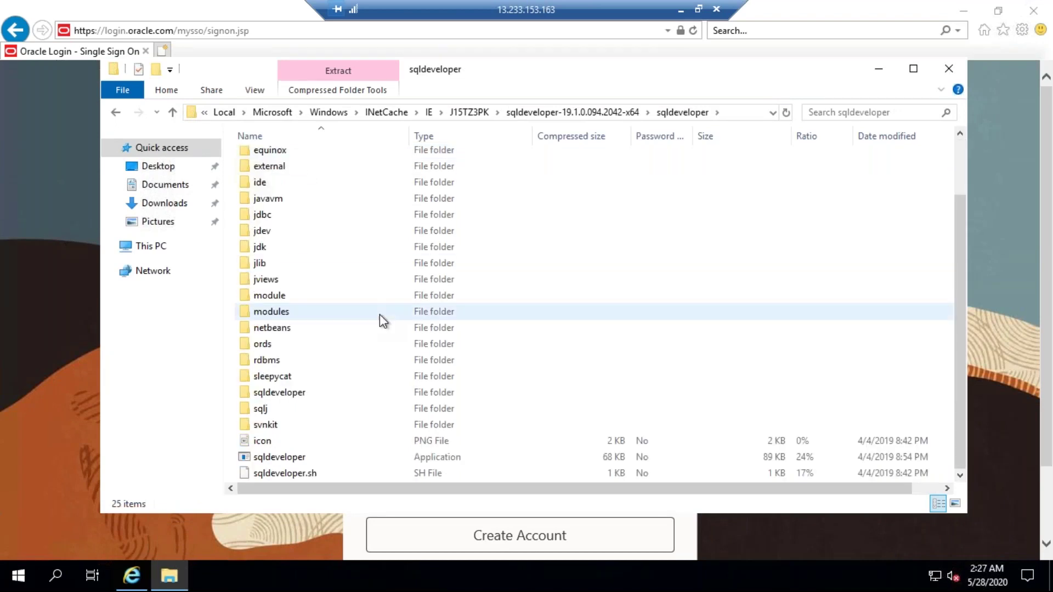
right_click(280, 457)
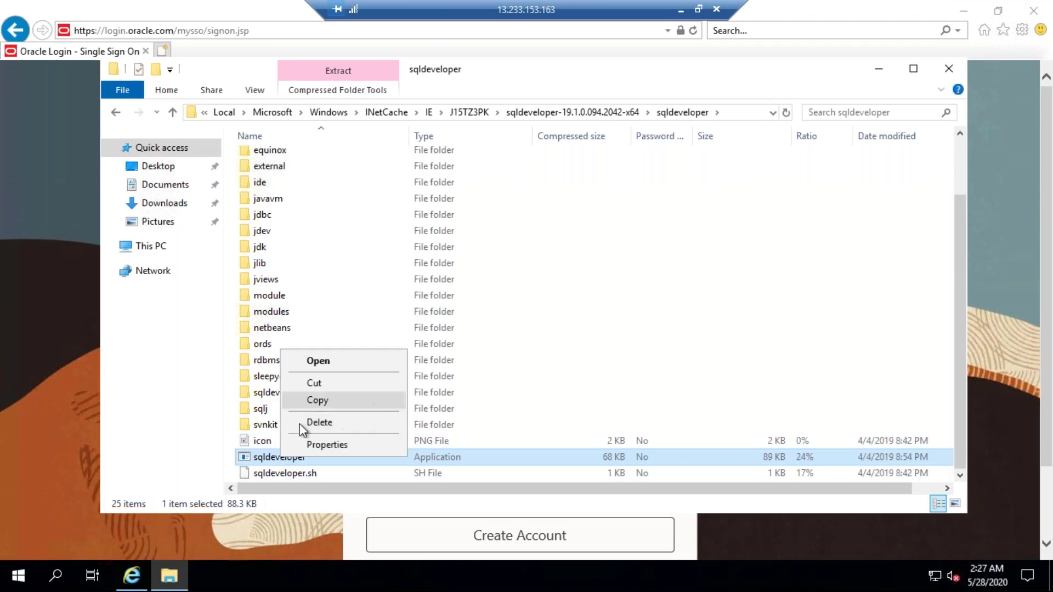
left_click(337, 361)
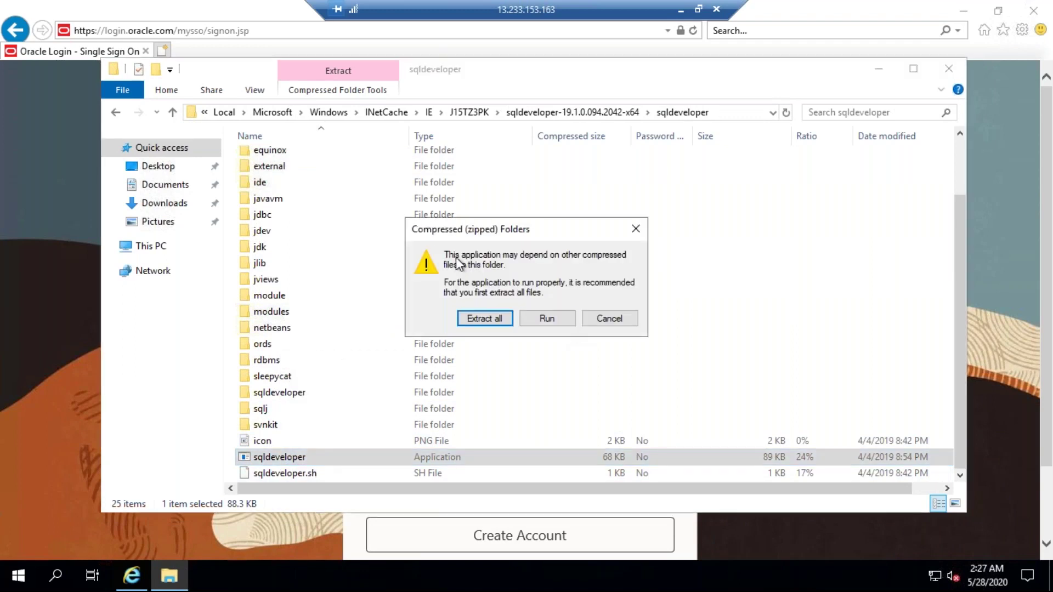
left_click(483, 318)
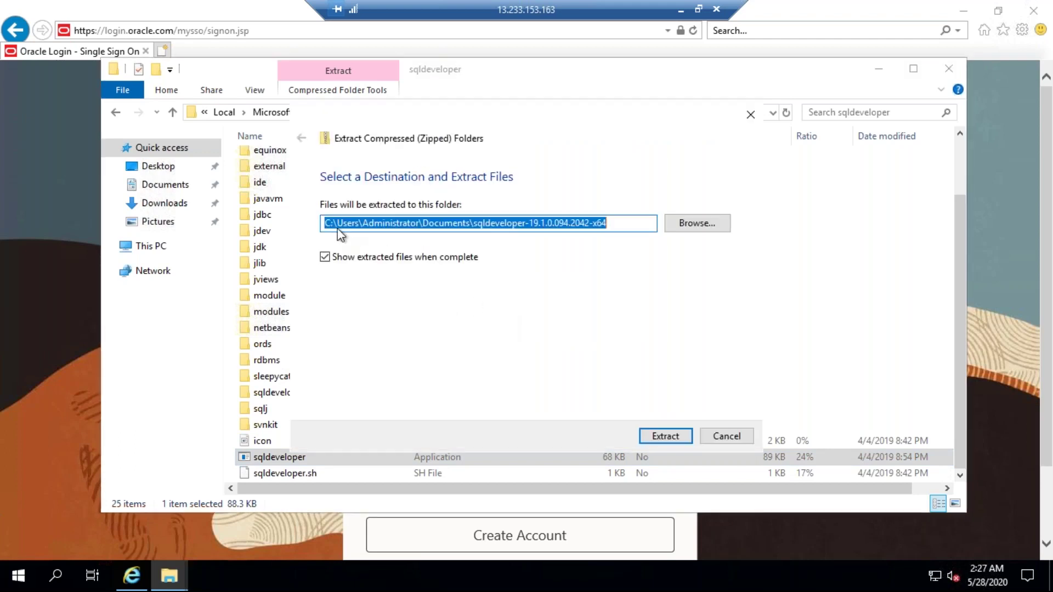
double_click(454, 224)
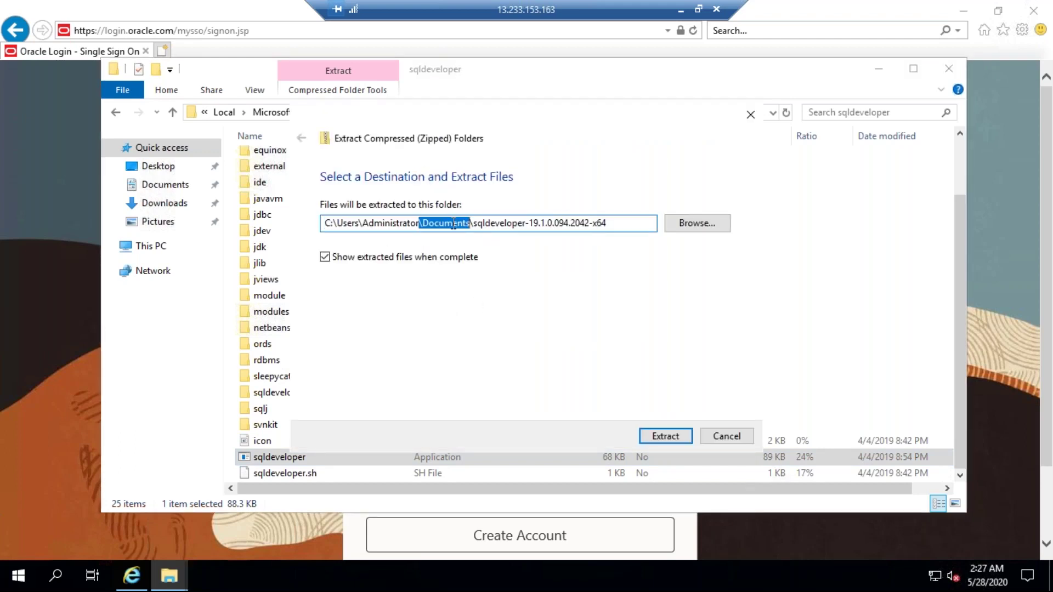
left_click(663, 437)
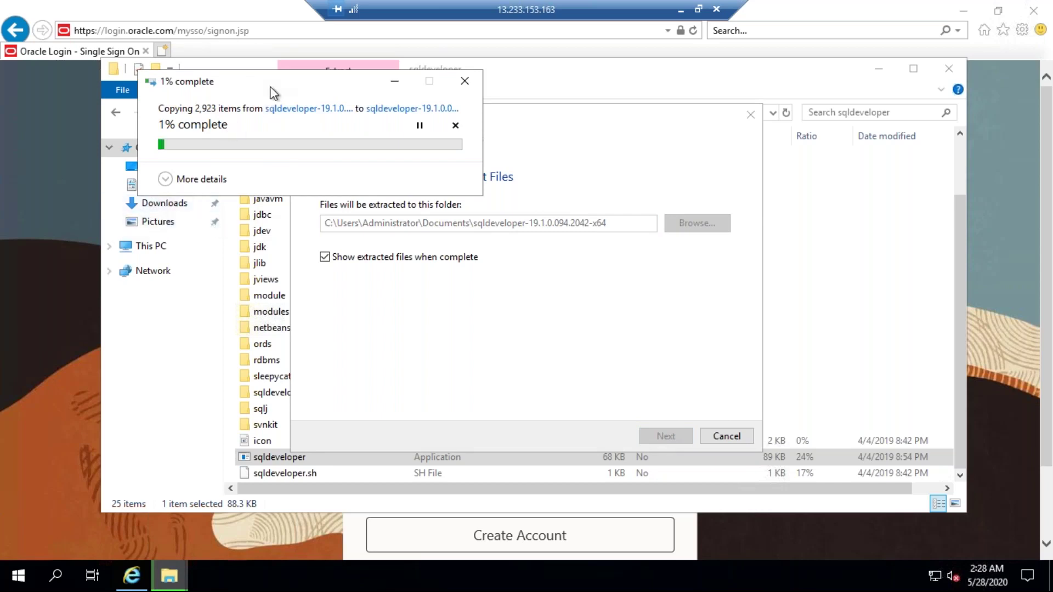
Step: Open Documents > sqldeveloper-19.1.0.094.2042-x64 > sqldeveloper to view the extracted files
left_click_drag(268, 86, 425, 122)
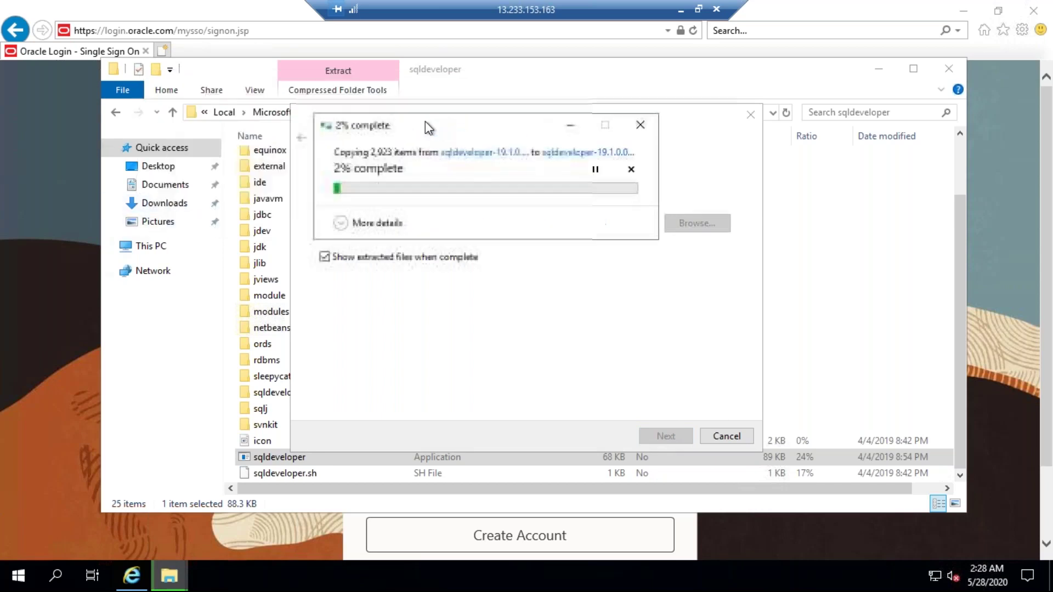
left_click(159, 189)
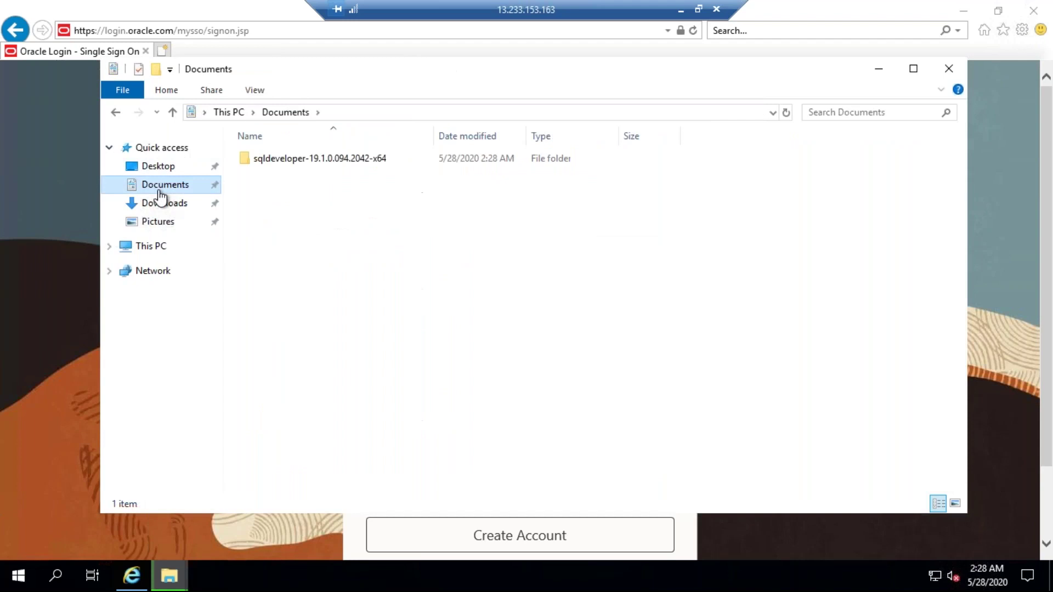
double_click(290, 157)
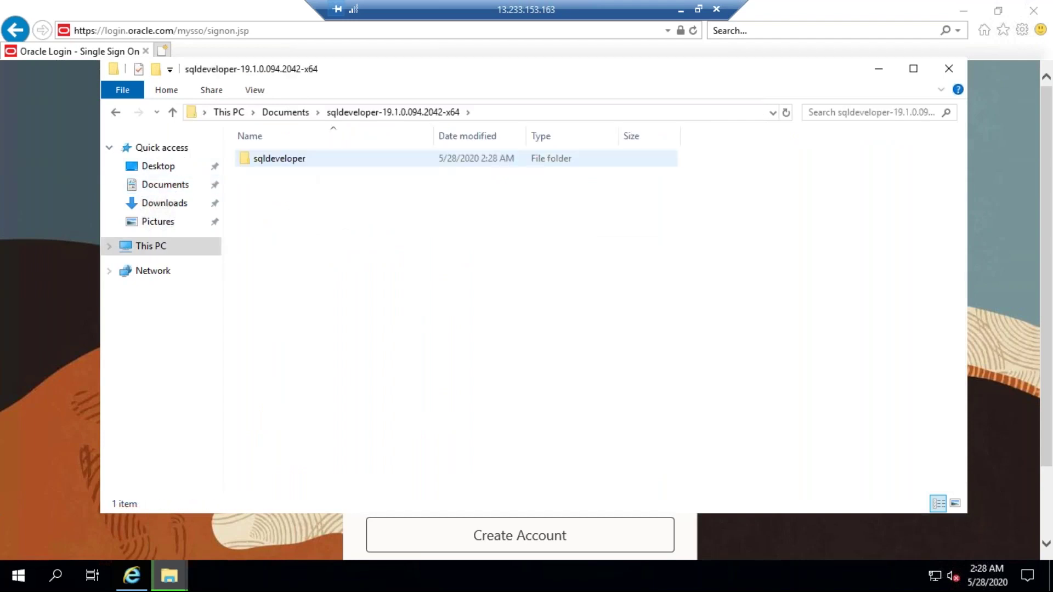
double_click(292, 158)
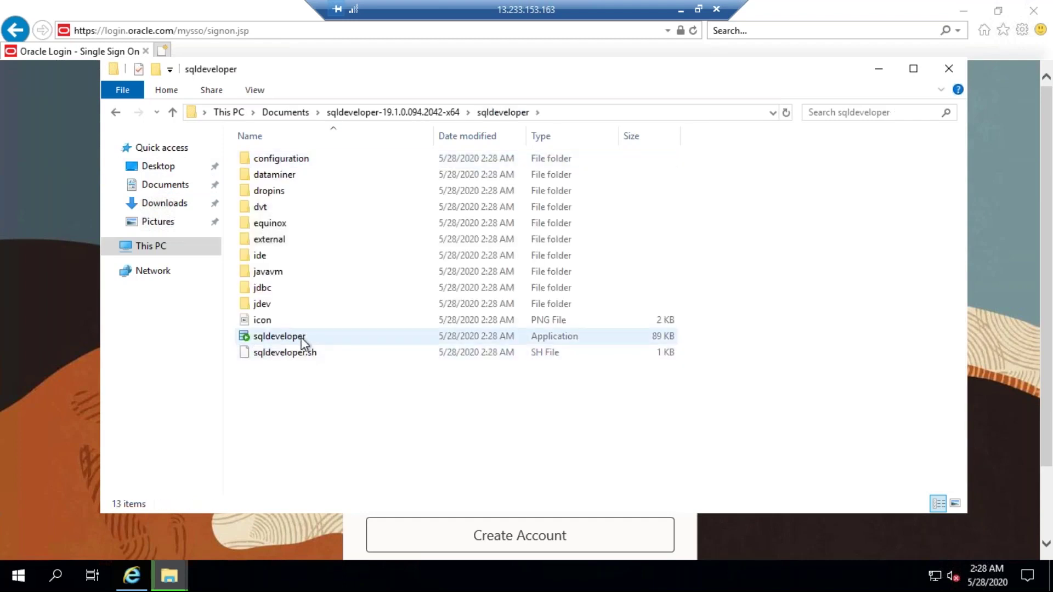
Step: Bring the extraction progress dialog back to the front to check its progress
left_click(169, 583)
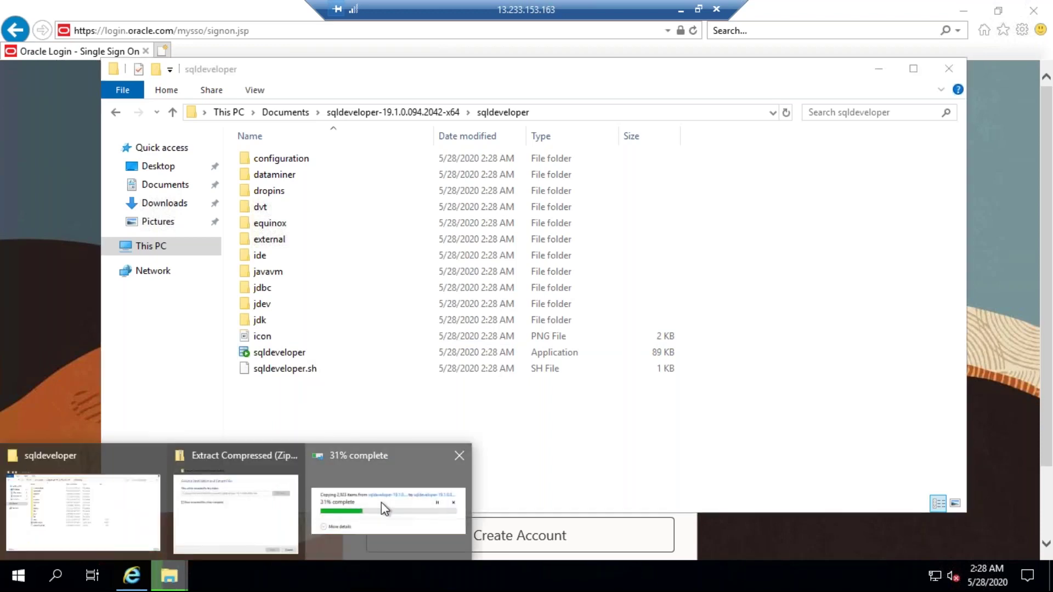
left_click(169, 588)
left_click(363, 478)
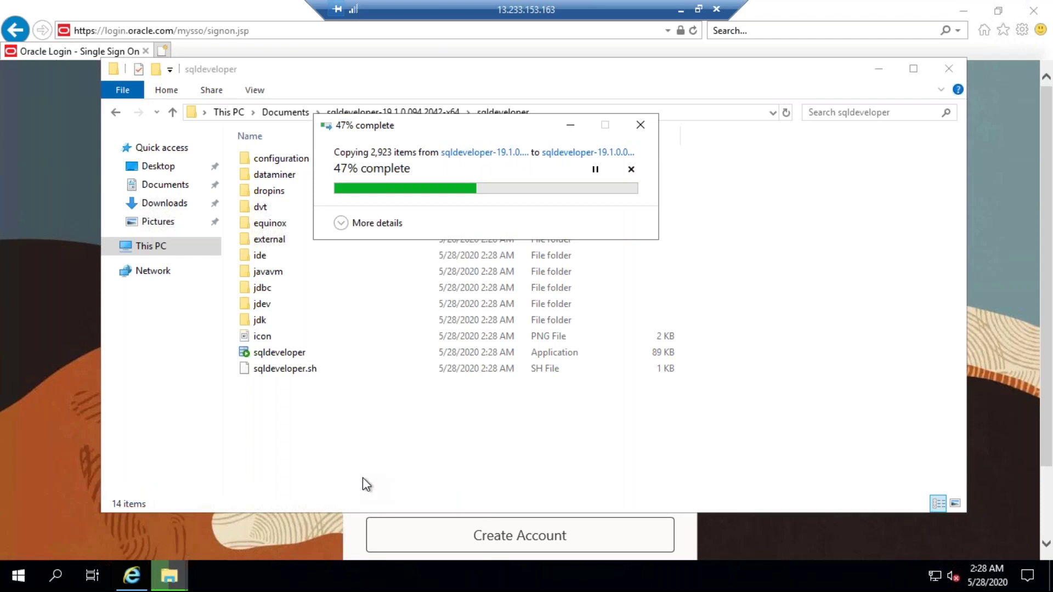
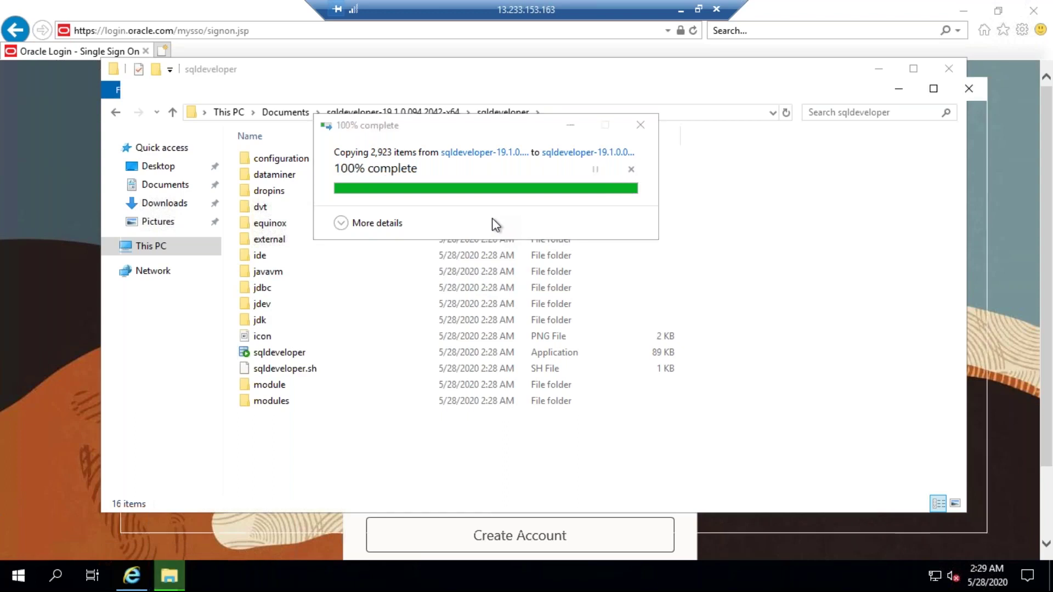
Step: Launch sqldeveloper.exe from Documents\sqldeveloper-19.1.0.094.2042-x64\sqldeveloper
left_click(192, 209)
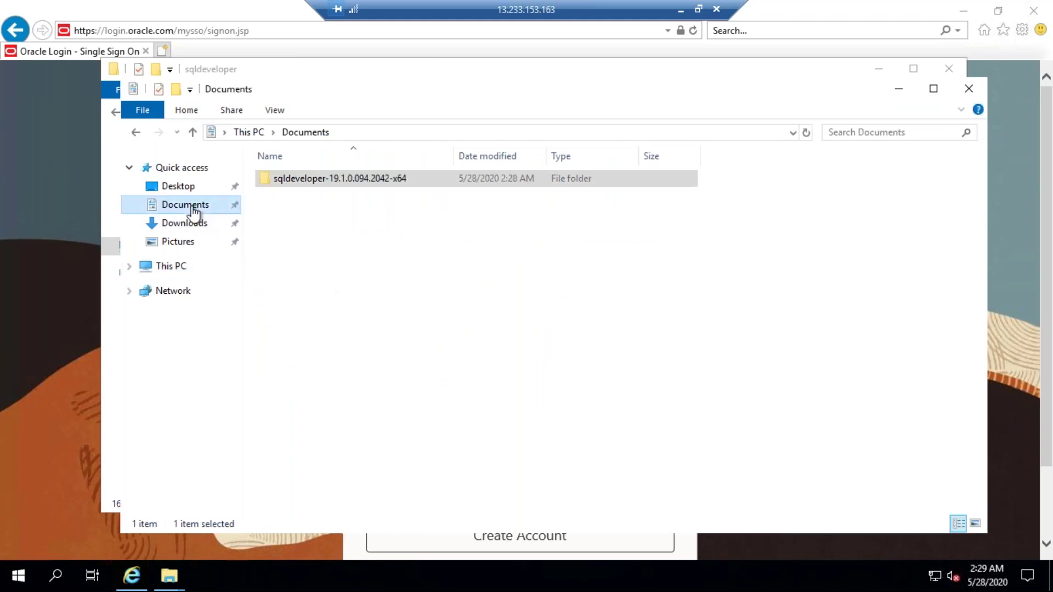
double_click(322, 181)
double_click(322, 181)
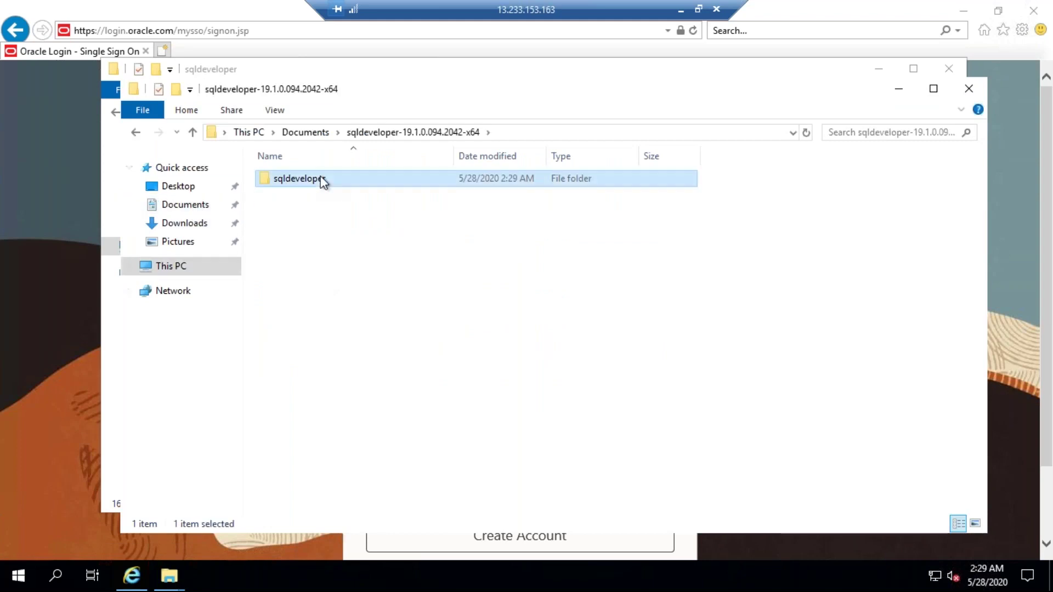
scroll(344, 487, "down", 2)
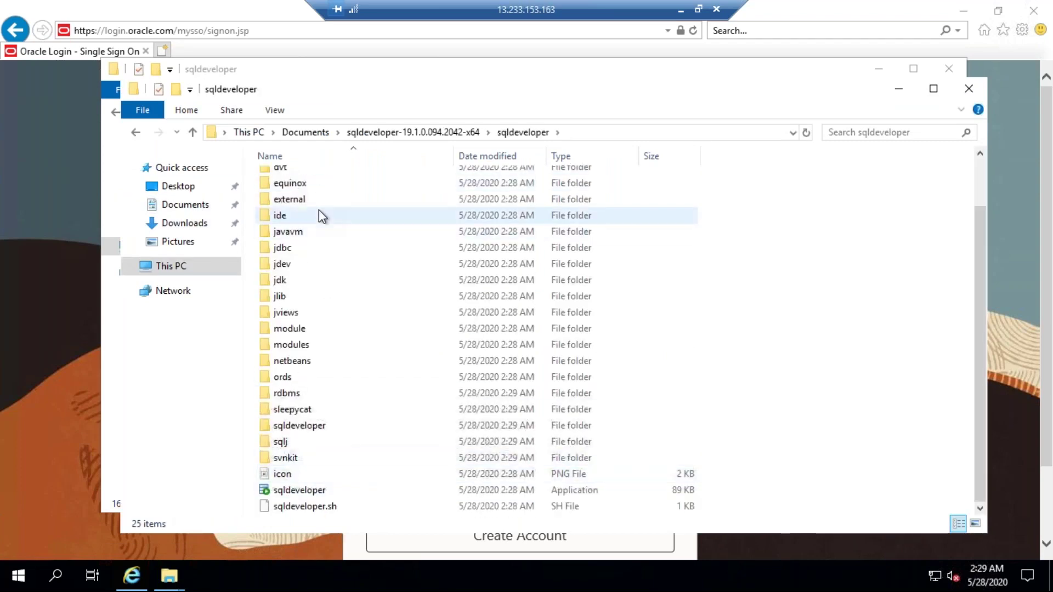
left_click(302, 490)
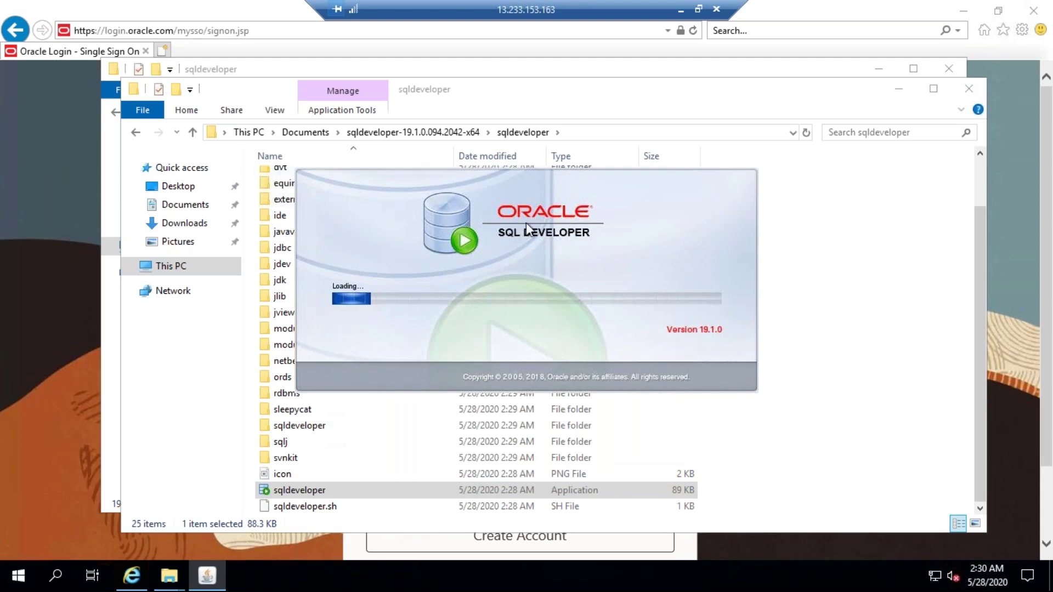
Step: In a new tab, search 'aws console login' and go to the AWS console sign-in page
left_click(164, 51)
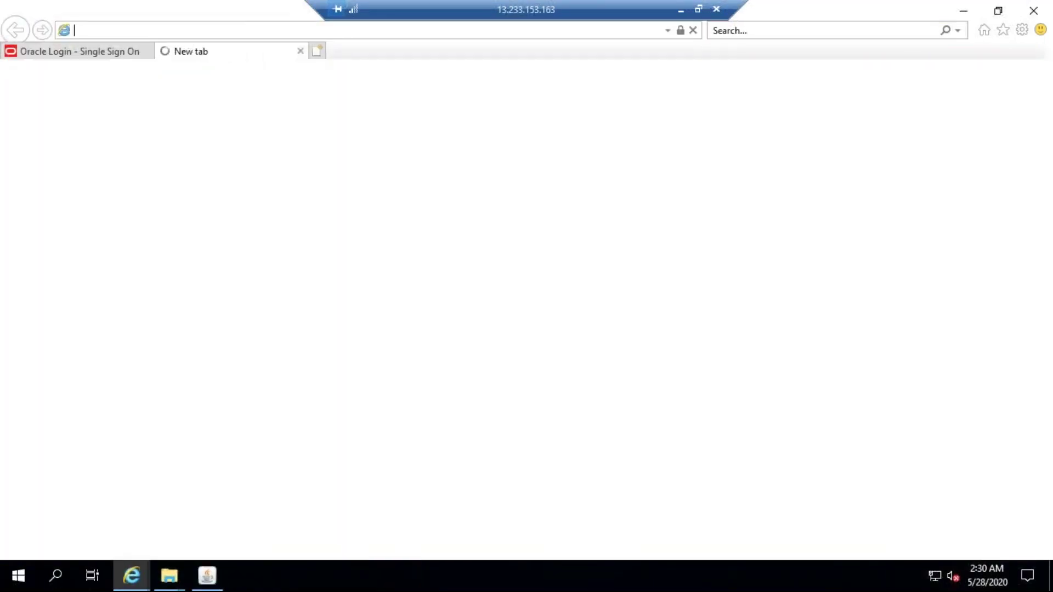
type("aws console")
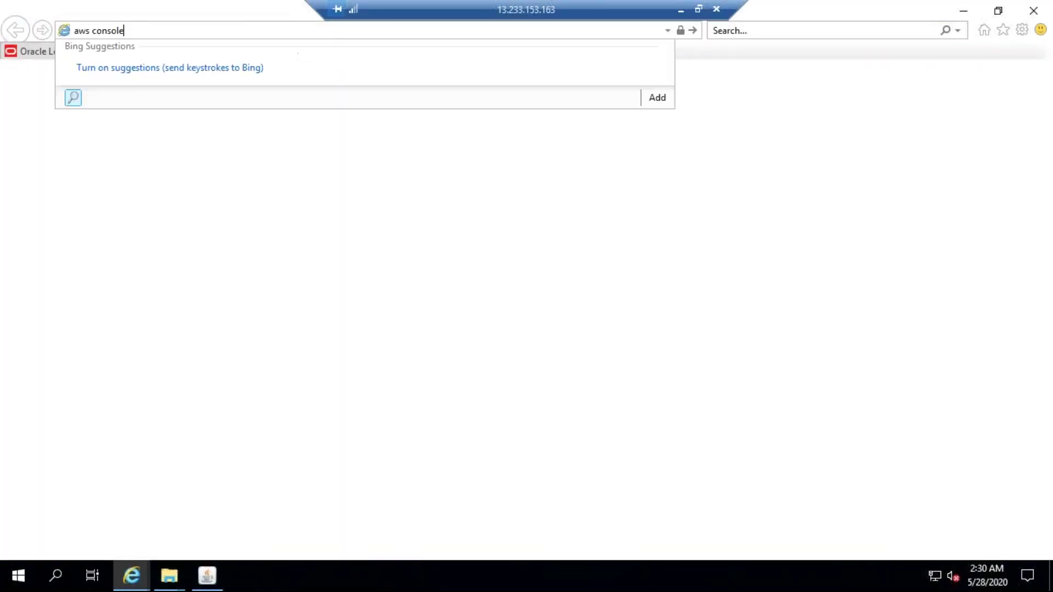
type(" login")
key("Return")
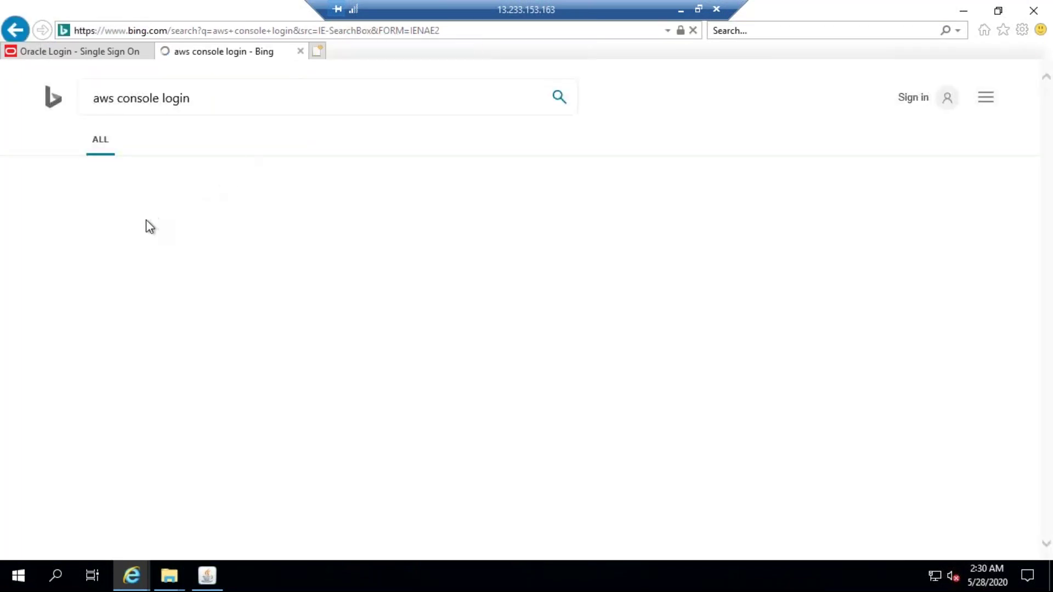
left_click(135, 209)
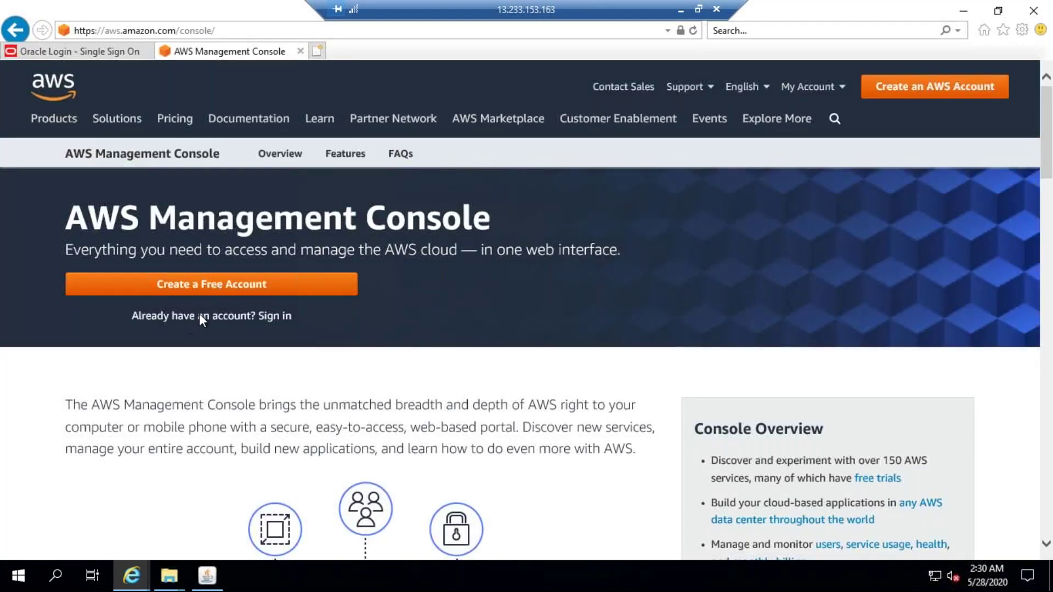
left_click(219, 316)
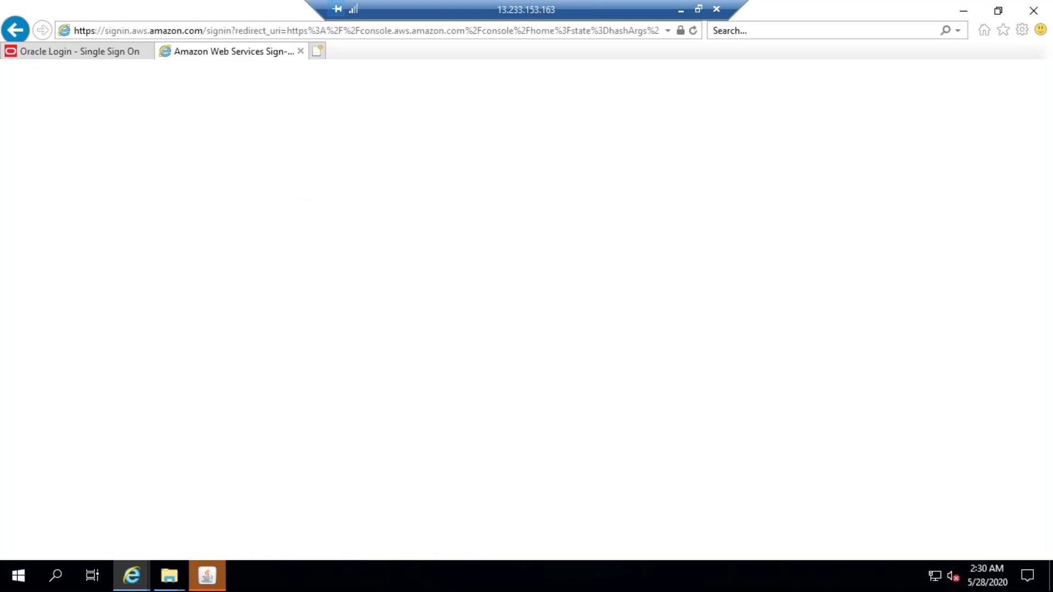
Step: Decline importing previous SQL Developer preferences, then return to the AWS sign-in tab
left_click(208, 576)
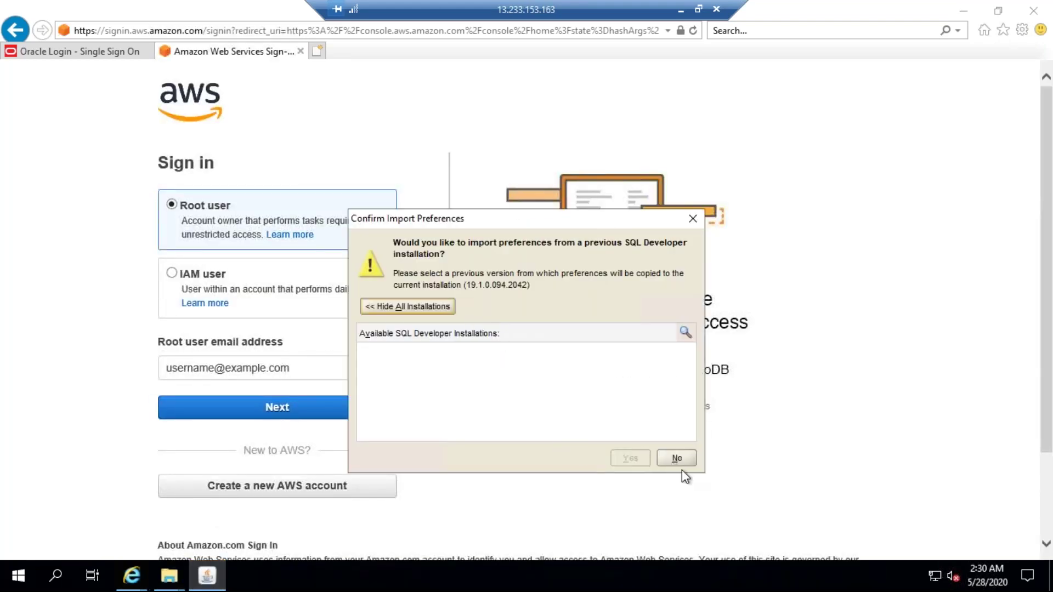
left_click(676, 458)
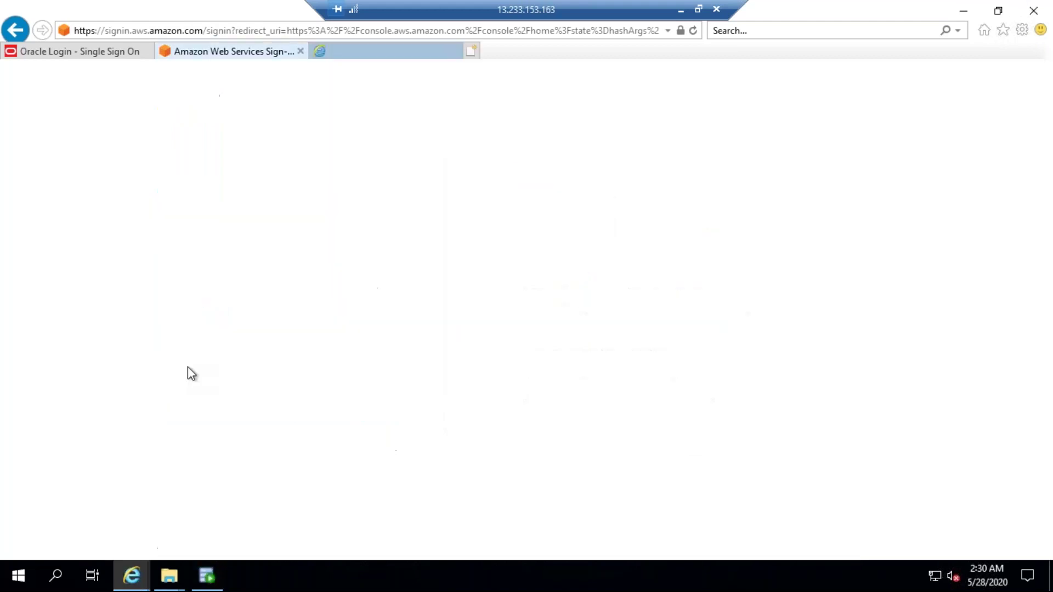
left_click(234, 52)
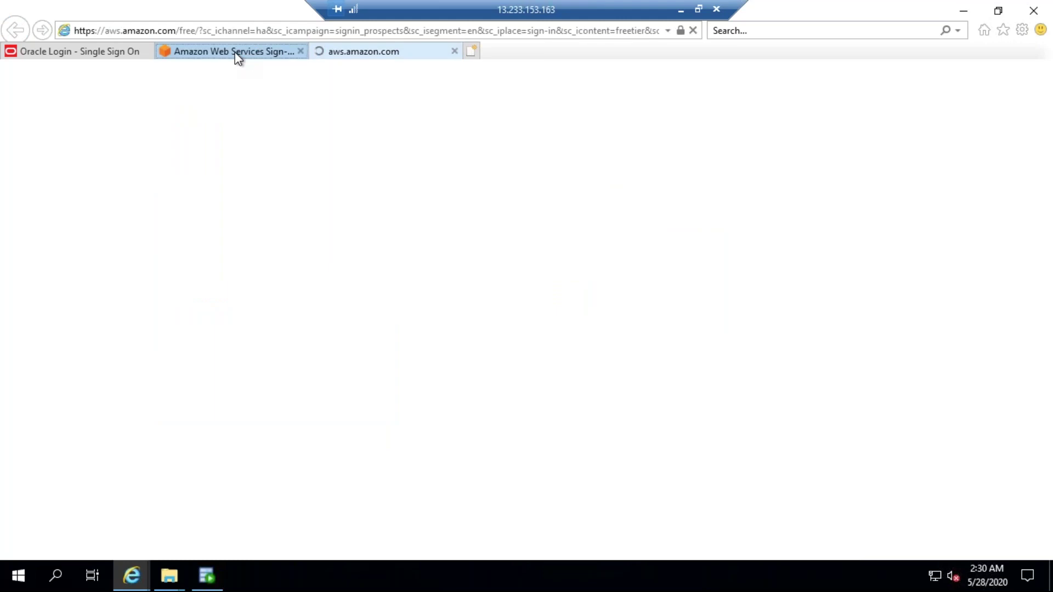
Step: Enter the root user's e-mail address and continue to the password step
left_click(210, 373)
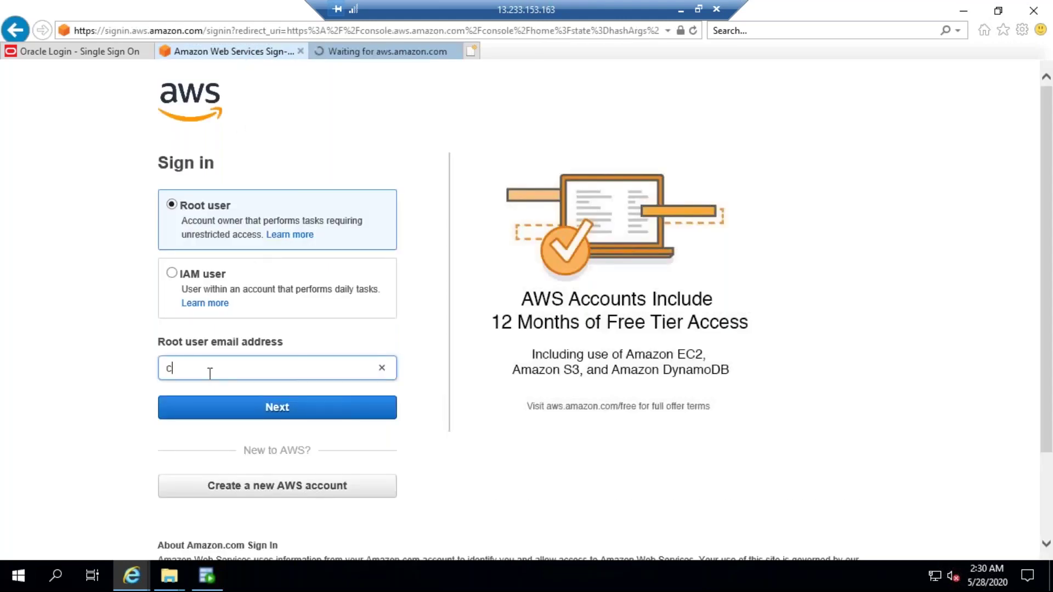
left_click(212, 407)
Step: Enter the account password and sign in, retyping it with Caps Lock off after the error
type("•••••••••")
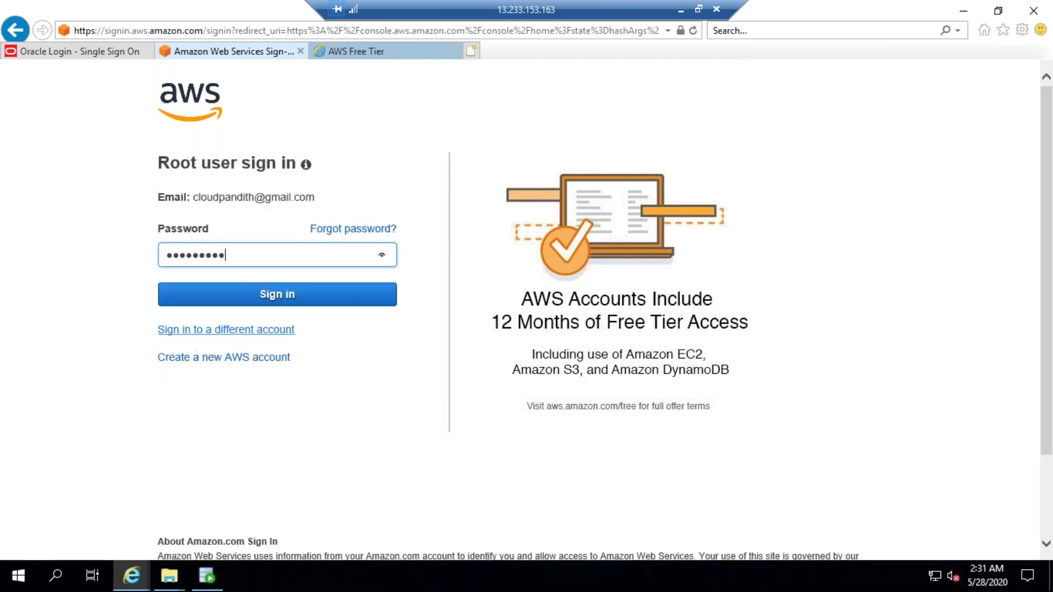
type("••")
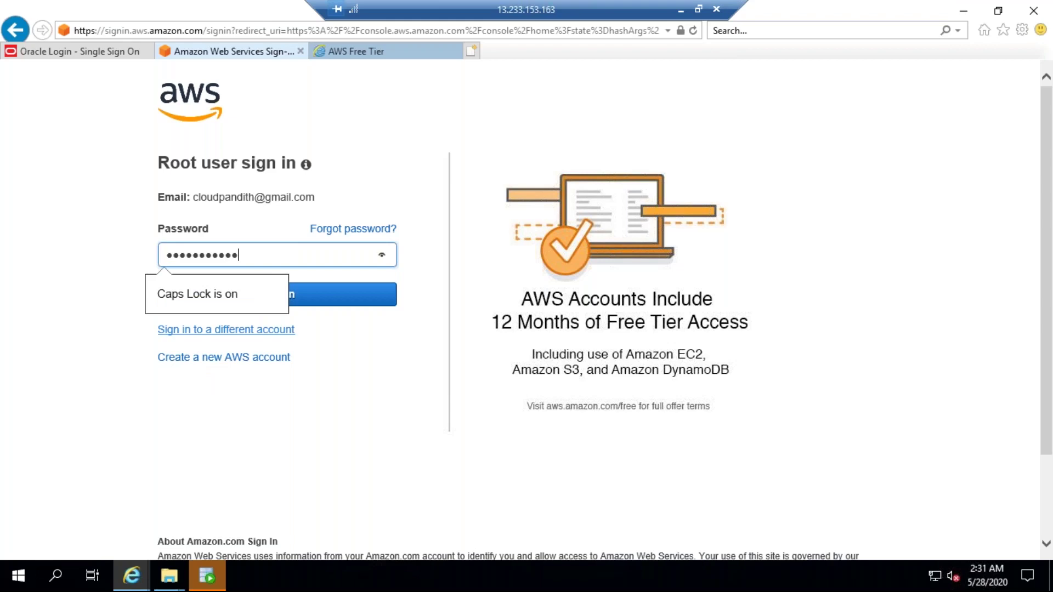
key("ctrl+a")
type("••••••••••••")
left_click(305, 296)
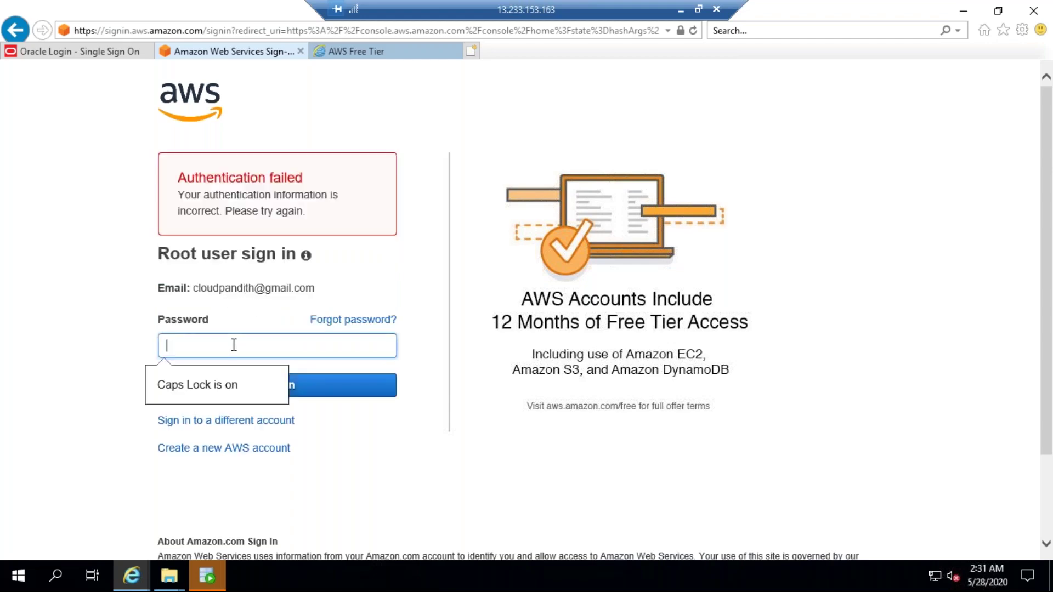
key("Caps_Lock")
type("•••••••••")
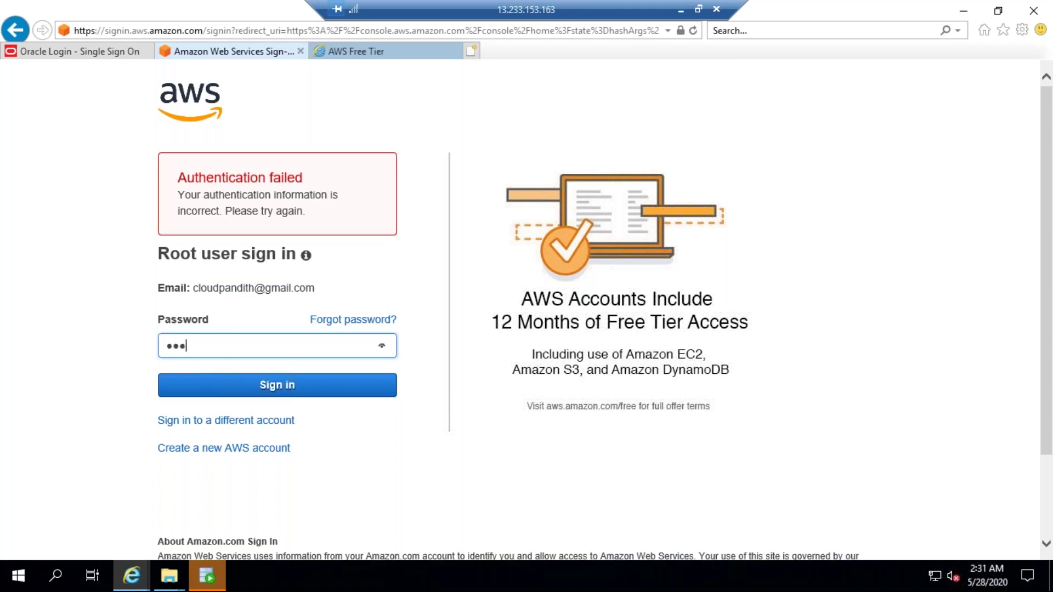
type("•••")
left_click(258, 390)
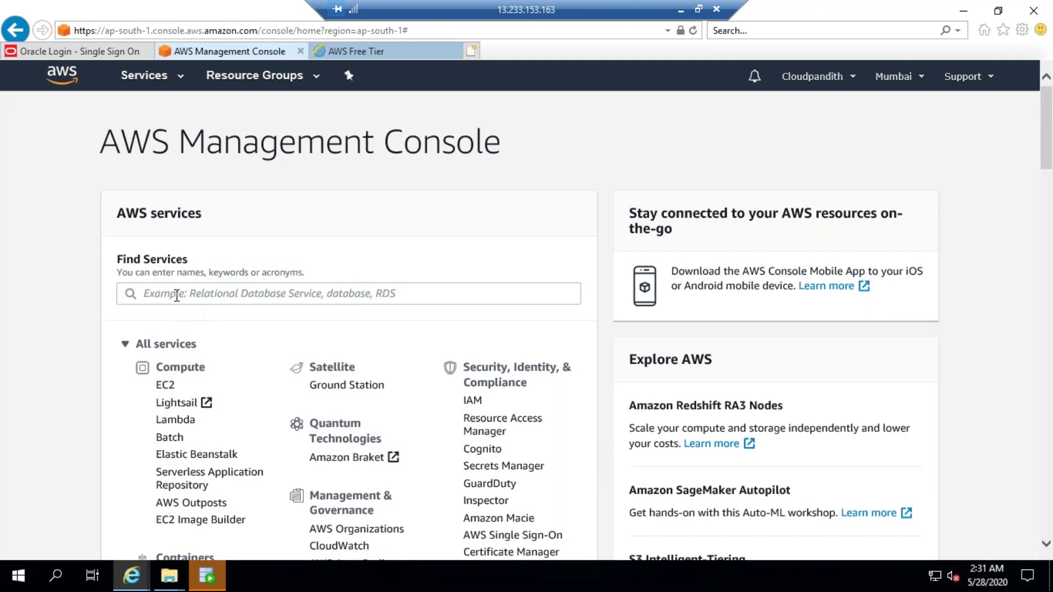
Step: Search 'rds' in Find Services and open the RDS dashboard
left_click(172, 295)
type("r")
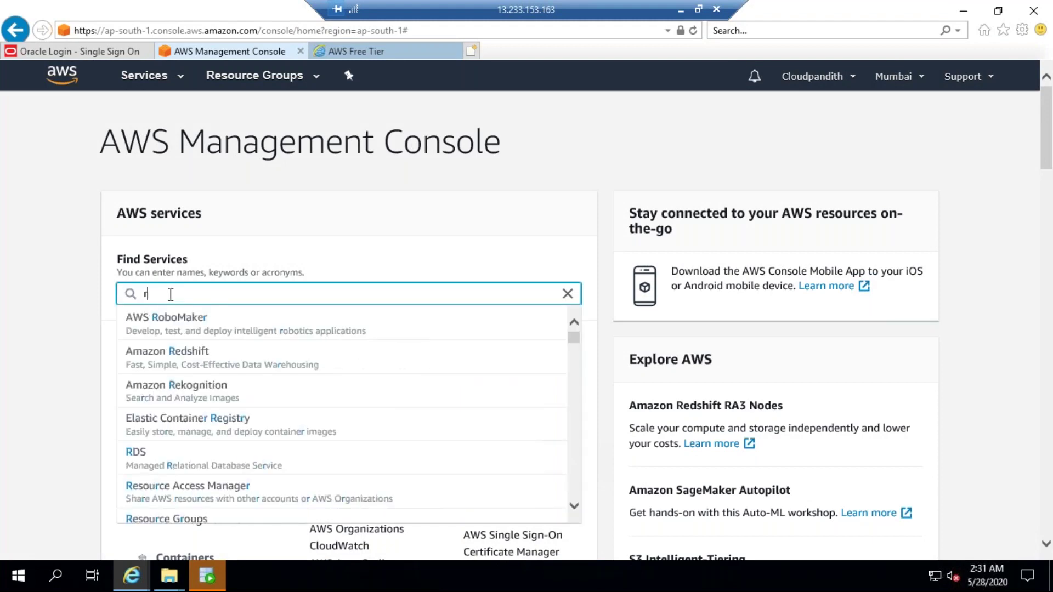
type("dsrds")
key("BackSpace")
key("BackSpace")
key("BackSpace")
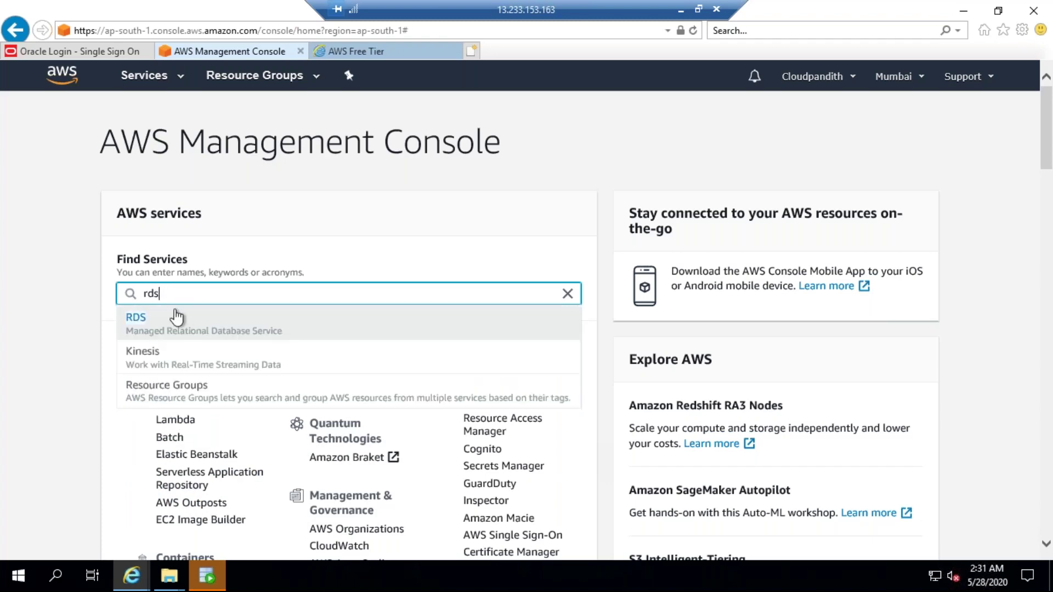
left_click(138, 323)
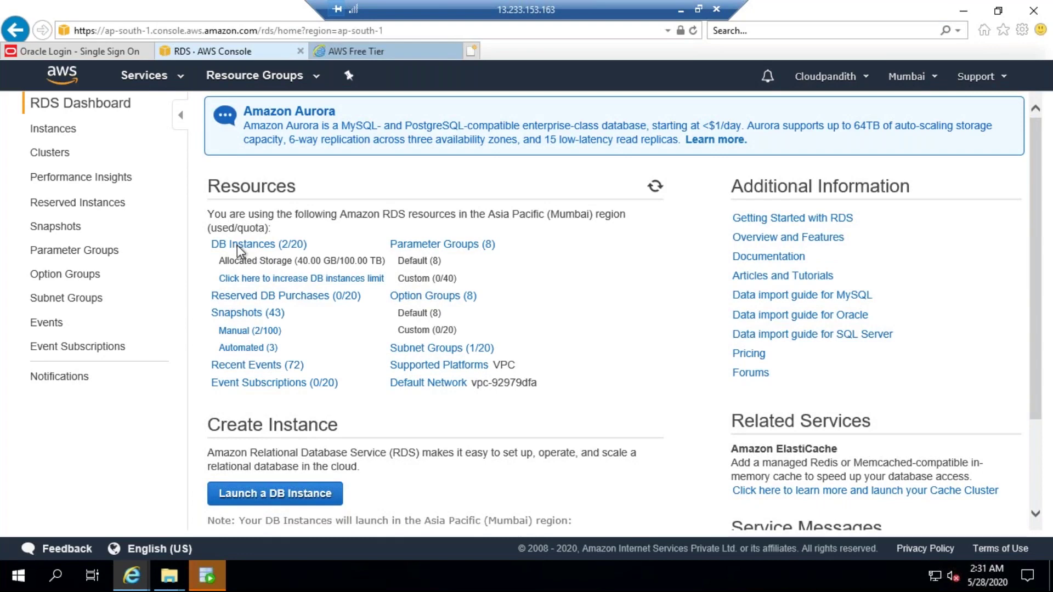
Step: Open DB Instances and expand the Oracle EE instance's details
left_click(252, 305)
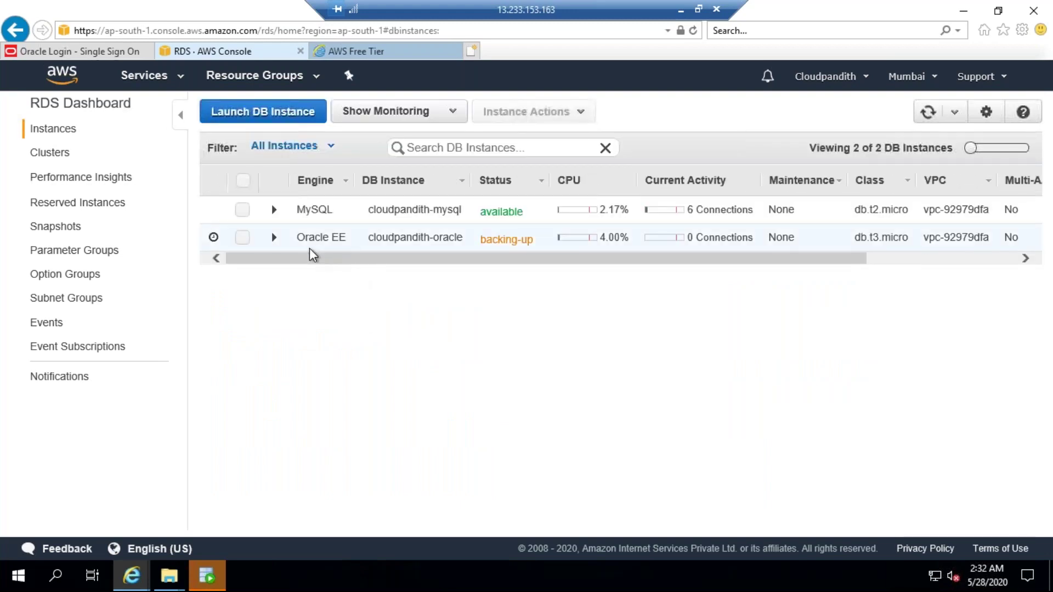
left_click(242, 238)
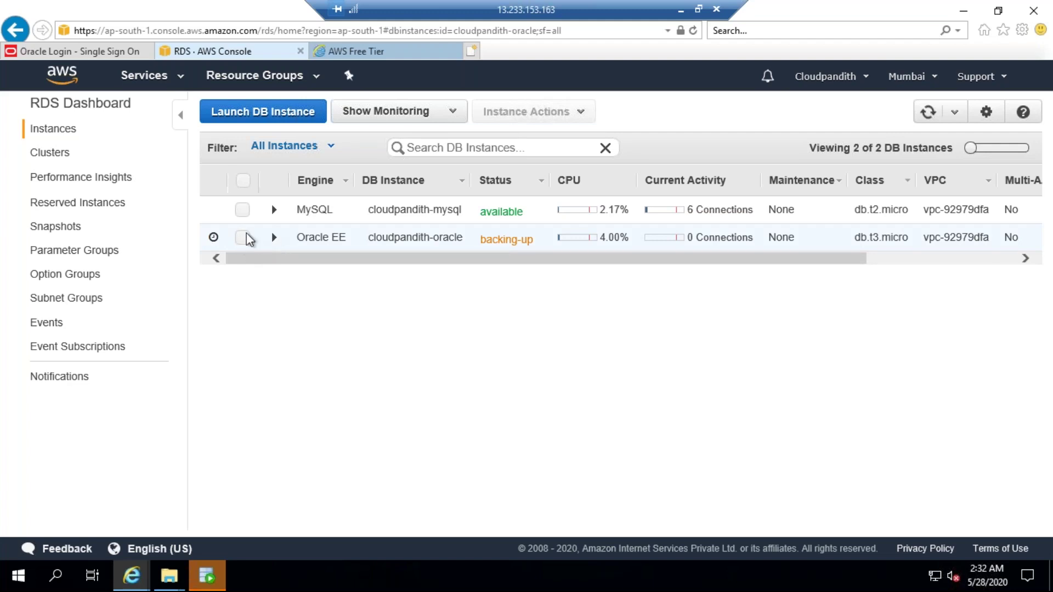
left_click(250, 238)
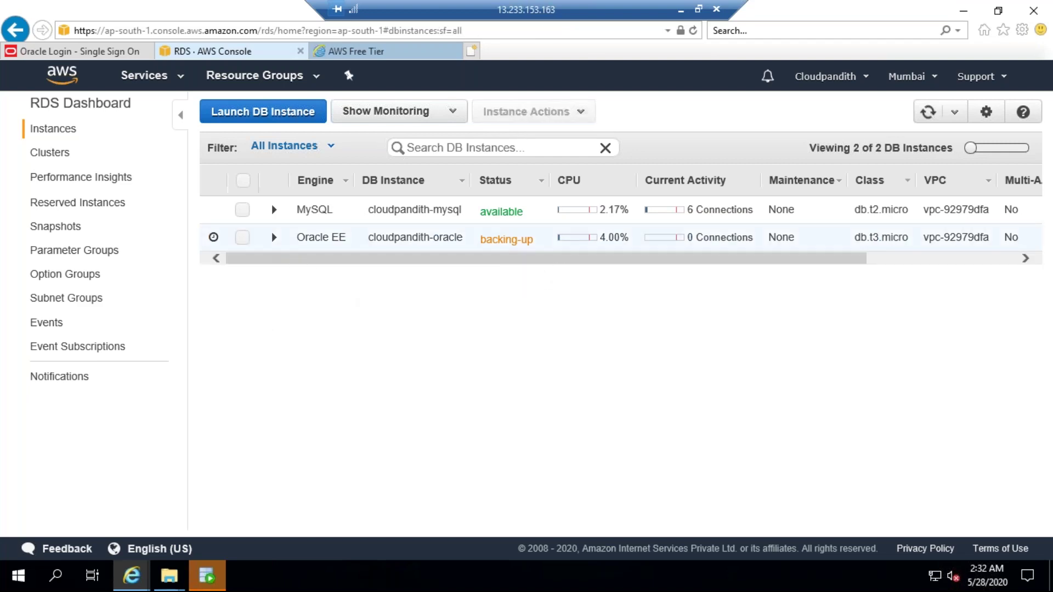
left_click(455, 237)
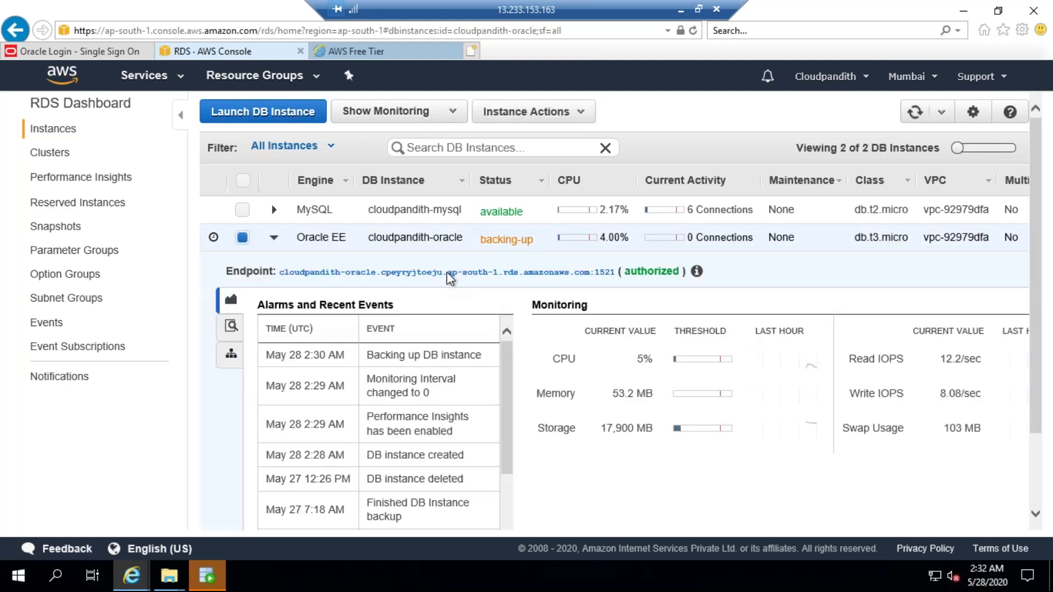
Step: Select the Oracle EE port-1521 endpoint address, then switch to SQL Developer
left_click_drag(281, 272, 612, 273)
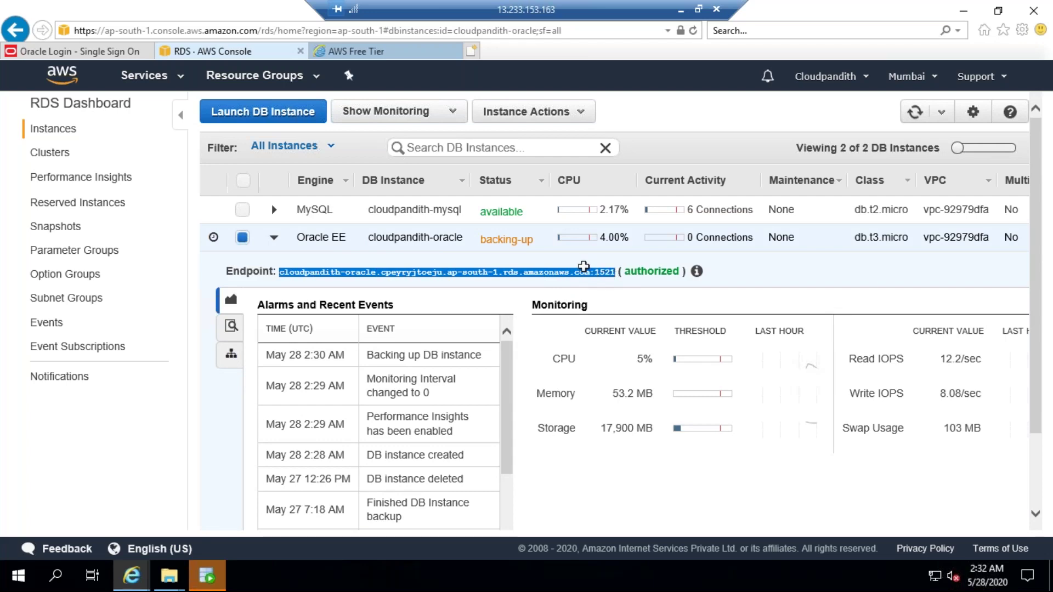
left_click(540, 291)
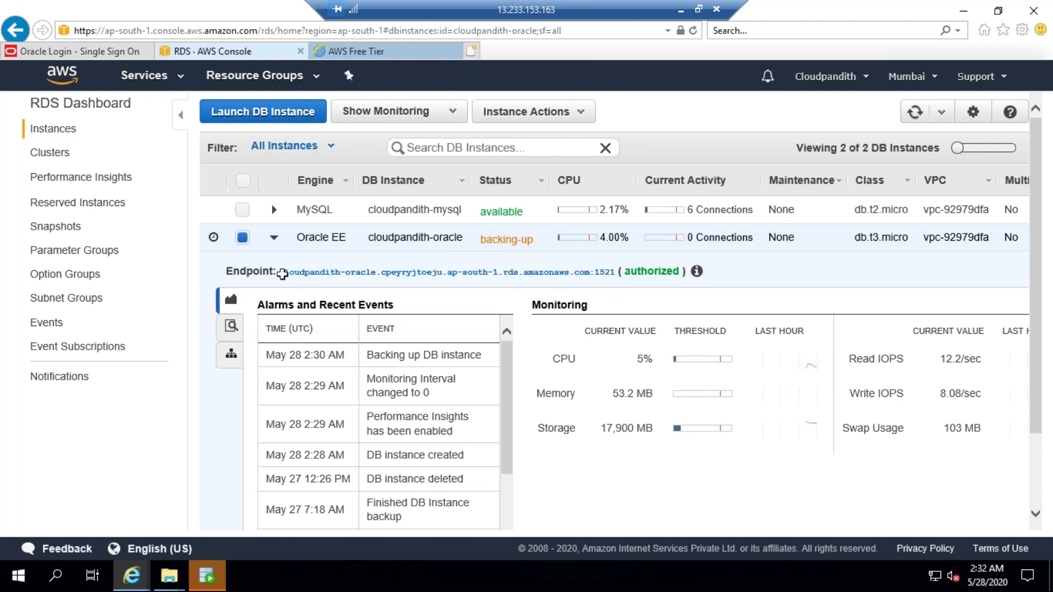
left_click_drag(279, 272, 614, 271)
key("ctrl+c")
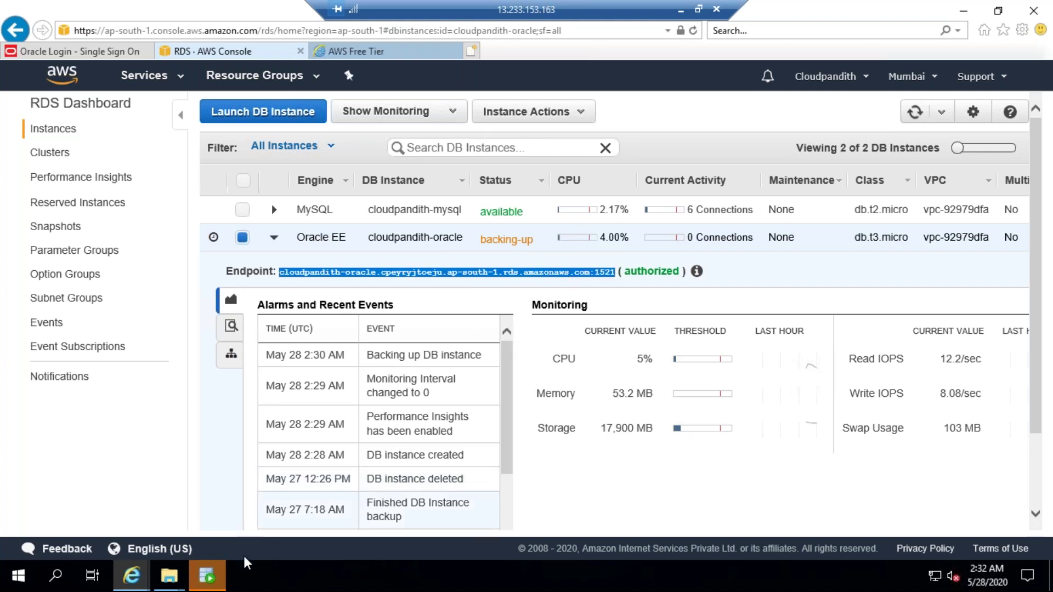
left_click(224, 582)
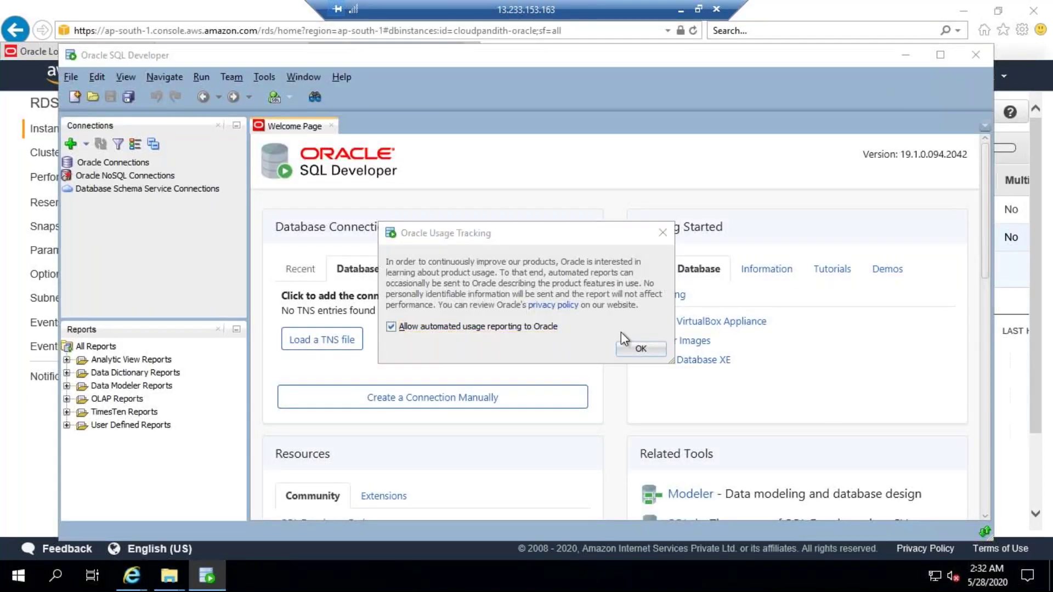
Step: Create a new connection named oracleconn and enter the database username and password
left_click(640, 349)
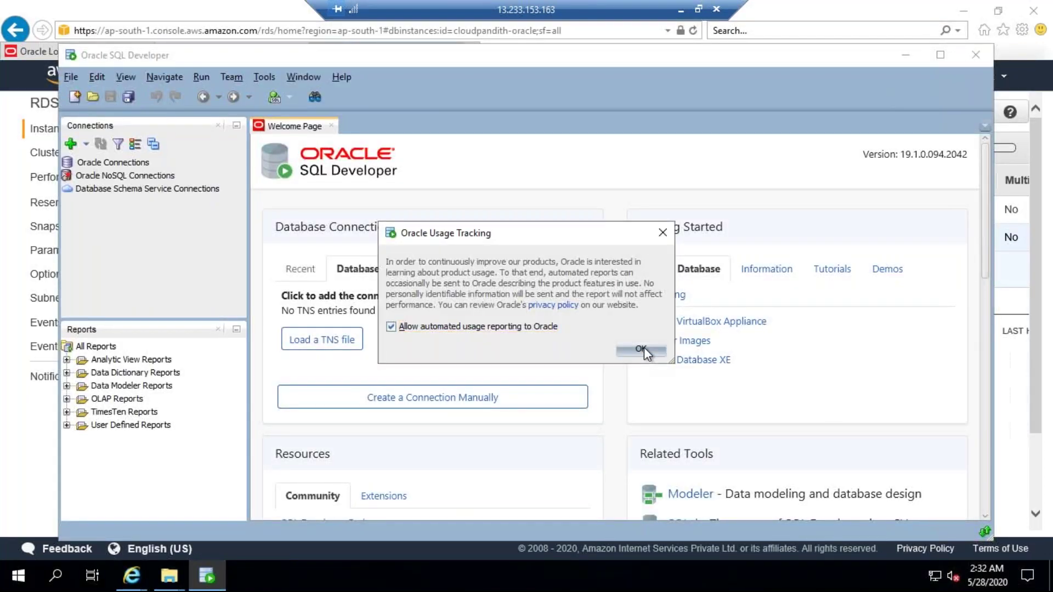
left_click(72, 146)
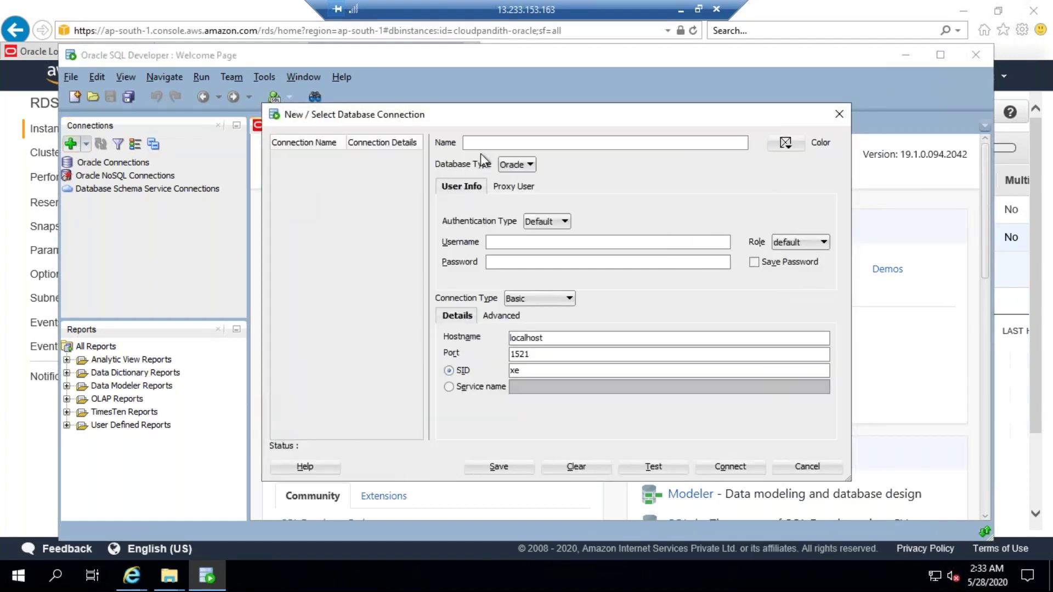
type("oracleconnmallaiah")
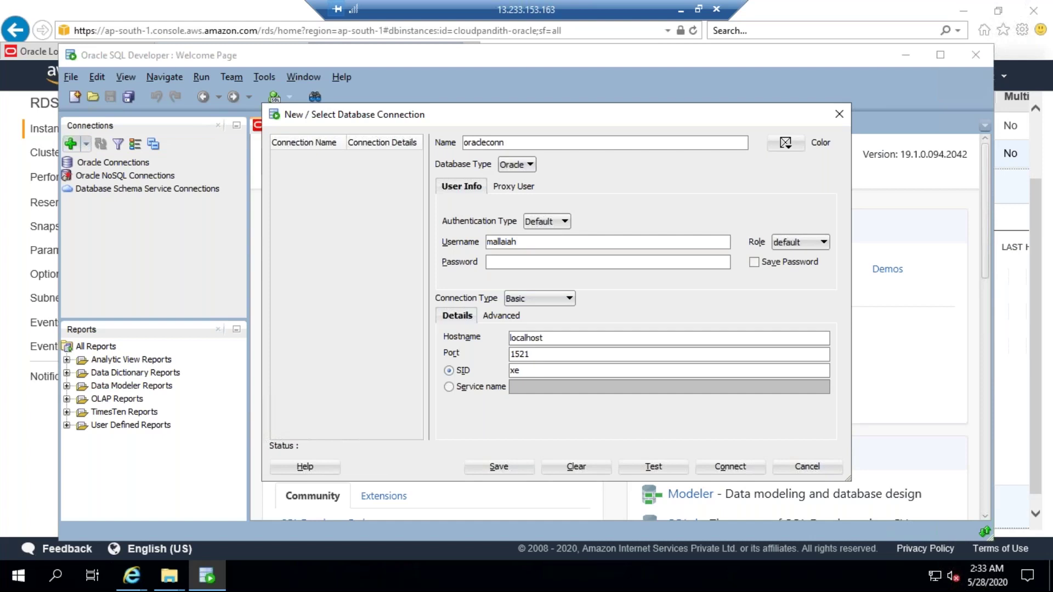
key("Tab")
left_click(498, 265)
type("***********")
Step: Replace localhost with the pasted RDS endpoint minus its port, and switch SID to Service name
left_click_drag(555, 338, 496, 340)
key("BackSpace")
key("ctrl+v")
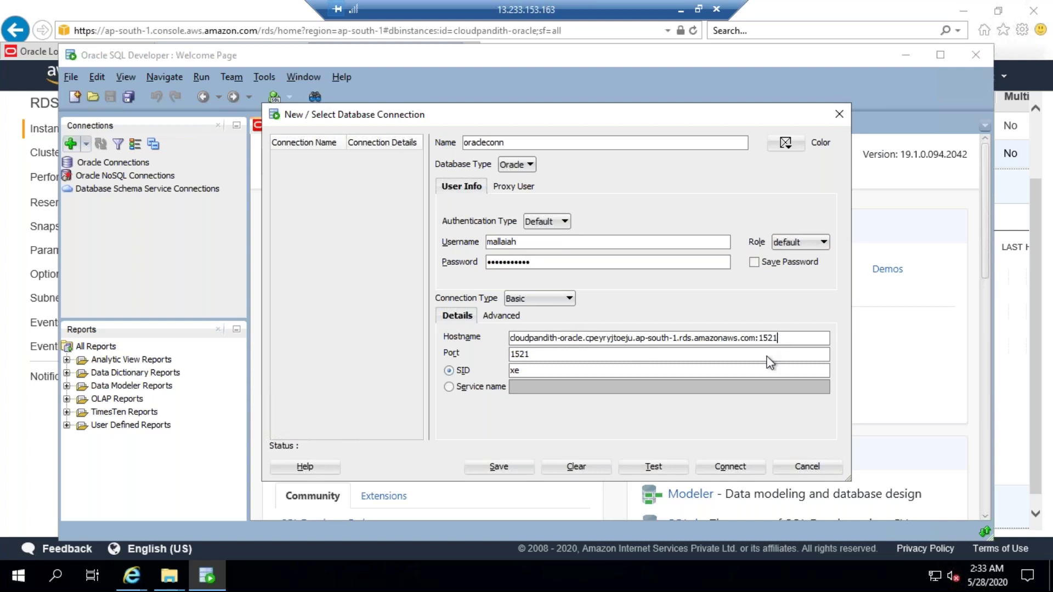
key("BackSpace")
key("BackSpace")
key("BackSpace")
key("BackSpace")
left_click(523, 373)
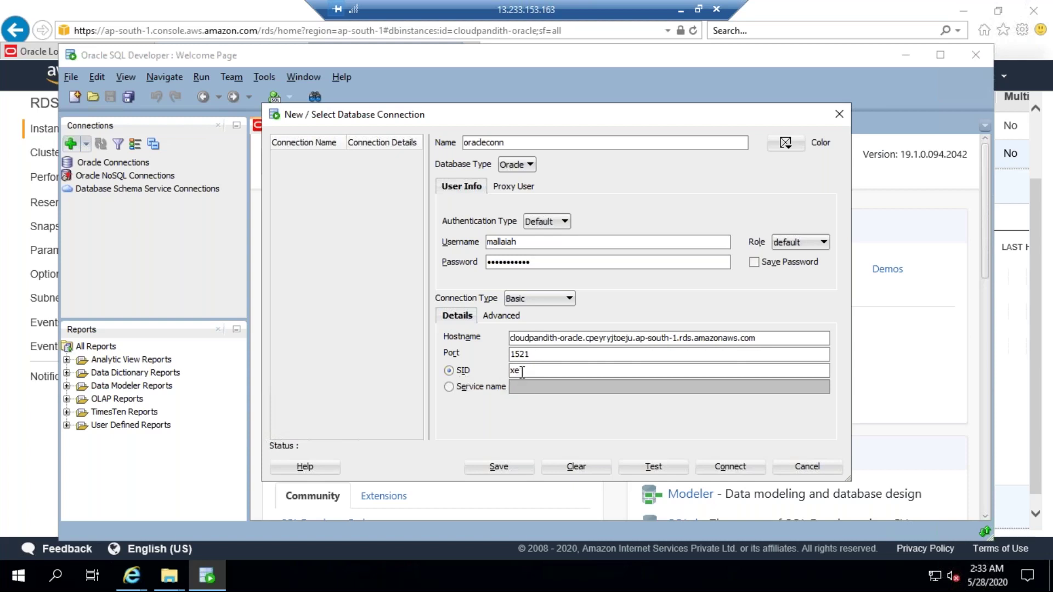
left_click(449, 386)
left_click(522, 385)
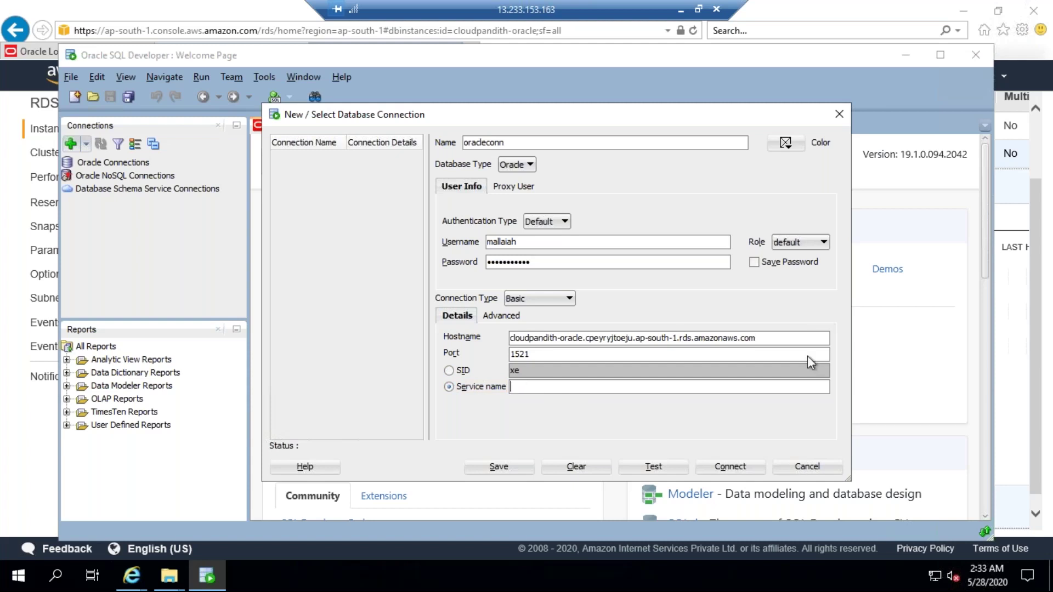
Step: Review the Oracle instance details in the RDS console, then minimise the remote desktop to reach the local browser
left_click(35, 411)
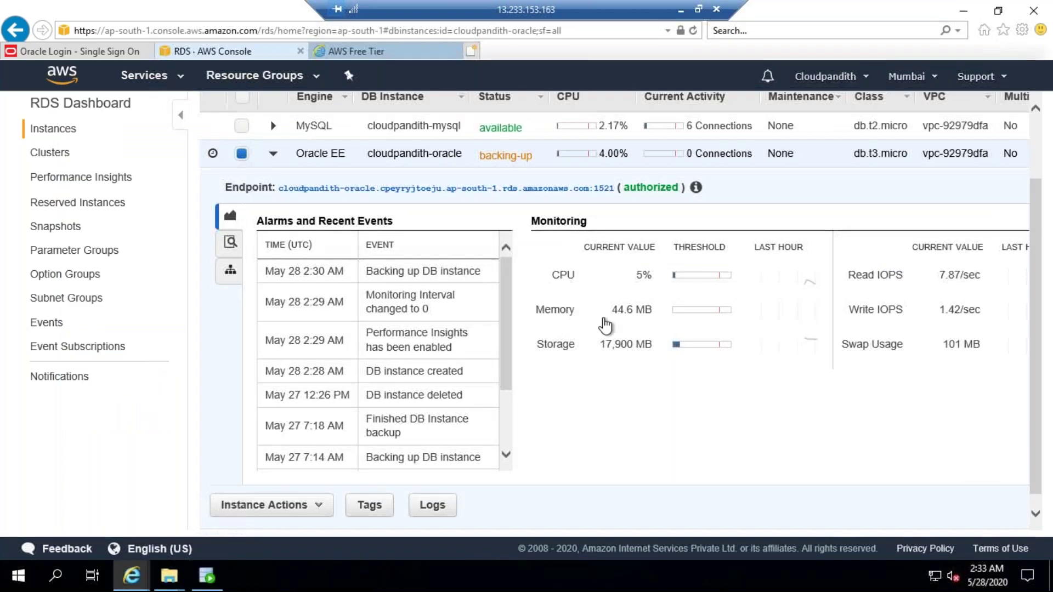
scroll(620, 311, "down", 1)
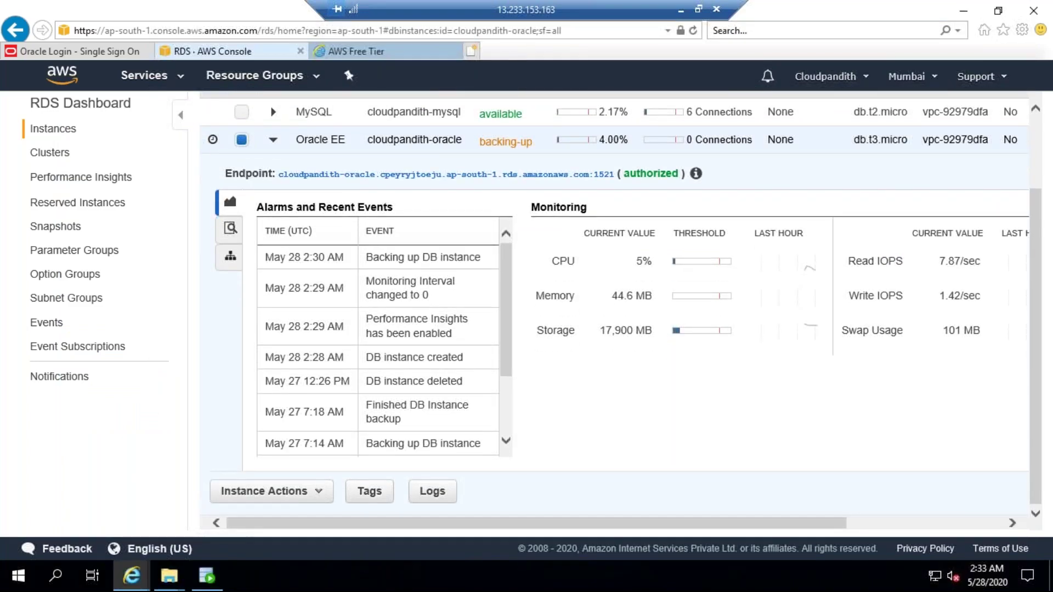
scroll(651, 304, "up", 3)
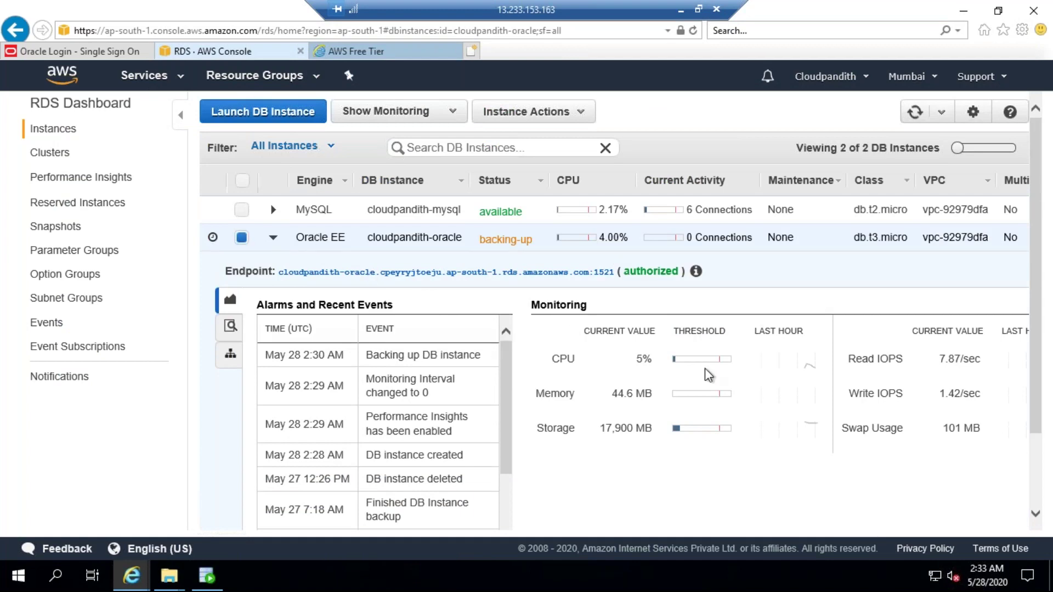
scroll(709, 375, "down", 3)
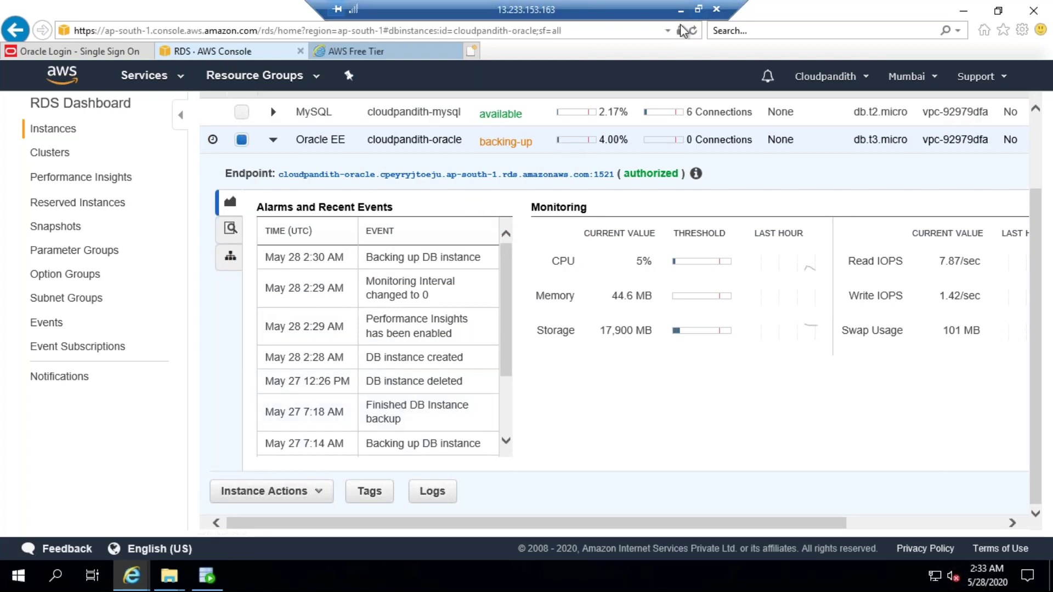
left_click(681, 9)
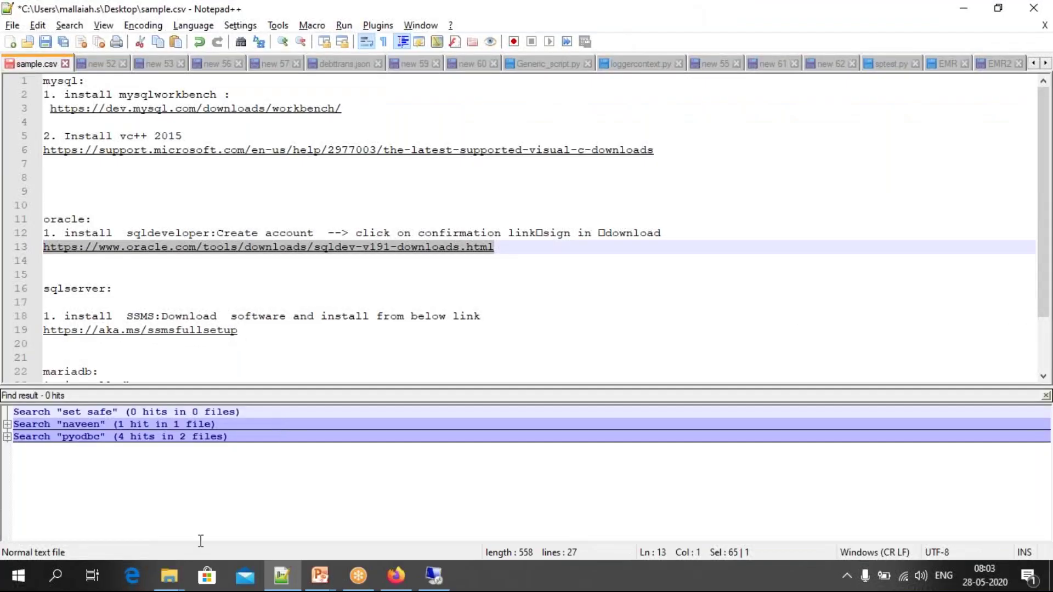
left_click(396, 575)
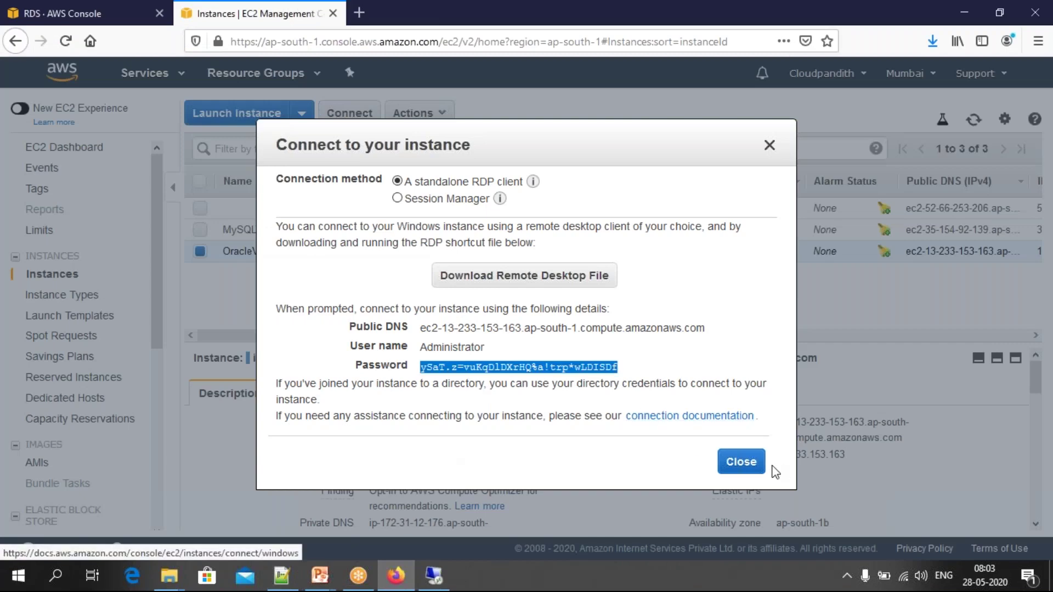
Step: Close the Connect dialog, open the Oracle RDS database and select its endpoint, then return to the remote session
left_click(743, 463)
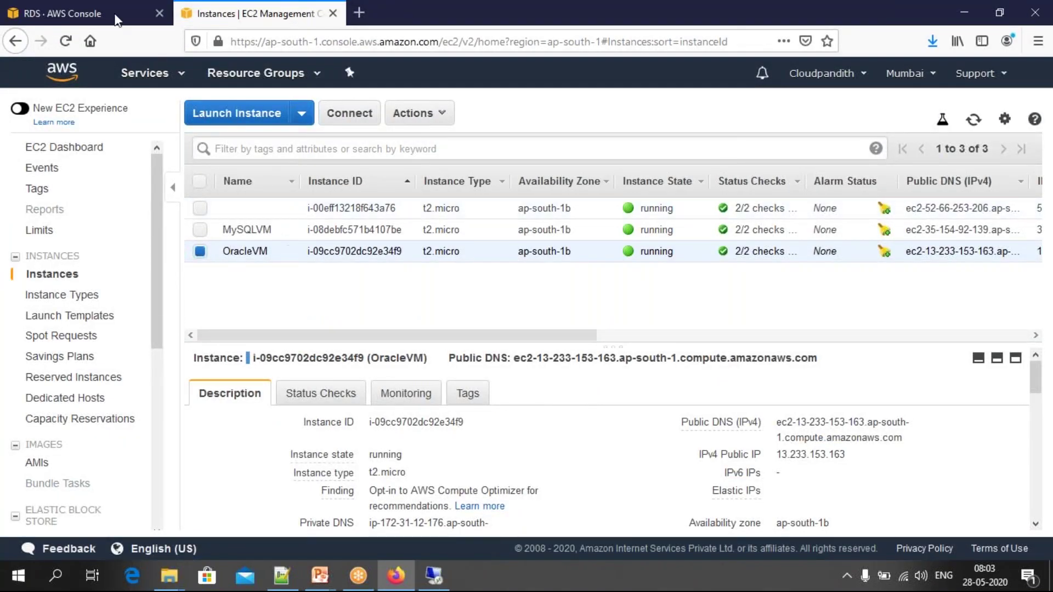
left_click(75, 13)
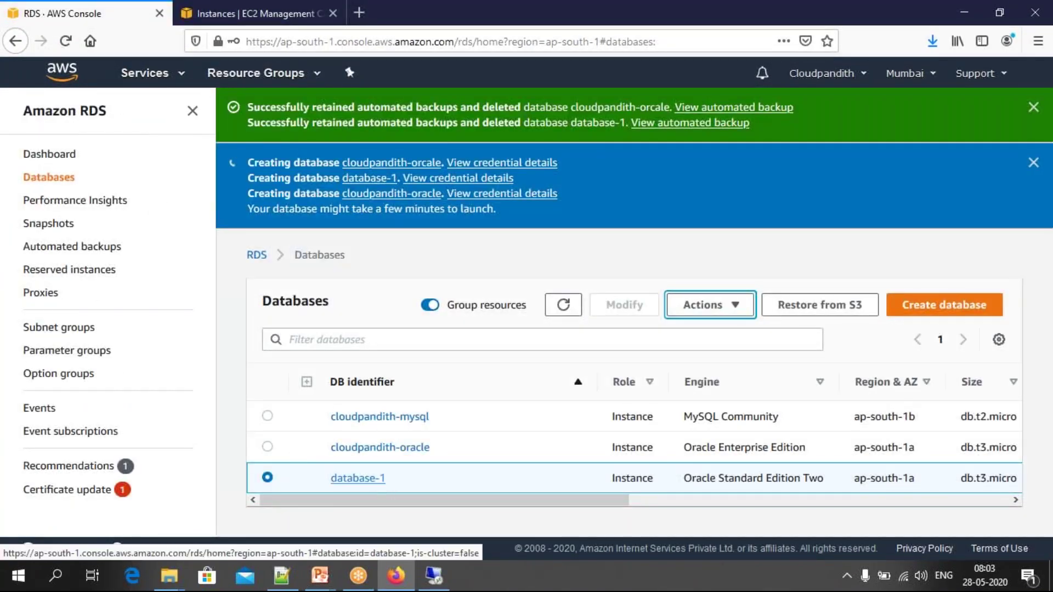
left_click(381, 451)
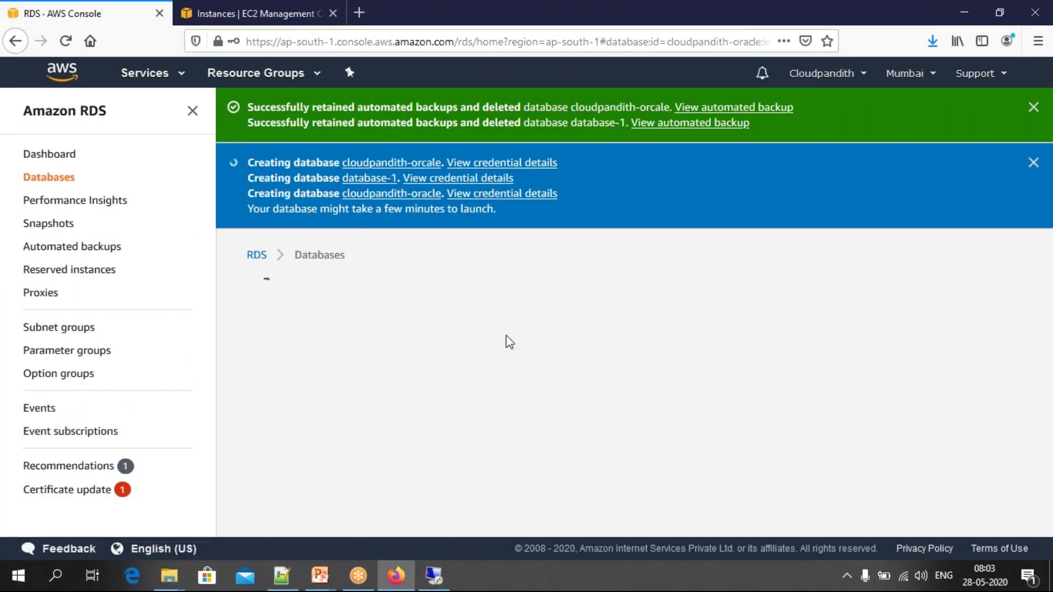
scroll(506, 341, "down", 2)
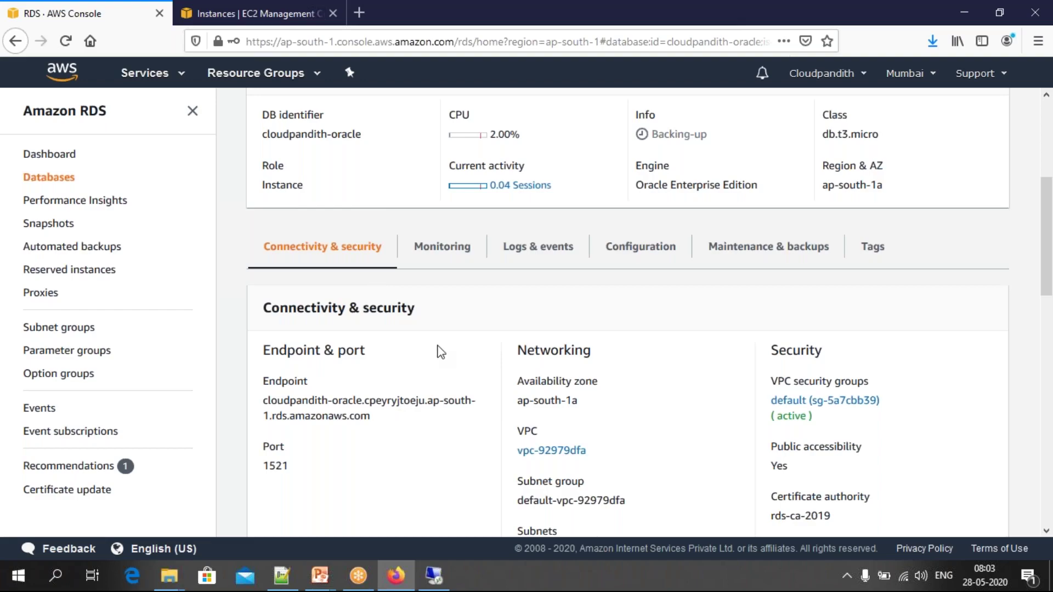
scroll(441, 351, "down", 5)
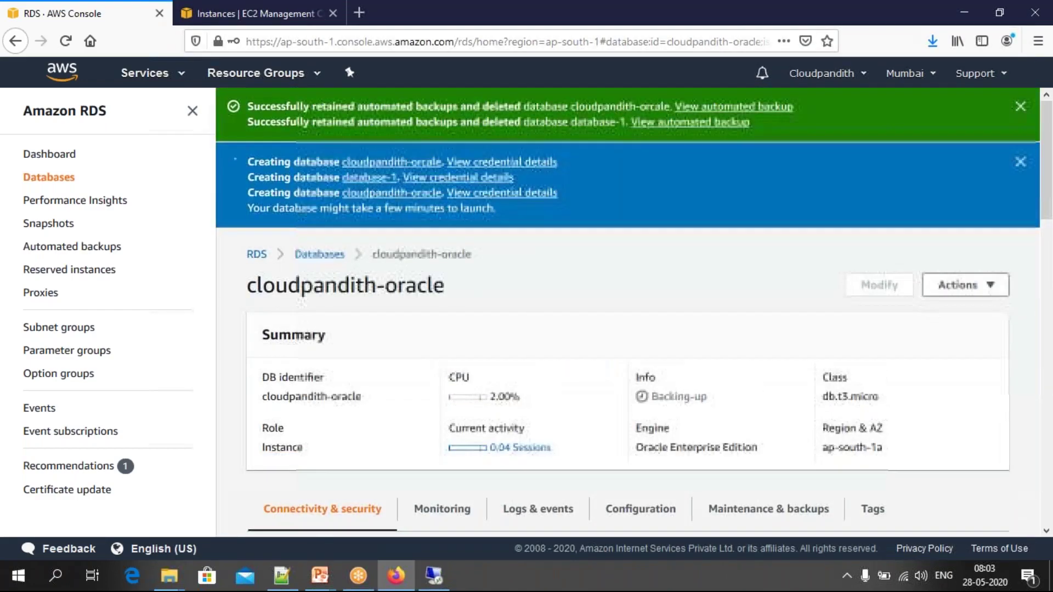
scroll(259, 163, "down", 10)
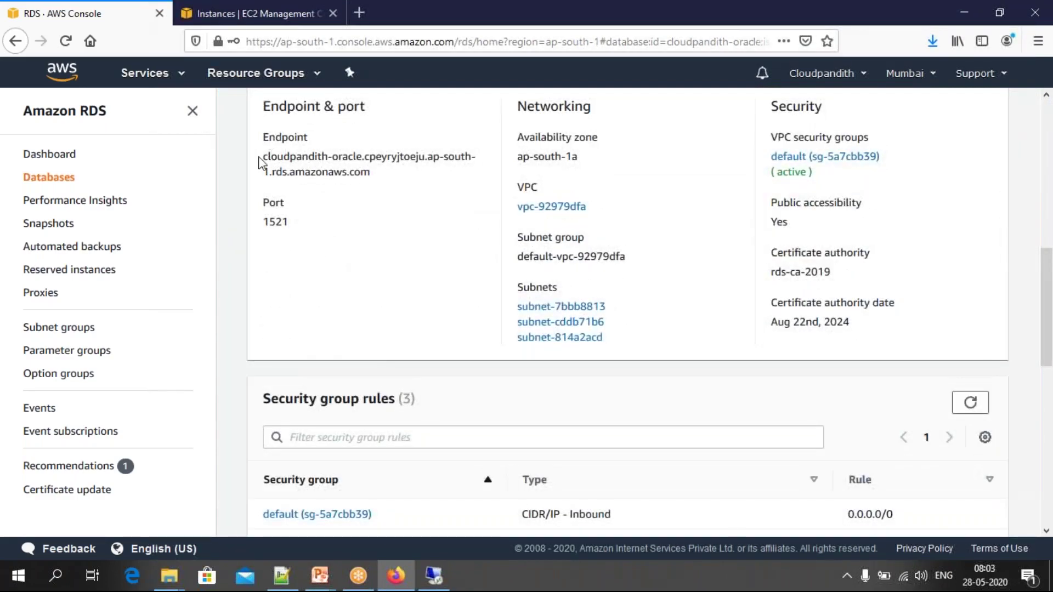
left_click_drag(263, 159, 378, 178)
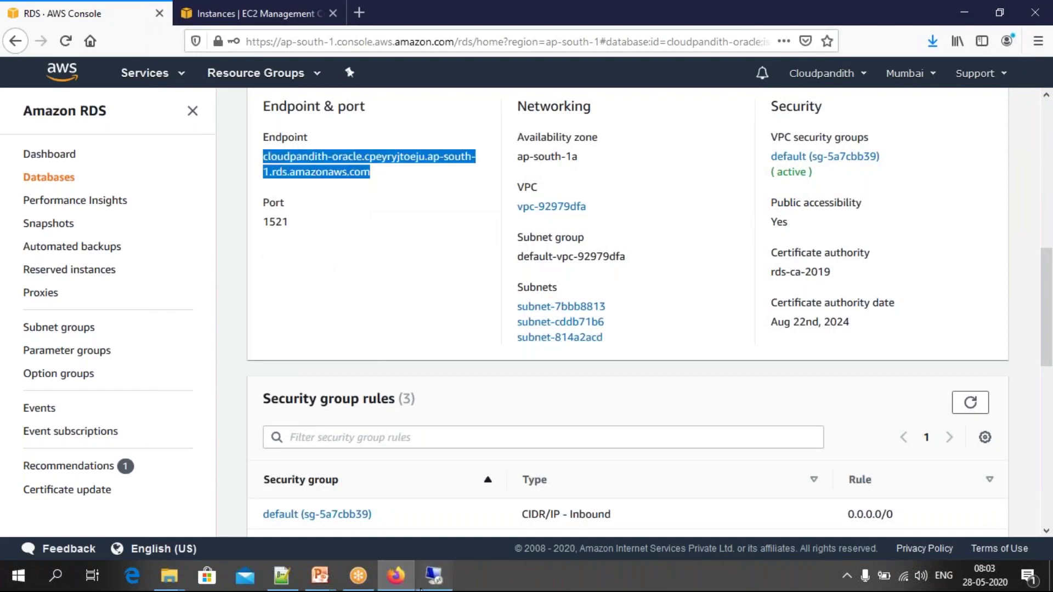
left_click(423, 583)
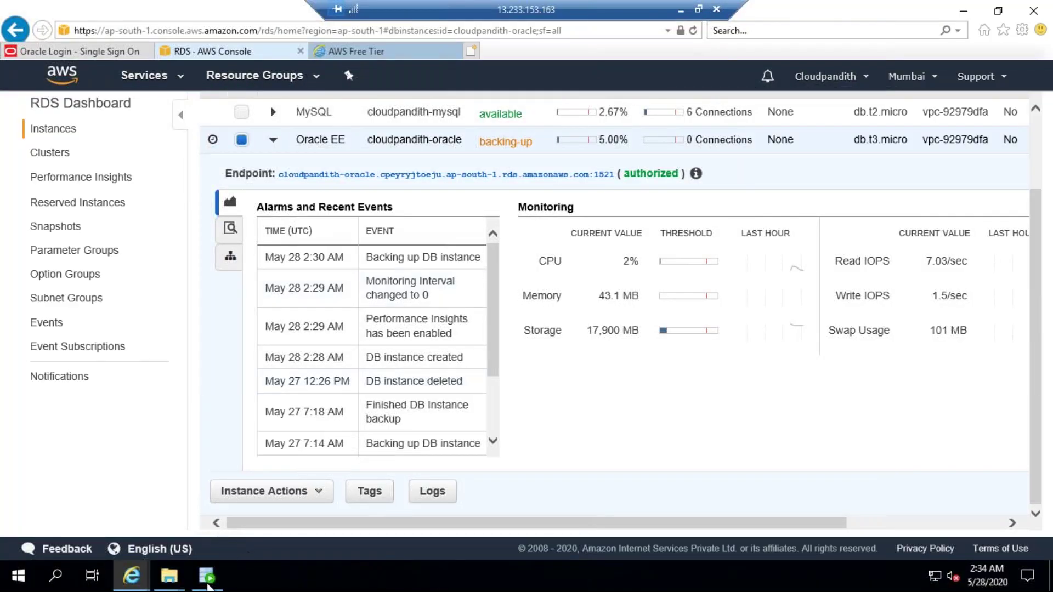
Step: Compare the hostname, then copy the database name ORCL from the RDS Configuration tab
left_click(206, 575)
left_click_drag(567, 339, 633, 339)
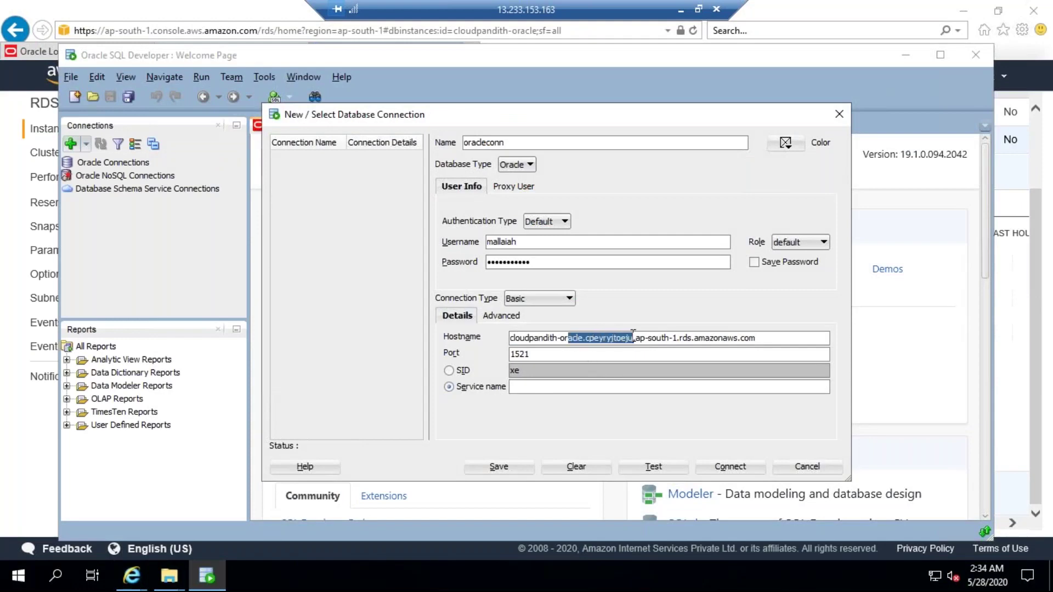
left_click(527, 356)
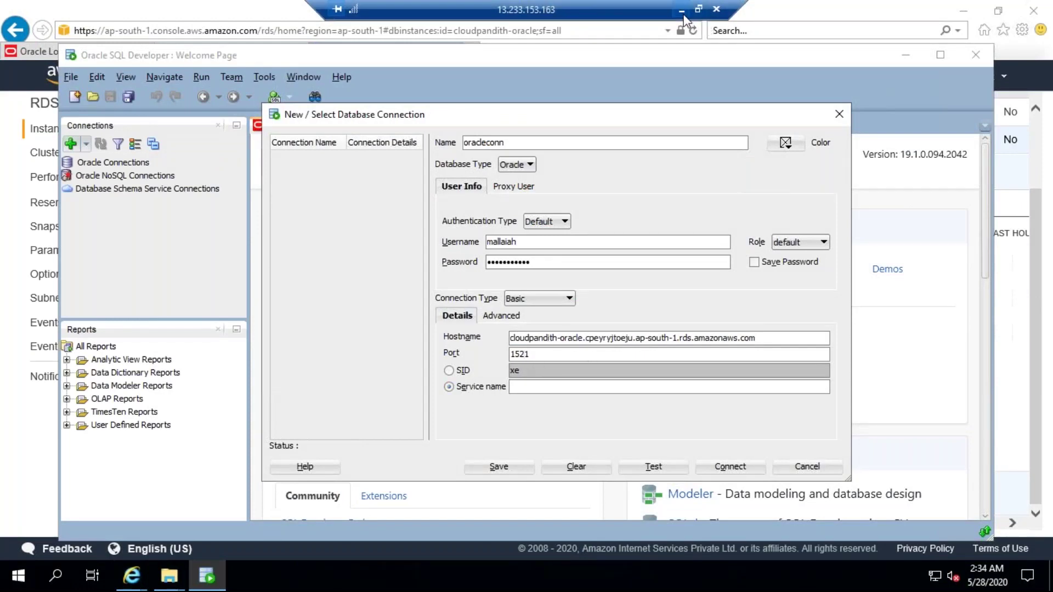
left_click(681, 11)
scroll(413, 393, "up", 8)
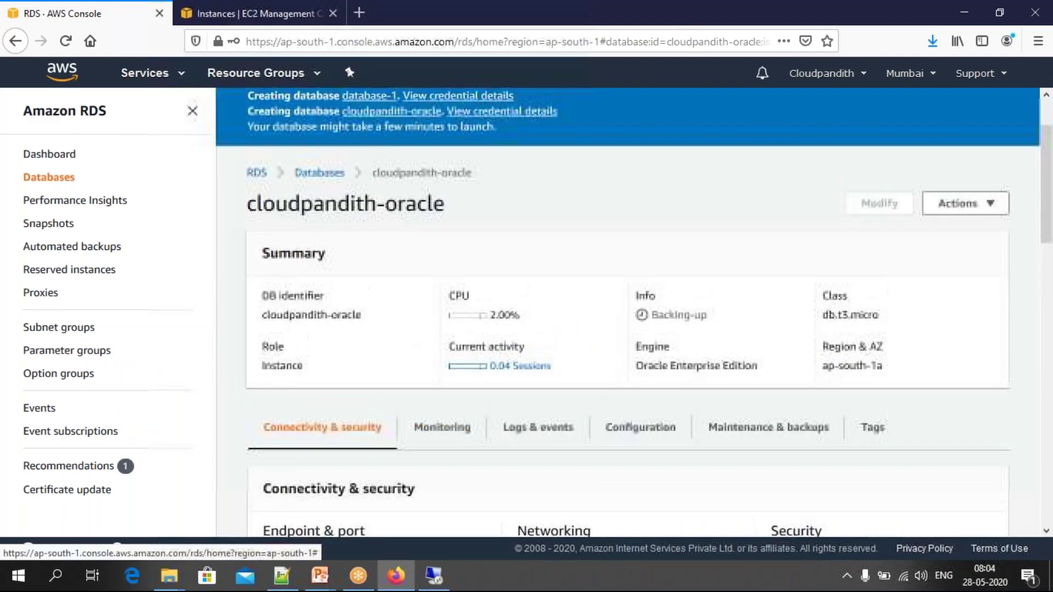
left_click(639, 433)
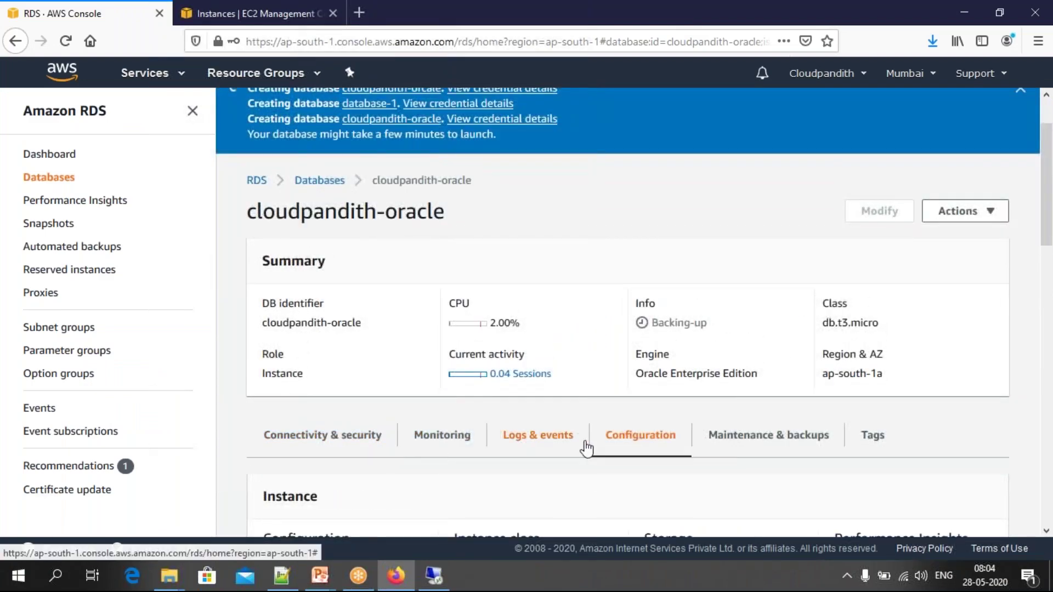
scroll(586, 447, "down", 8)
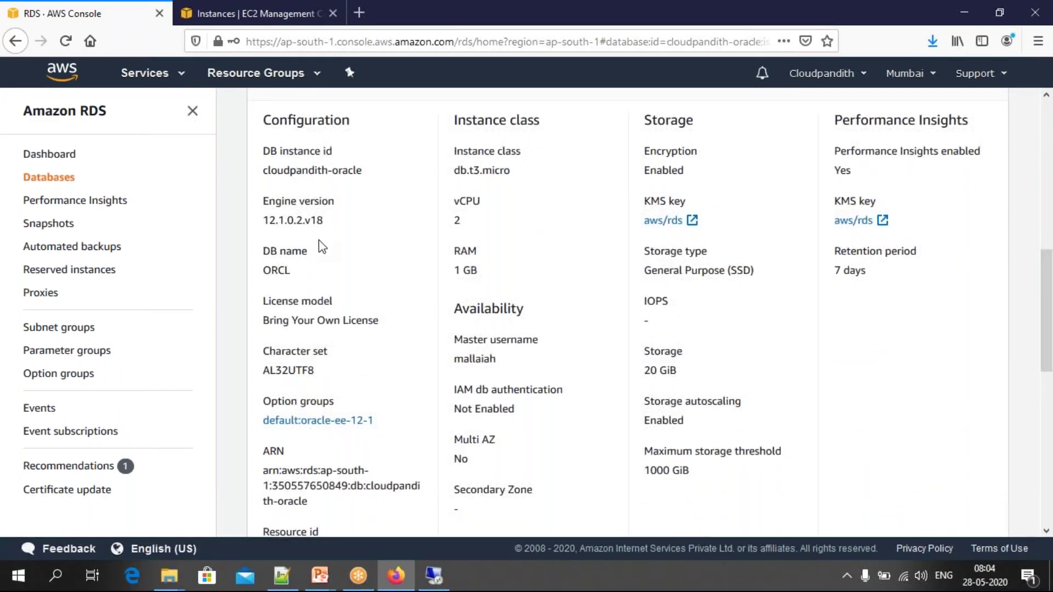
left_click_drag(292, 272, 264, 271)
key("ctrl+c")
left_click(433, 575)
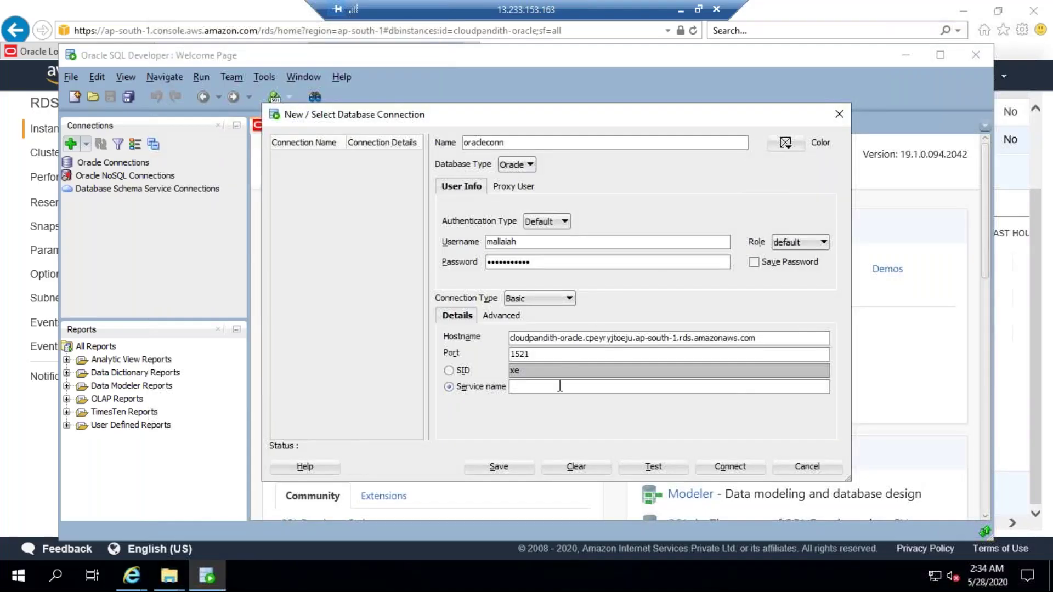
Step: Paste ORCL as the service name, test the connection successfully, and connect
key("ctrl+v")
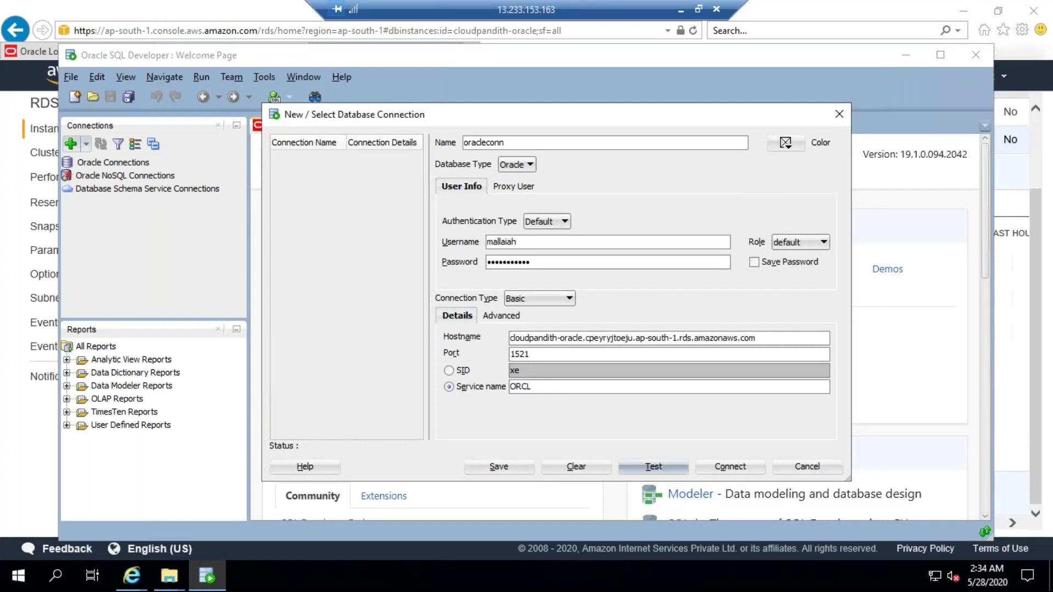
left_click(653, 467)
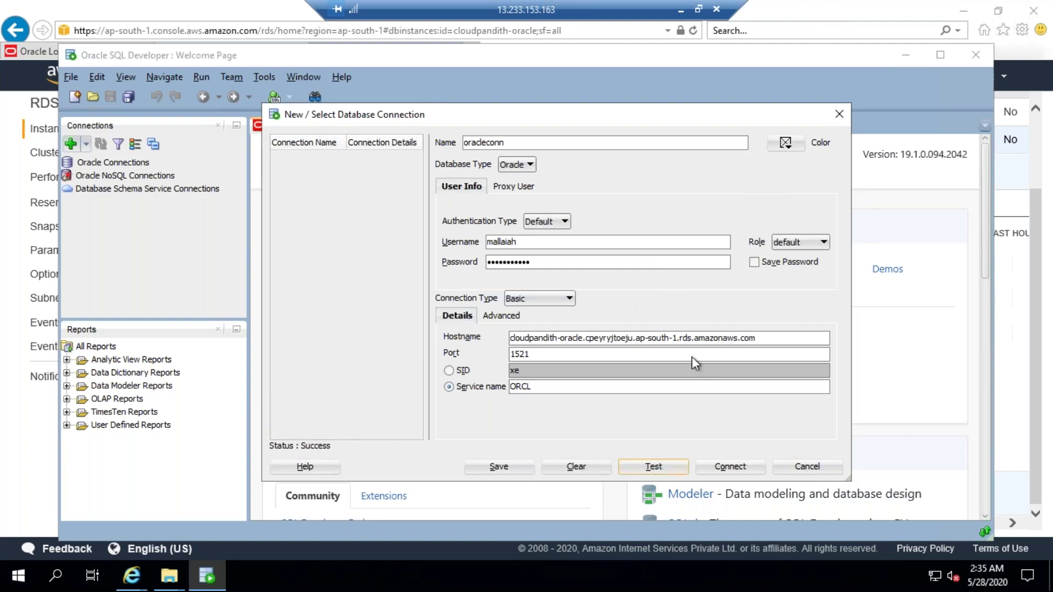
left_click(721, 464)
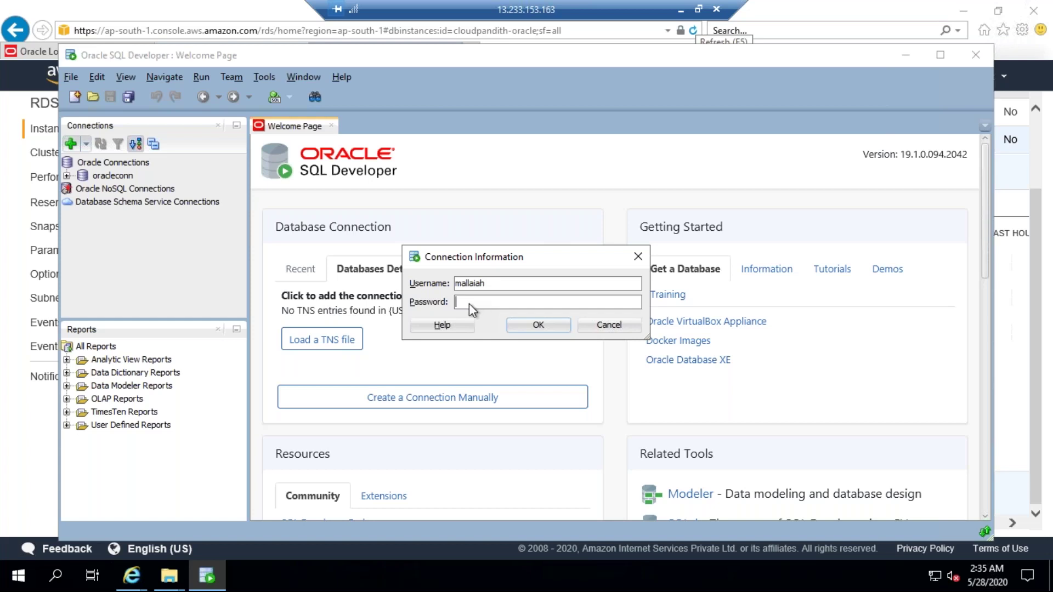
Step: Re-enter the database password correctly and log in to oracleconn
type("•••")
key("ctrl+a")
key("BackSpace")
type("••••••••••")
left_click(551, 324)
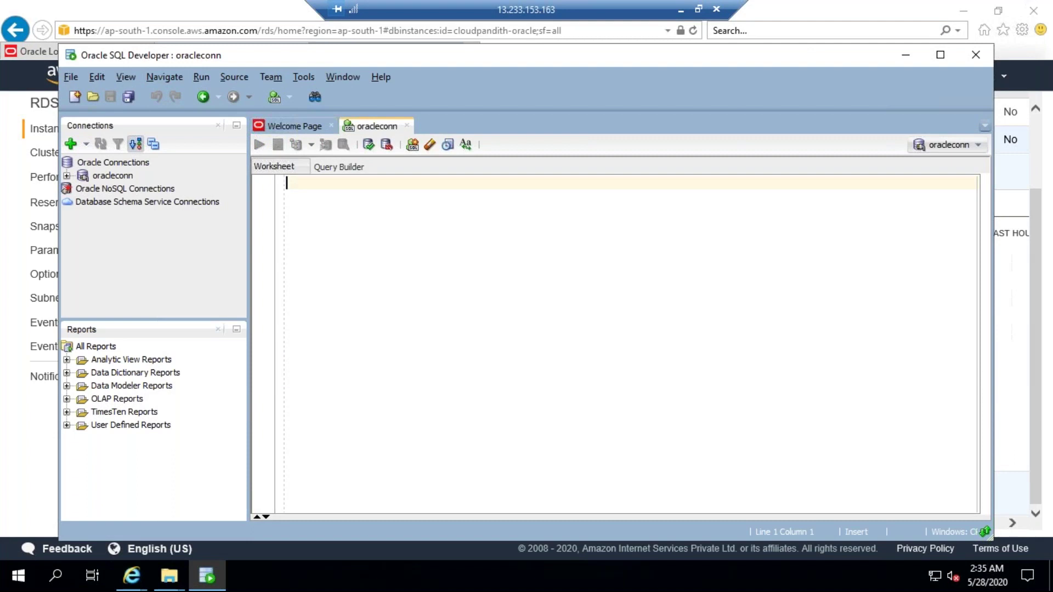
Step: Create table cust(cid int, cname varchar(50)), then comment out the create statement
type("create tbale")
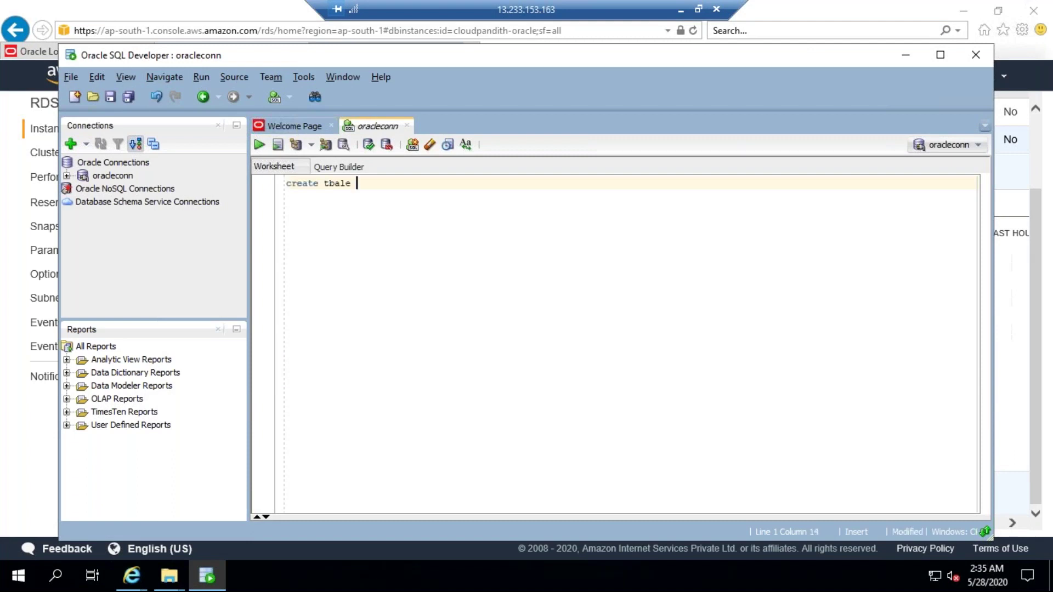
key("BackSpace")
key("BackSpace")
key("BackSpace")
key("BackSpace")
key("BackSpace")
key("BackSpace")
type("table cust(cid int,cname varchar(50))")
left_click(260, 145)
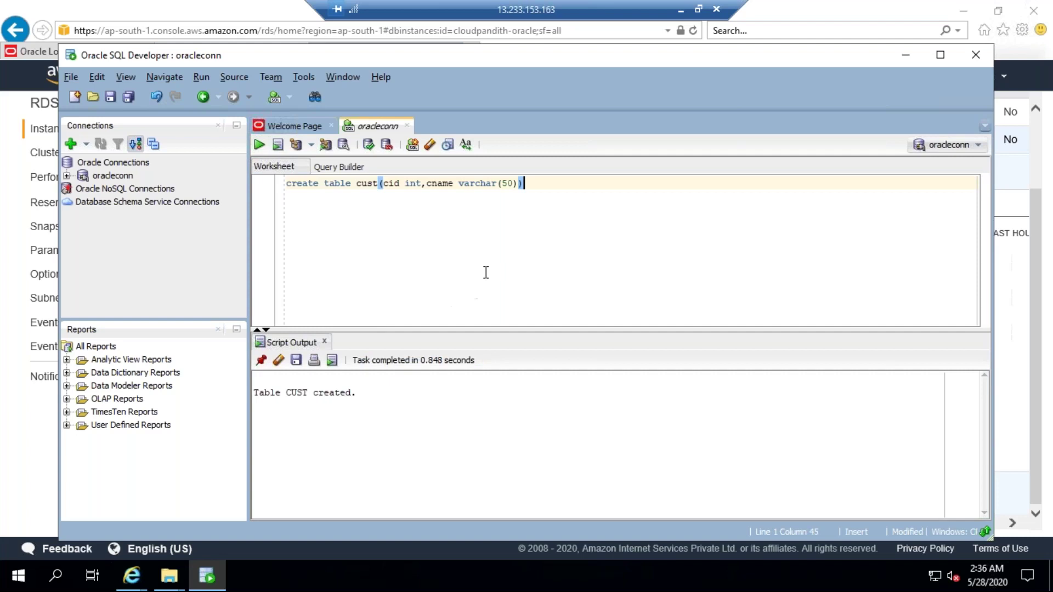
key("ctrl+slash")
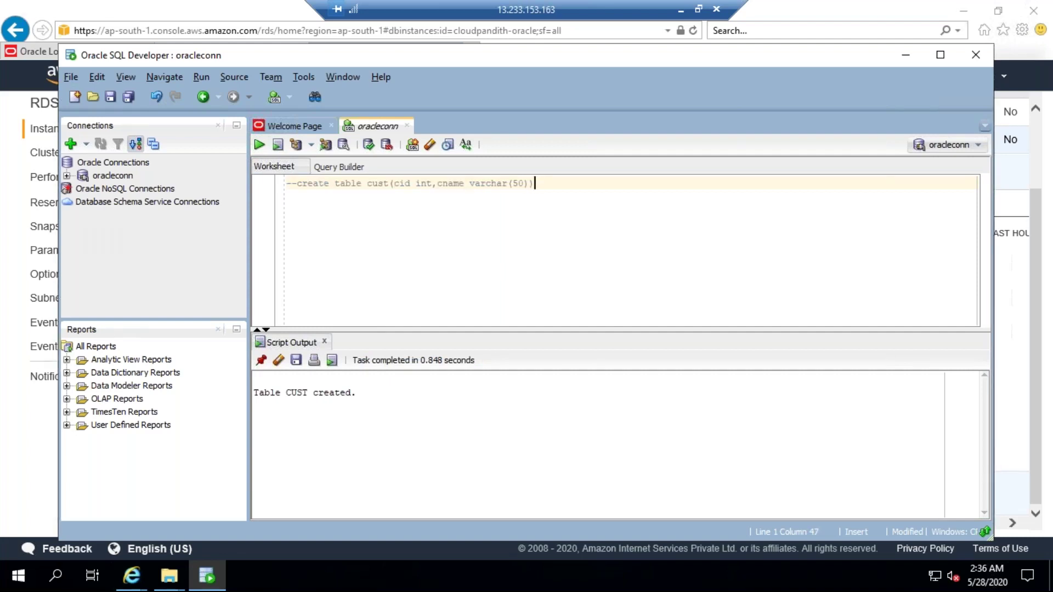
Step: Expand the oracleconn connection's Tables to reveal the CUST table
key("Return")
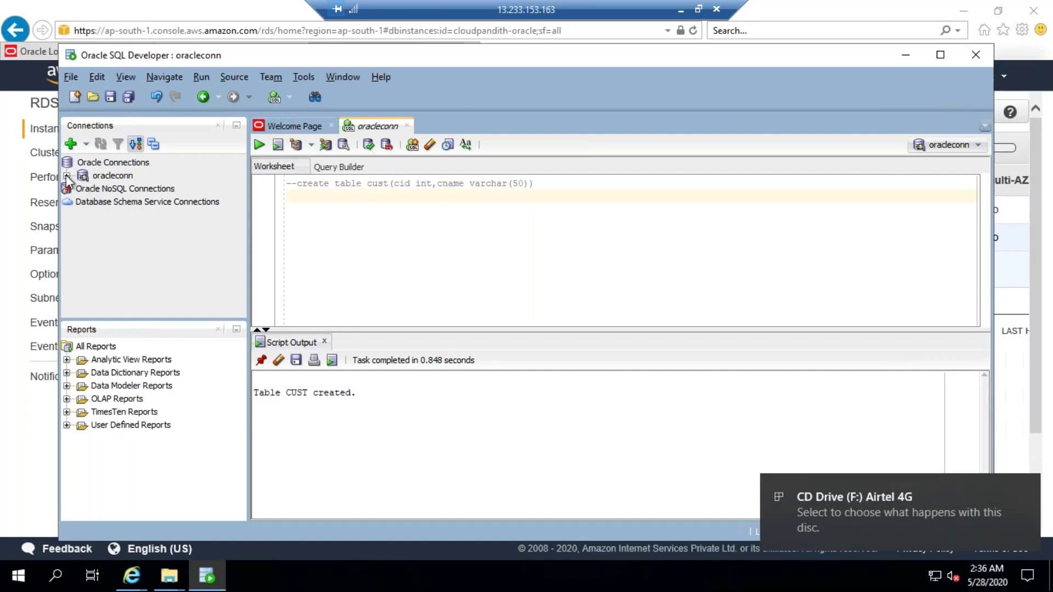
left_click(66, 176)
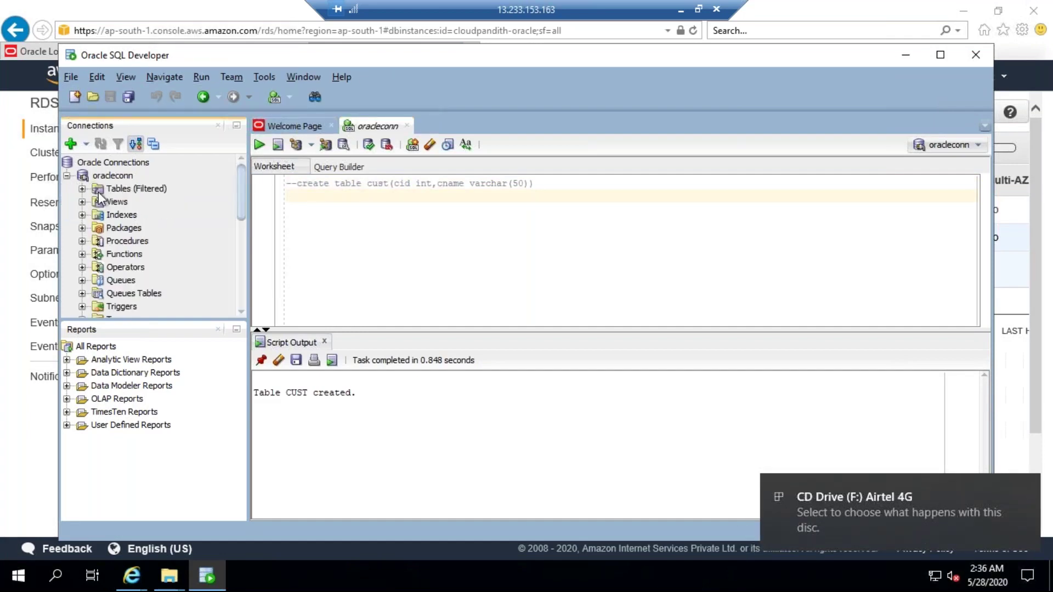
left_click(82, 188)
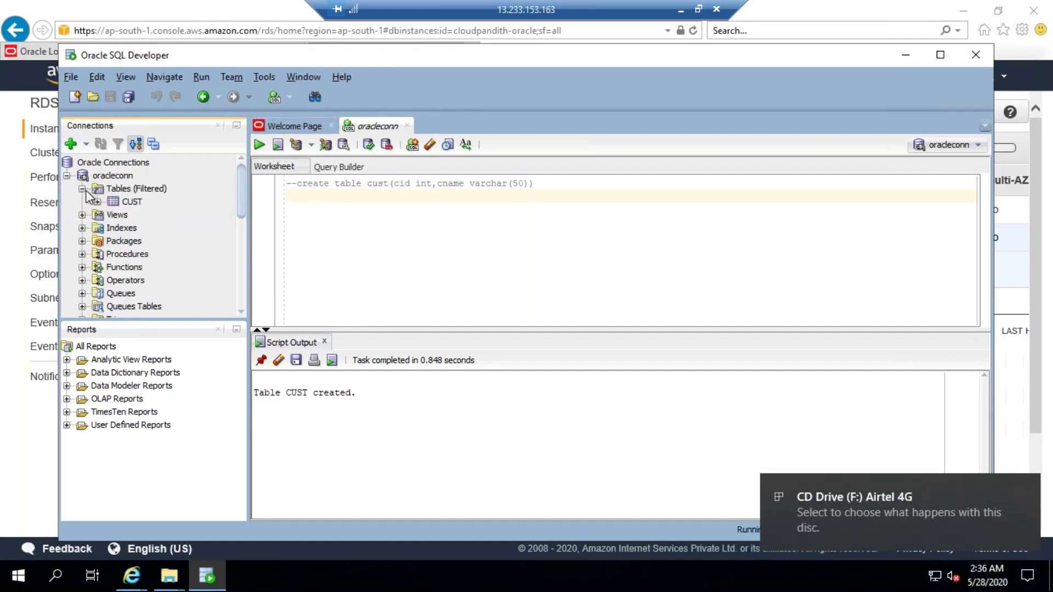
Step: Write insert into cust values(1,'john') with a second row (2,'robert')
left_click(538, 186)
key("Return")
type("insert into ")
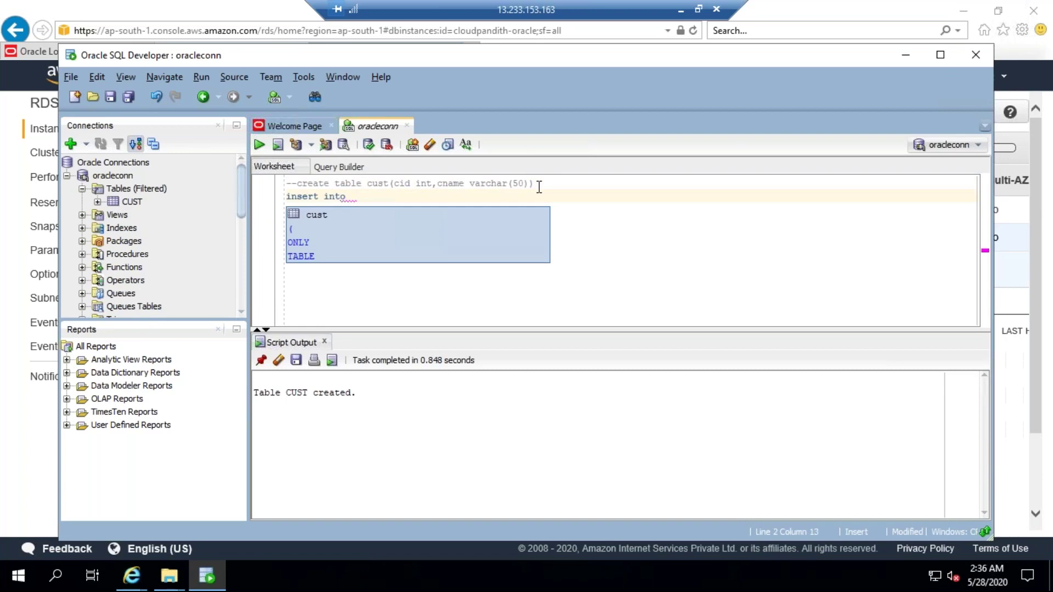
type("cust ")
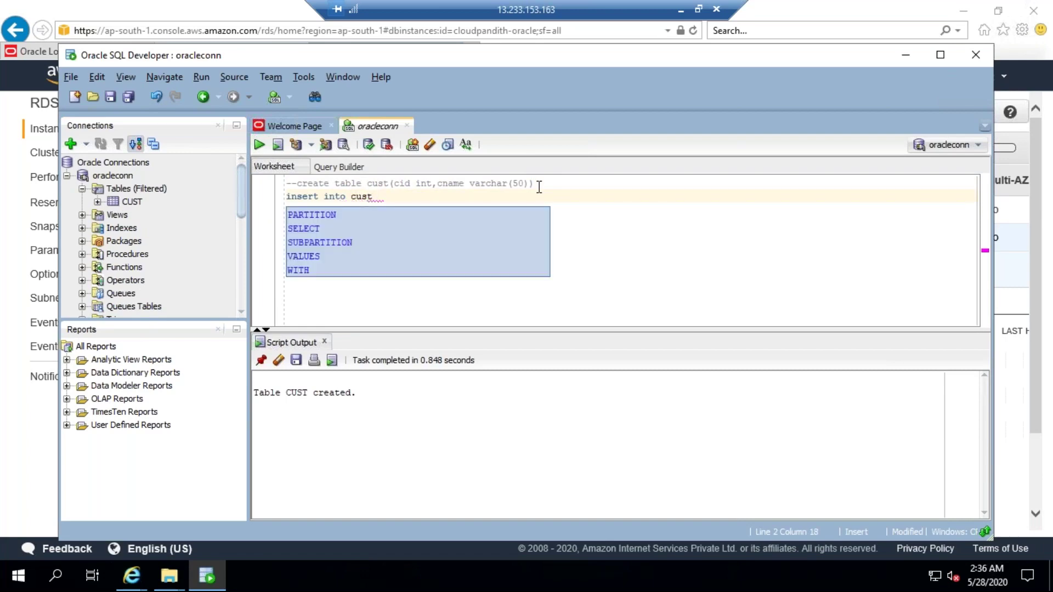
type("vakluez")
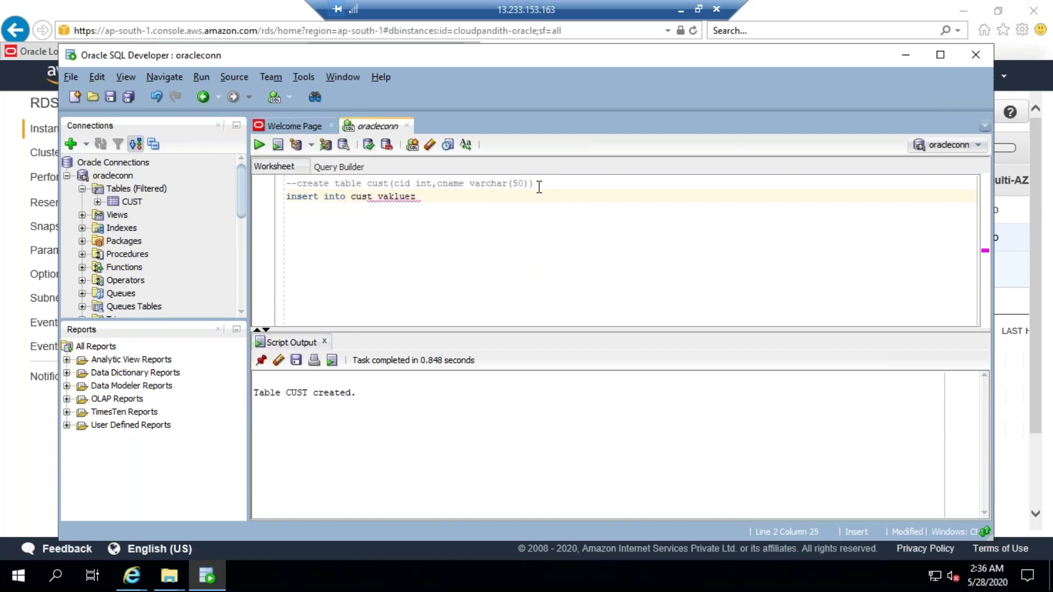
key("BackSpace")
key("BackSpace")
key("BackSpace")
key("BackSpace")
key("BackSpace")
type("lues(1,'john'")
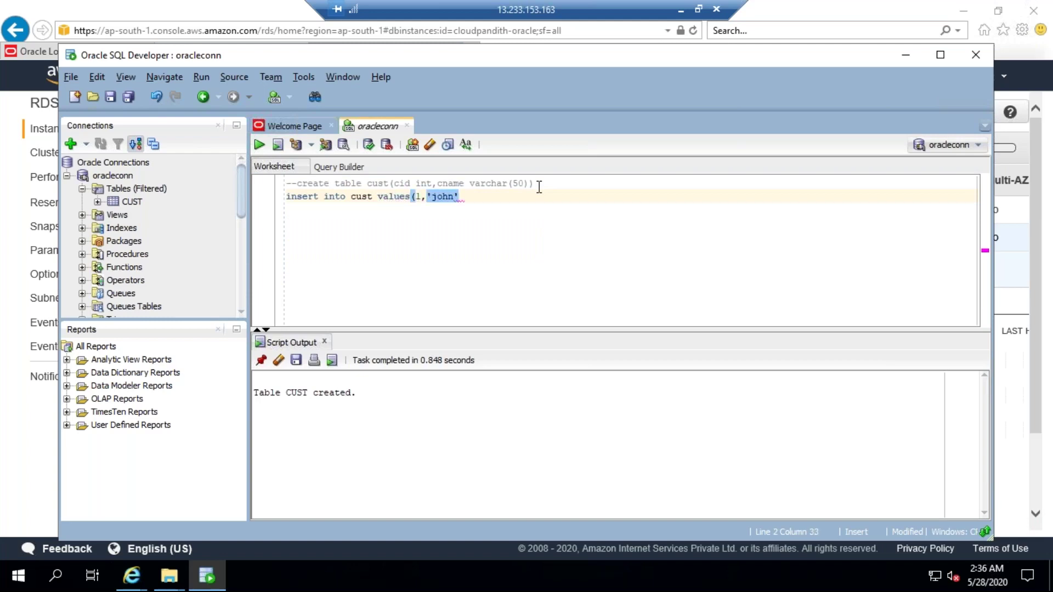
type("),")
key("Return")
type("(2,")
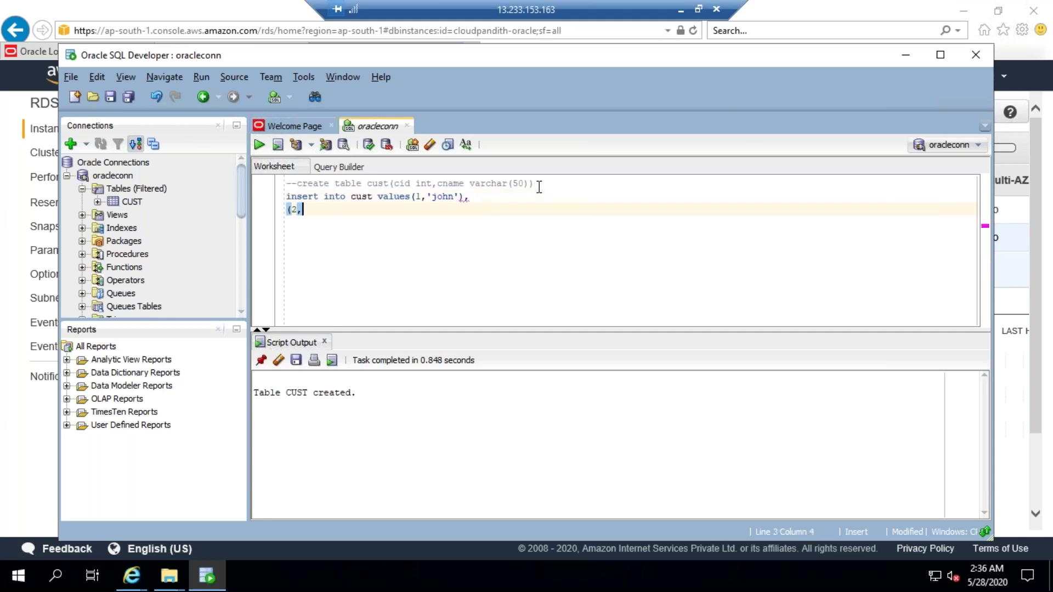
type("'robert'")
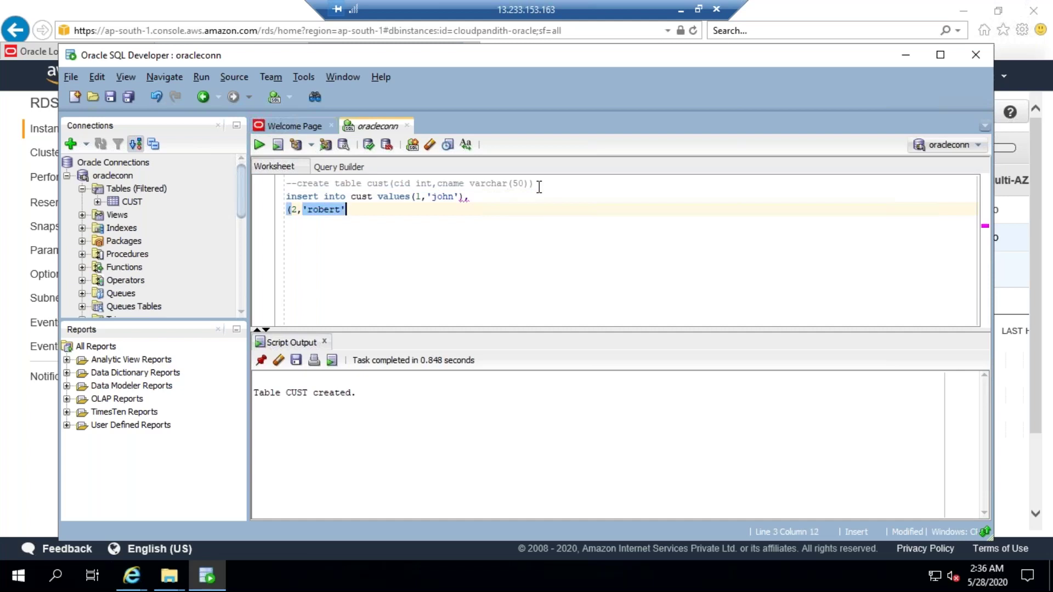
type(")")
Step: Copy the insert into cust values prefix so row 2 becomes its own insert
left_click_drag(369, 209, 286, 196)
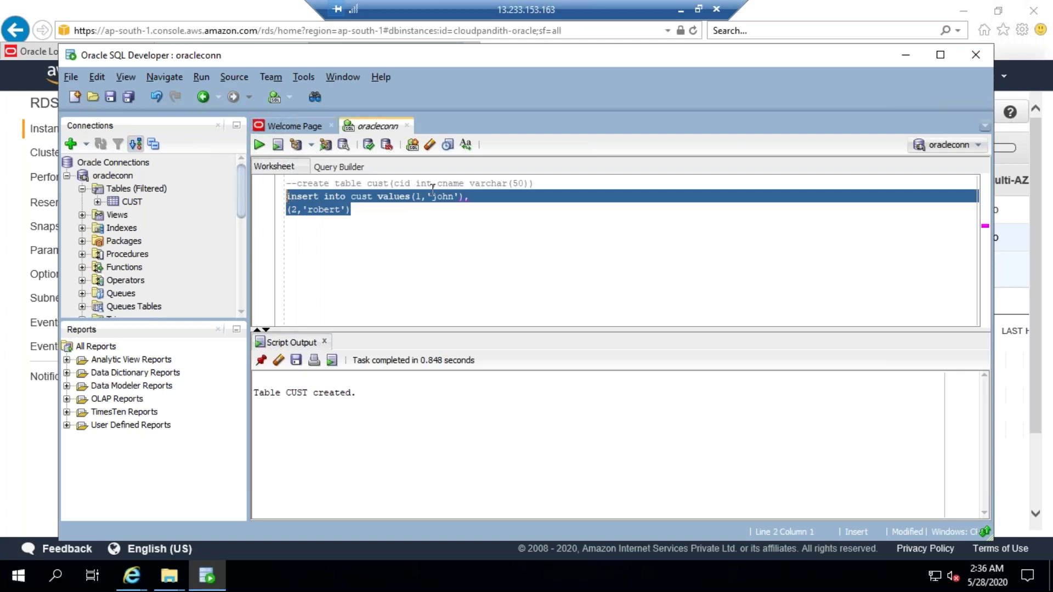
left_click(412, 198)
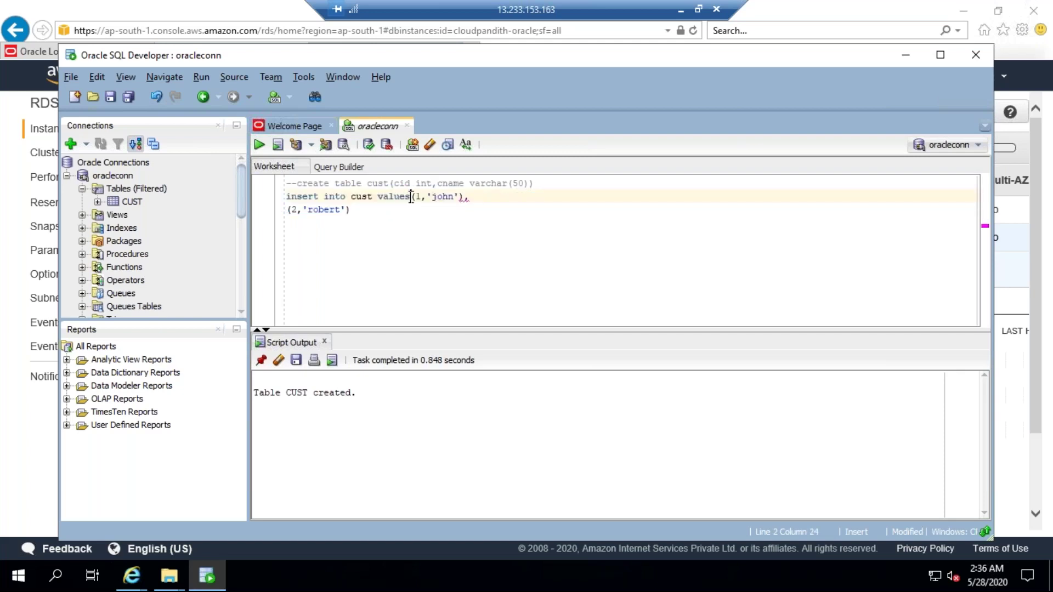
key("shift+Home")
key("ctrl+c")
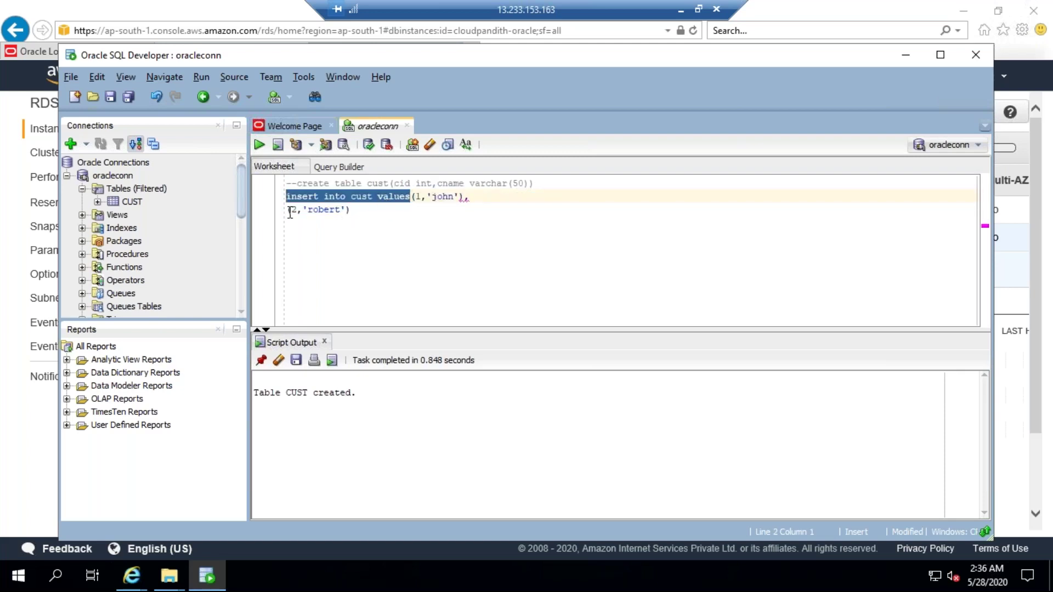
left_click(286, 209)
key("ctrl+v")
left_click(472, 196)
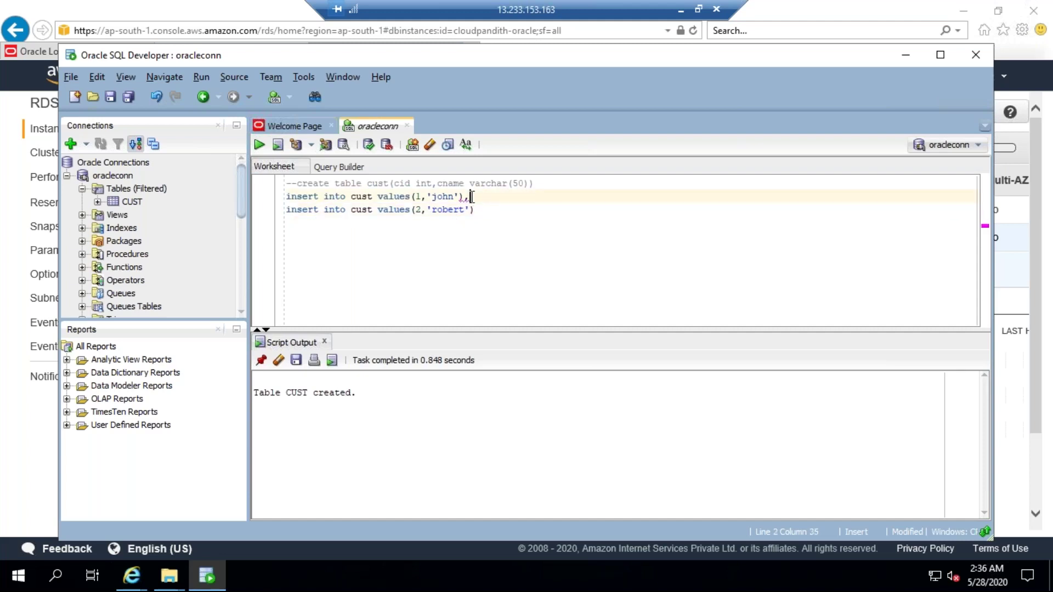
double_click(413, 196)
double_click(393, 197)
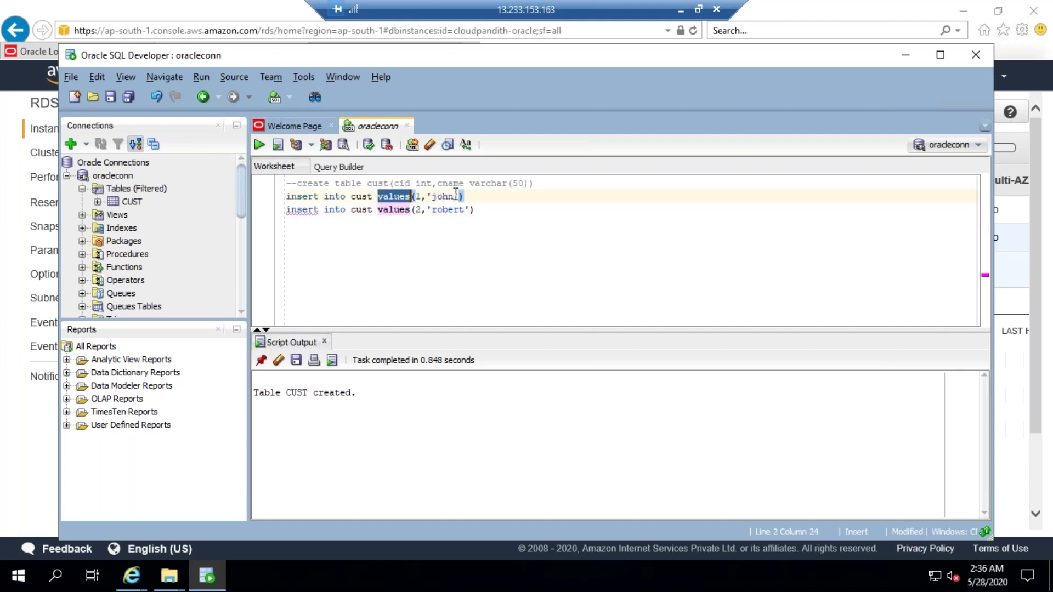
left_click_drag(464, 198, 290, 206)
left_click(290, 206)
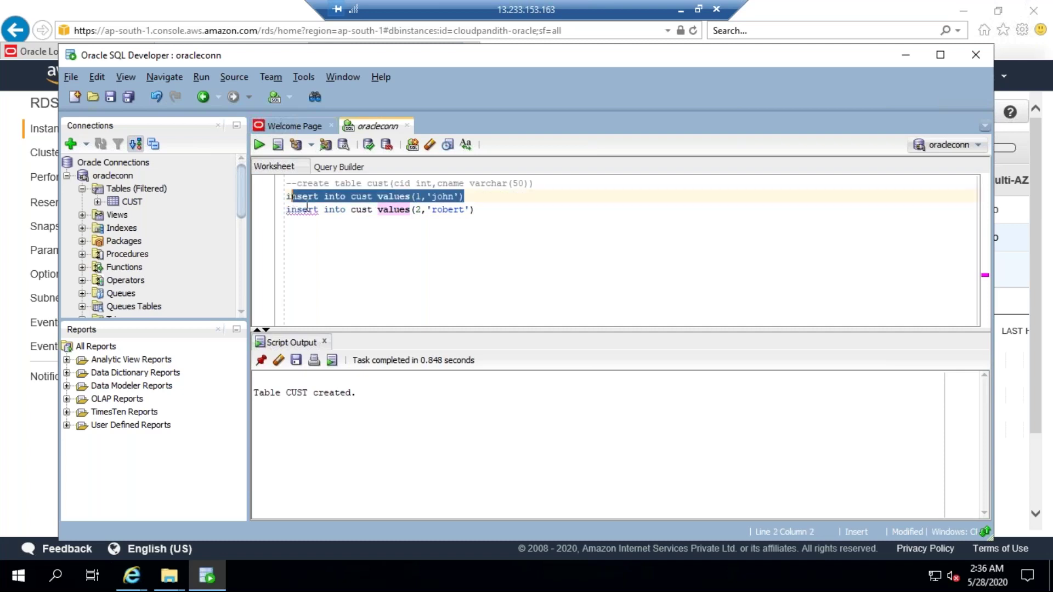
Step: Duplicate the second insert as a third row with id 3 and name 'rosan'
left_click_drag(475, 210, 351, 210)
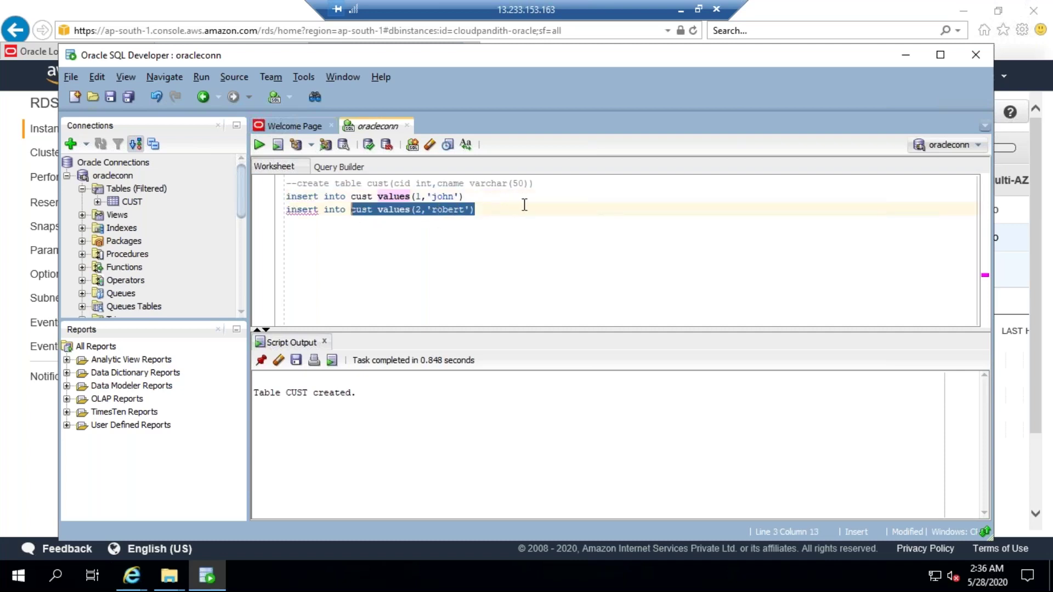
left_click(474, 210)
key("shift+Home")
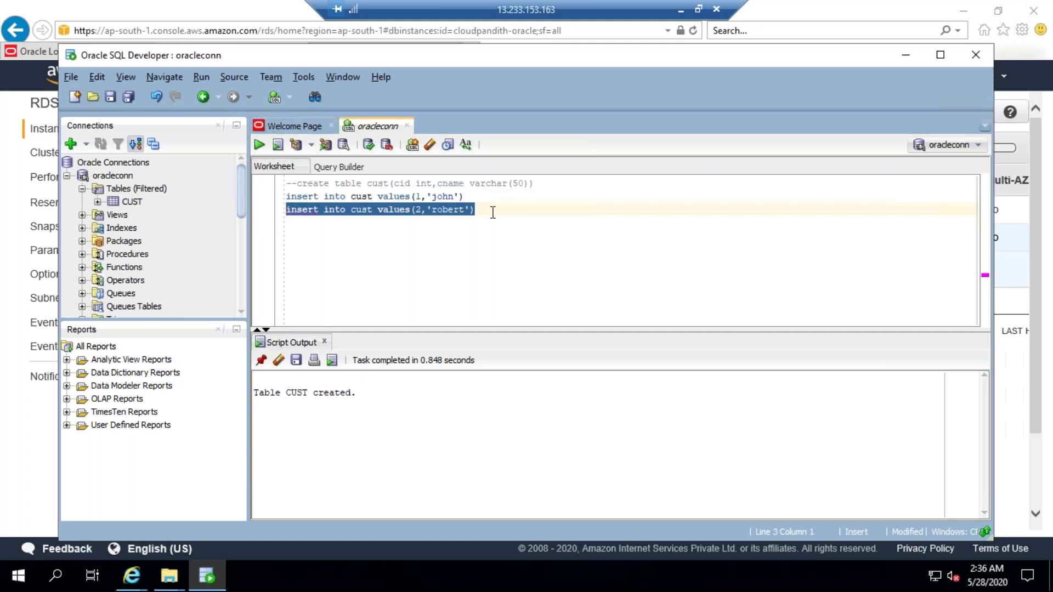
key("ctrl+c")
left_click(493, 213)
key("Return")
key("ctrl+v")
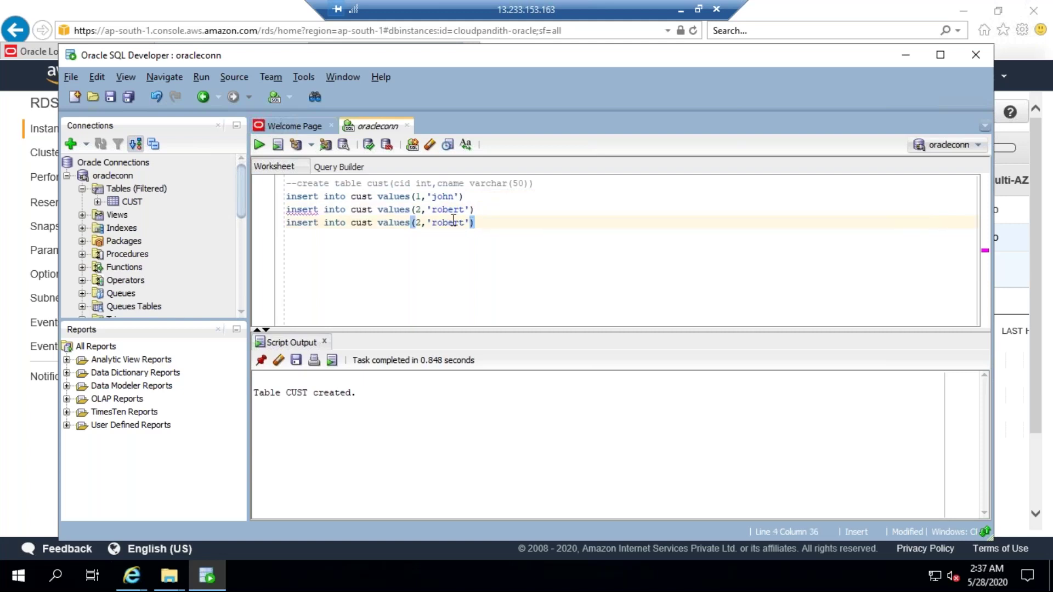
left_click(421, 222)
key("BackSpace")
type("3")
key("Right")
key("Right")
key("Right")
key("Right")
key("Right")
key("Right")
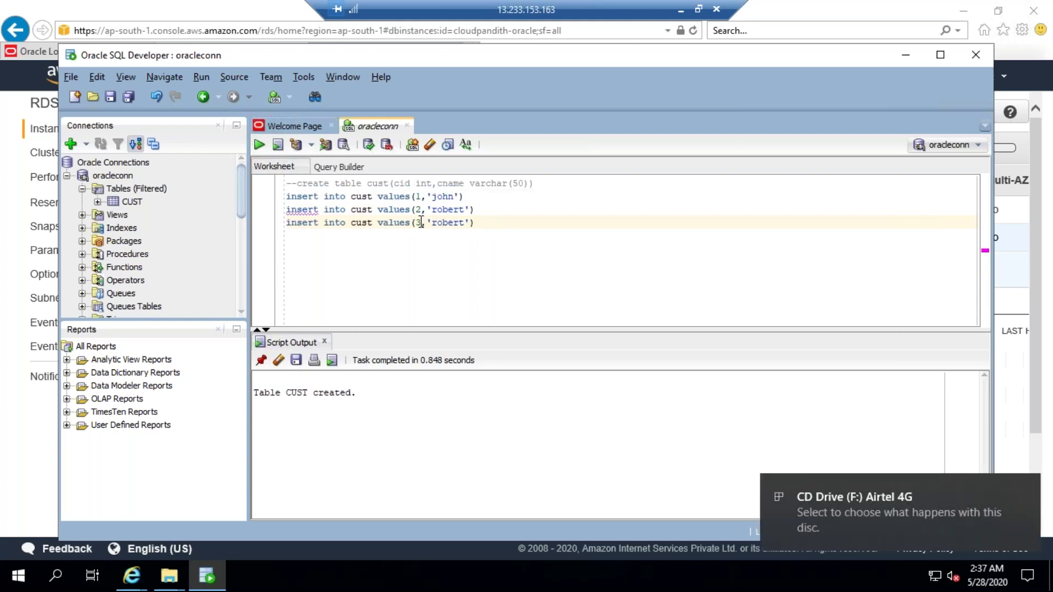
key("BackSpace")
key("BackSpace")
key("BackSpace")
key("BackSpace")
type("san")
Step: Run the three inserts, adding missing semicolons so each reports 1 row inserted
left_click_drag(475, 222, 269, 163)
left_click(259, 145)
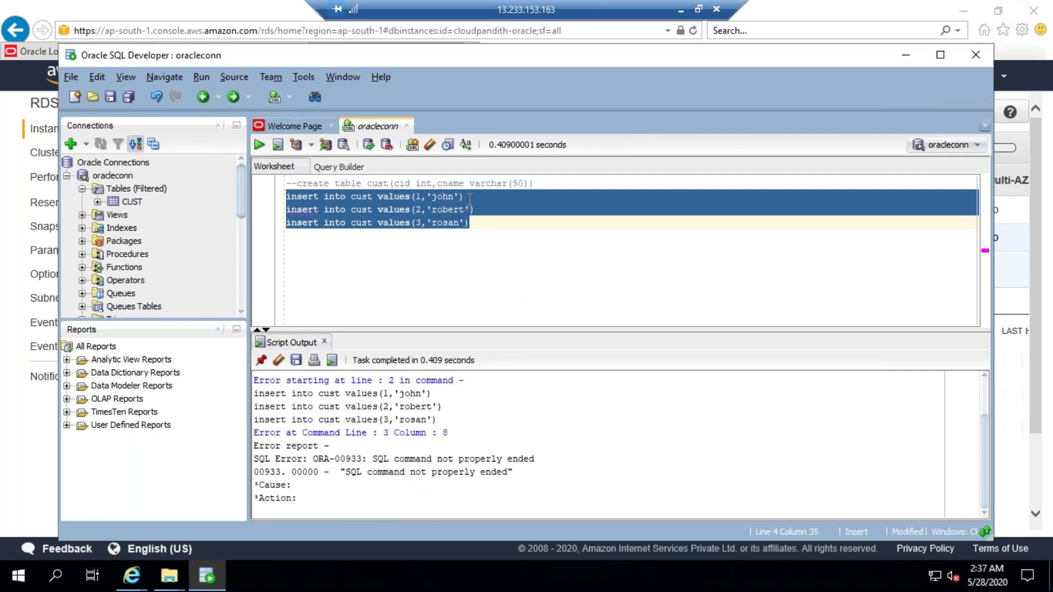
left_click(469, 198)
type(";")
left_click(484, 207)
type(";")
left_click_drag(470, 225, 284, 198)
left_click(260, 145)
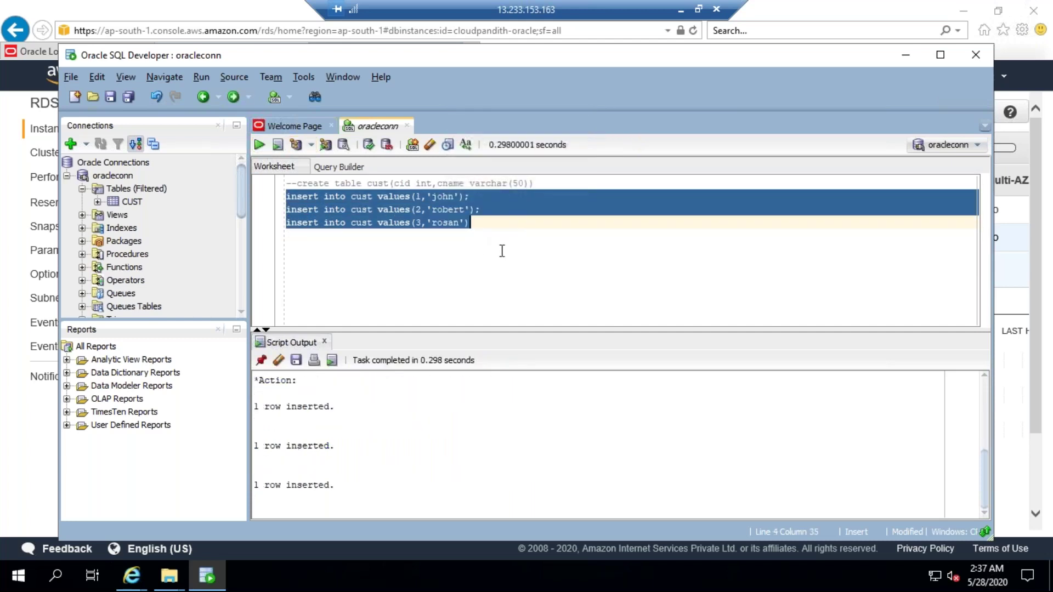
Step: Comment out the second and third insert statements
left_click(486, 208)
mouse_move(487, 208)
left_mouse_down()
mouse_move(411, 209)
mouse_move(469, 197)
mouse_move(476, 210)
left_mouse_up()
left_click(470, 196)
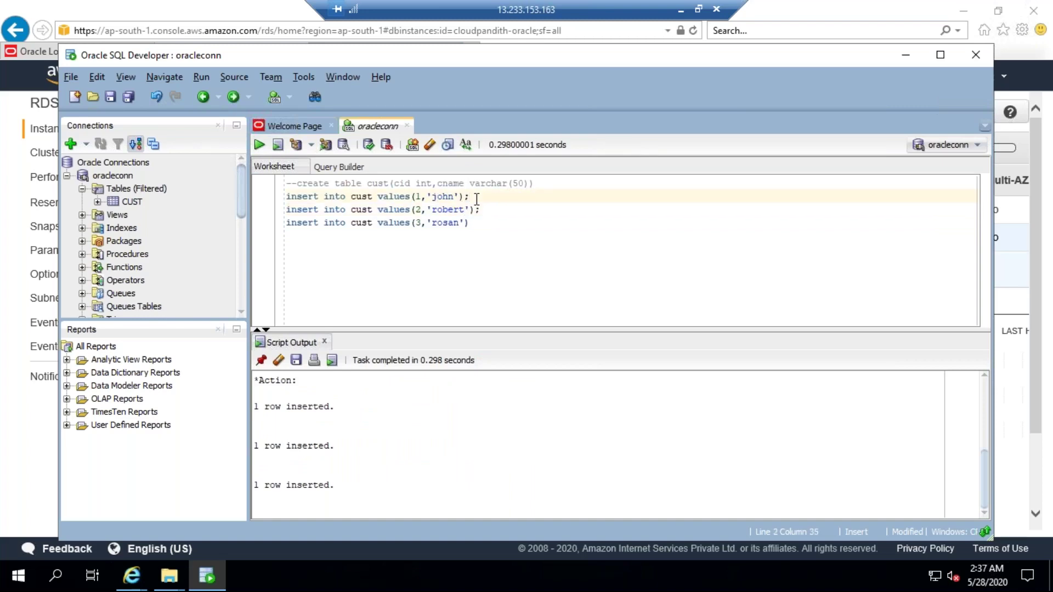
left_click_drag(471, 222, 390, 224)
left_click(482, 219)
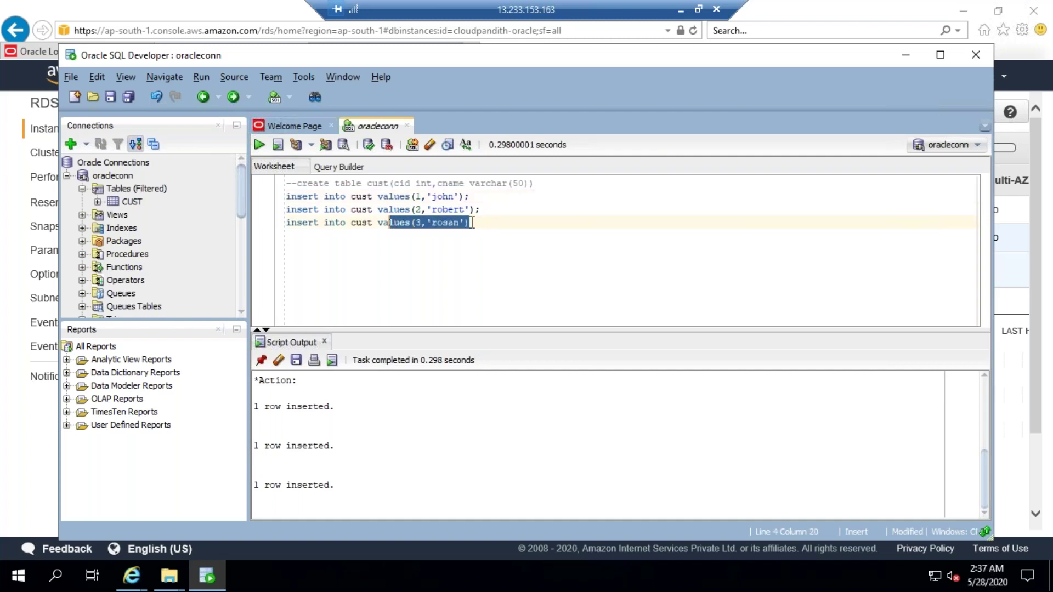
left_click(495, 225)
left_click_drag(478, 225, 347, 208)
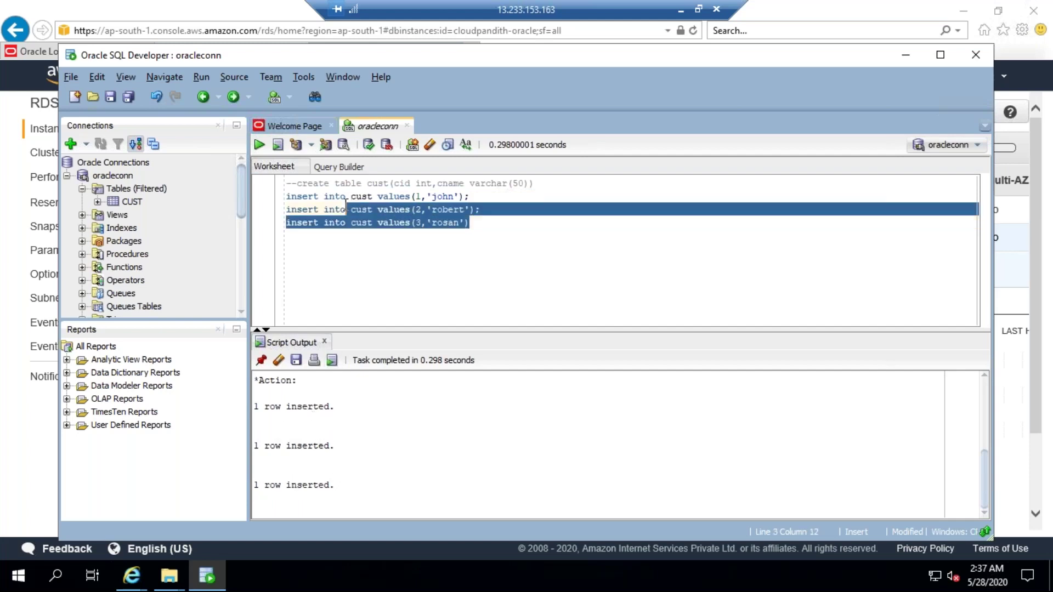
key("ctrl+slash")
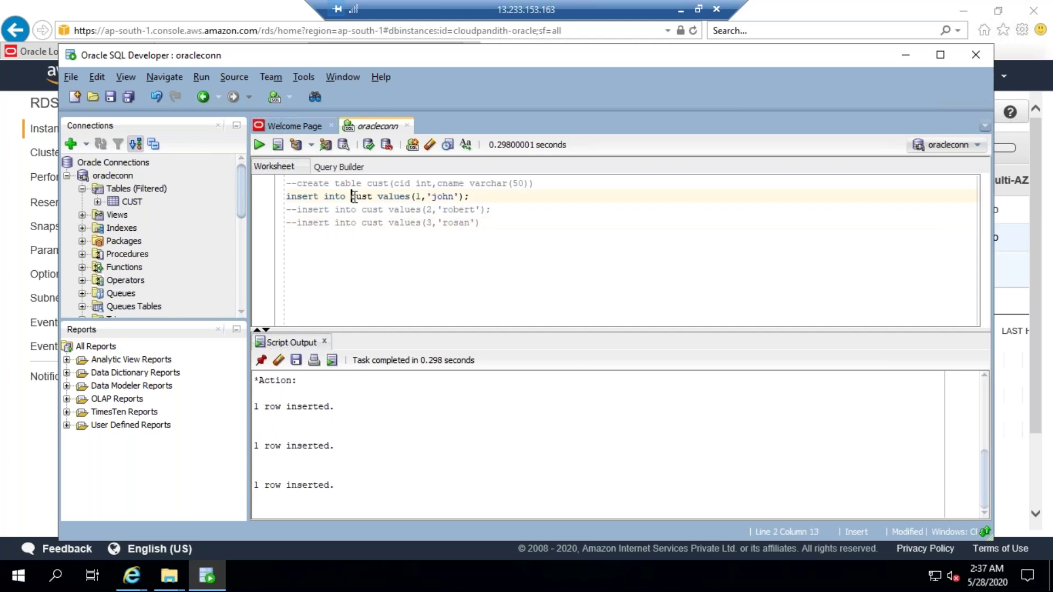
Step: Run select * from cust, returning rows 1 john, 2 robert and 3 rosan
left_click(496, 226)
key("Return")
type("select * ")
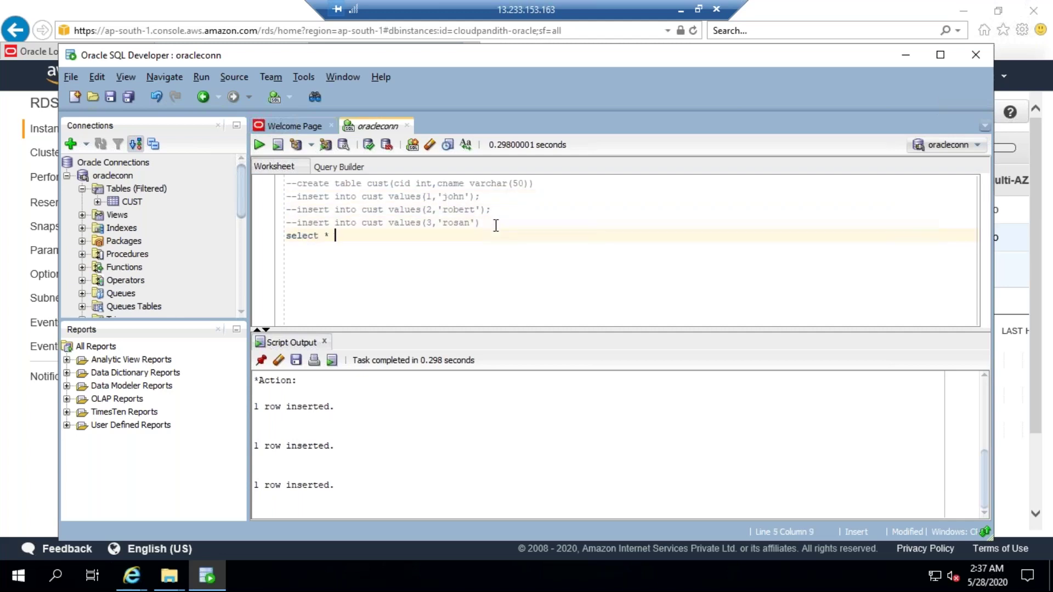
type("from cust")
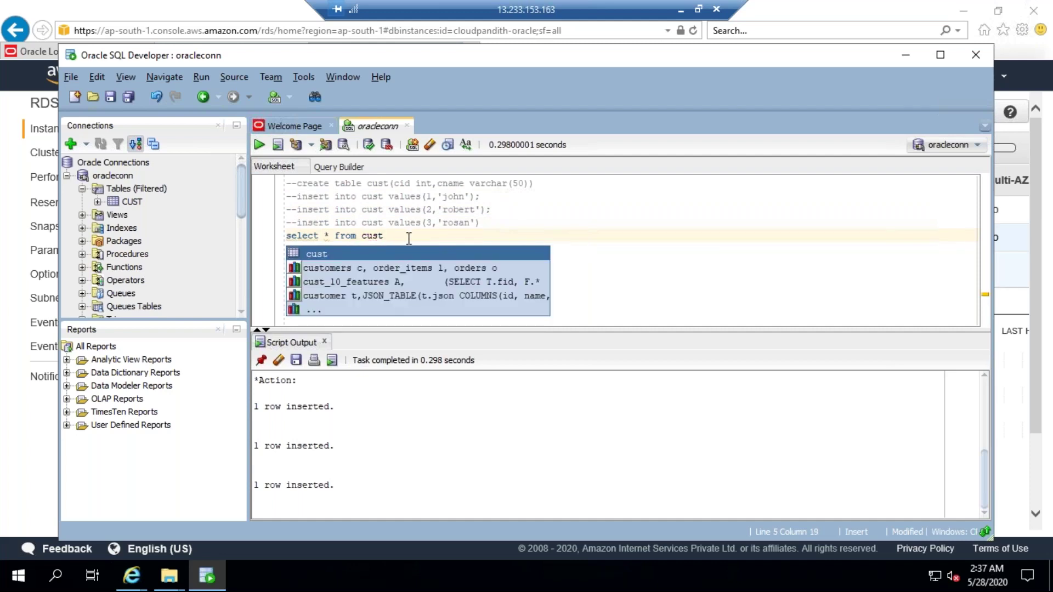
left_click(259, 146)
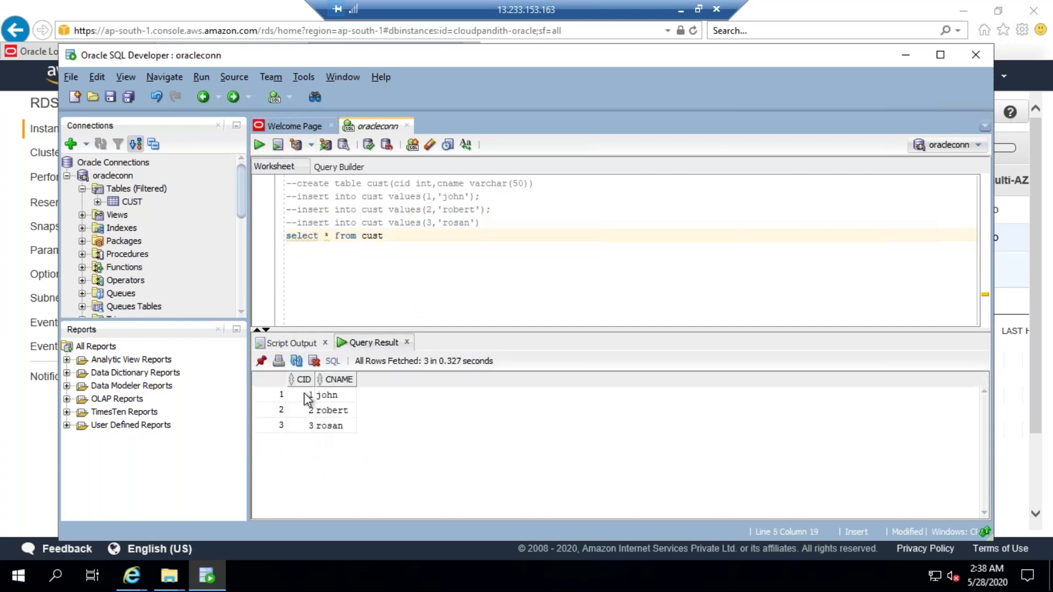
key("Right")
key("Down")
key("Down")
left_click(391, 239)
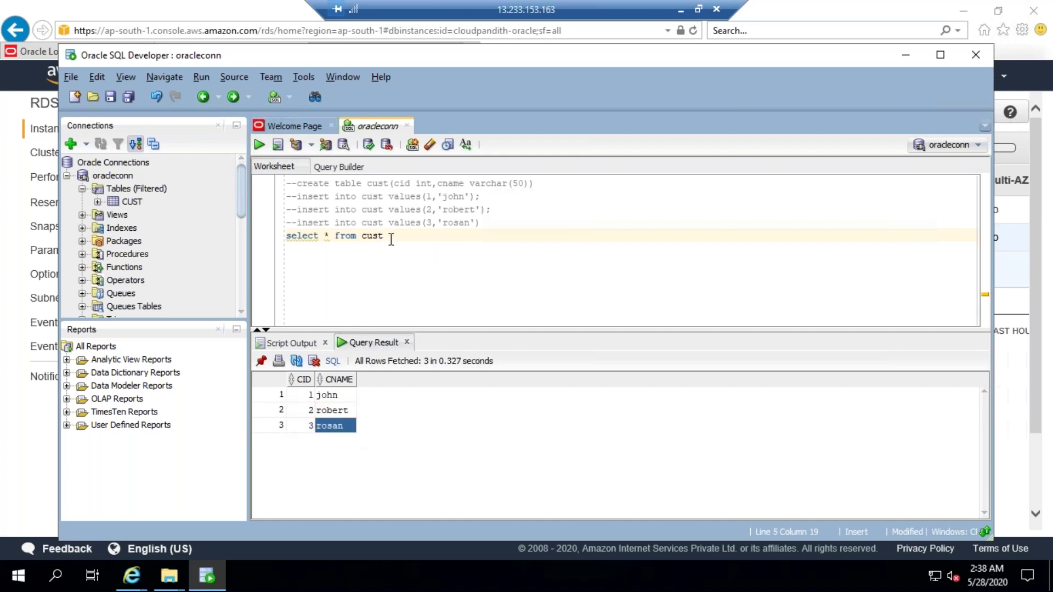
Step: Comment out the select and write update cust set cname='johny' where cid=1
key("ctrl+slash")
key("Return")
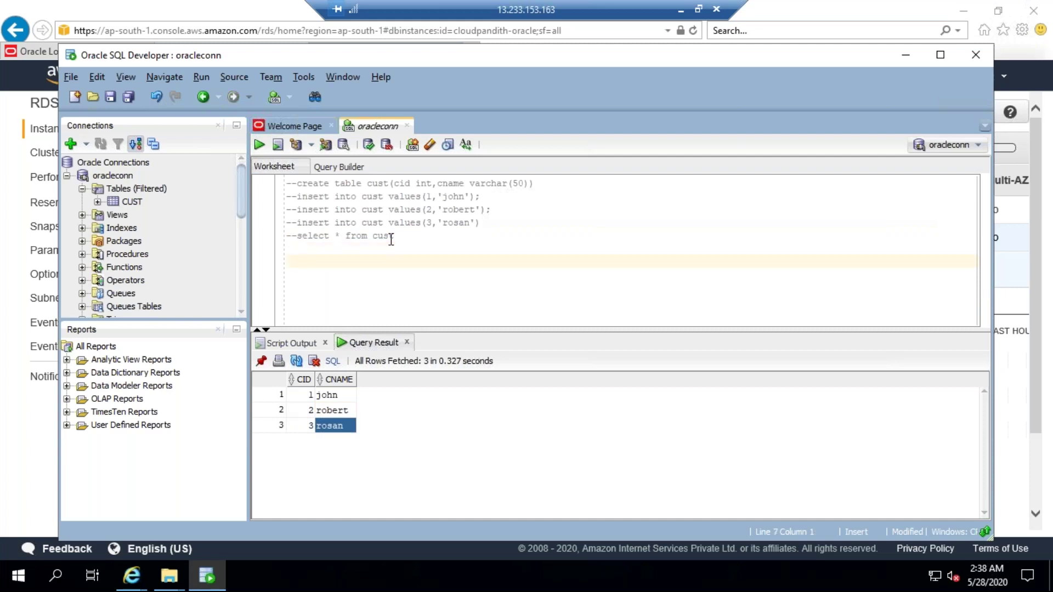
type("update cust set ")
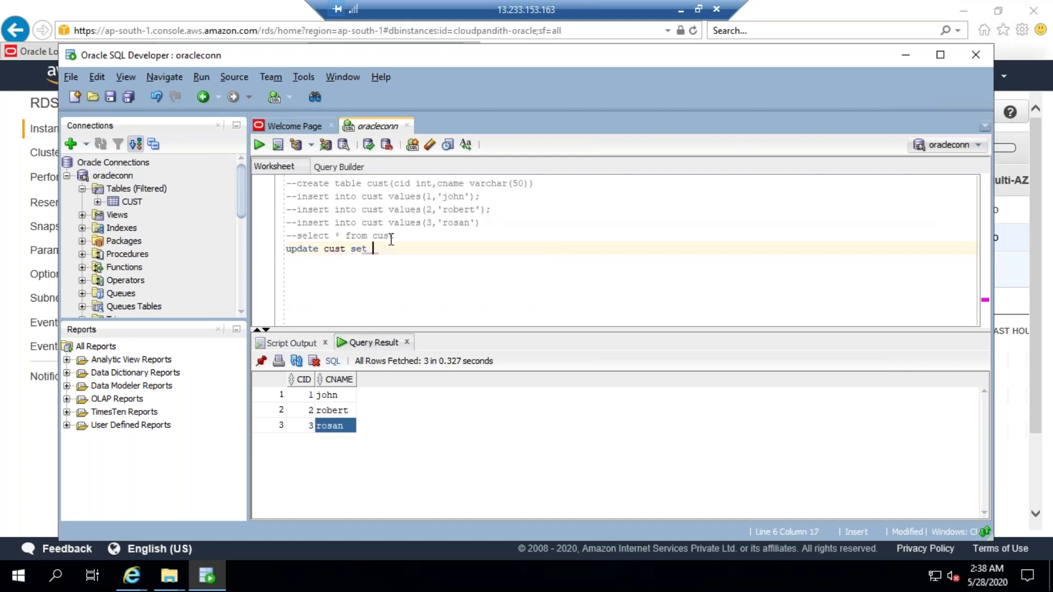
type("cname='jonny")
key("Left")
key("Left")
key("Left")
key("BackSpace")
type("h")
key("BackSpace")
type("o")
key("Delete")
type("hny' where")
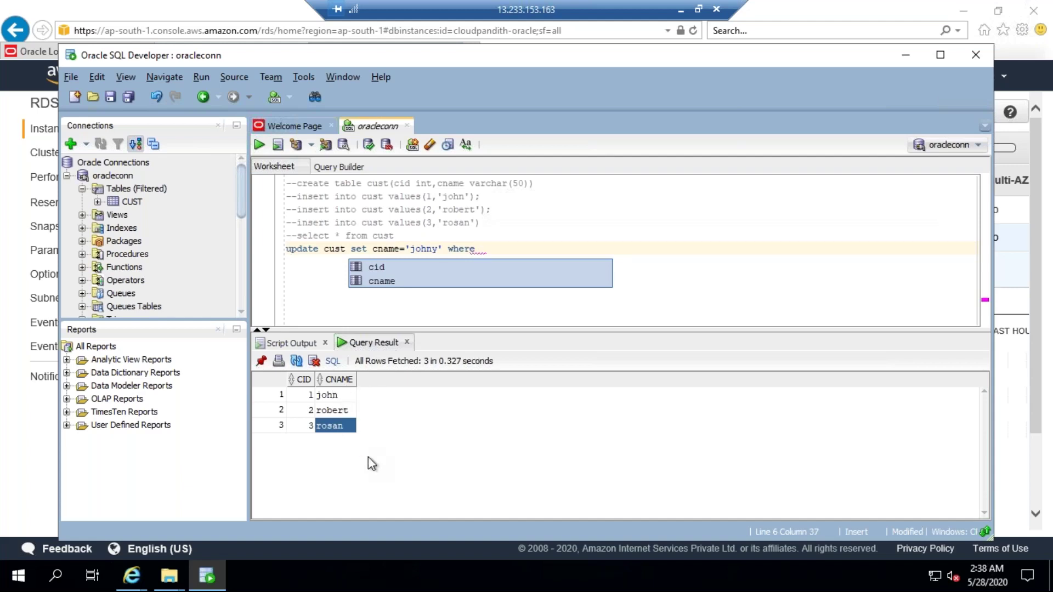
left_click(309, 395)
left_click(329, 395)
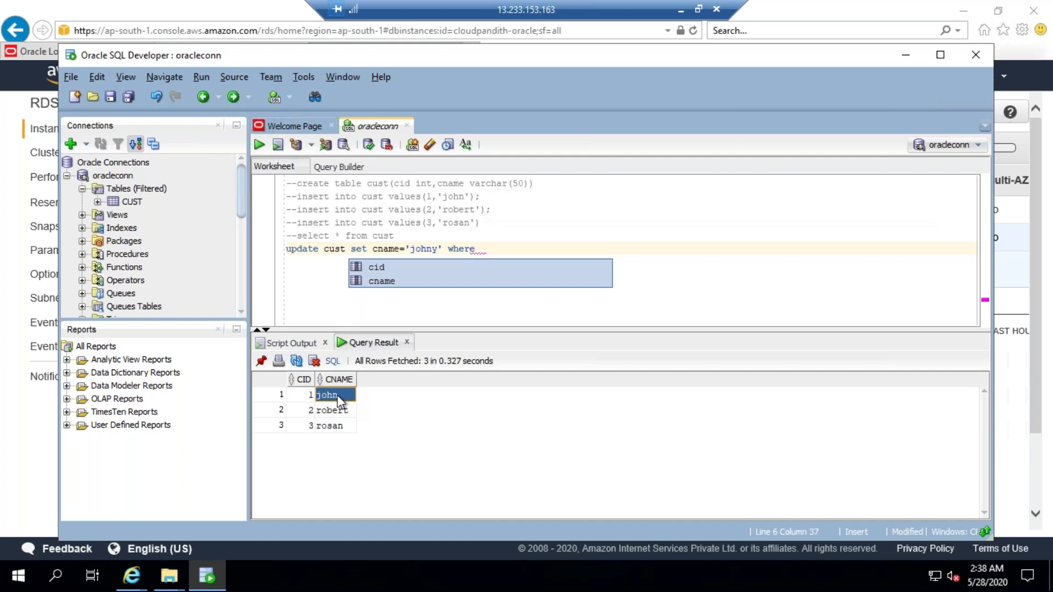
left_click(336, 395)
left_click(481, 248)
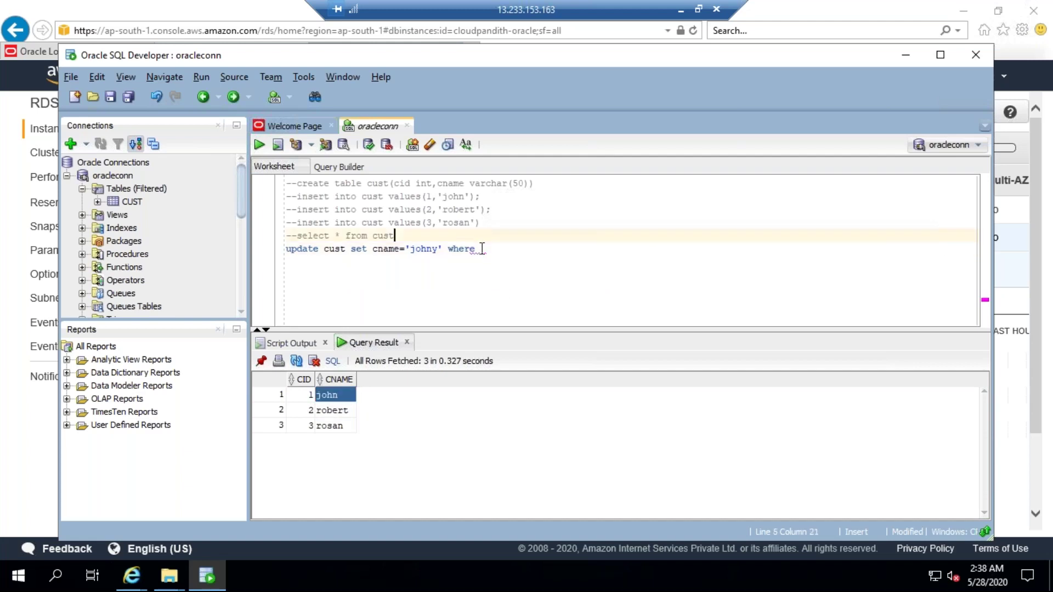
type("cid")
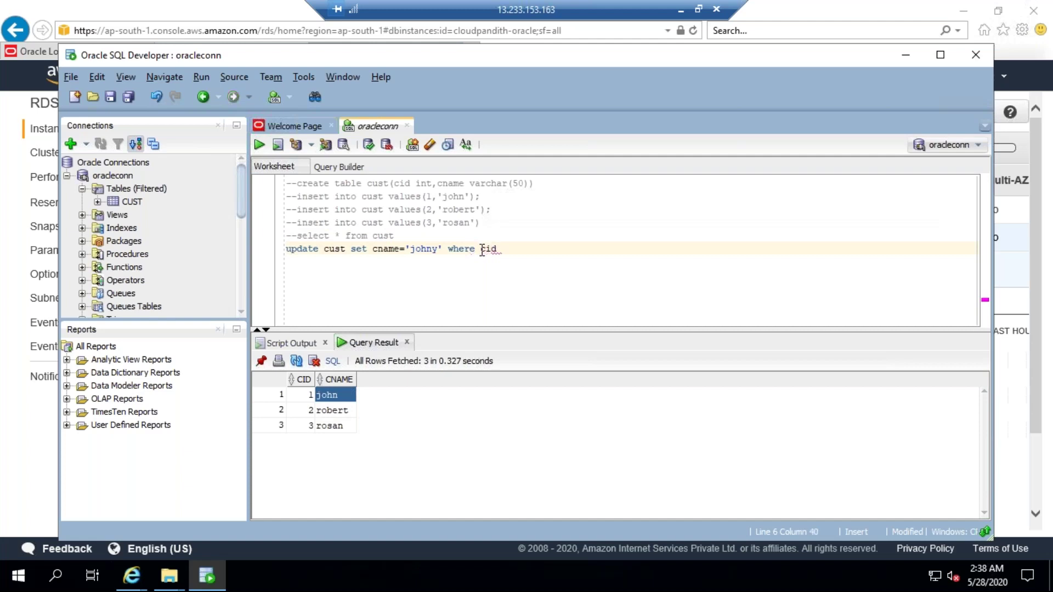
type("=1")
Step: Run the update statement, then comment it out after the row updates
key("shift+Home")
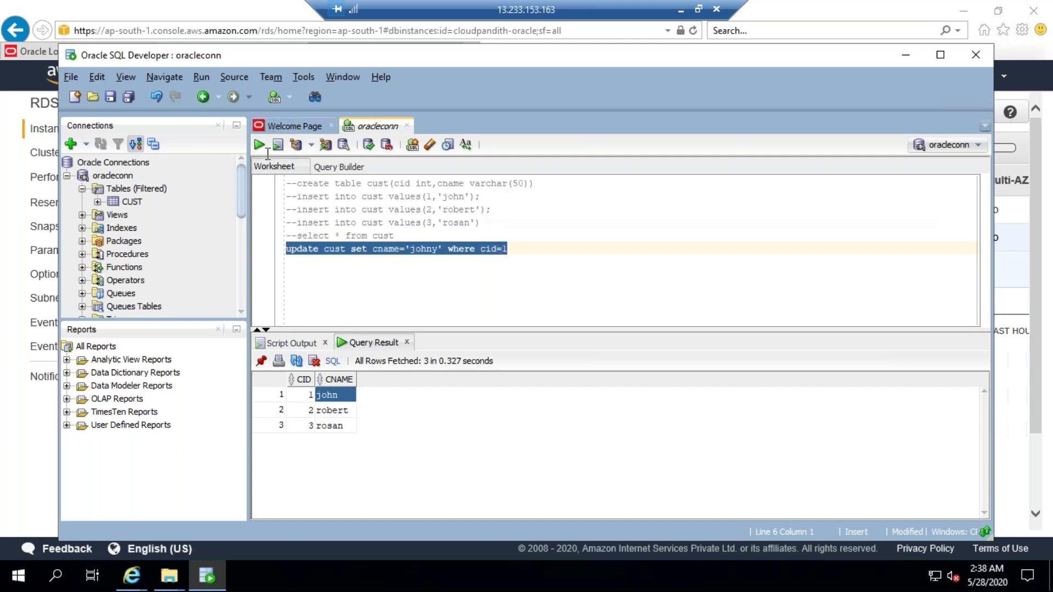
left_click(259, 145)
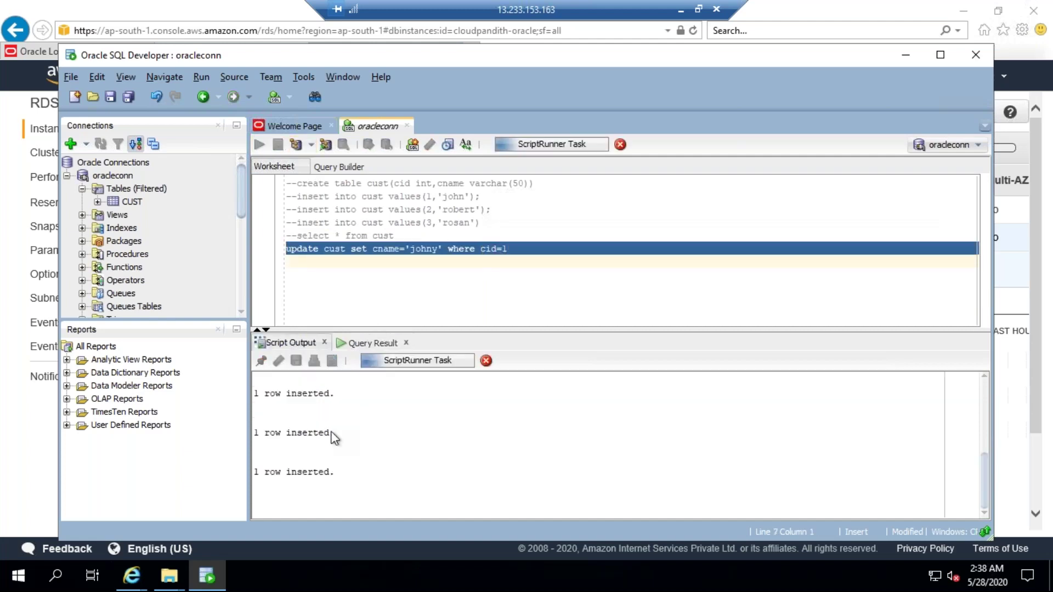
left_click_drag(264, 485, 315, 486)
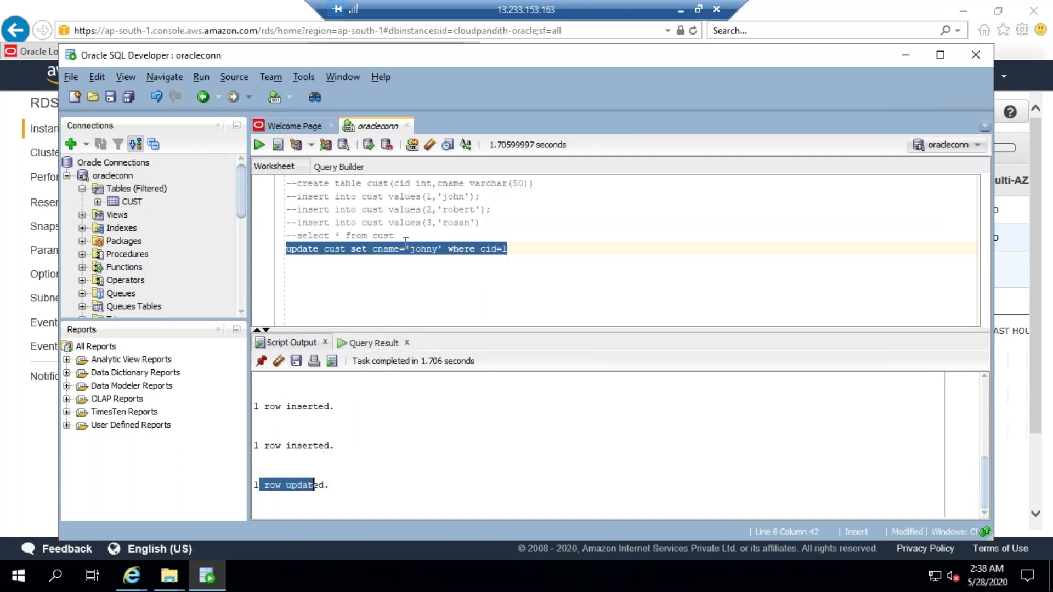
left_click(393, 262)
left_click(390, 250, "shift")
key("ctrl+slash")
Step: Rerun select * from cust to confirm johny, then comment the select out again
left_click(337, 236)
key("ctrl+slash")
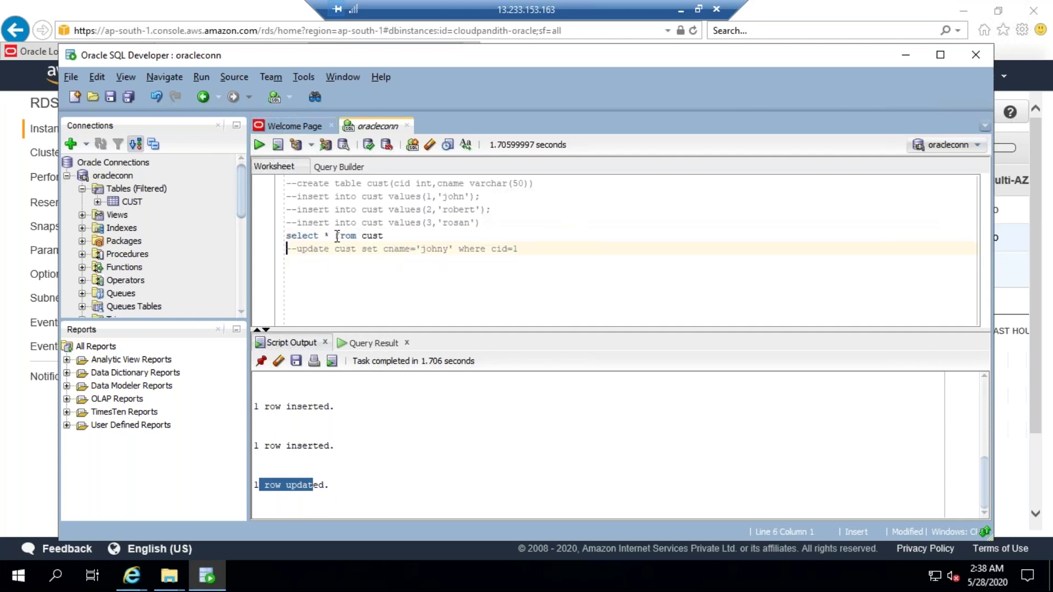
left_click(259, 144)
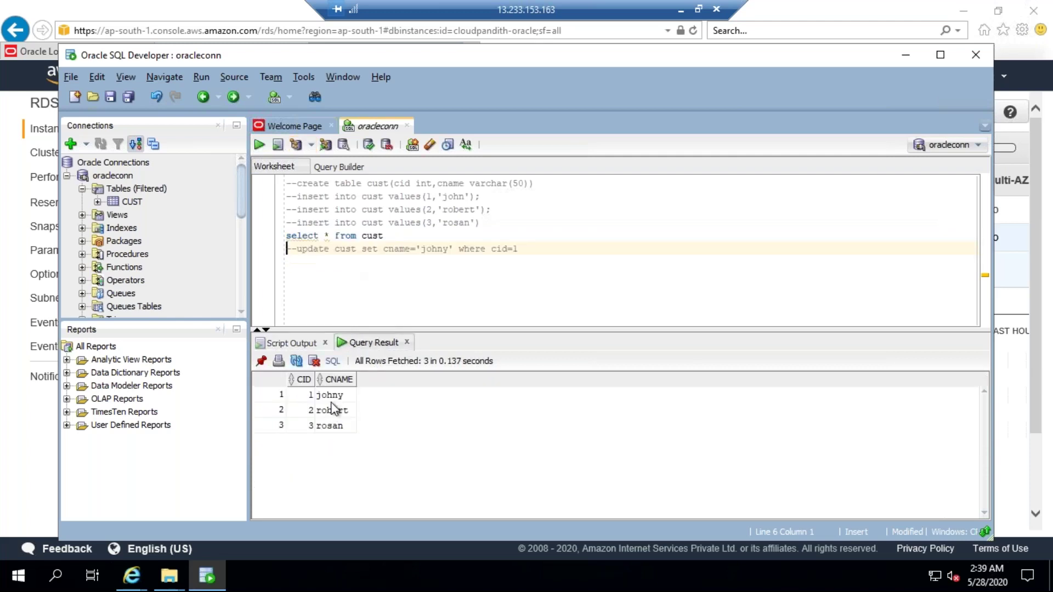
left_click(329, 398)
left_click(407, 242)
key("ctrl+slash")
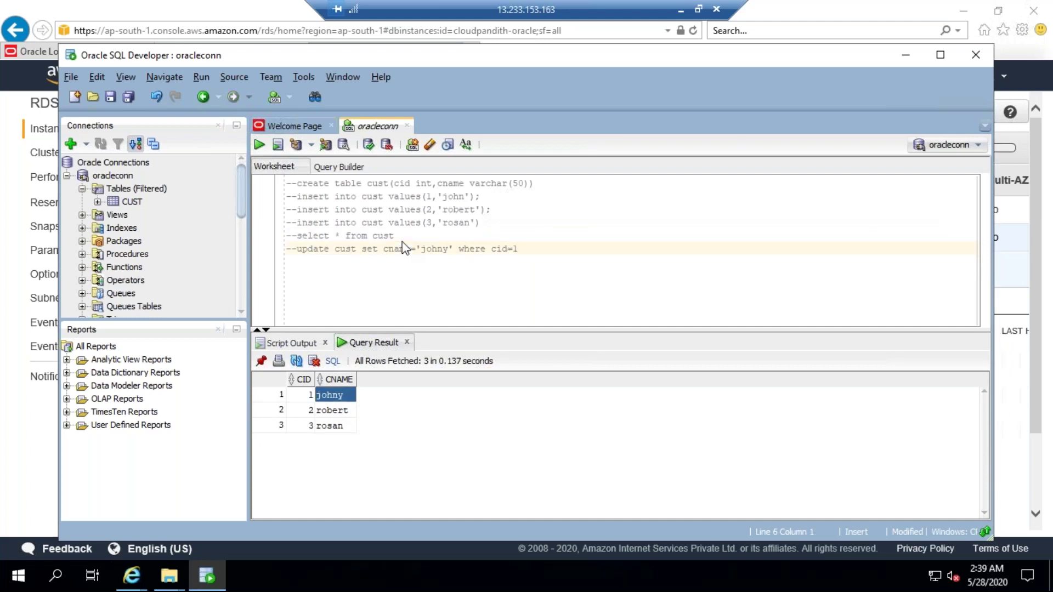
key("End")
key("Return")
Step: Write and run delete from cust where cid=1
type("d")
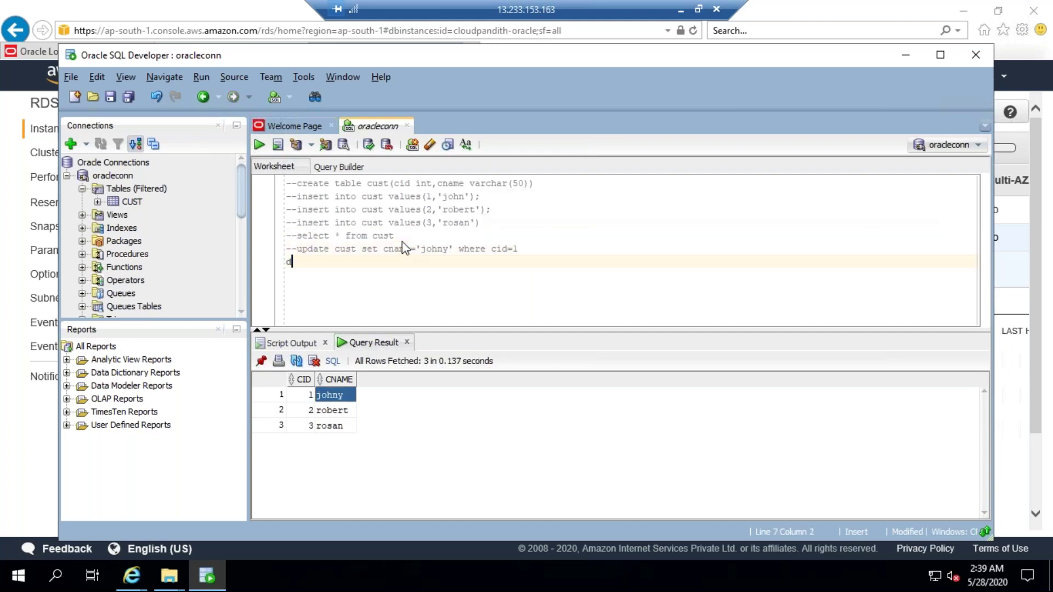
type("elete from cust where cud==1")
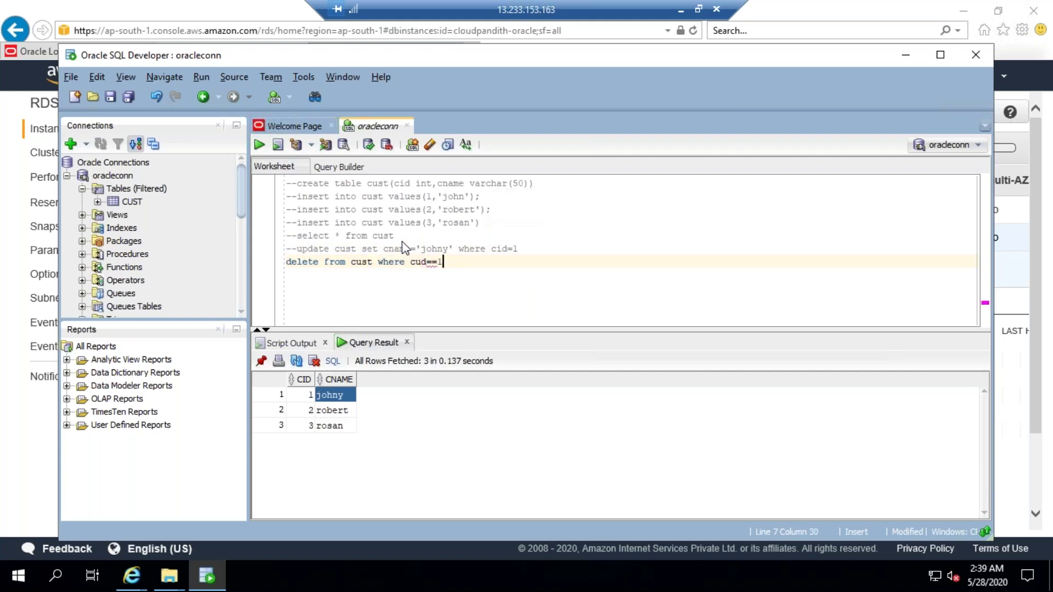
key("Left")
key("Left")
key("BackSpace")
key("Left")
key("BackSpace")
type("i")
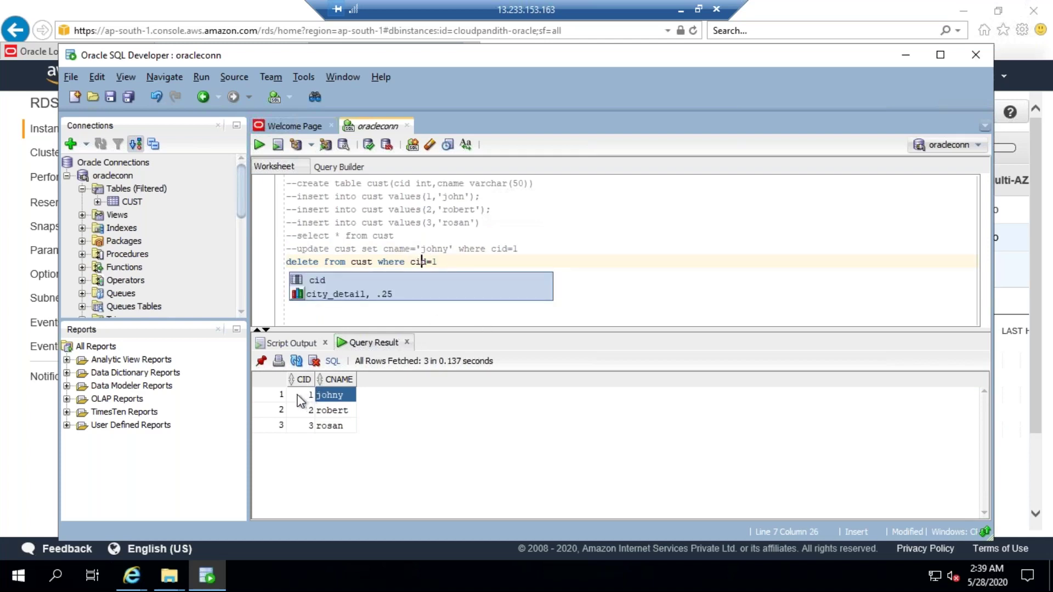
left_click(299, 395)
left_click(453, 261)
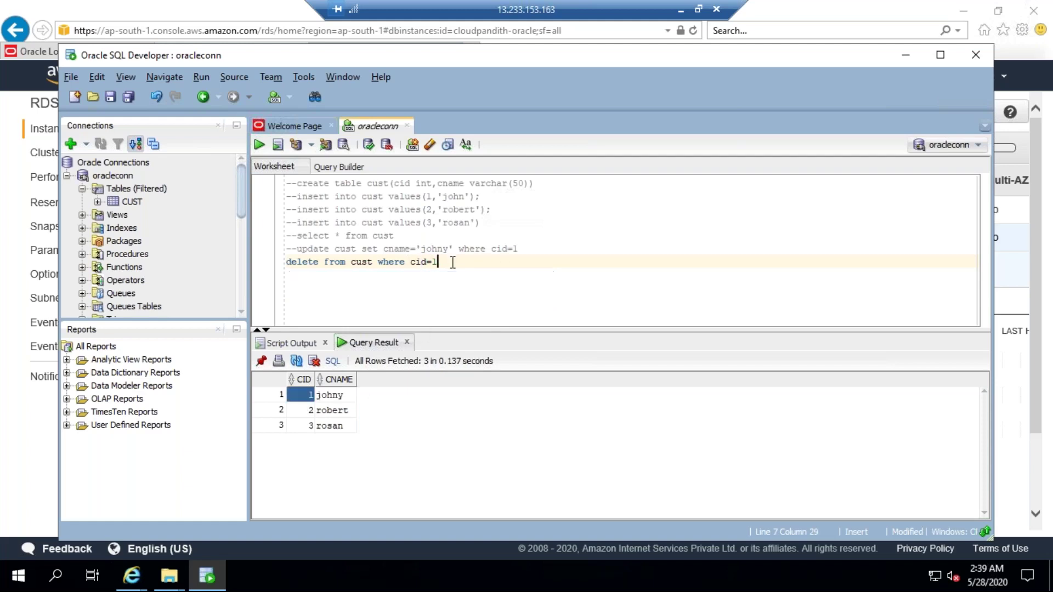
key("shift+Home")
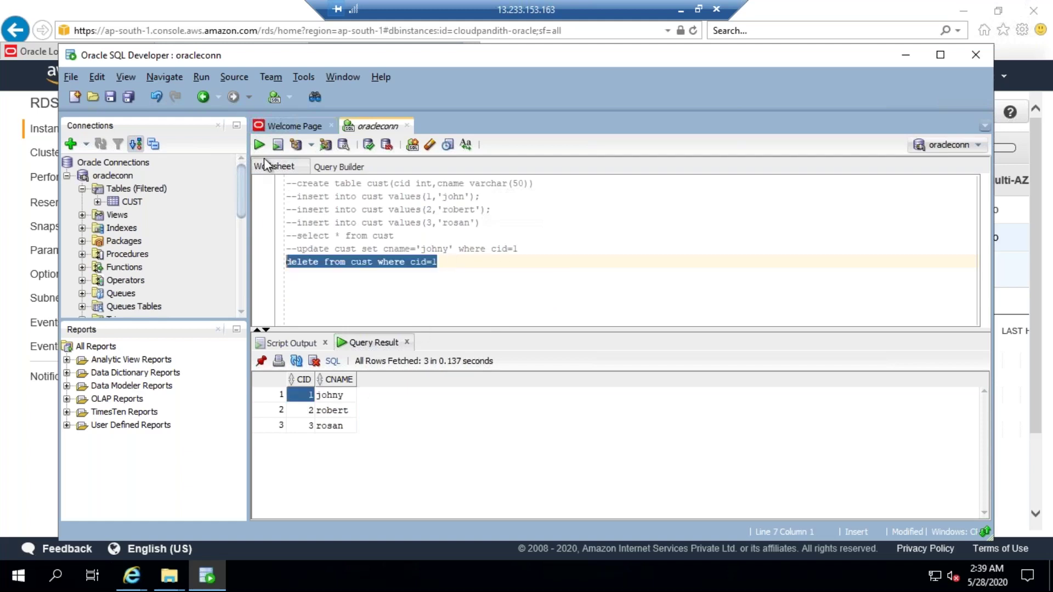
left_click(258, 145)
Step: Comment out the delete and rerun the select, leaving only 2 robert and 3 rosan
left_click(455, 261)
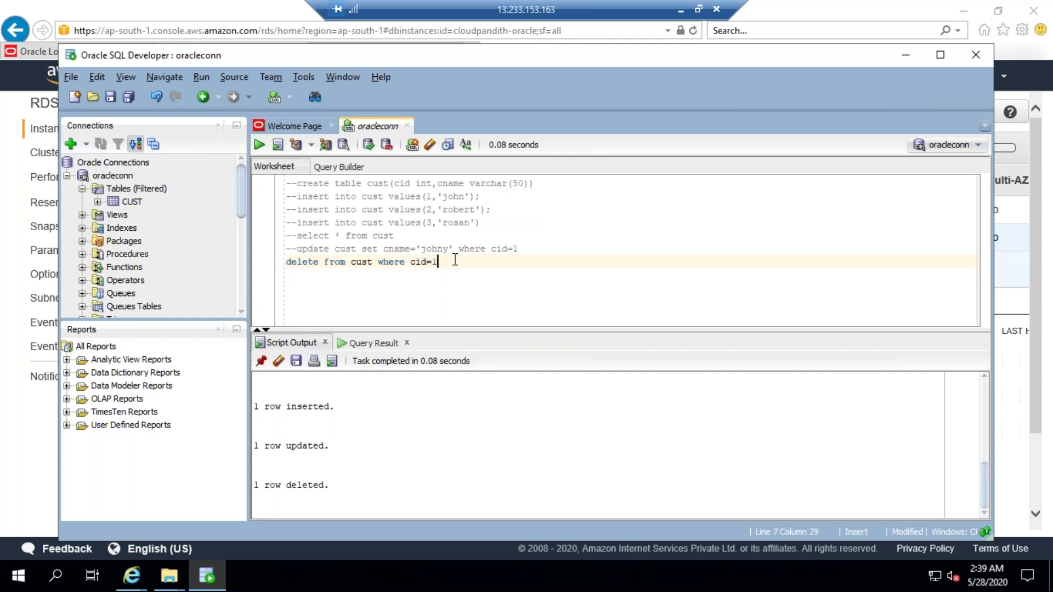
key("shift+Left")
key("shift+Left")
key("shift+Left")
key("shift+Left")
key("shift+Left")
key("shift+Left")
key("shift+Left")
left_click(454, 267)
key("ctrl+slash")
key("Return")
left_click(373, 235)
key("ctrl+slash")
left_click(258, 145)
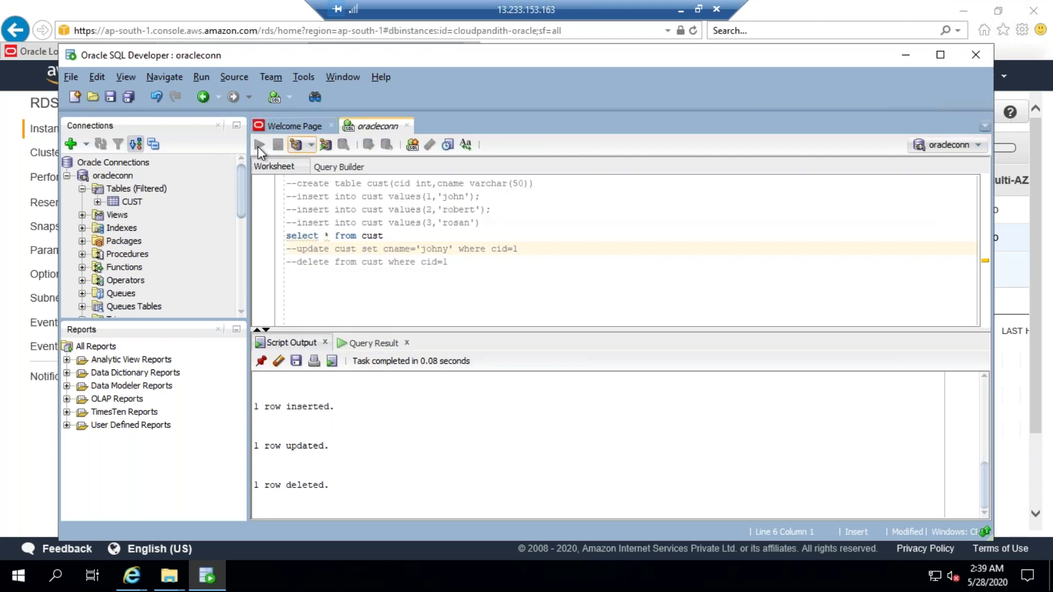
left_click(330, 396)
left_click(345, 410)
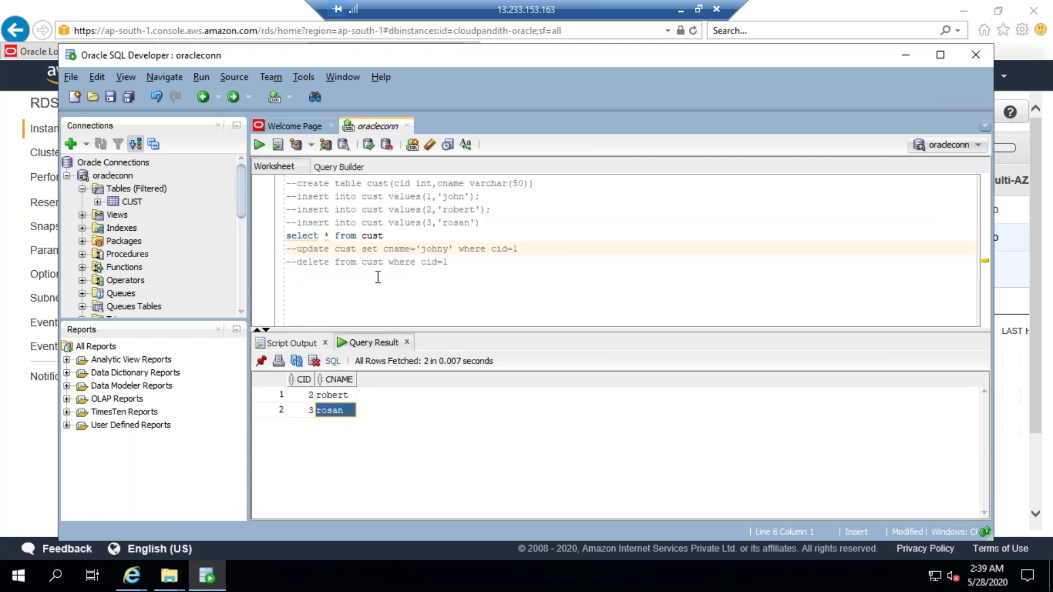
left_click(389, 261)
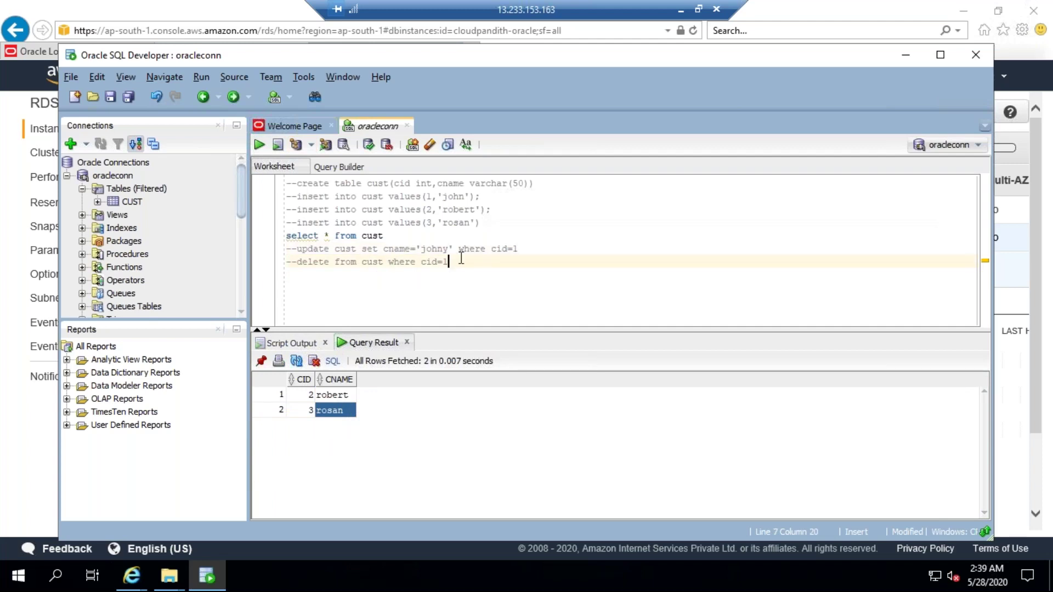
Step: Clear the worksheet selection and drag the SQL Developer window down-left to expose the AWS console
key("shift+Home")
key("shift+Up")
key("shift+Up")
key("shift+Up")
key("shift+Up")
key("shift+Up")
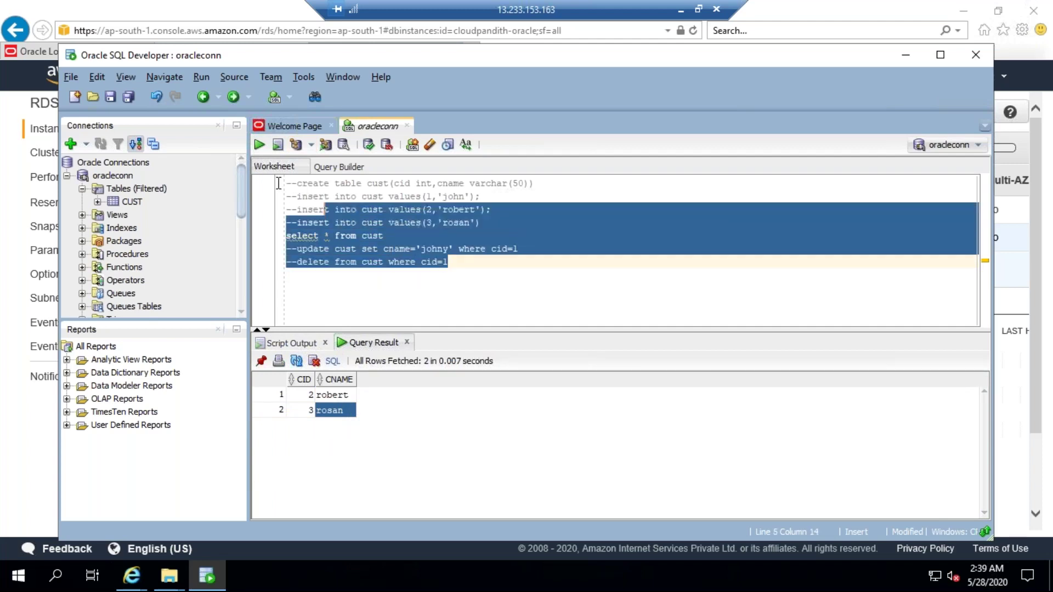
left_click(483, 268)
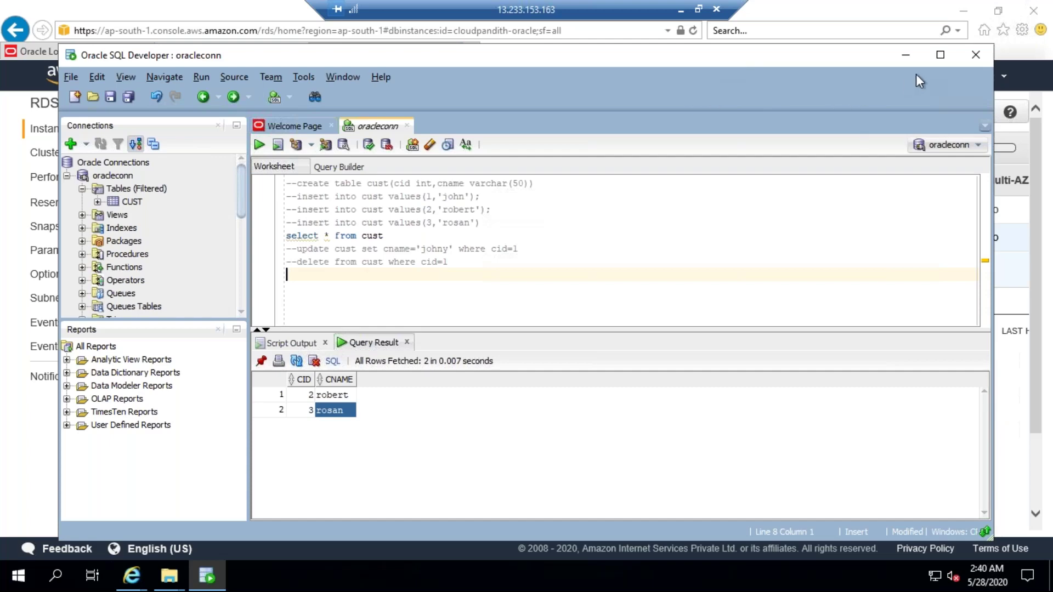
left_click_drag(902, 55, 879, 100)
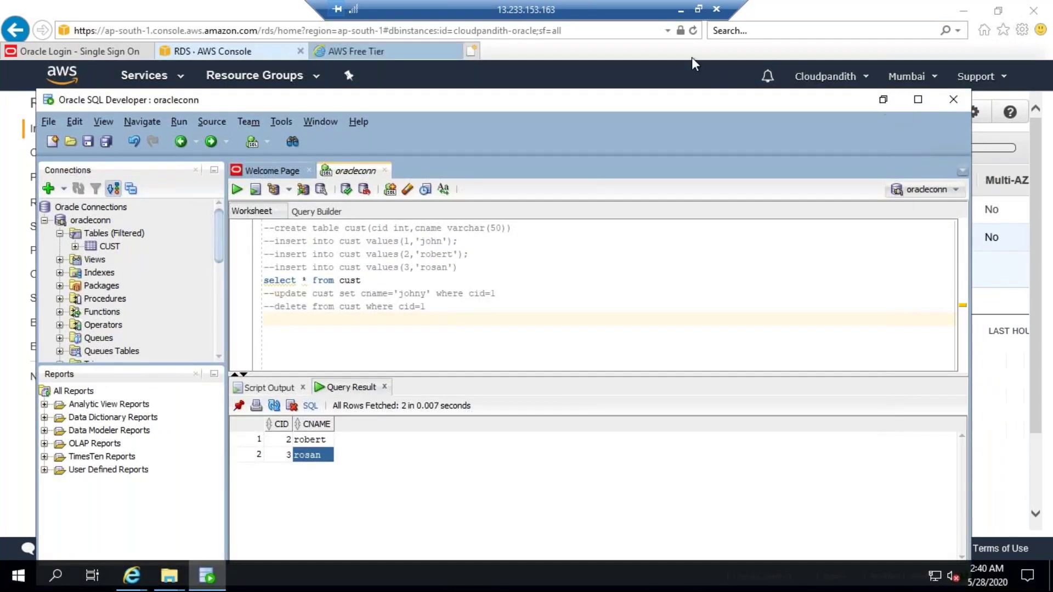
Step: Disconnect the Remote Desktop session to the EC2 Windows instance
left_click(690, 54)
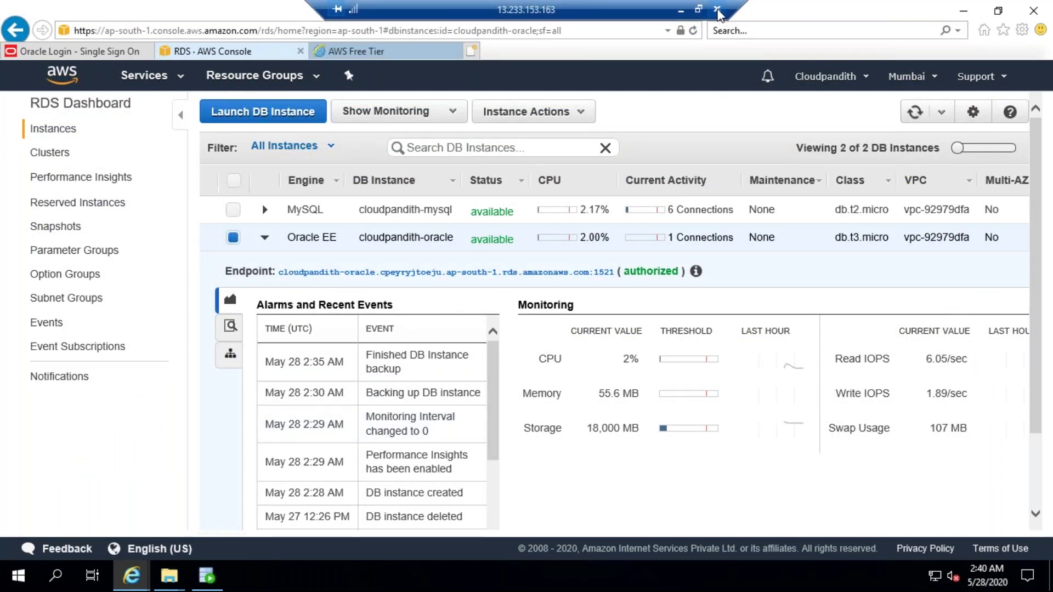
left_click(717, 11)
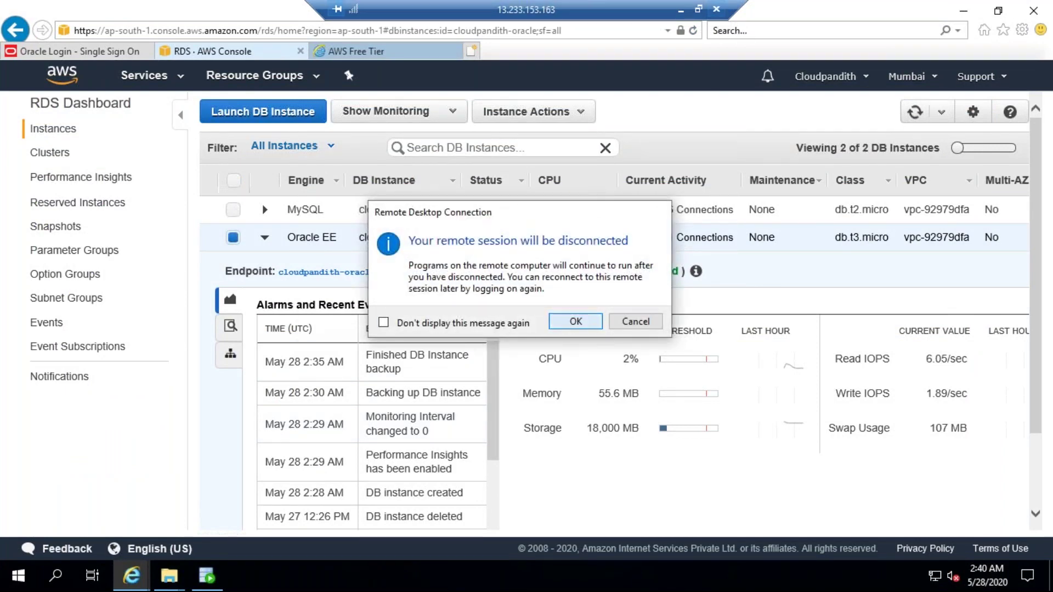
key("Return")
Step: Return to the PowerPoint slide show and advance to the USEFUL LINKS slide
mouse_move(331, 572)
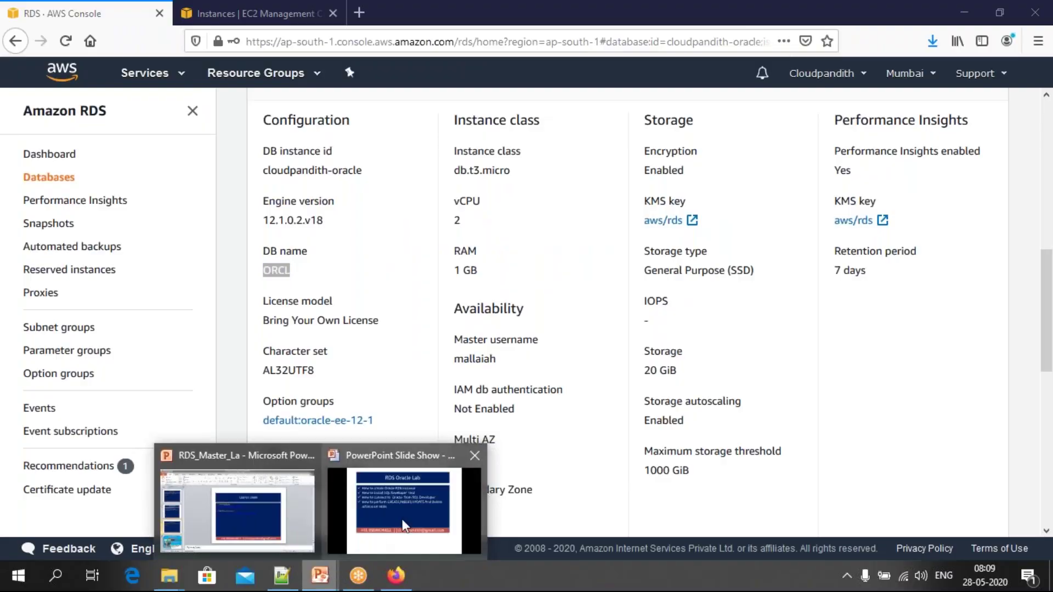
left_click(428, 504)
left_click(497, 383)
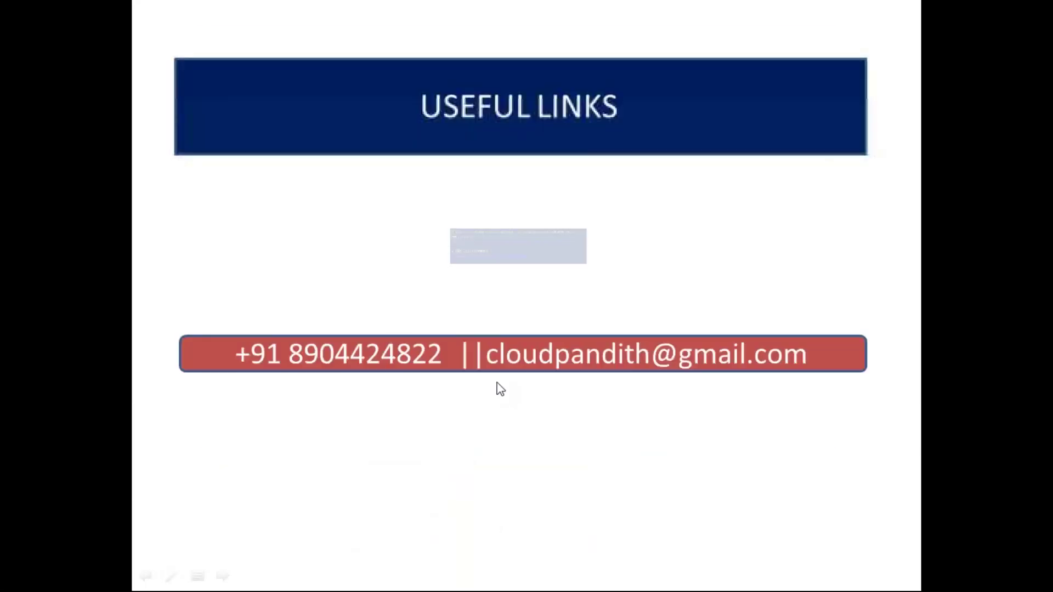